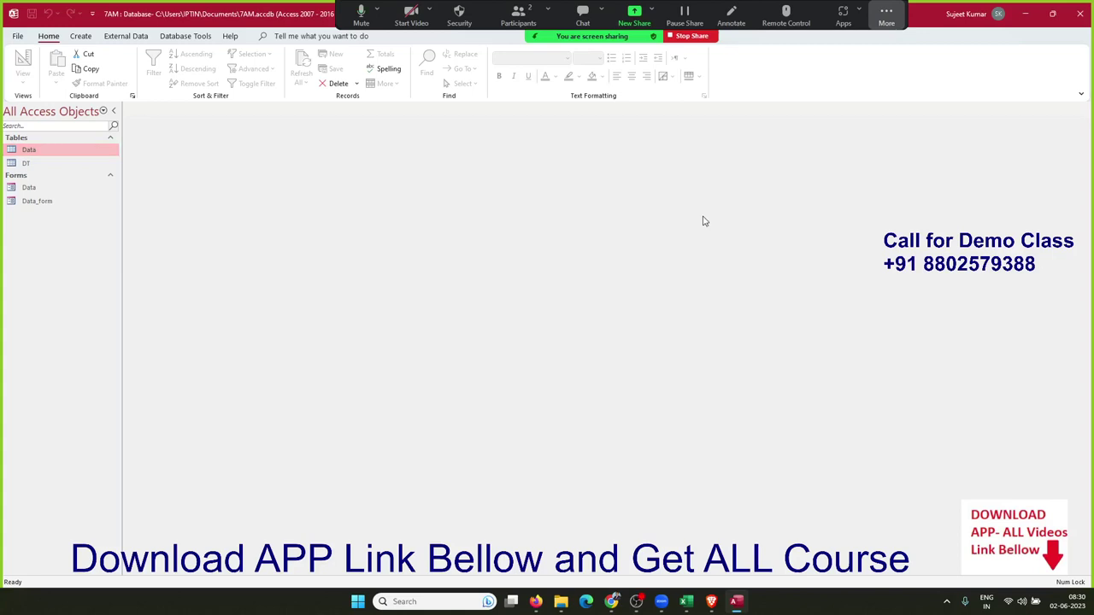
Open the DT and Data tables as datasheets to review their records
click(61, 165)
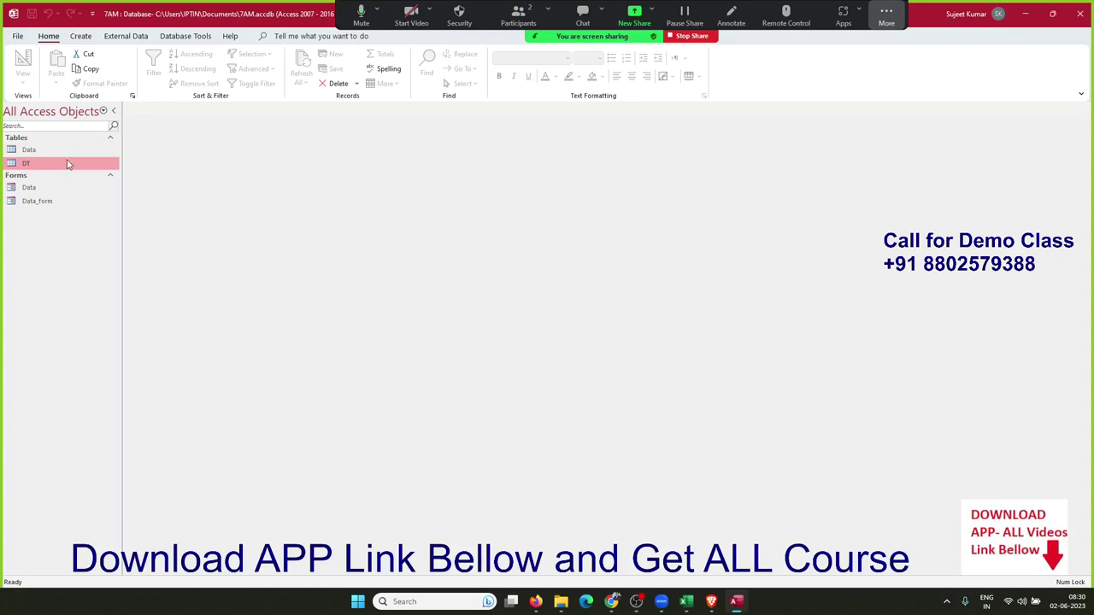
key(alt+Tab)
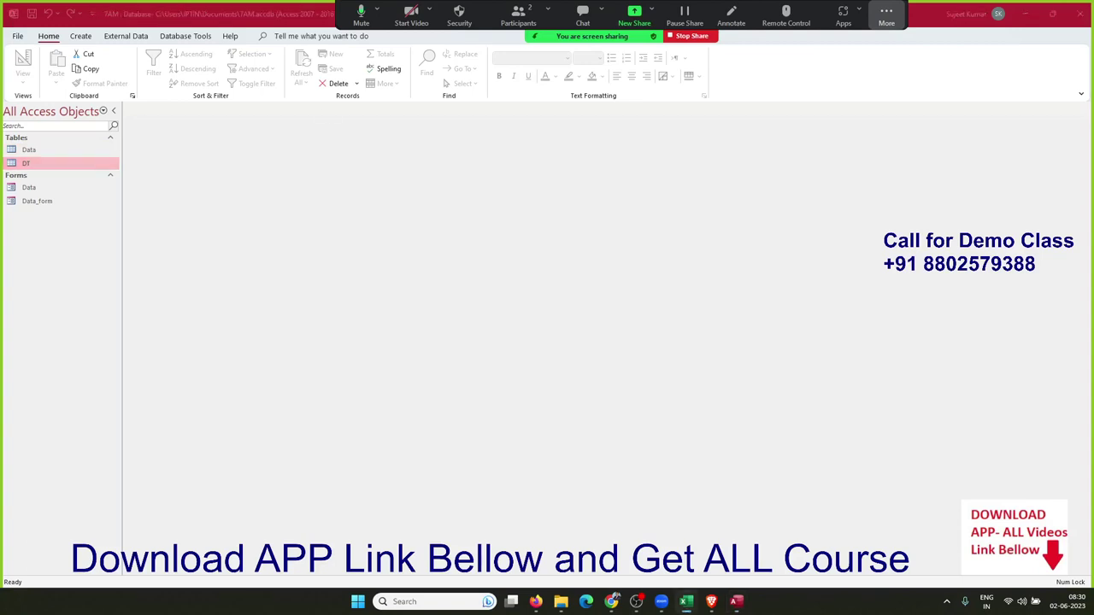
key(alt+Tab)
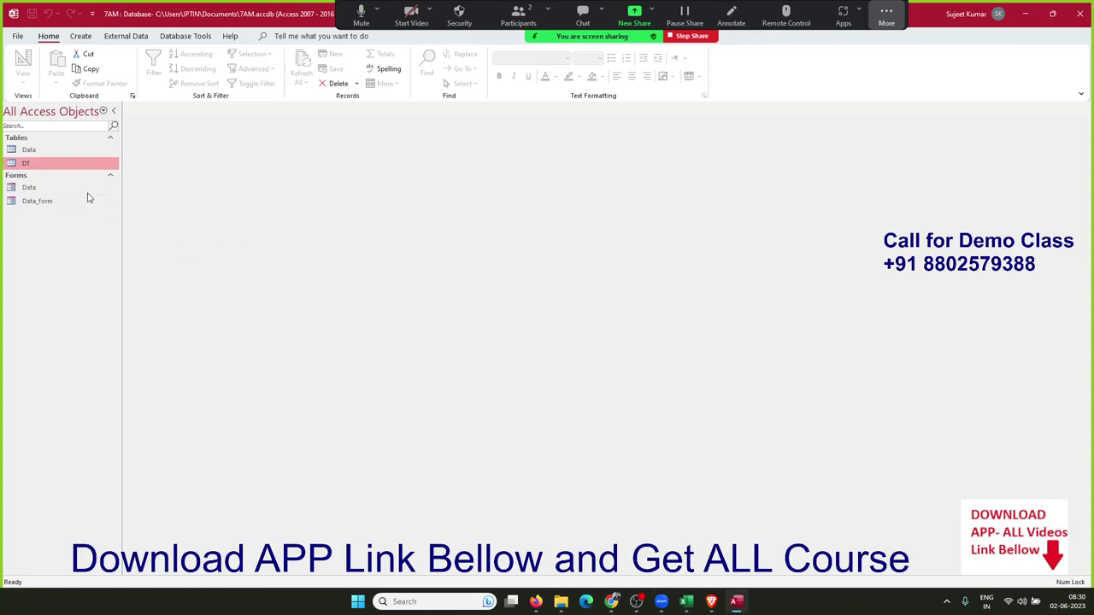
double_click(78, 164)
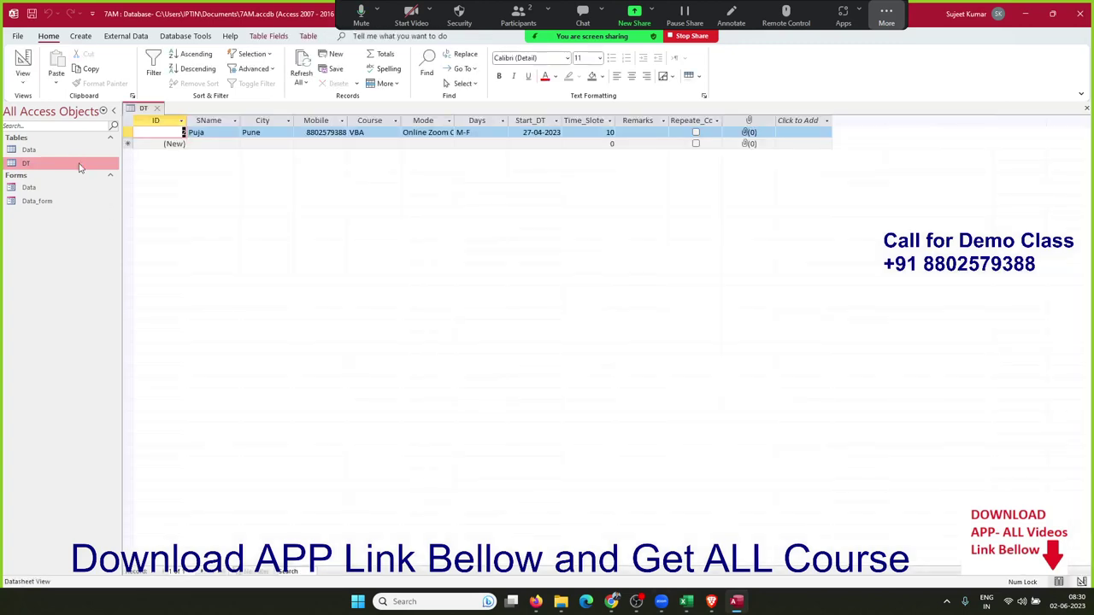
double_click(78, 151)
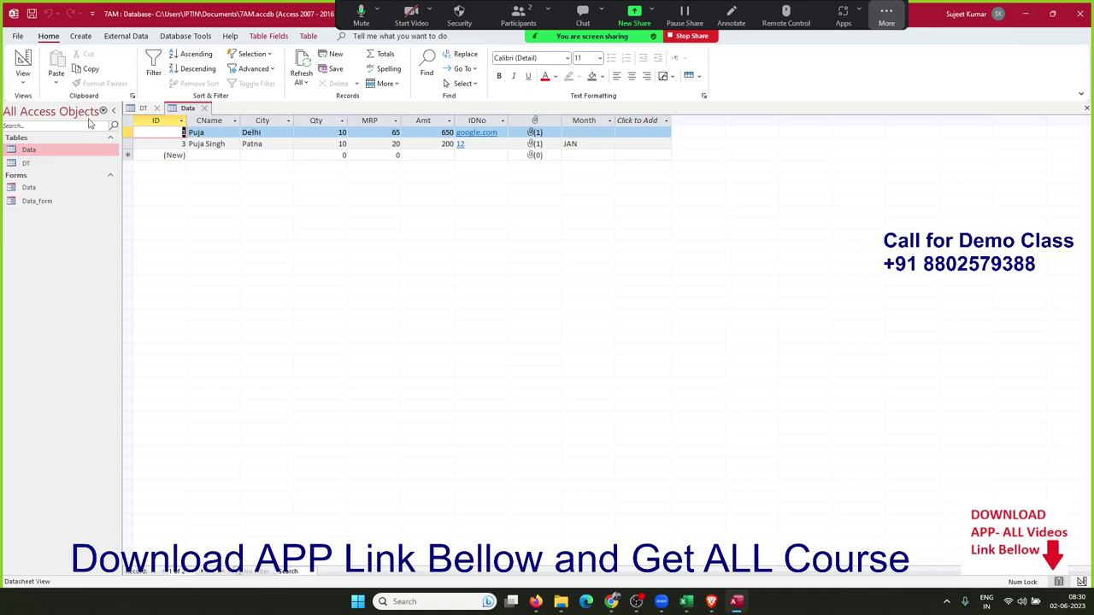
click(81, 36)
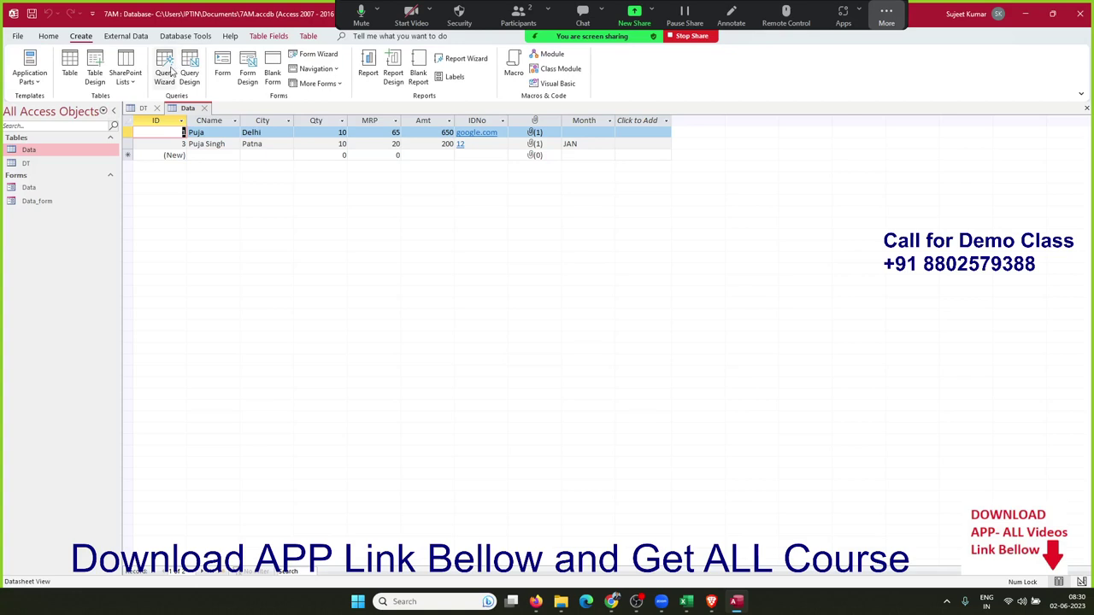
Create a new blank table, switch it to Design View, and save it as DT1
click(71, 72)
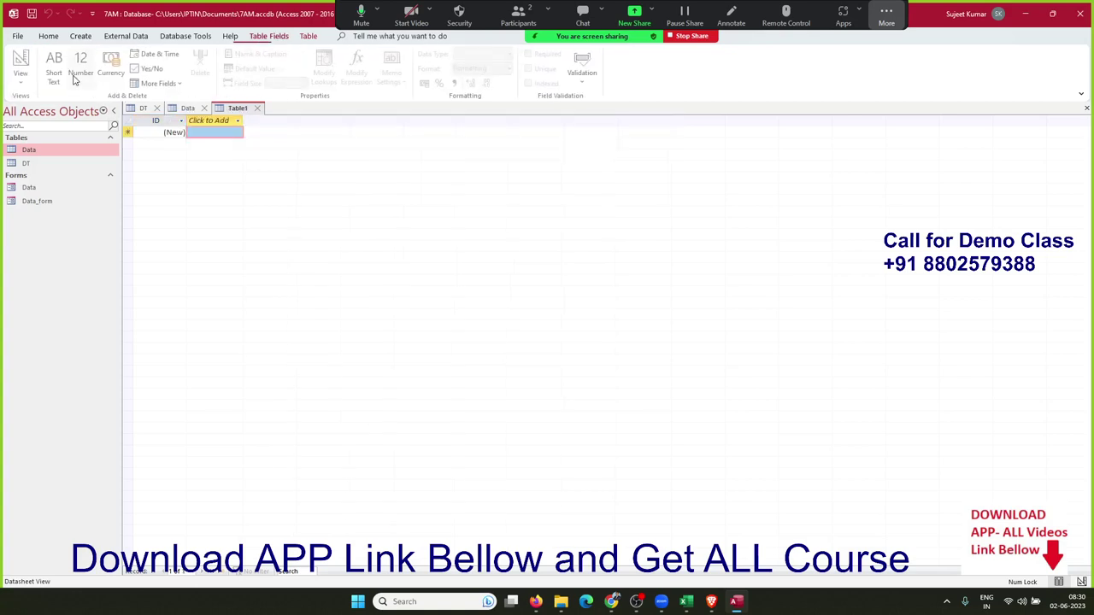
click(24, 79)
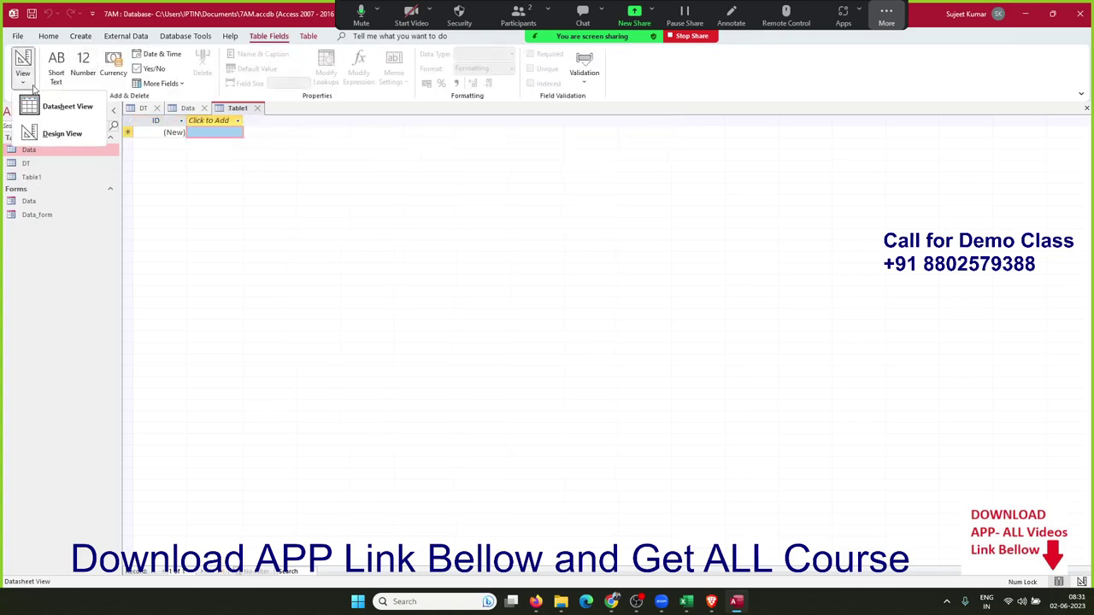
click(56, 133)
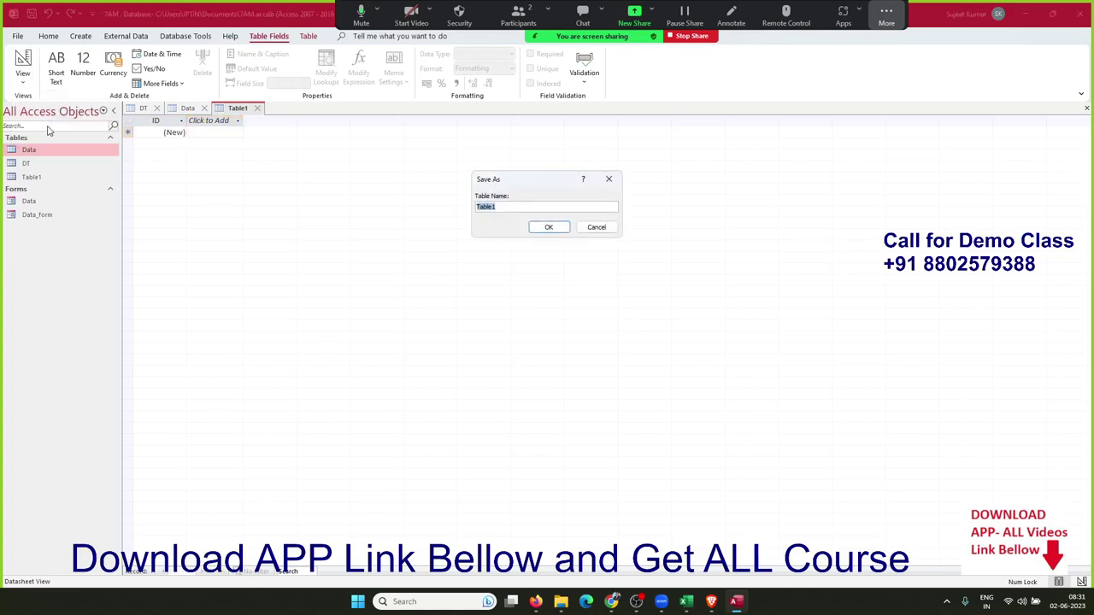
text(DT)
click(533, 230)
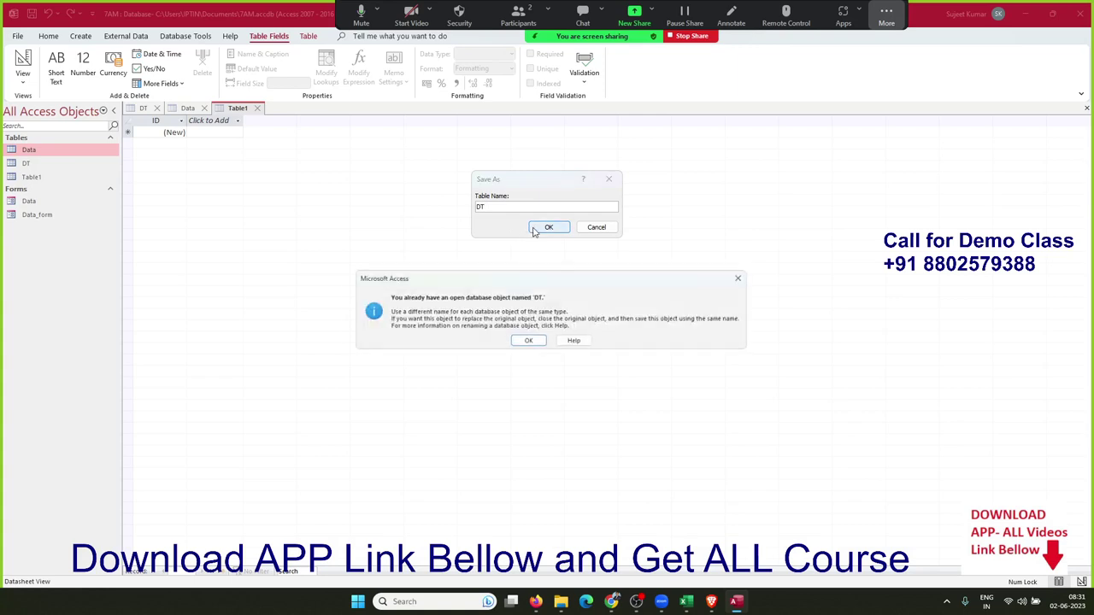
key(Return)
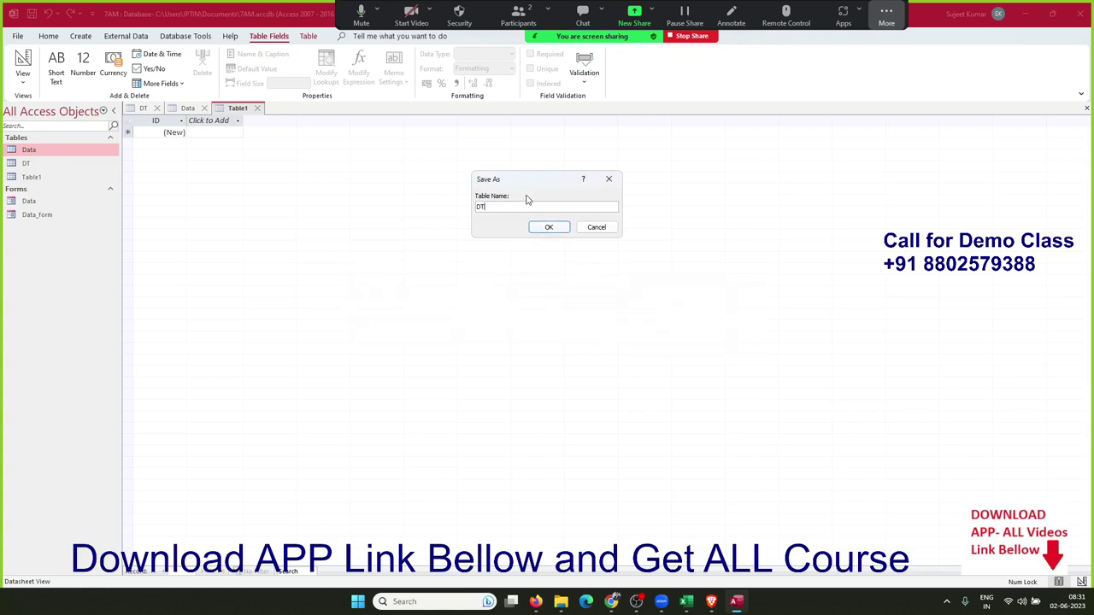
text(1)
click(532, 226)
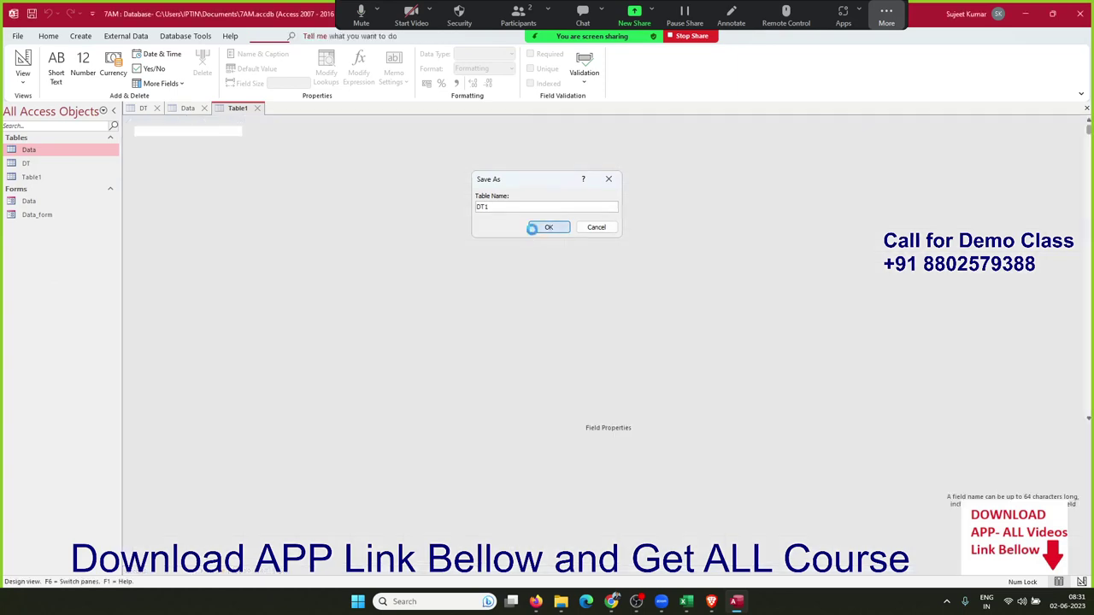
Enter CName as the second field name and check its Short Text data type
click(286, 142)
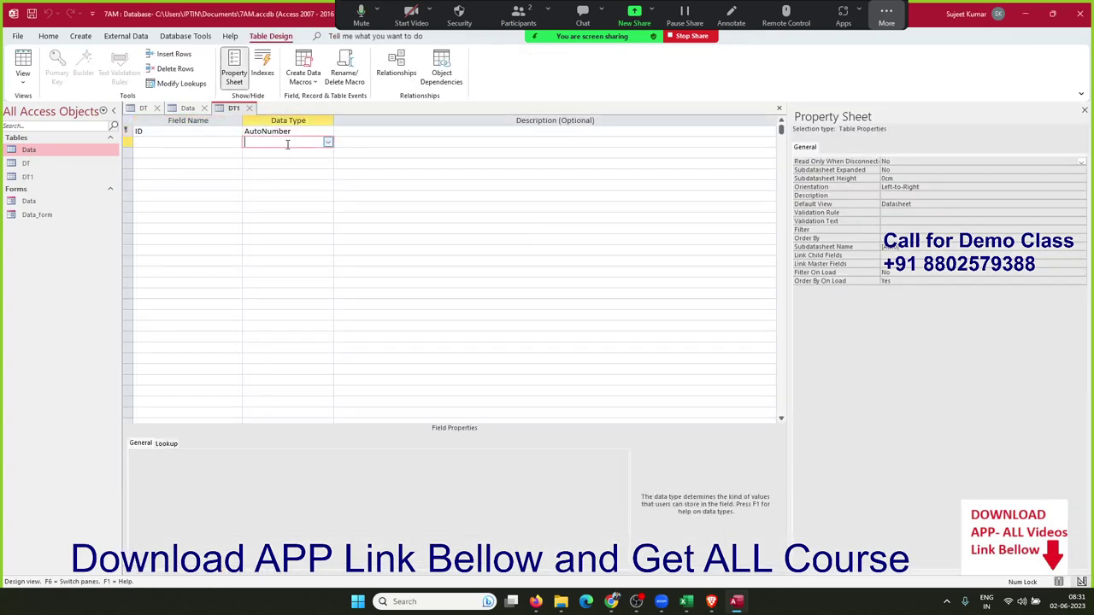
click(232, 142)
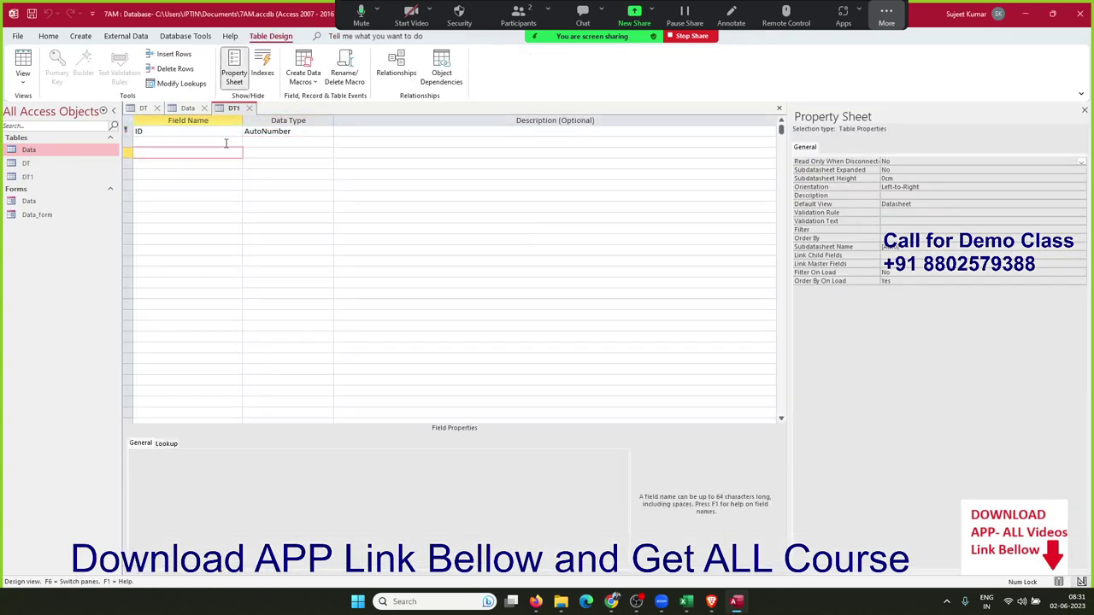
text(CName)
key(Tab)
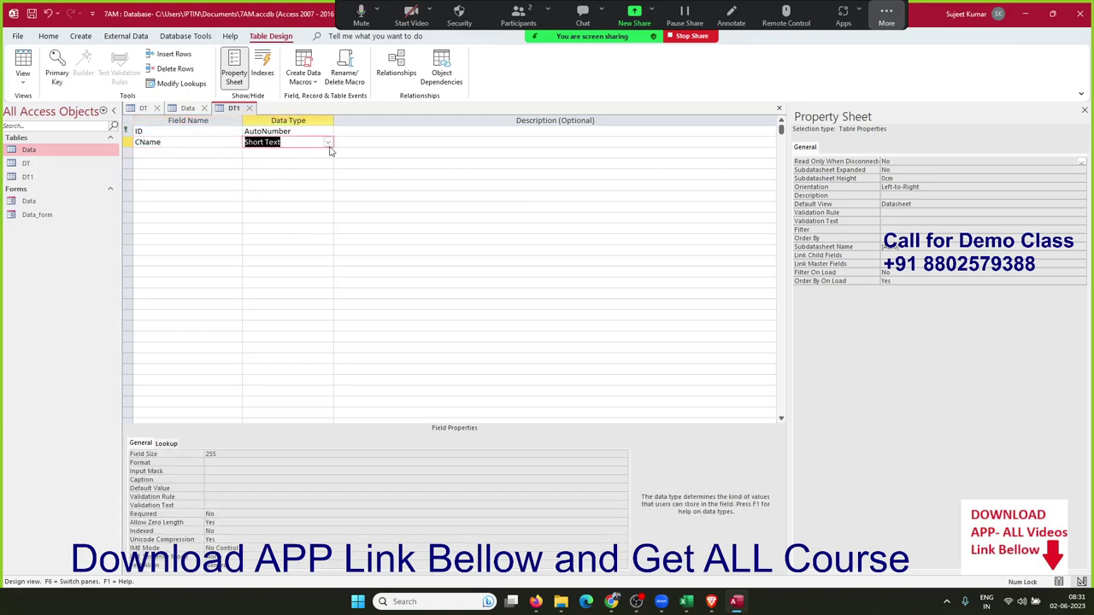
click(328, 142)
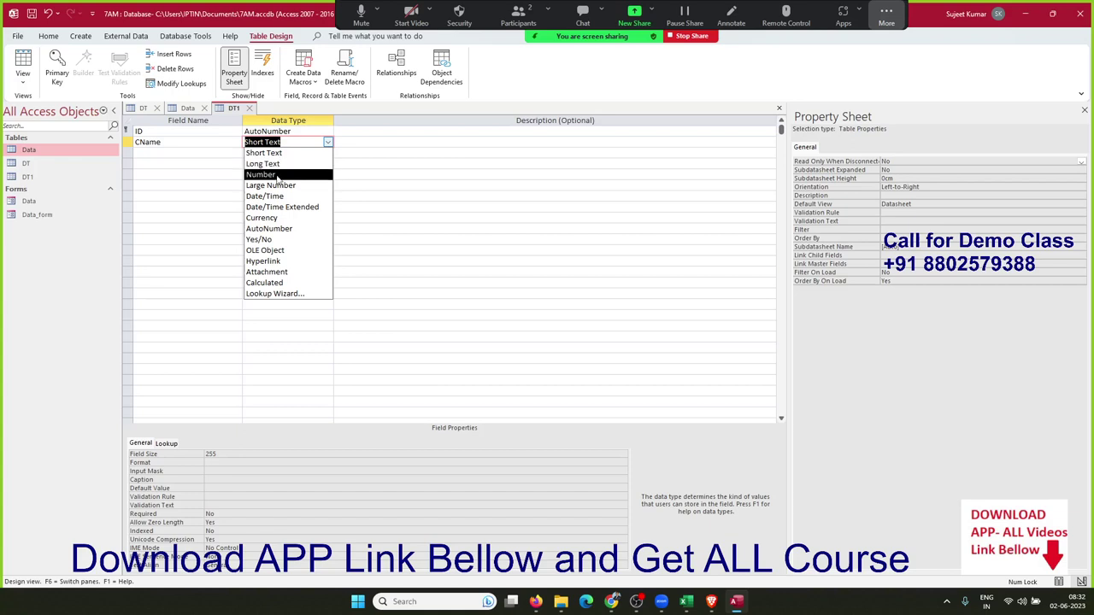
Add an Amt field below CName with the Number data type
click(163, 160)
click(164, 153)
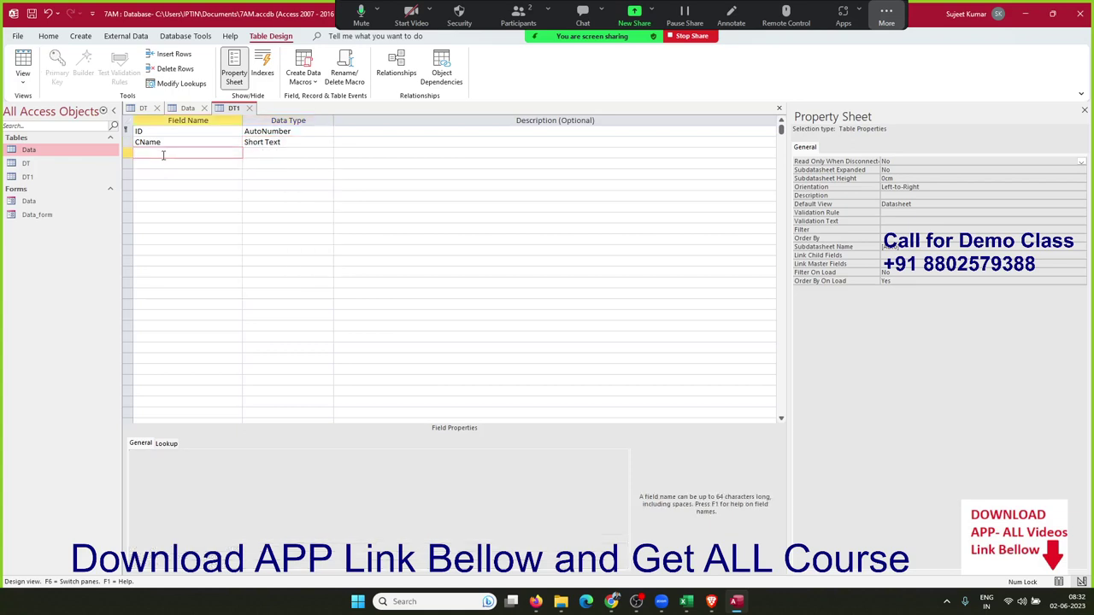
text(Amt)
key(Tab)
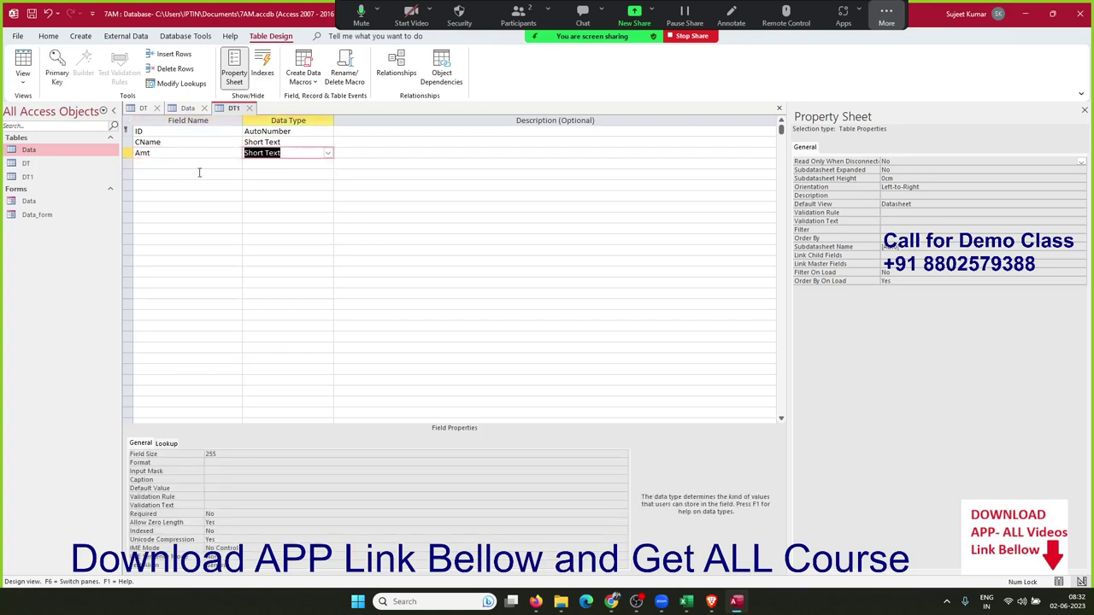
click(328, 153)
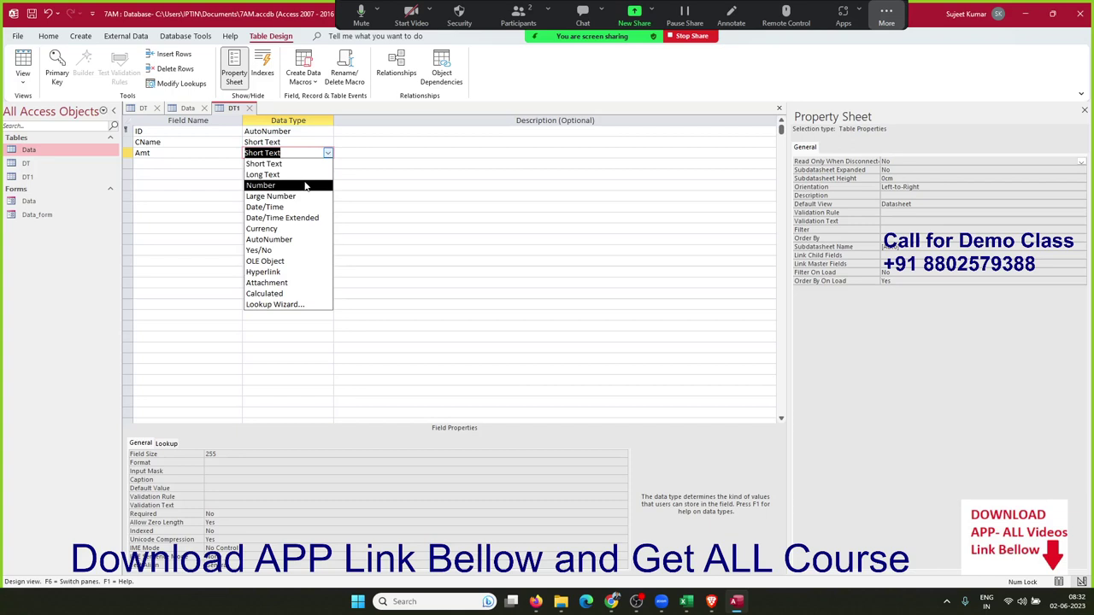
click(305, 186)
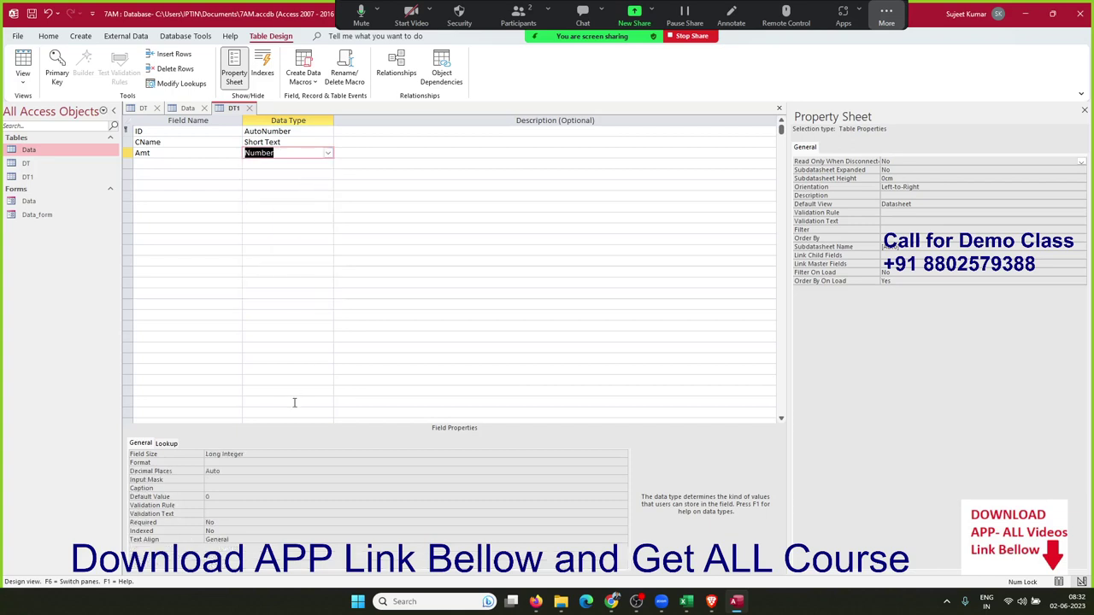
Set Amt's Field Size property to Double
click(278, 452)
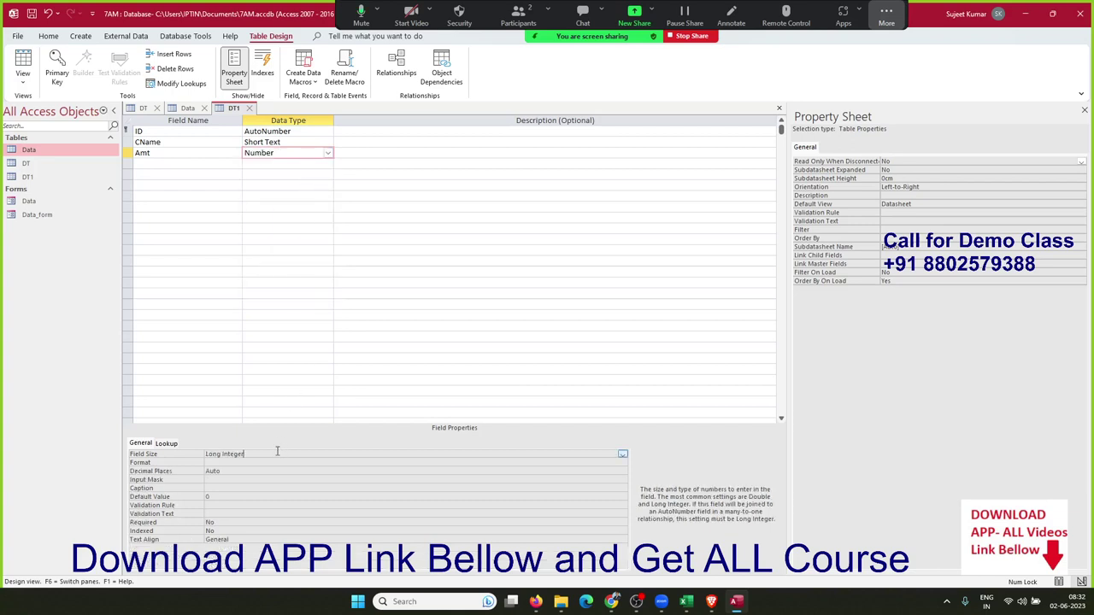
click(622, 454)
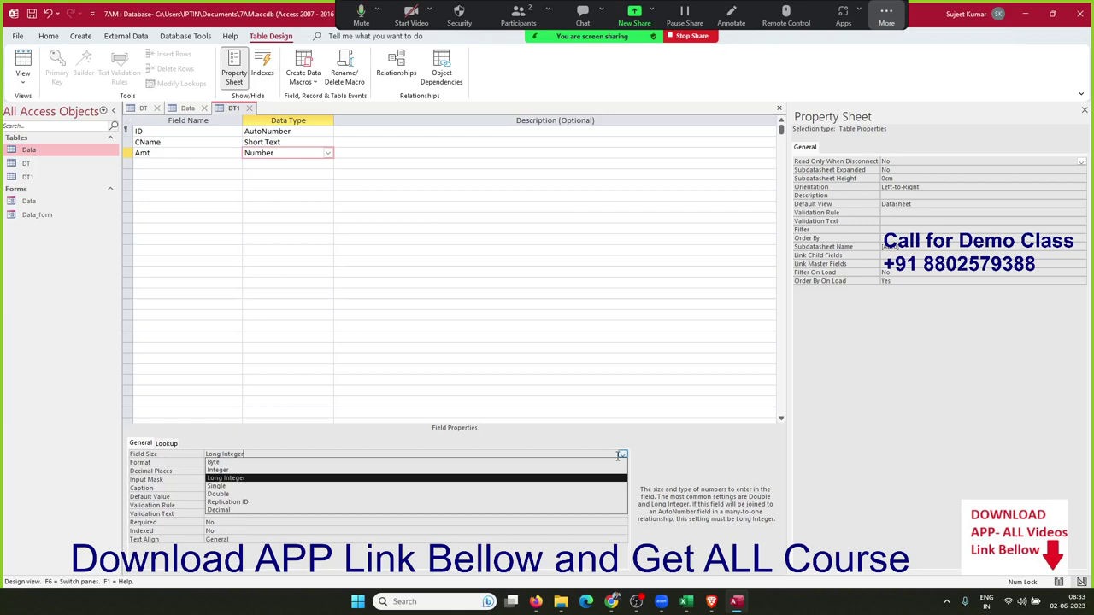
key(Up)
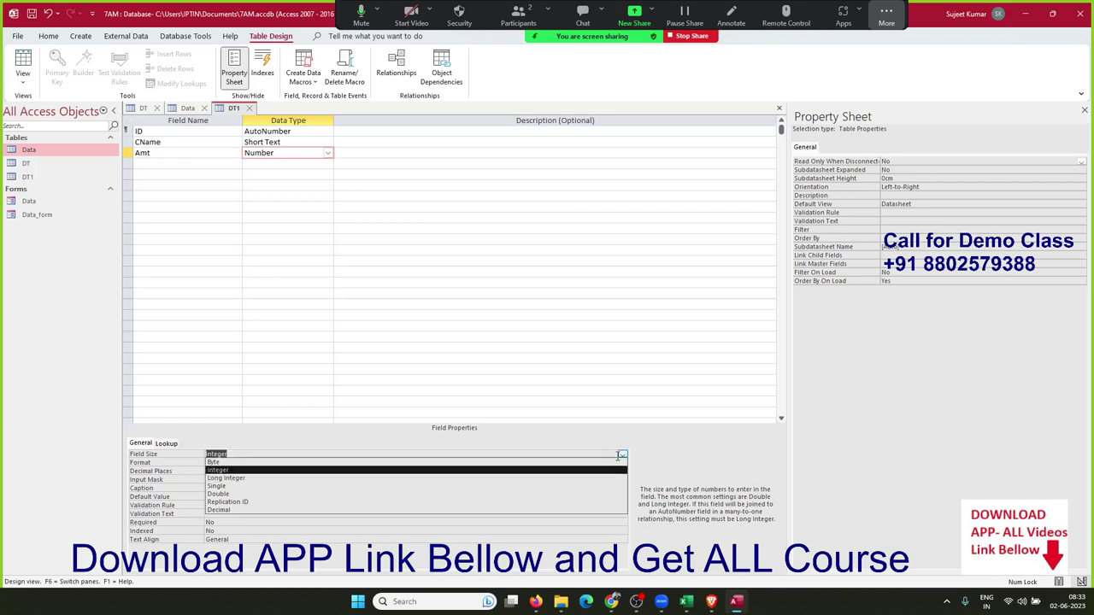
key(Down)
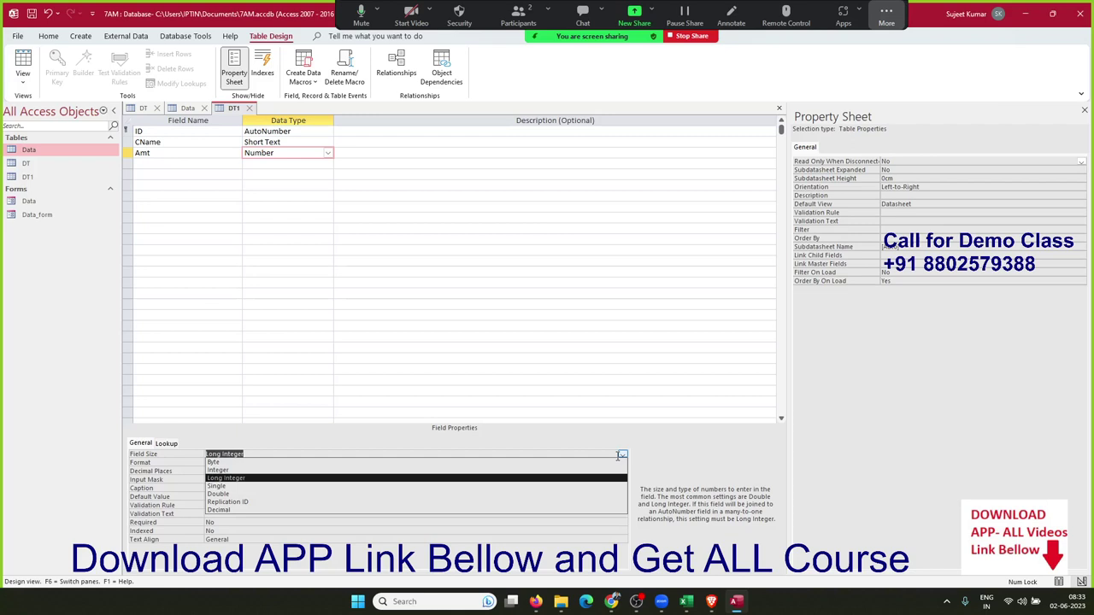
key(Down)
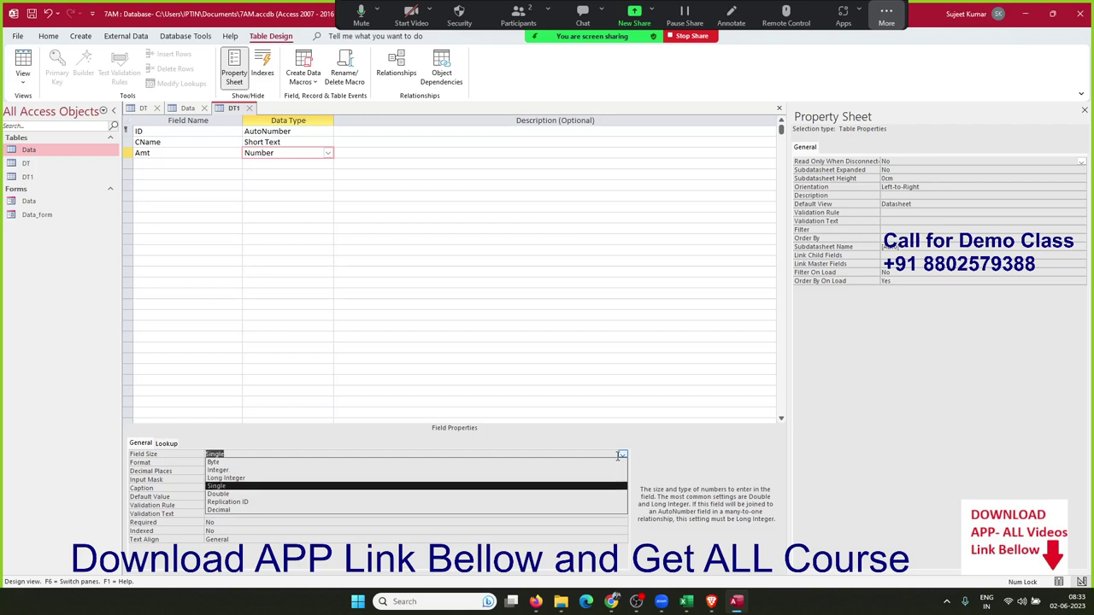
key(Up)
key(Up)
key(Down)
key(Down)
key(Down)
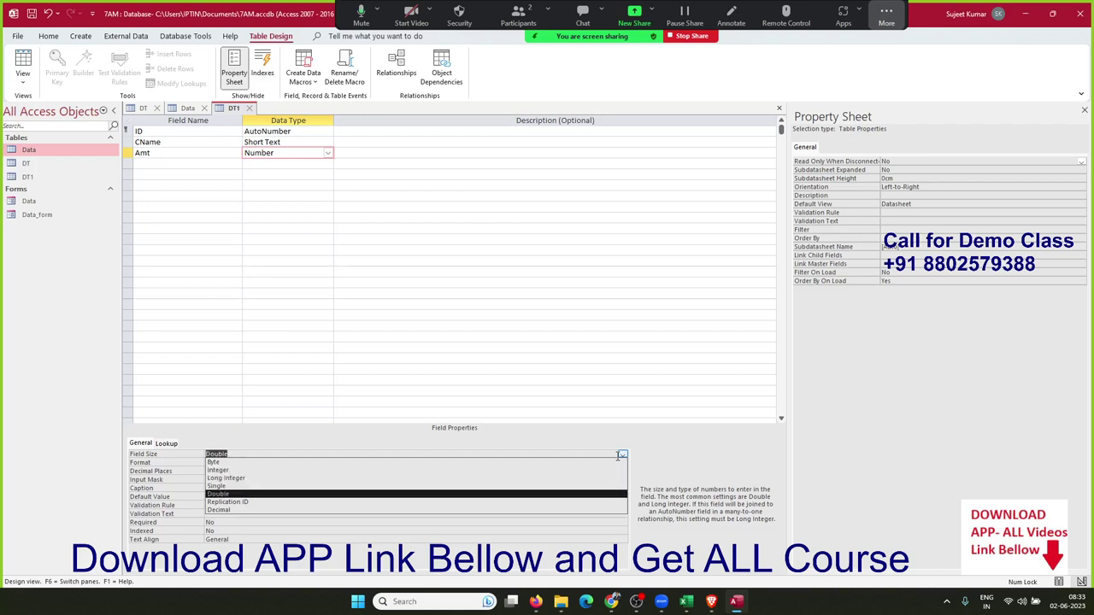
key(Down)
key(Down)
key(Up)
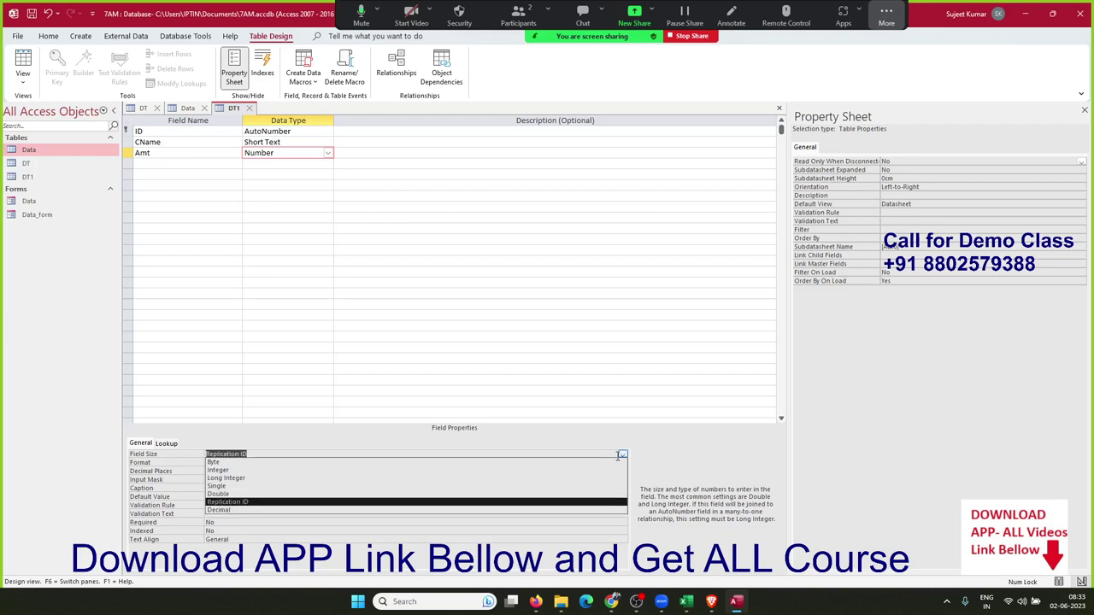
key(Up)
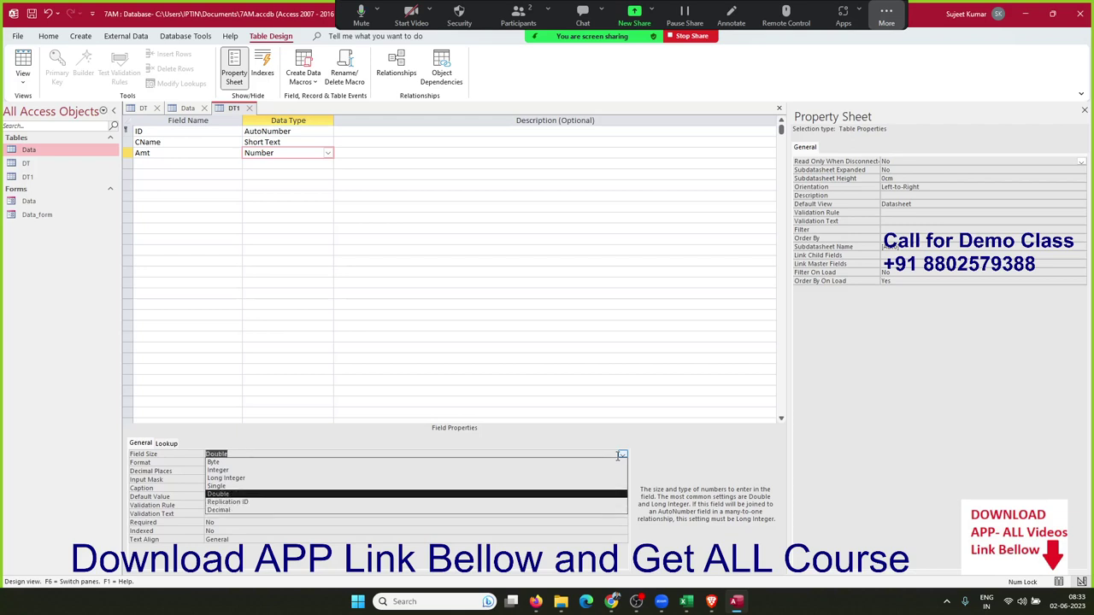
key(Return)
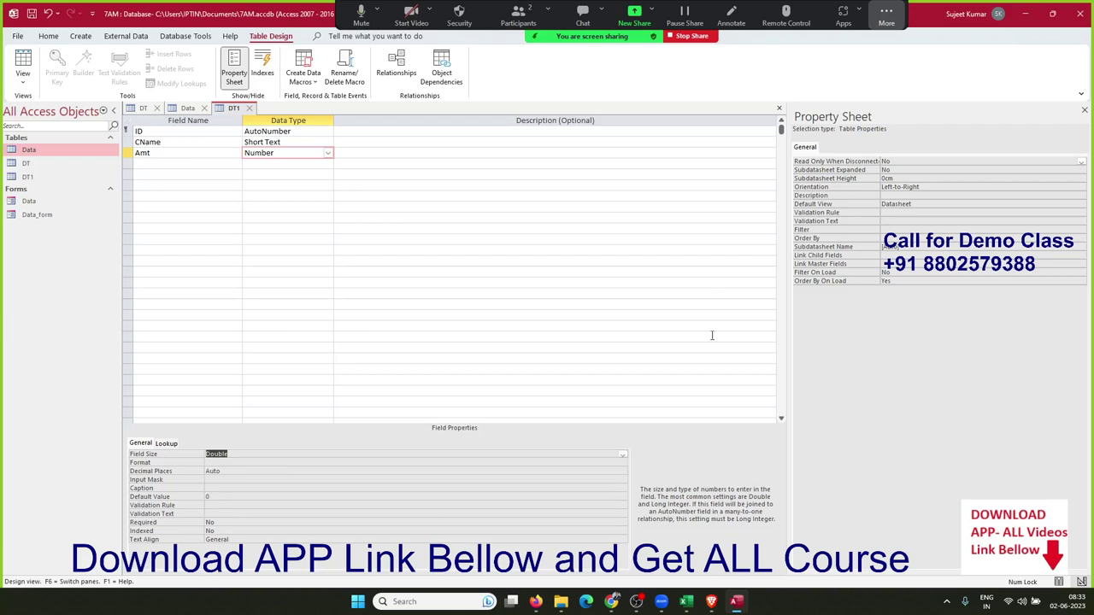
Give the row below Amt the Large Number data type and name it a/c
click(313, 165)
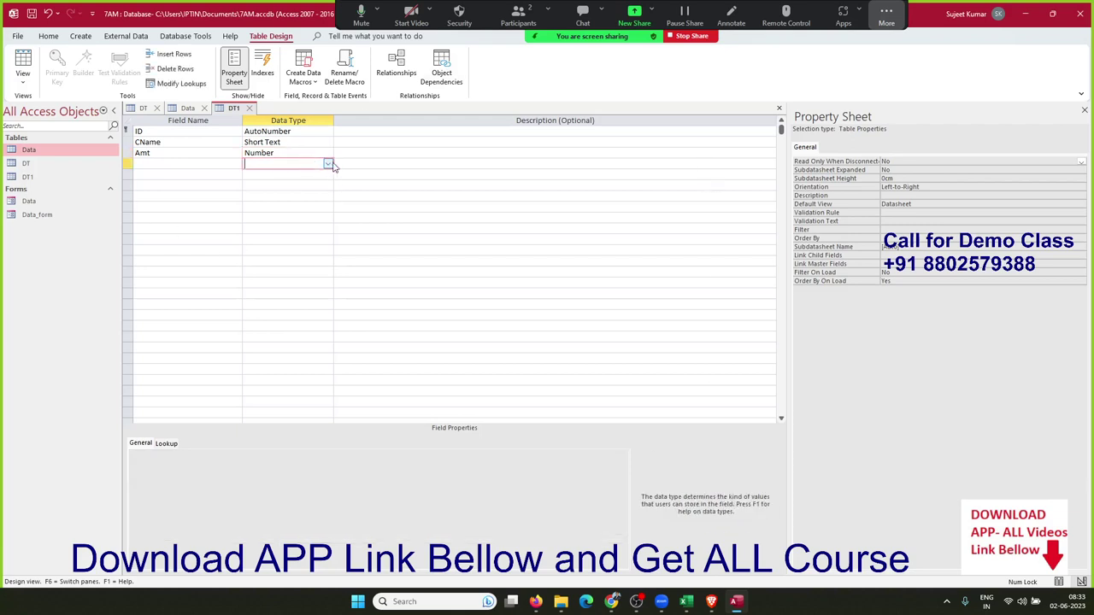
click(327, 163)
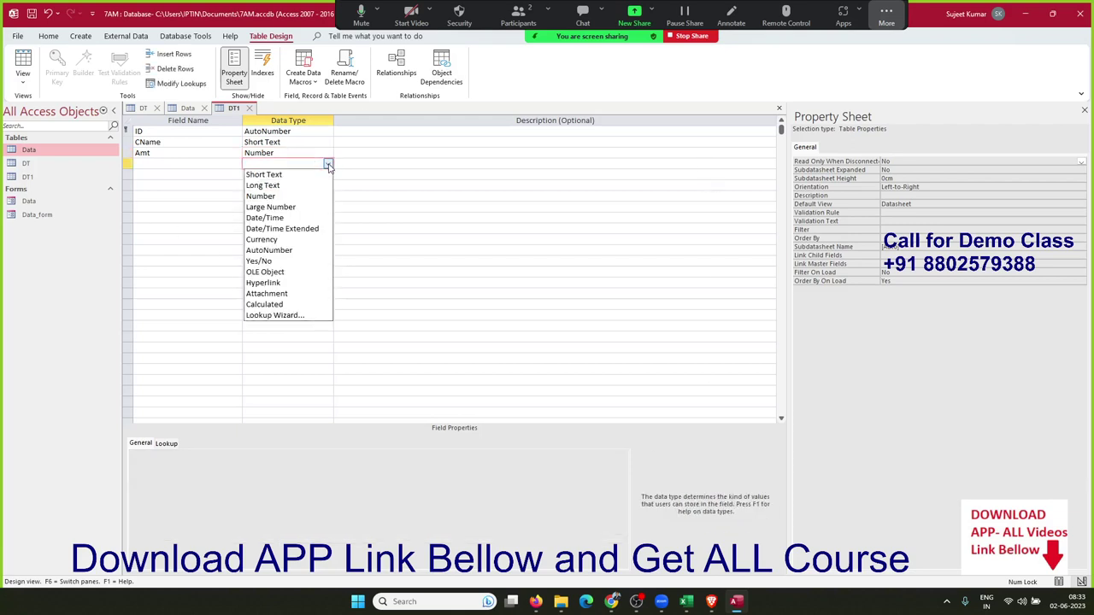
click(314, 209)
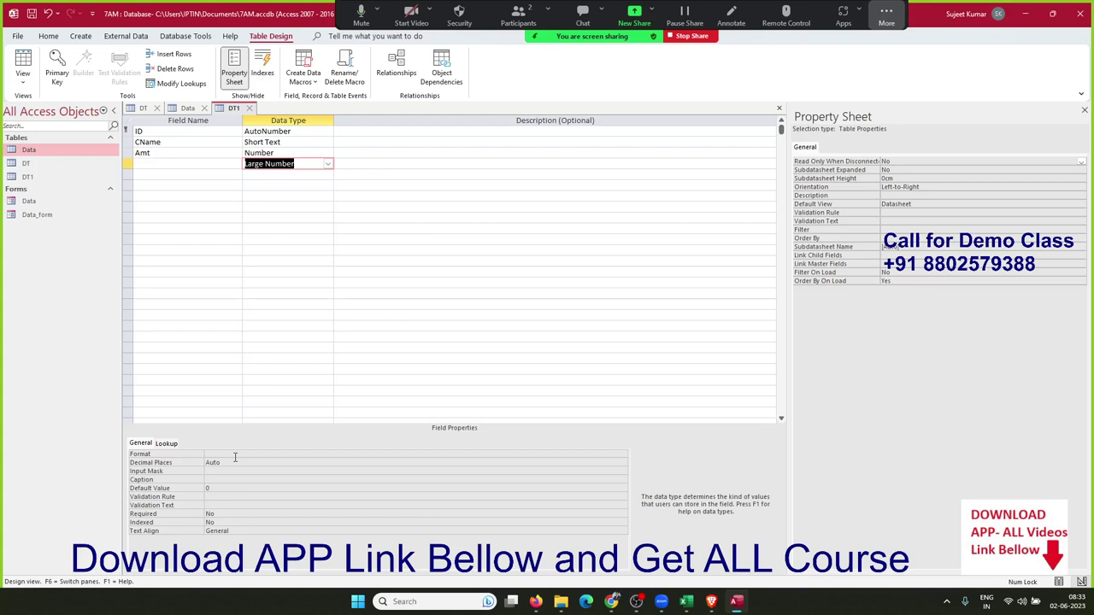
click(328, 164)
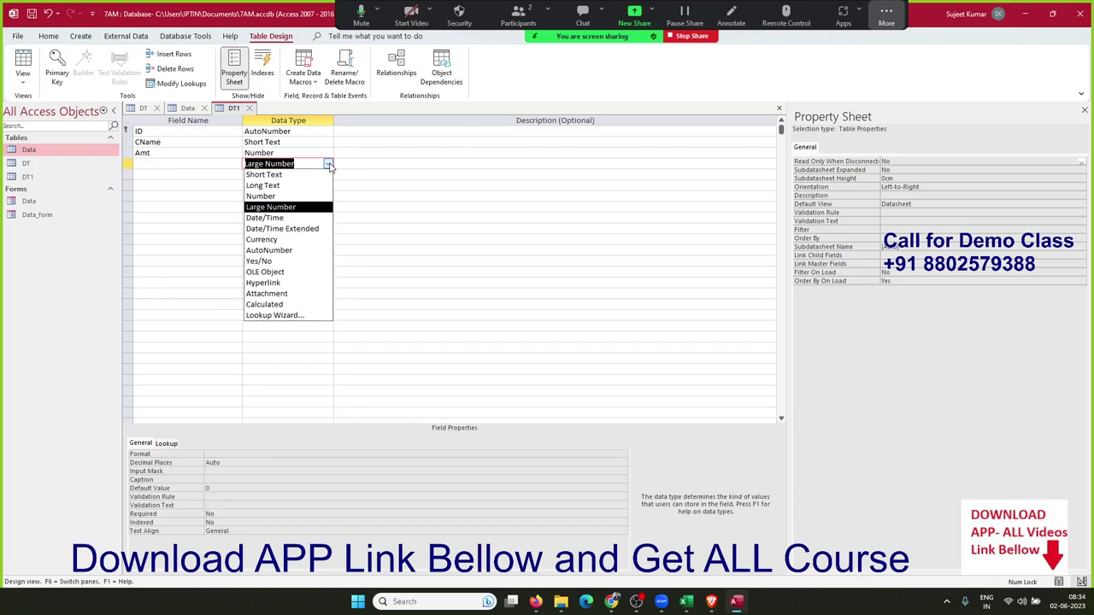
click(329, 165)
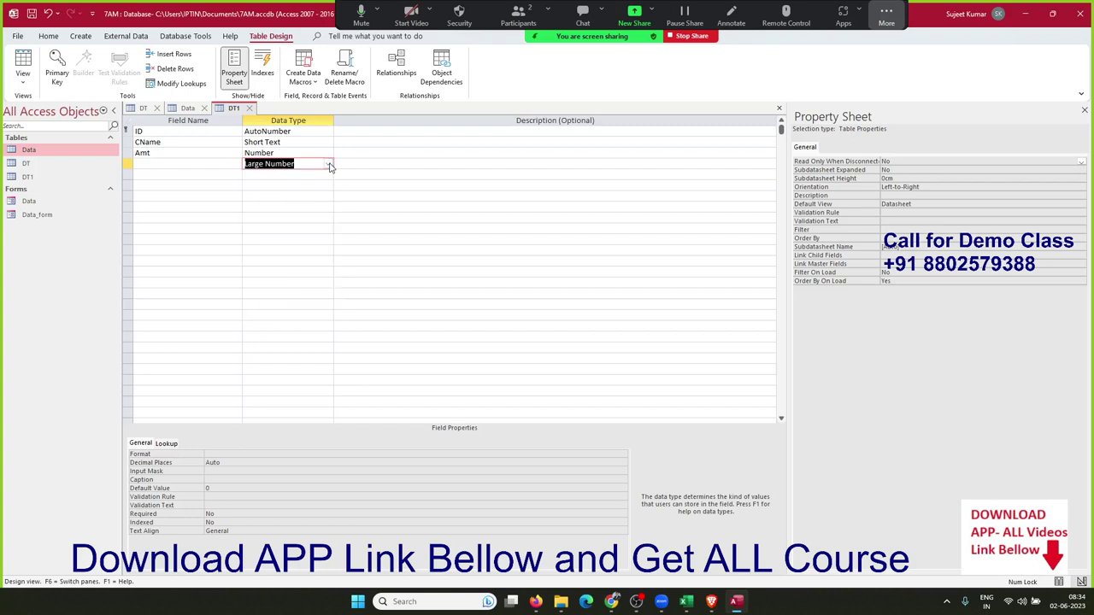
click(197, 156)
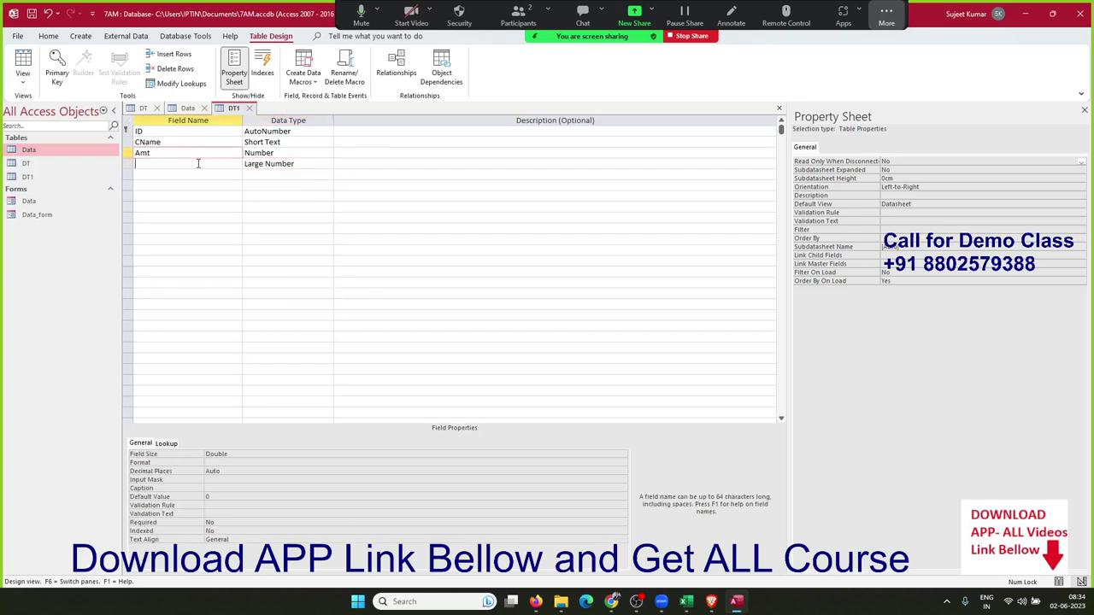
click(198, 163)
text(a/)
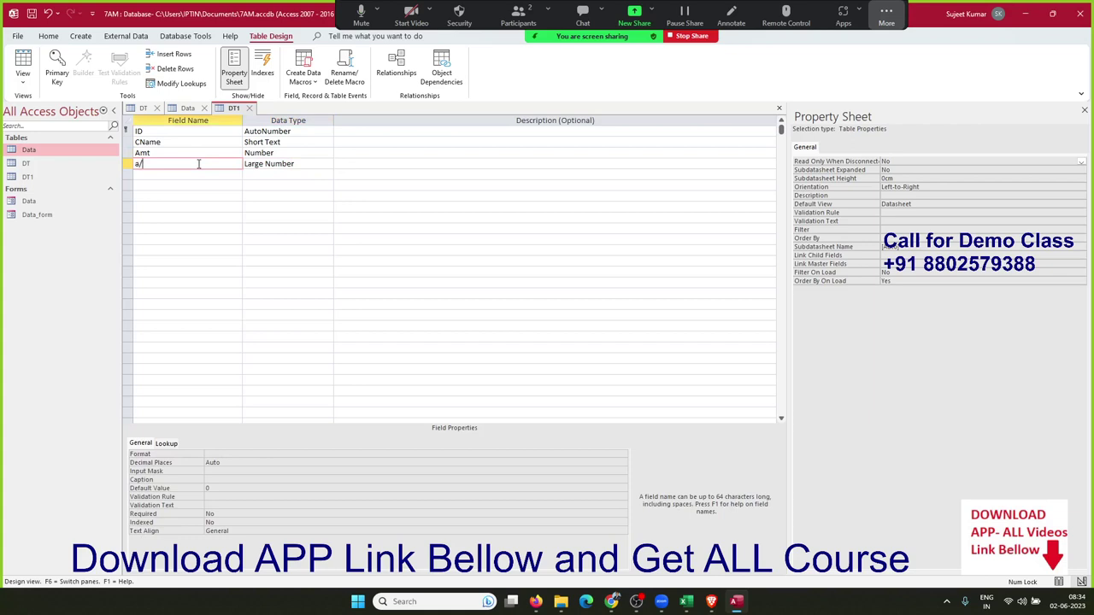
text(c)
click(174, 206)
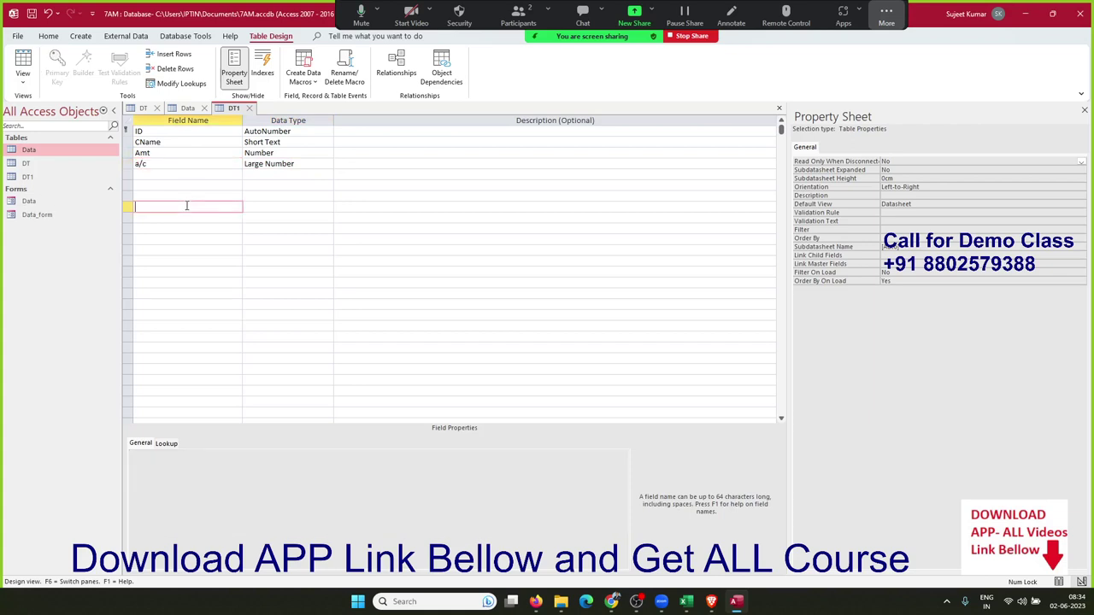
Save DT1's design, accepting the Large Number type, and open DT1 as a datasheet
click(250, 108)
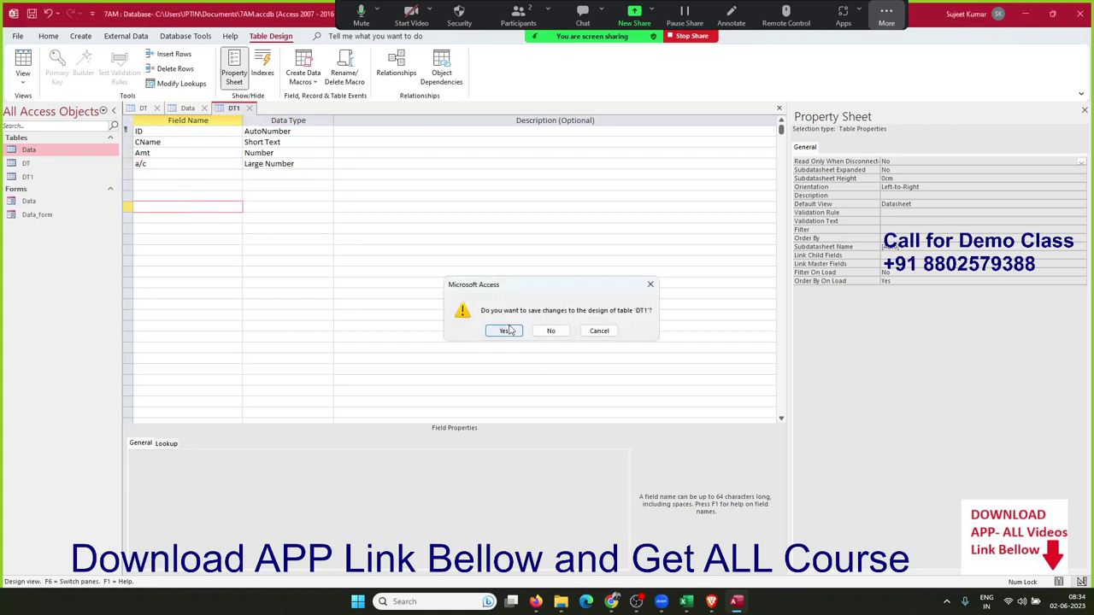
click(504, 330)
click(528, 336)
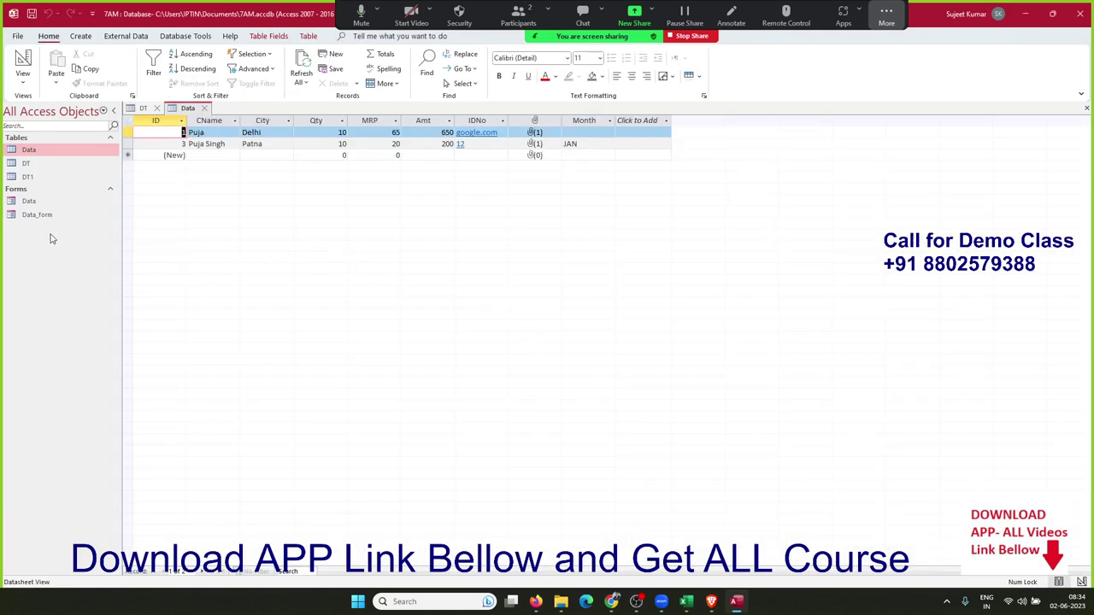
double_click(34, 175)
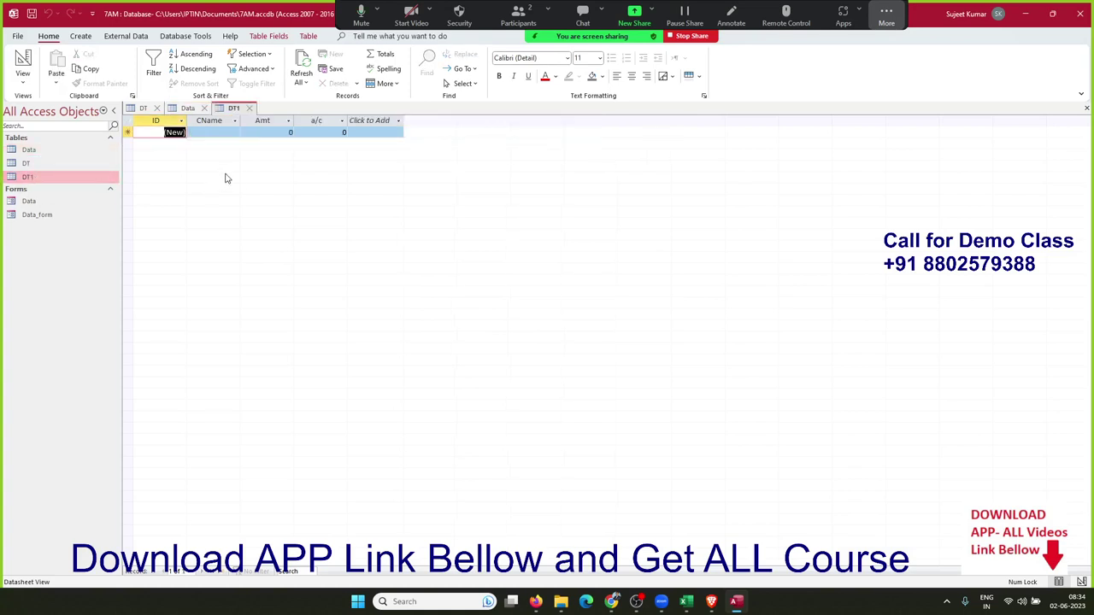
Enter a long account number in record 1's a/c field
click(317, 133)
text(12)
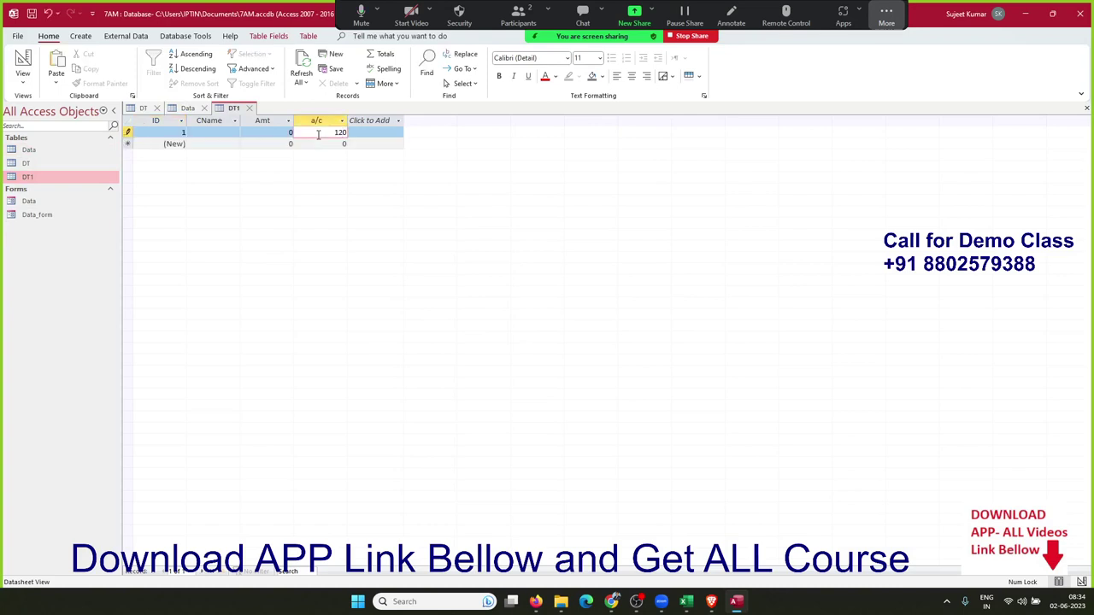
key(Delete)
text(3456789)
text(101)
key(Return)
click(319, 133)
text(23)
text(456)
key(Return)
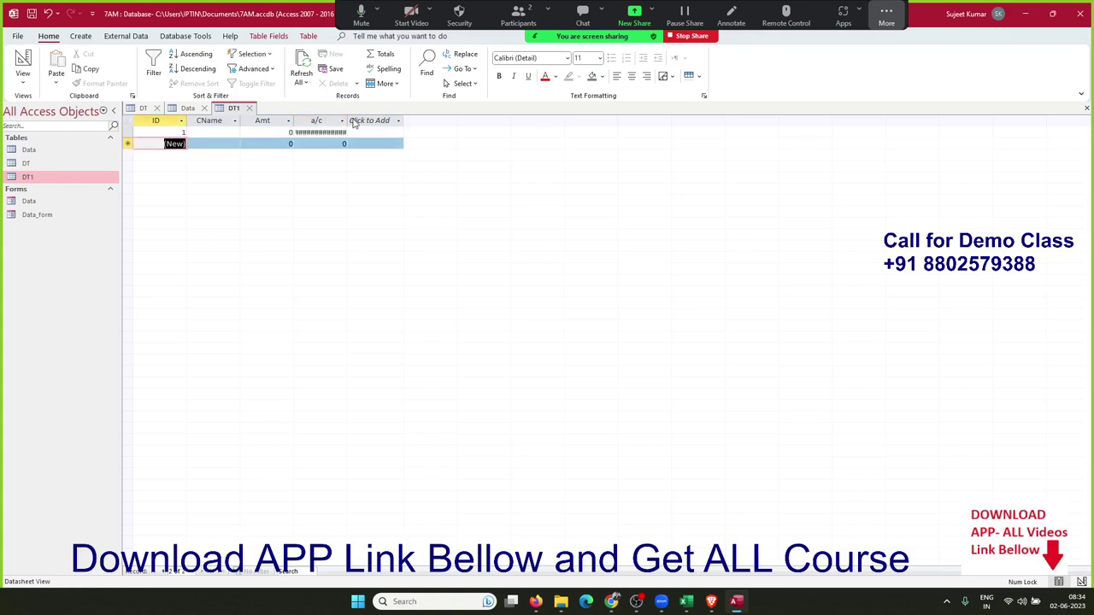
Widen the a/c column and lengthen record 1's account number further
drag(350, 120, 429, 115)
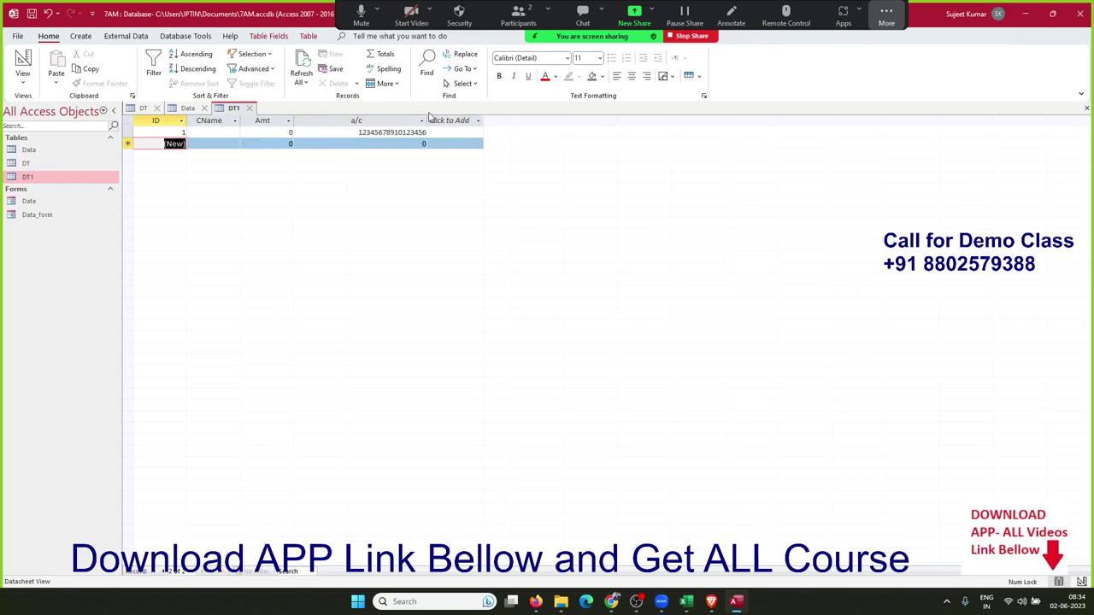
click(424, 132)
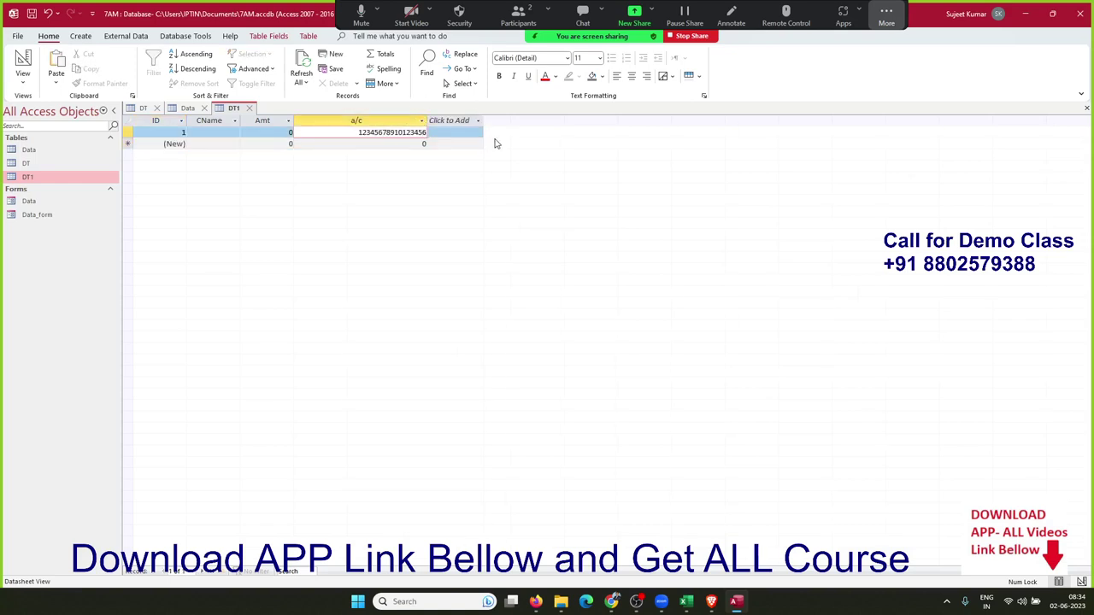
text(715)
text(452)
key(Return)
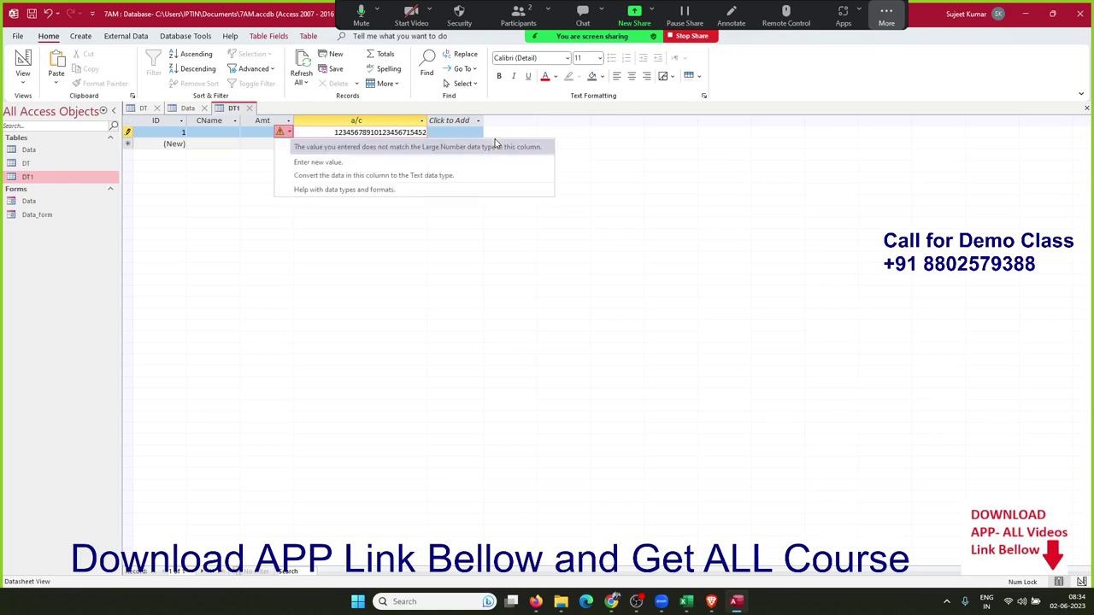
Trim the extra digits causing the data type error and save record 1
key(Down)
key(Down)
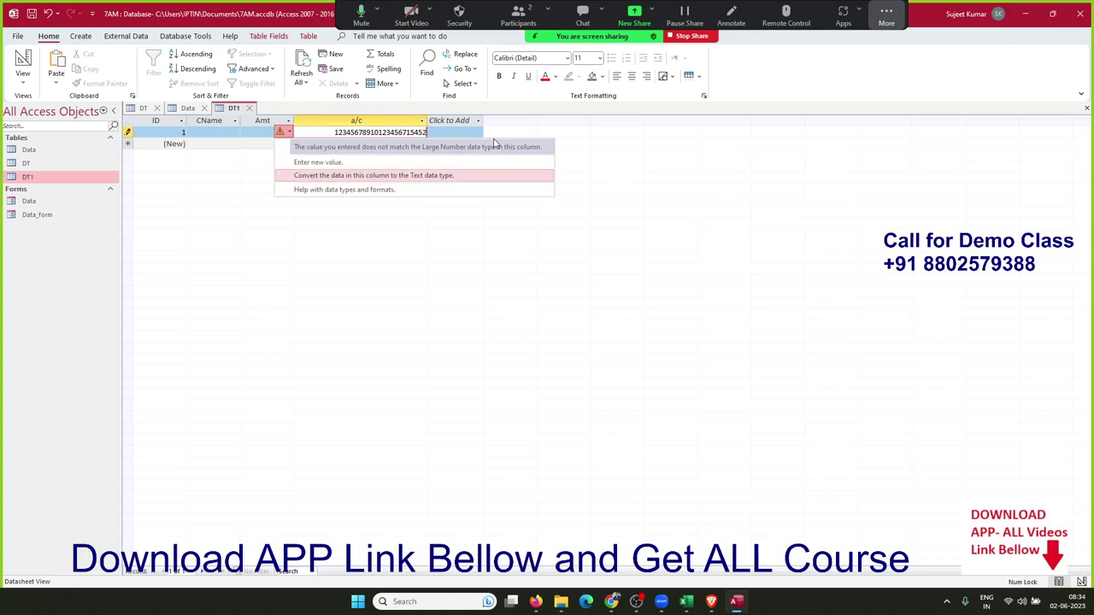
key(Up)
key(Up)
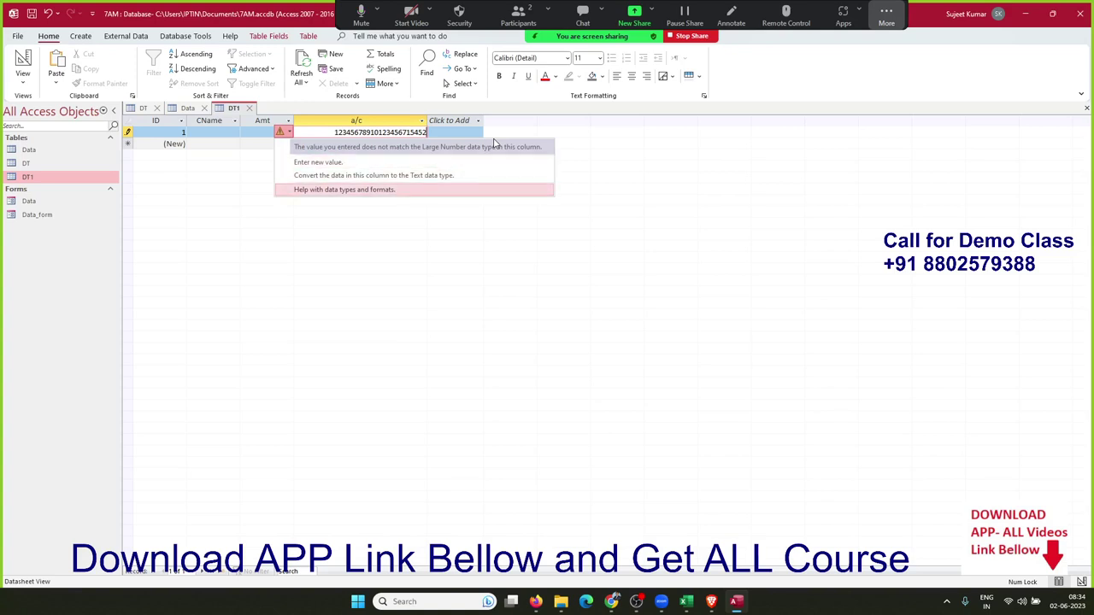
click(415, 135)
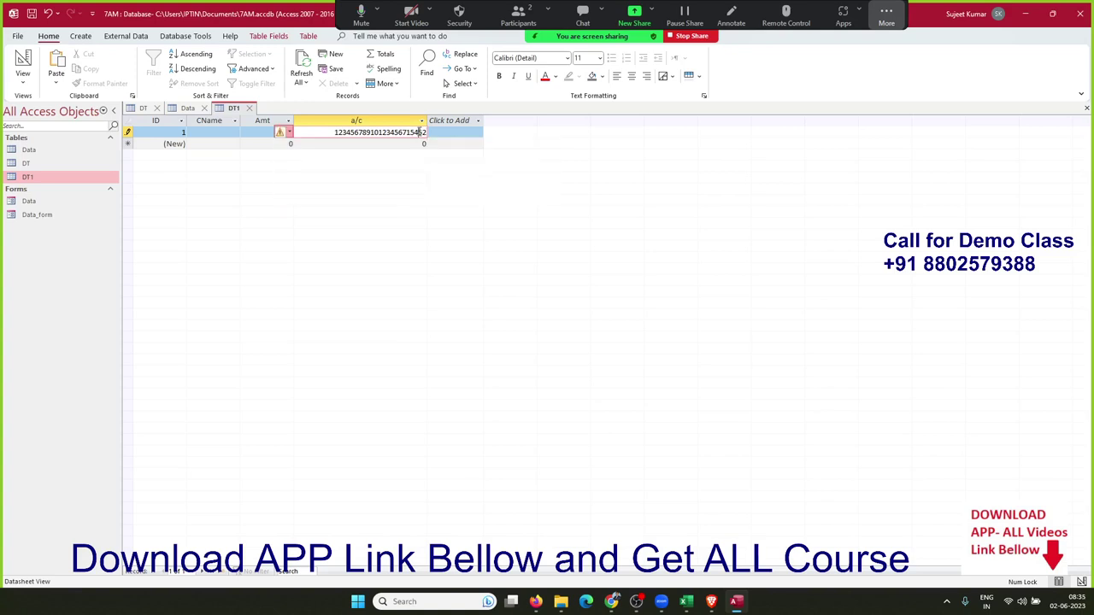
key(BackSpace)
key(BackSpace)
key(BackSpace)
click(444, 133)
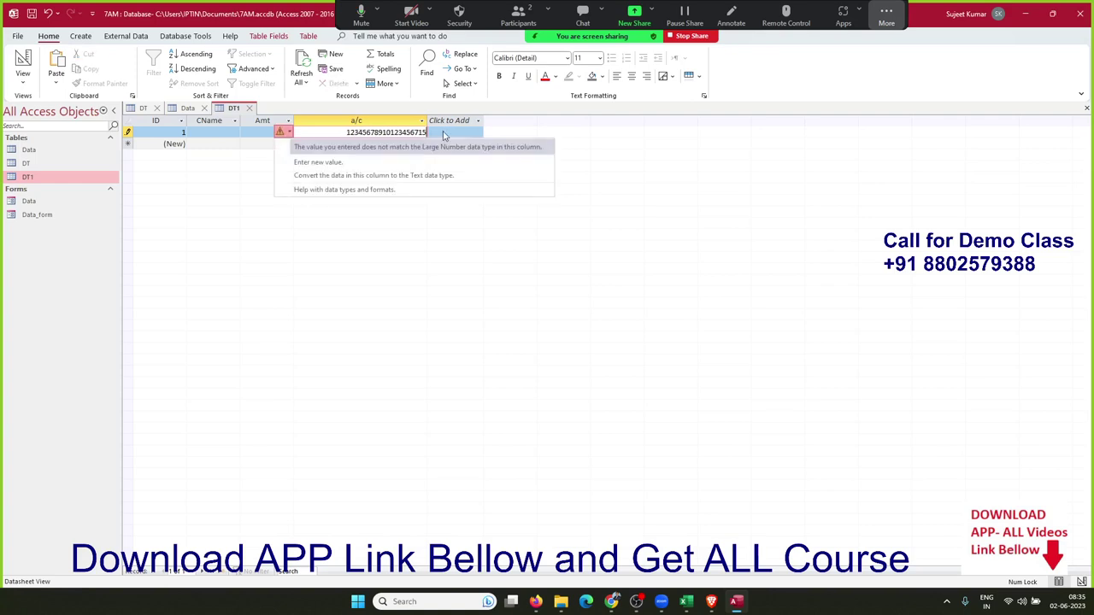
key(Up)
key(Down)
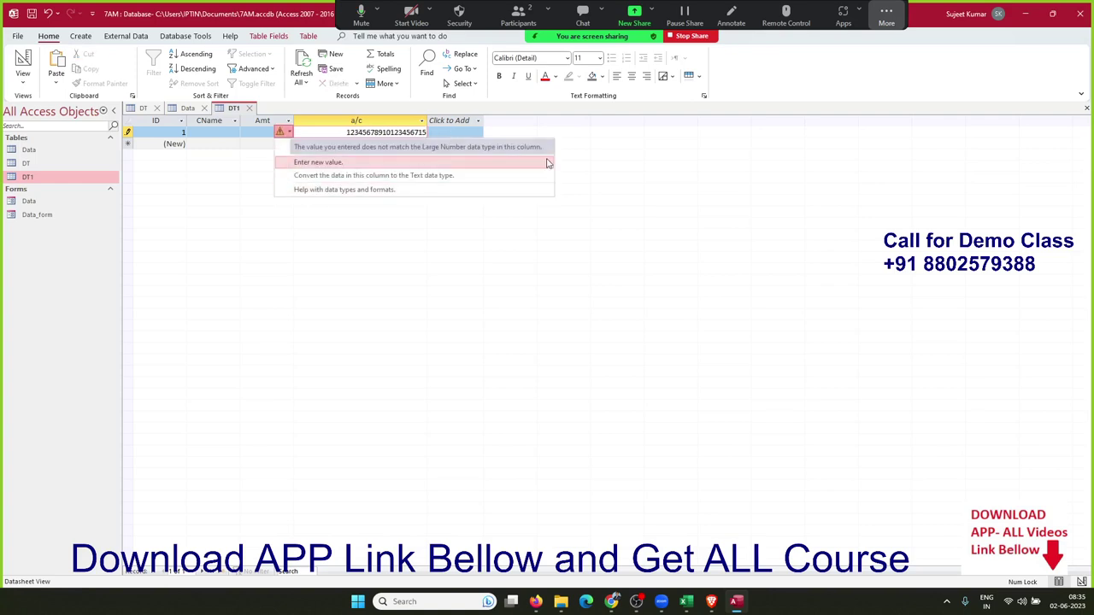
click(415, 132)
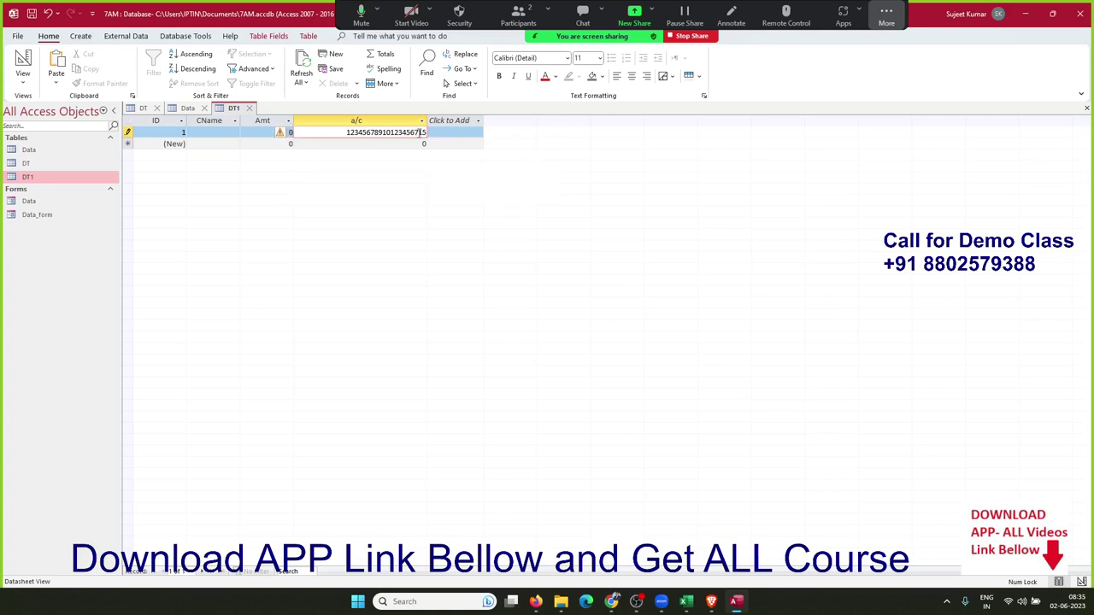
key(BackSpace)
key(BackSpace)
key(BackSpace)
key(Return)
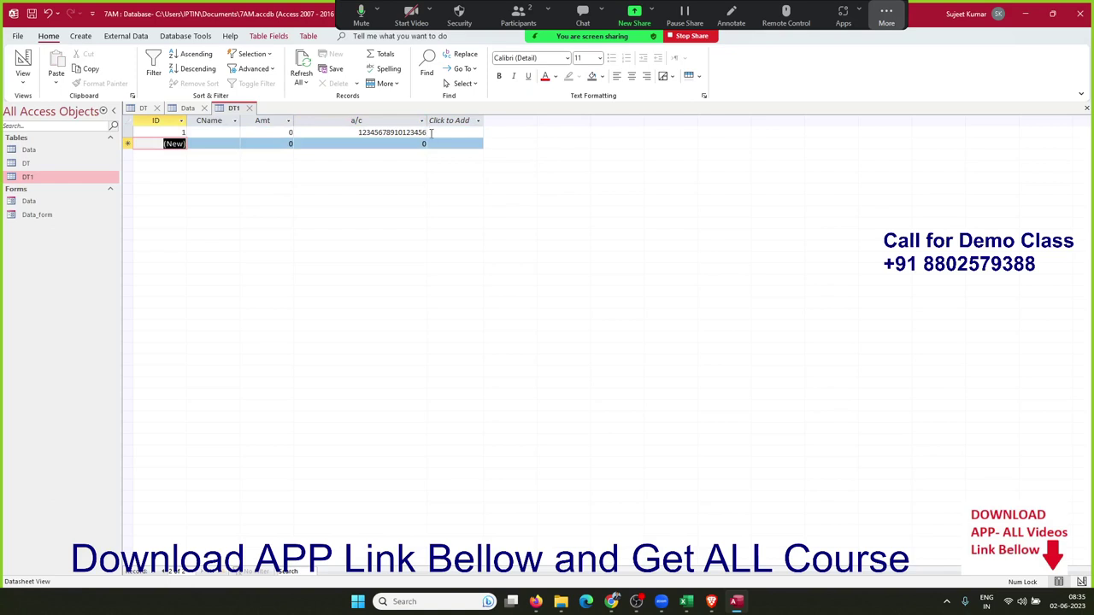
Close the DT1 datasheet, saving its layout, and reopen DT1 in Design View
click(249, 108)
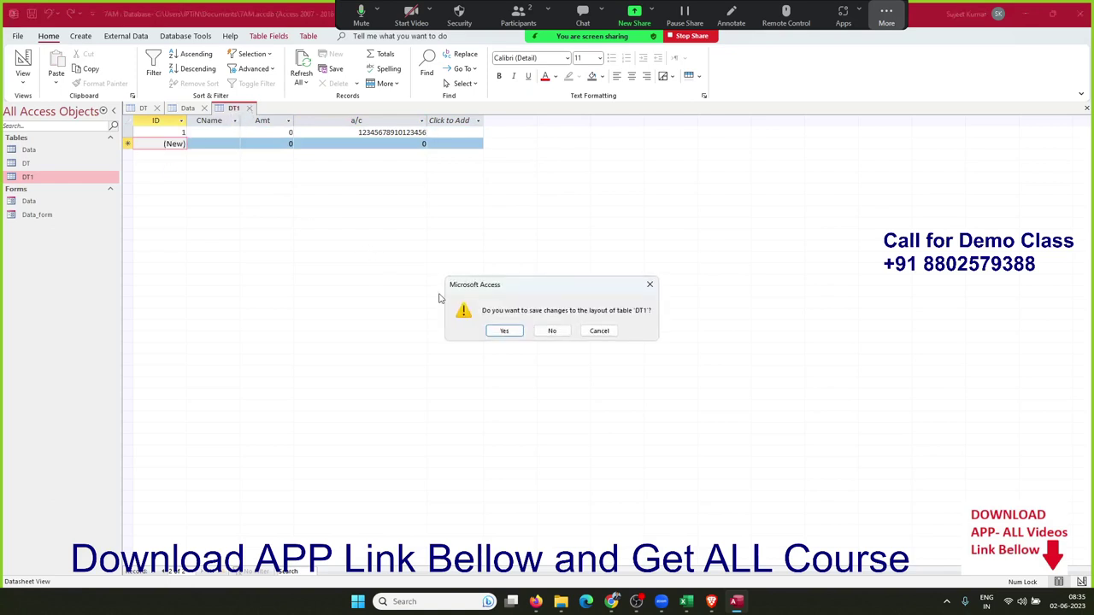
click(516, 334)
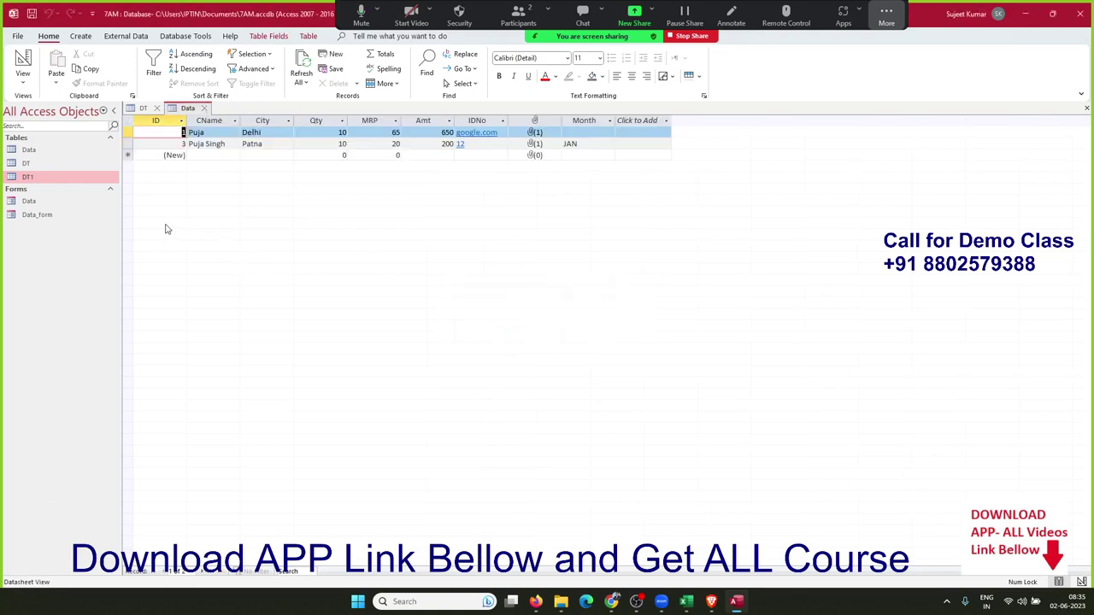
right_click(70, 182)
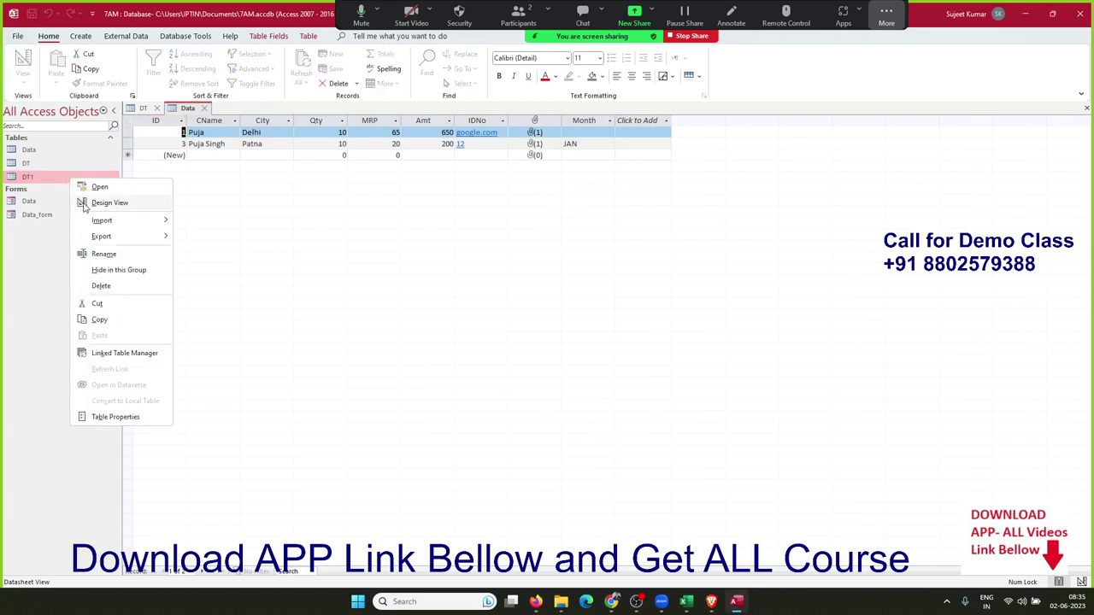
click(87, 209)
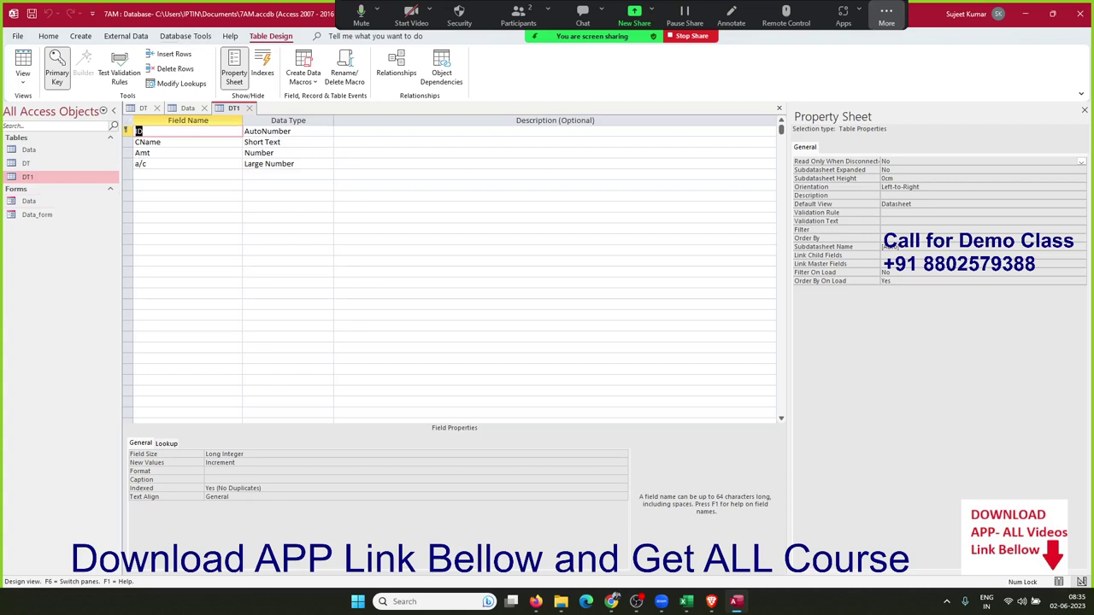
key(alt+Tab)
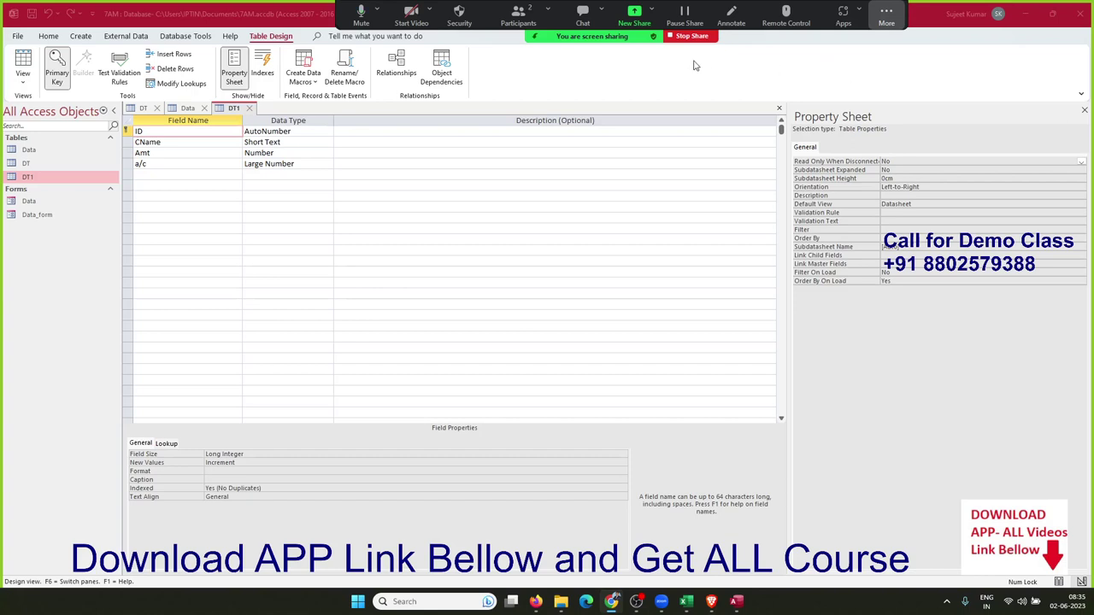
Add a Date/Time field named DT below a/c
click(304, 164)
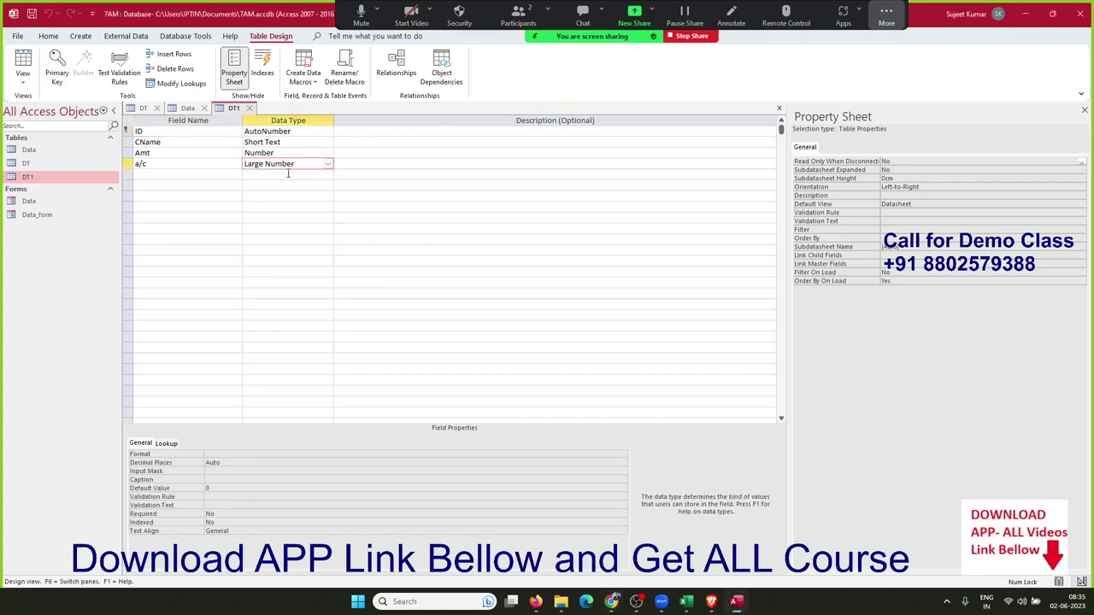
click(289, 174)
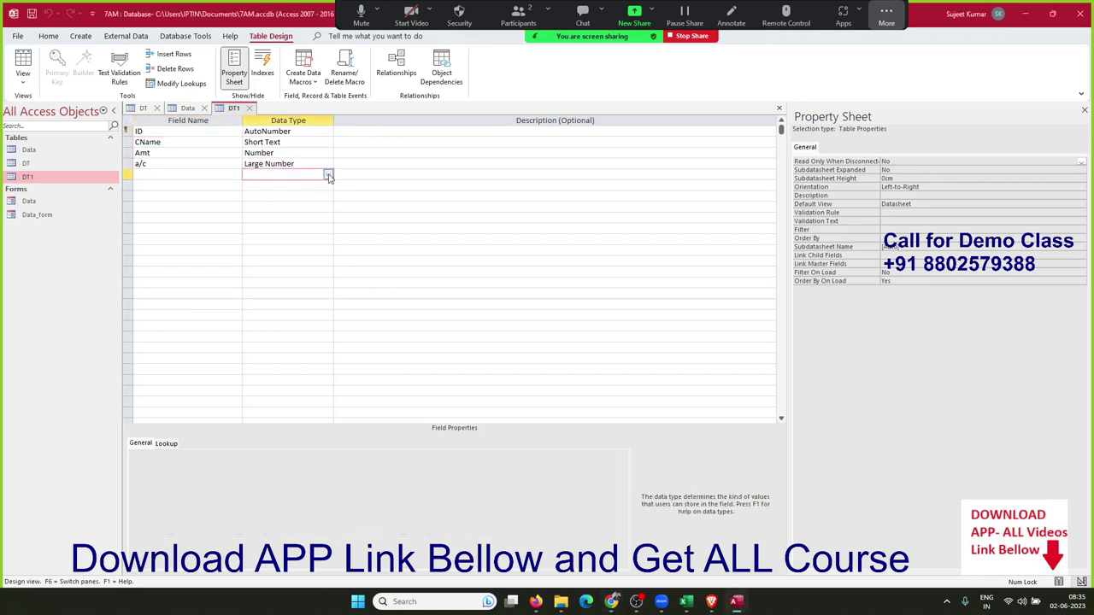
click(327, 174)
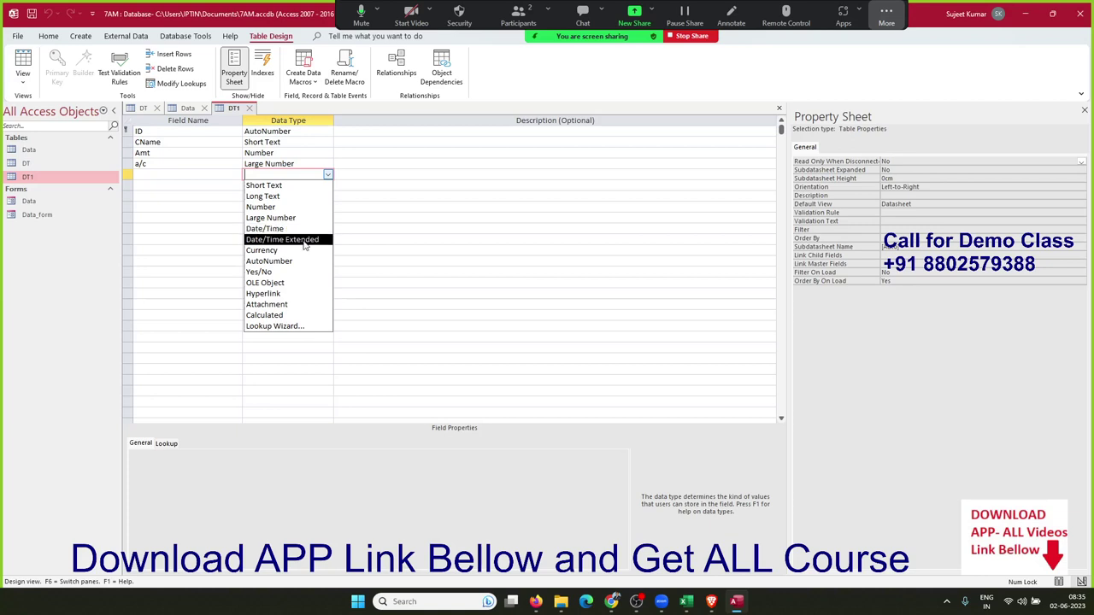
click(306, 240)
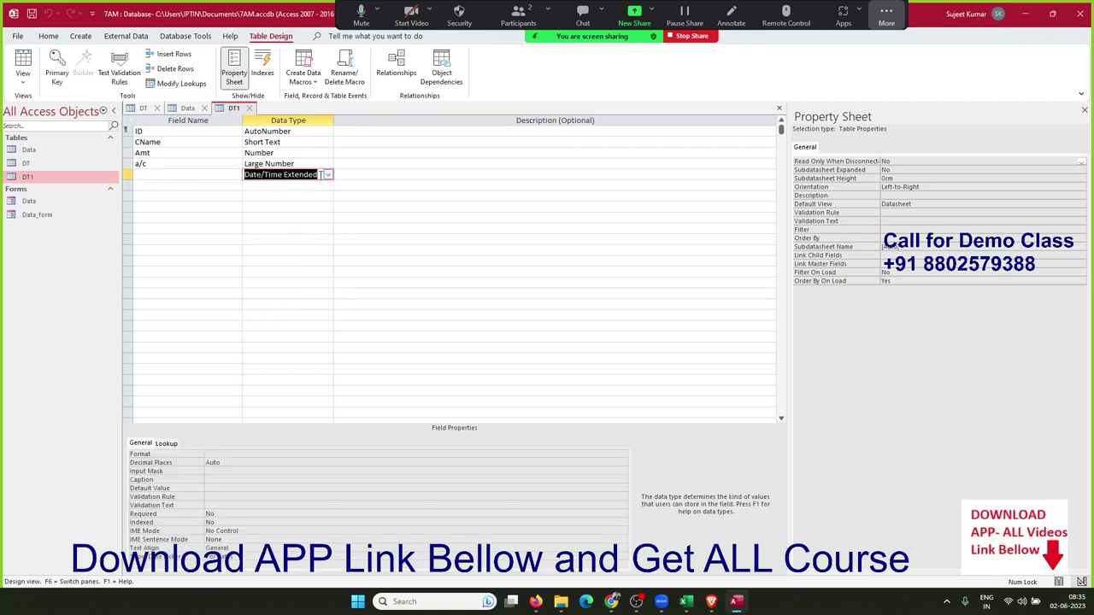
click(322, 175)
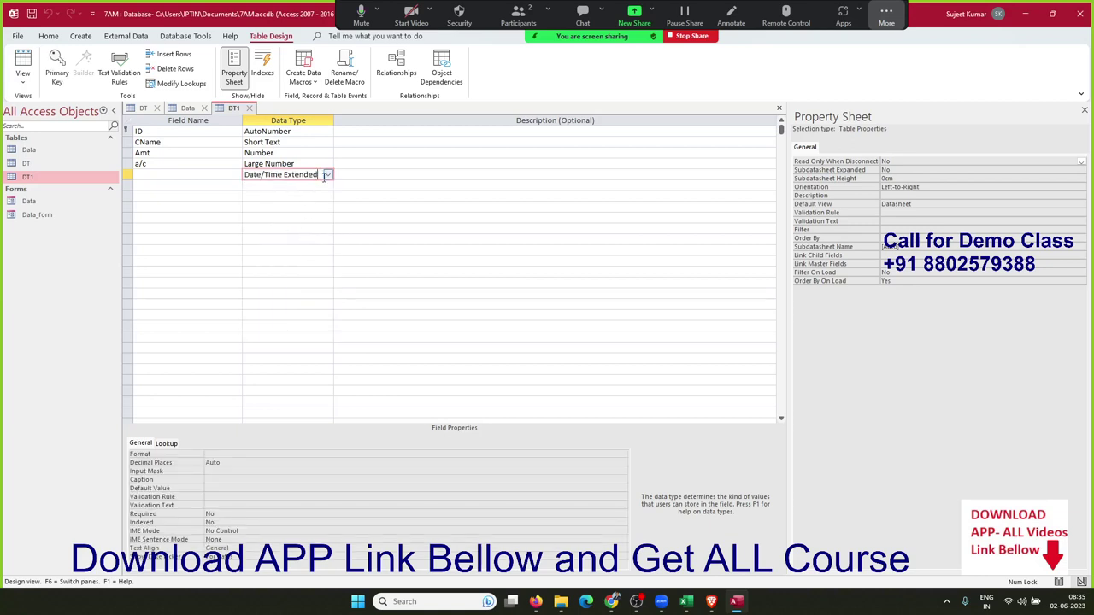
click(327, 175)
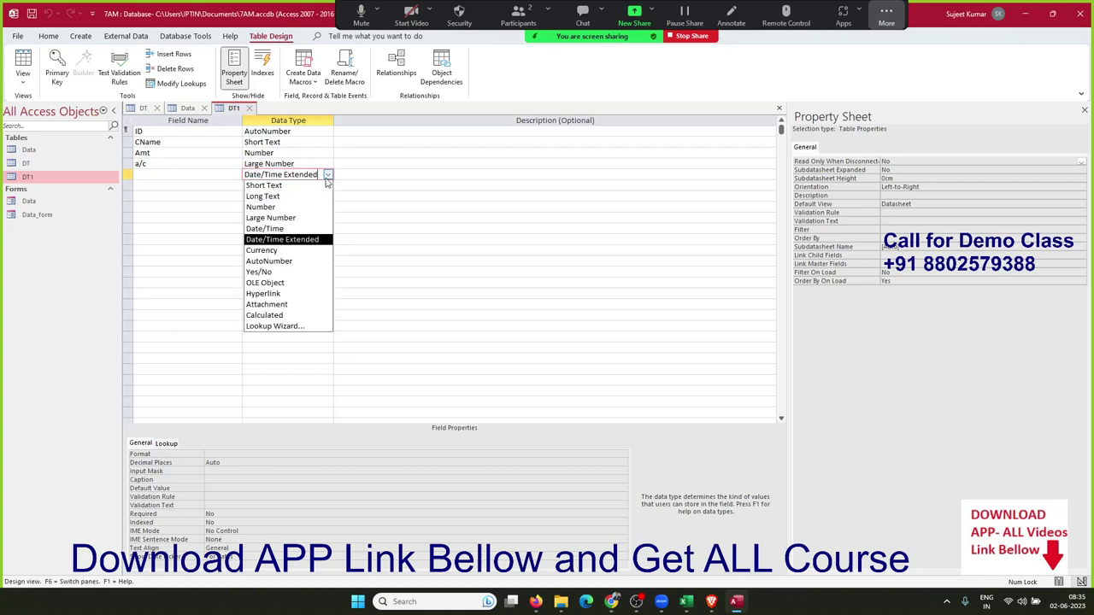
click(299, 229)
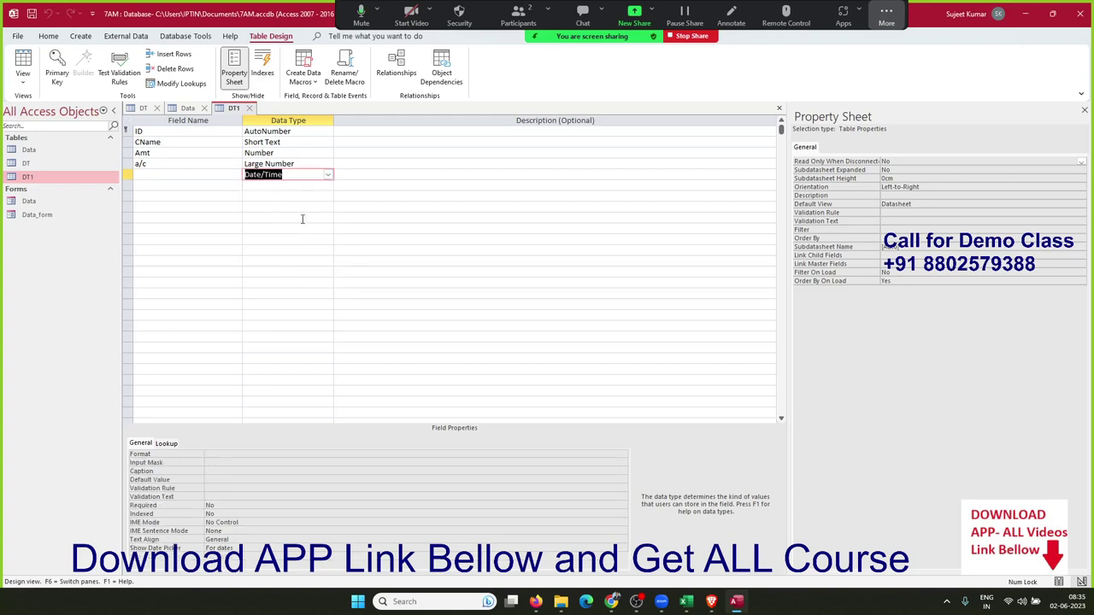
click(212, 176)
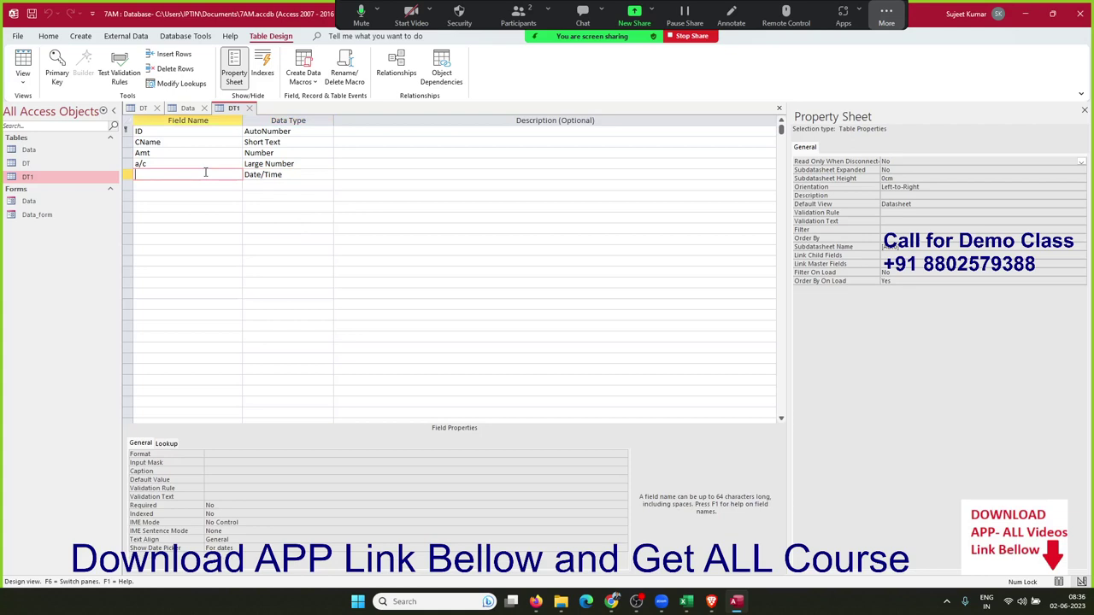
text(DT)
Add a Date/Time Extended field named DT1 and save the table design
key(Down)
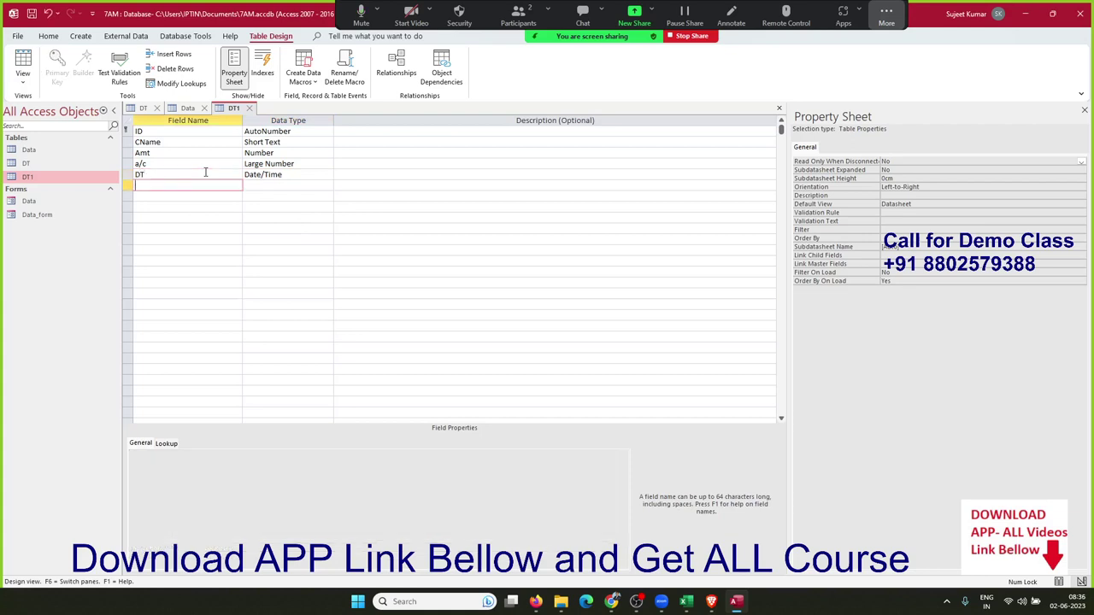
text(DT)
text(1)
key(Tab)
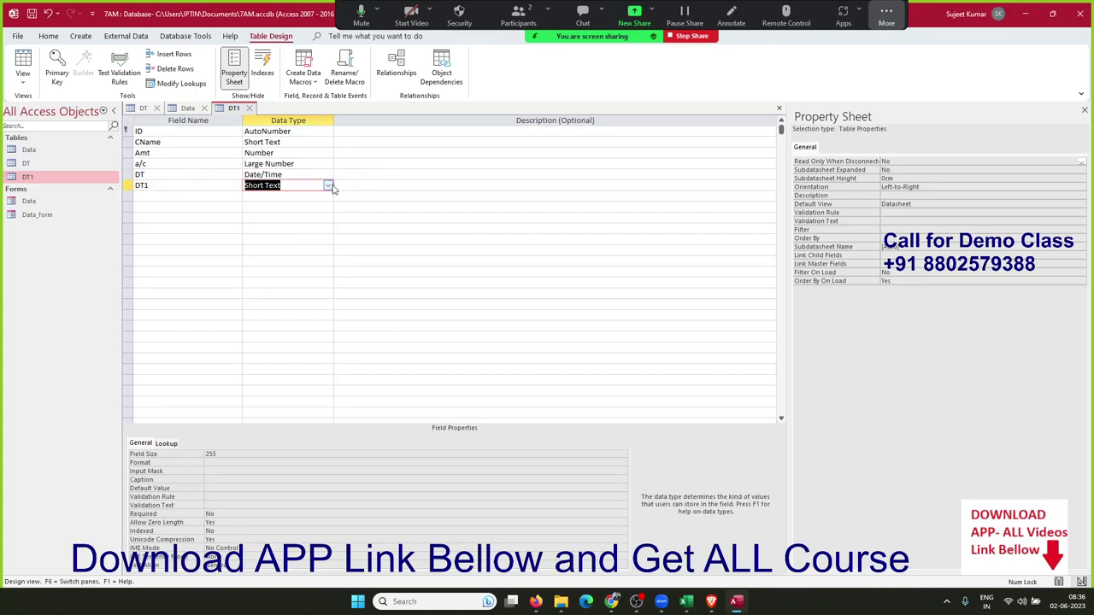
click(328, 186)
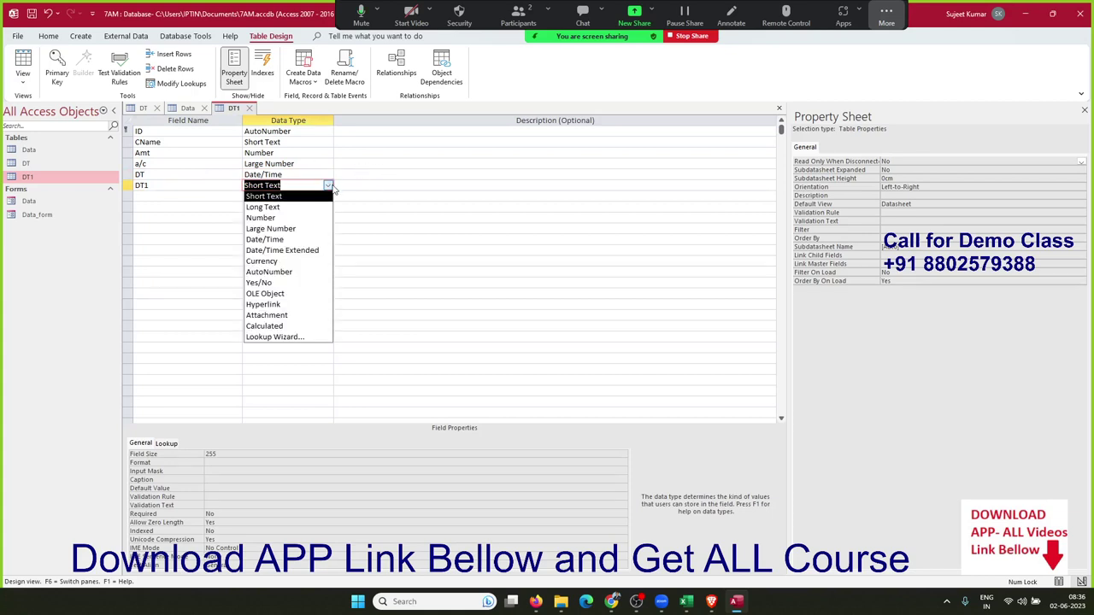
click(303, 249)
click(297, 228)
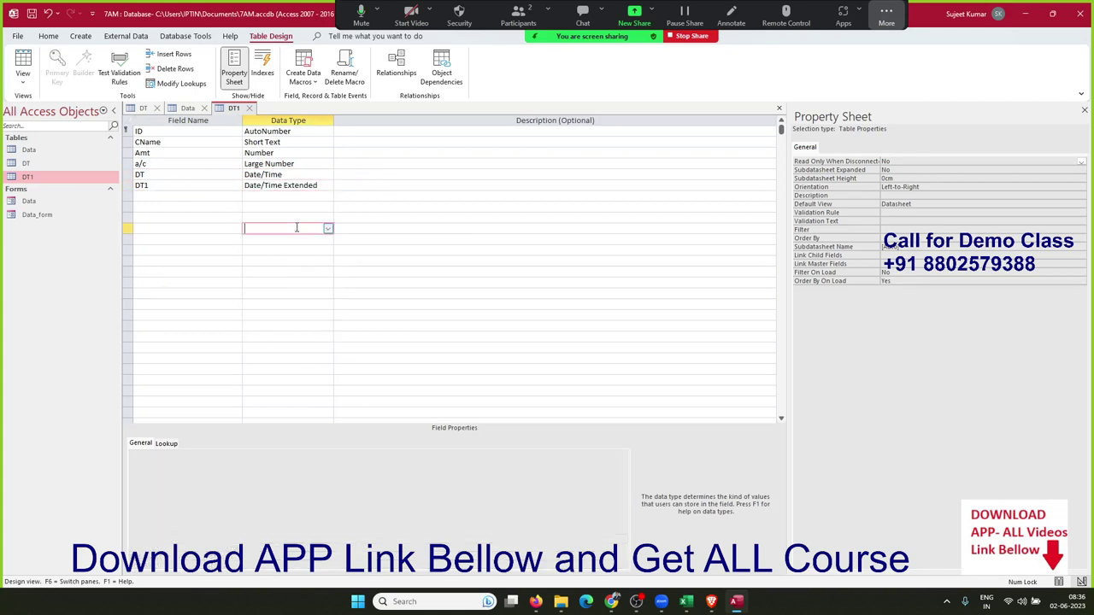
click(249, 108)
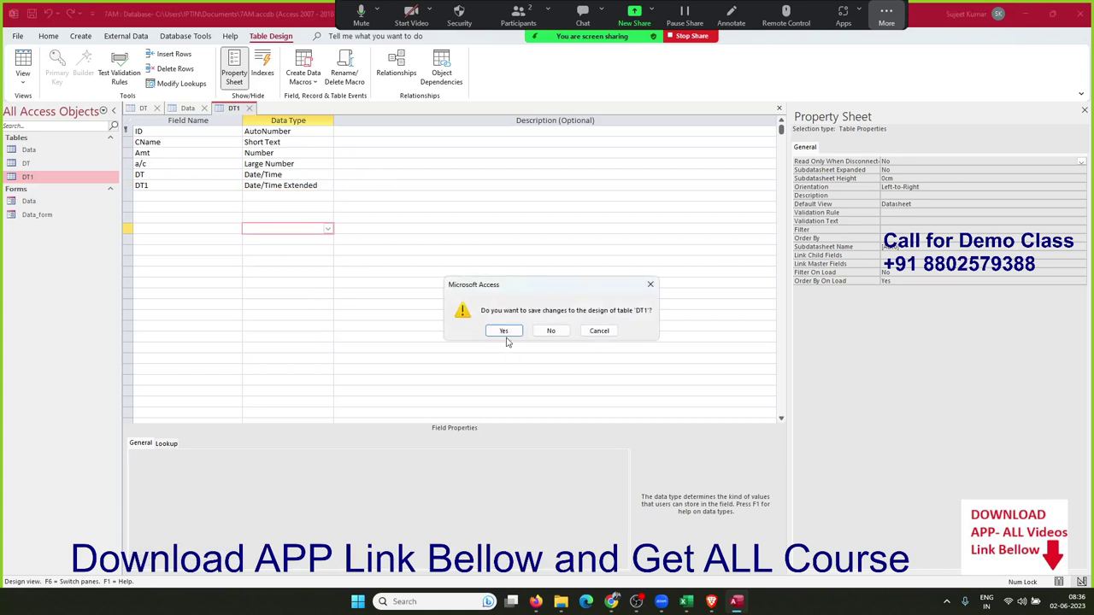
click(506, 333)
Open the DT1 datasheet and set record 1's DT date to 22-06-2023
click(516, 336)
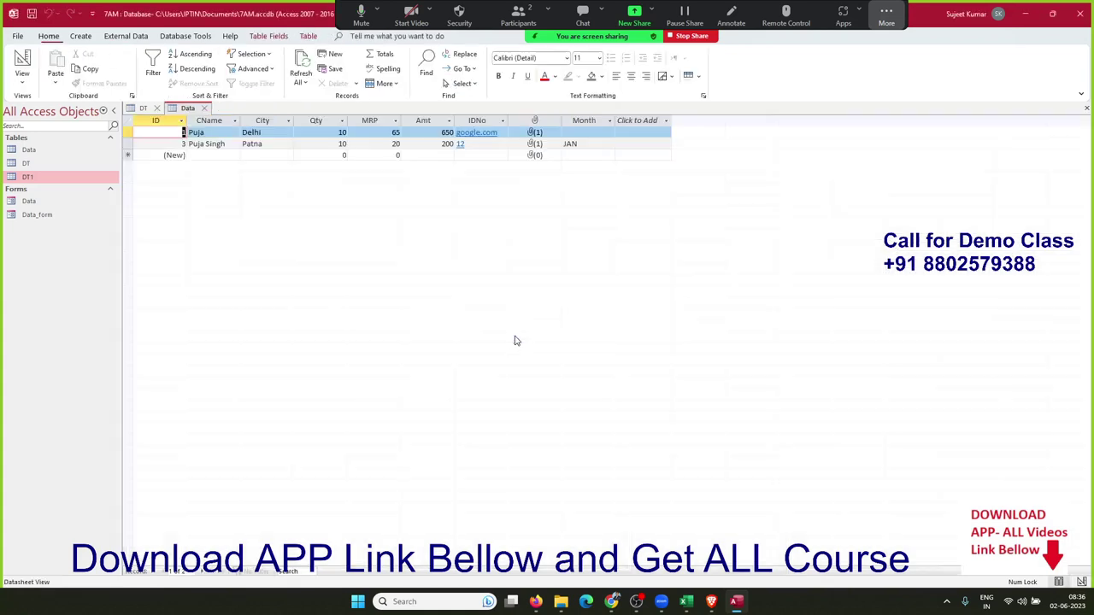
double_click(61, 180)
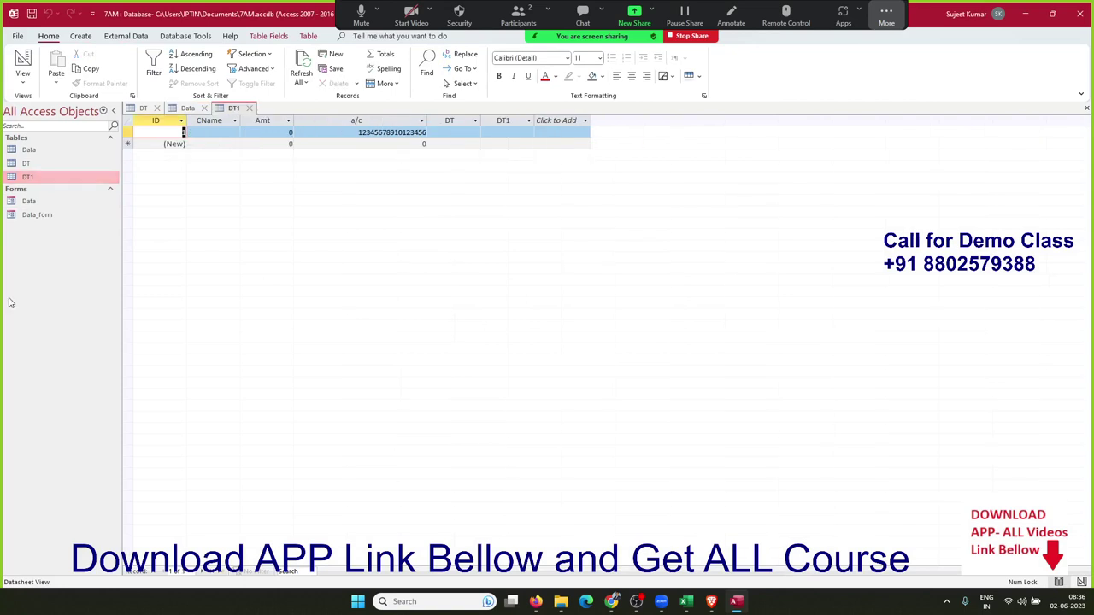
click(463, 132)
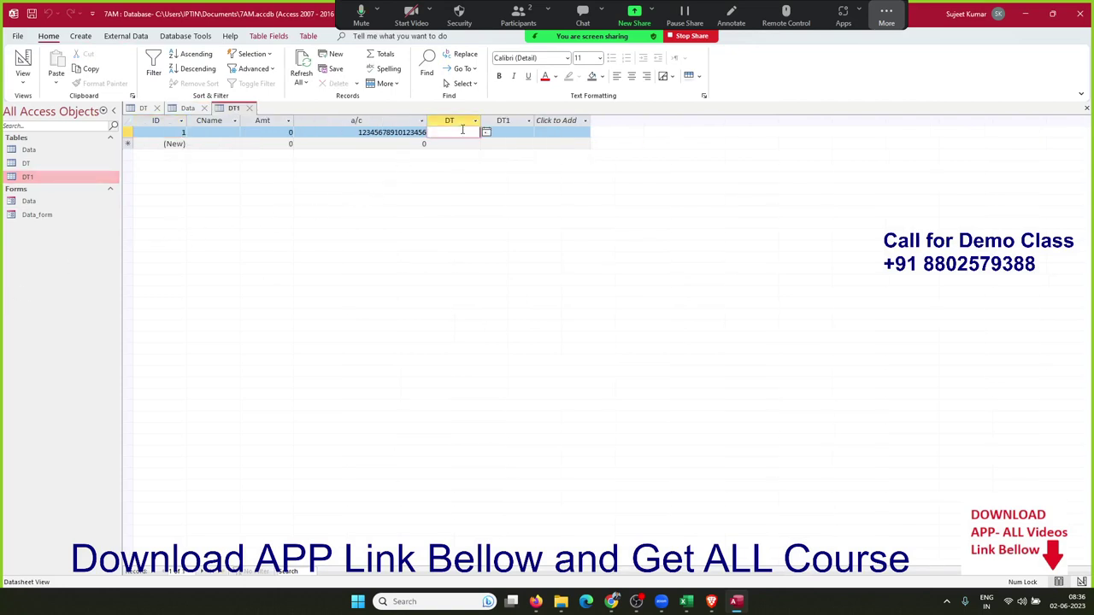
click(486, 134)
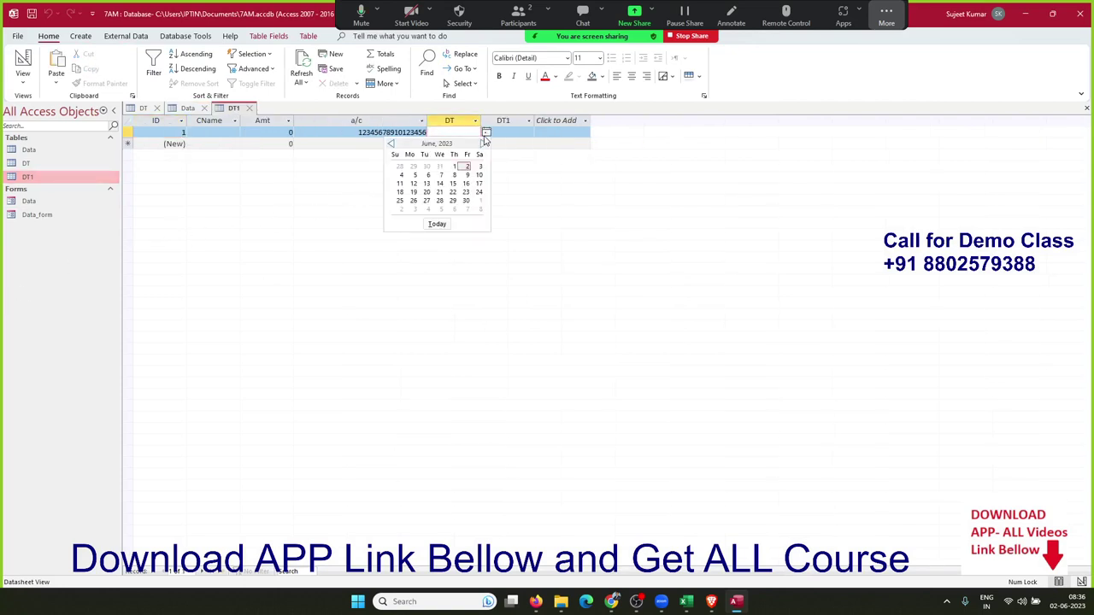
click(466, 174)
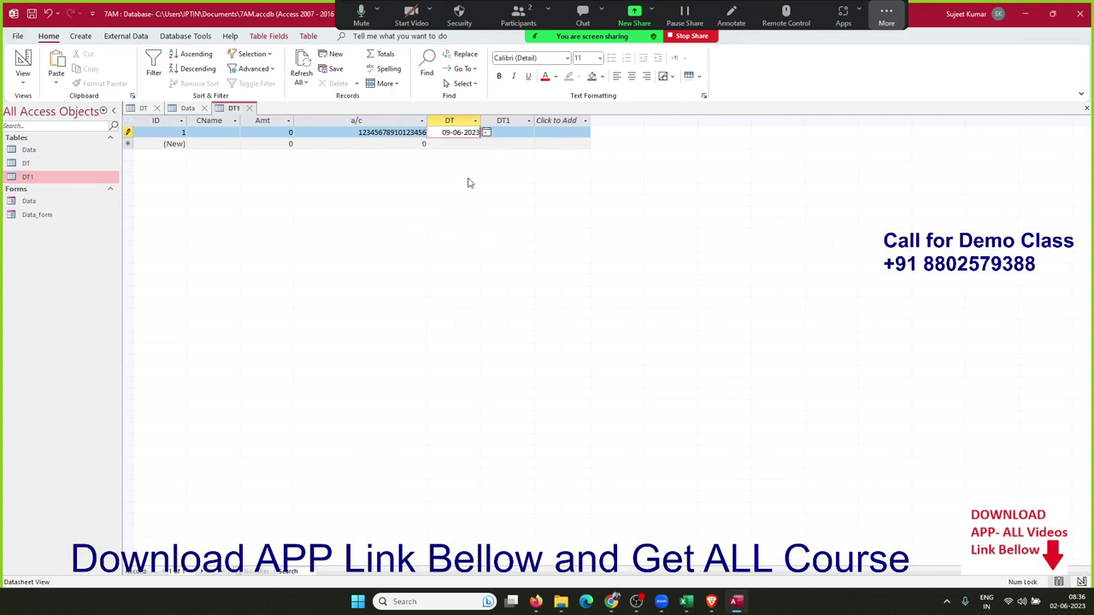
click(485, 132)
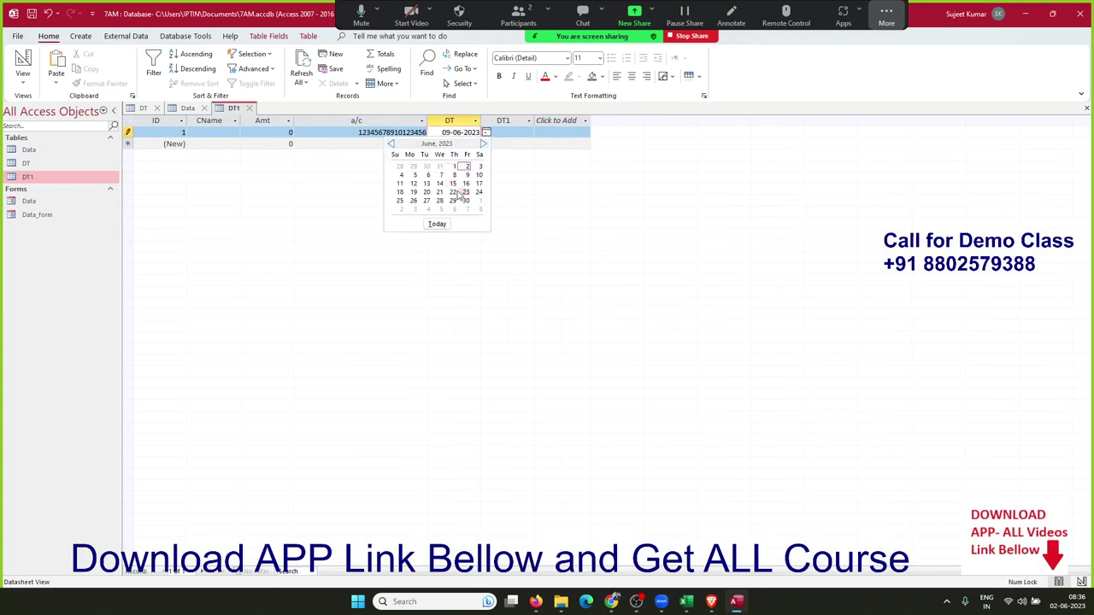
click(453, 191)
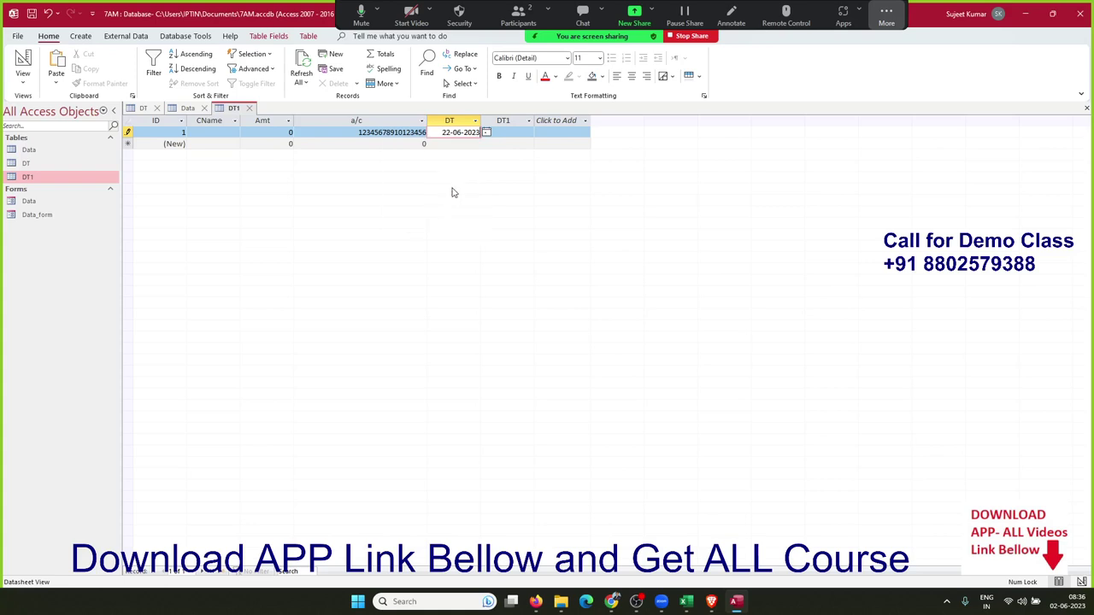
Widen the DT1 column and set record 1's DT1 date to 22-06-2023
click(530, 133)
click(539, 132)
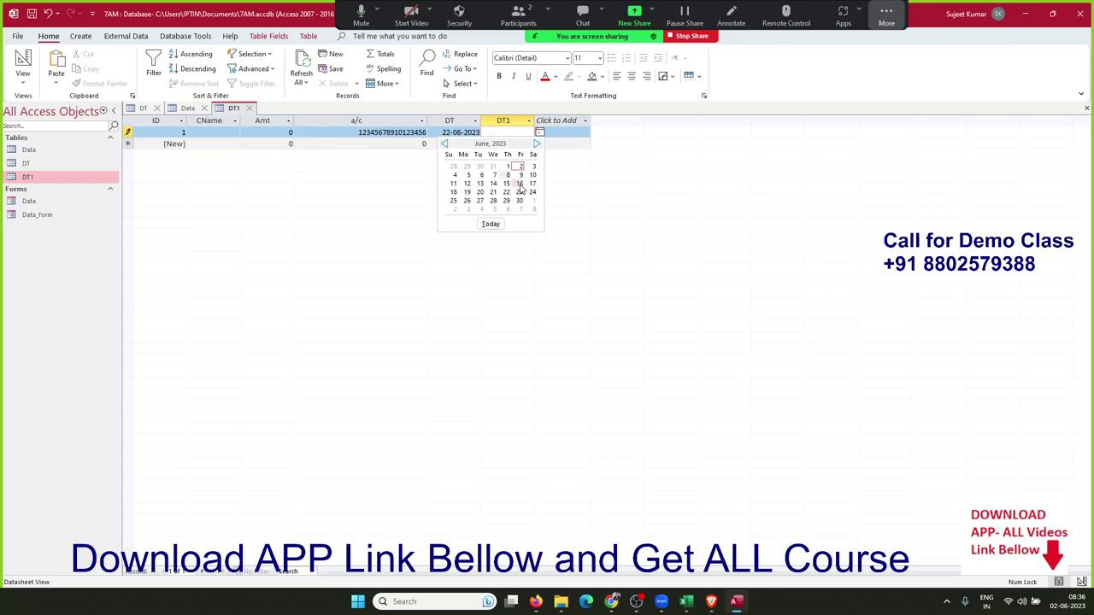
click(517, 185)
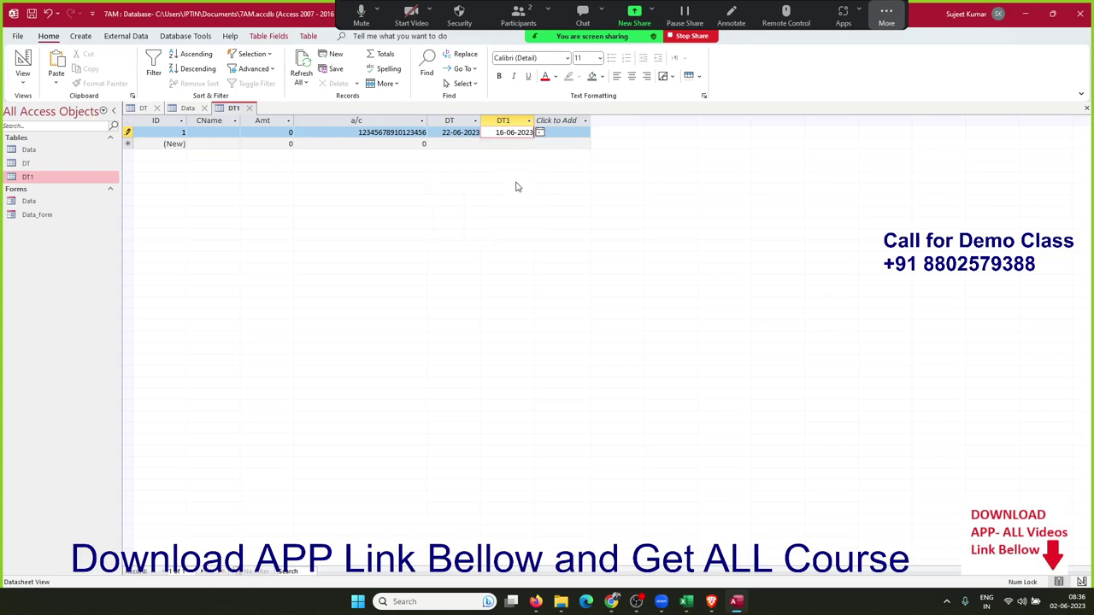
click(540, 133)
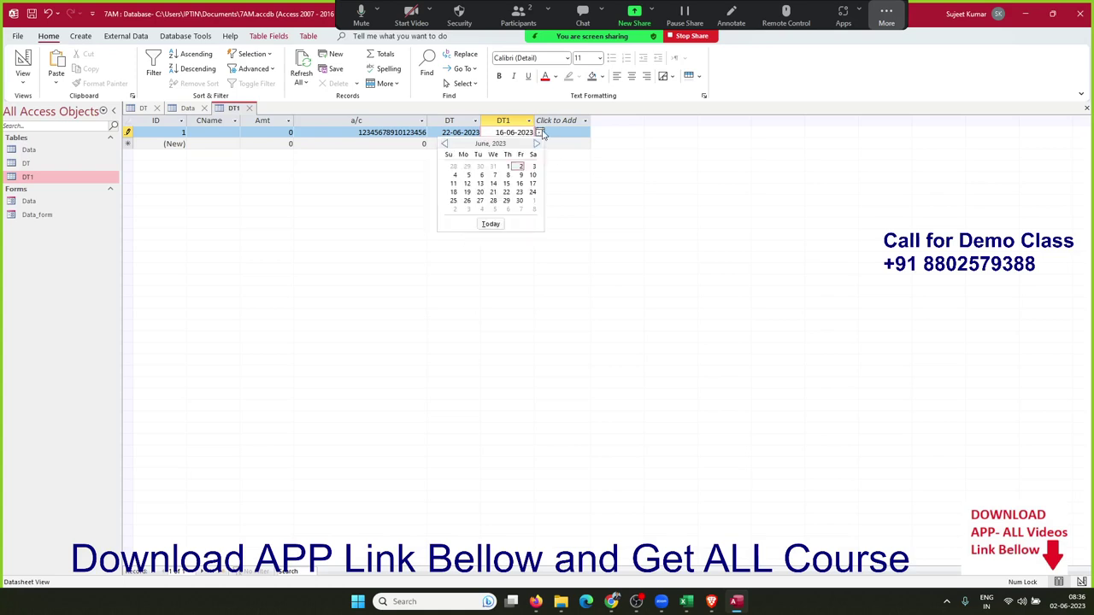
click(518, 175)
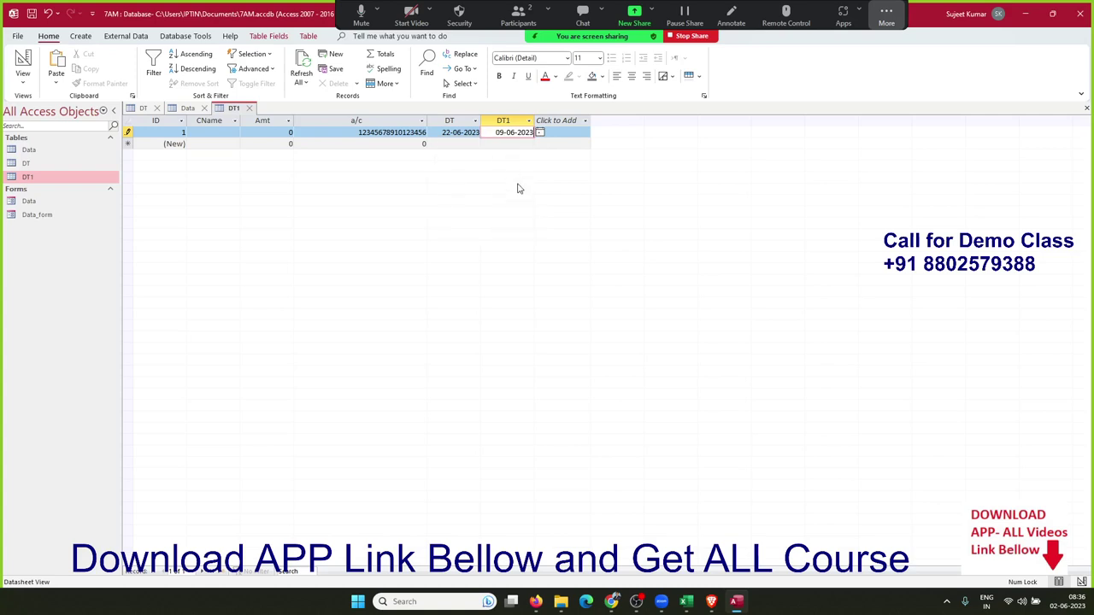
click(540, 135)
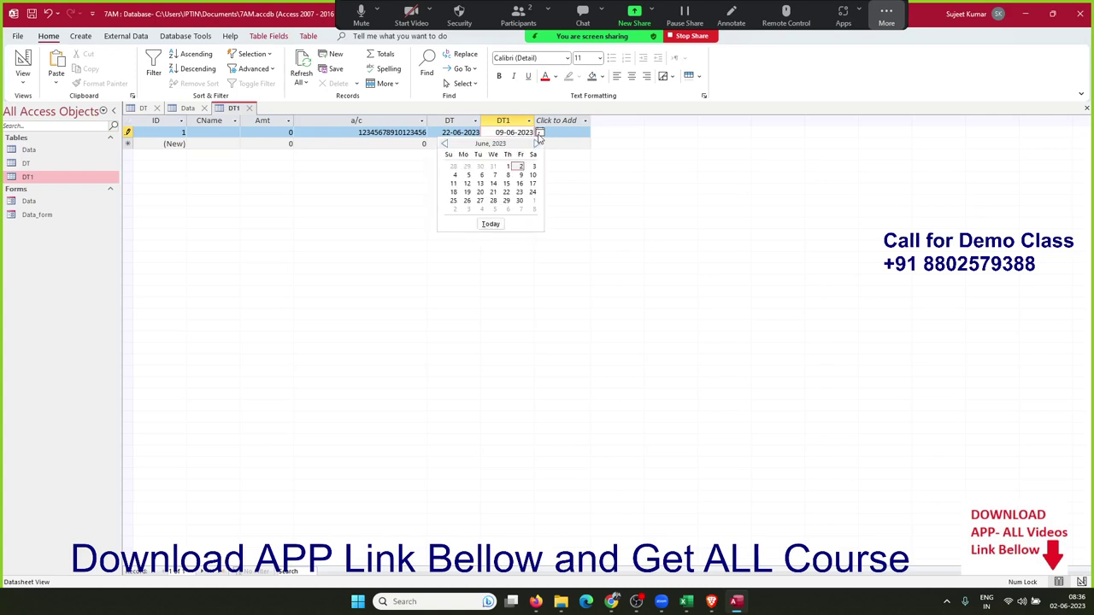
click(507, 167)
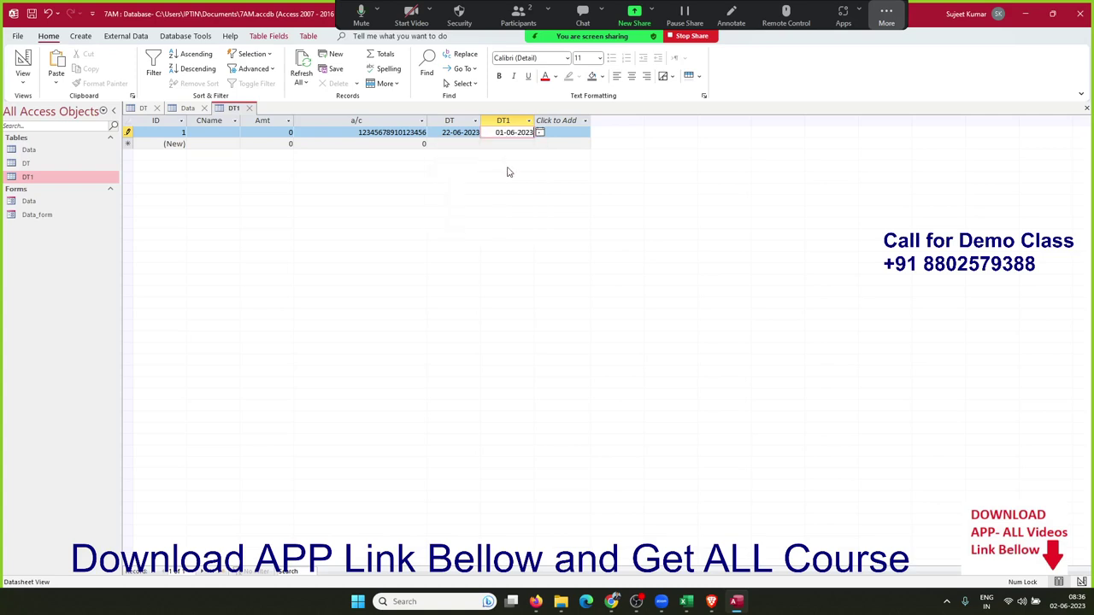
click(541, 135)
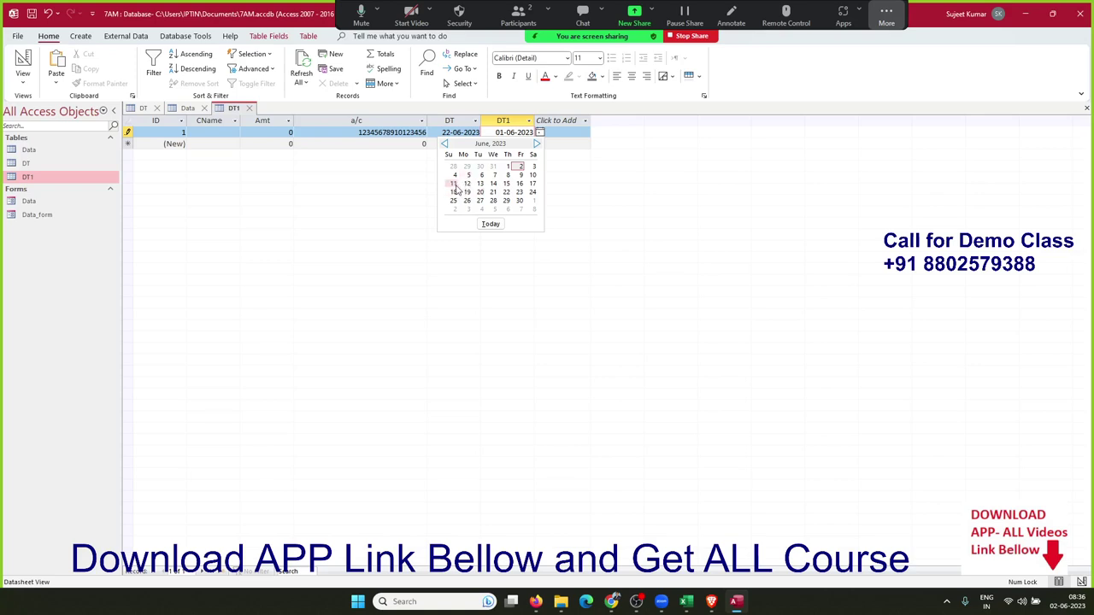
click(454, 184)
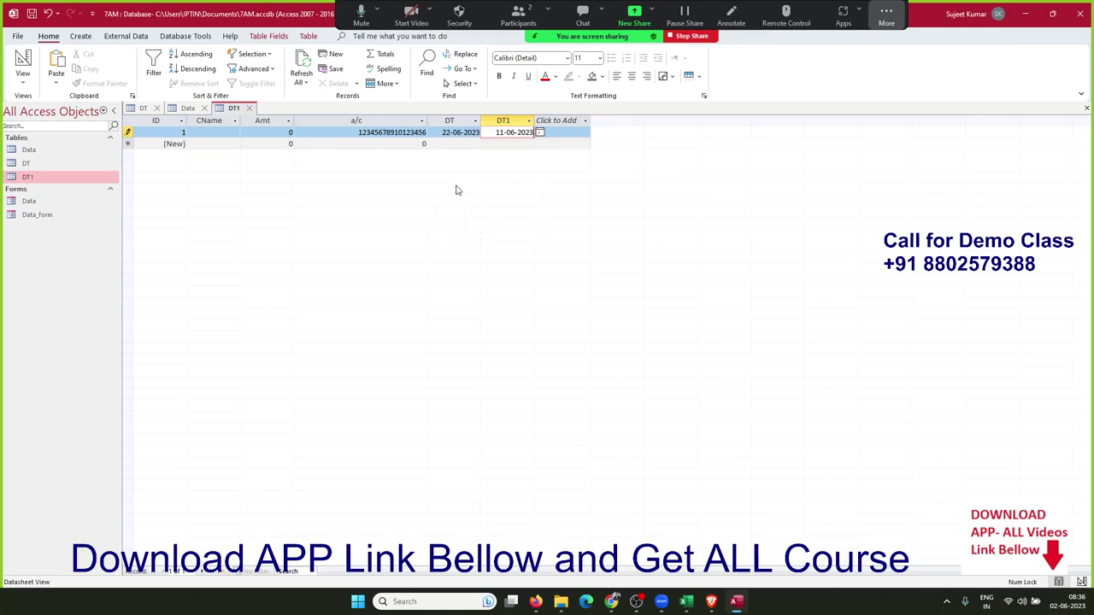
click(501, 145)
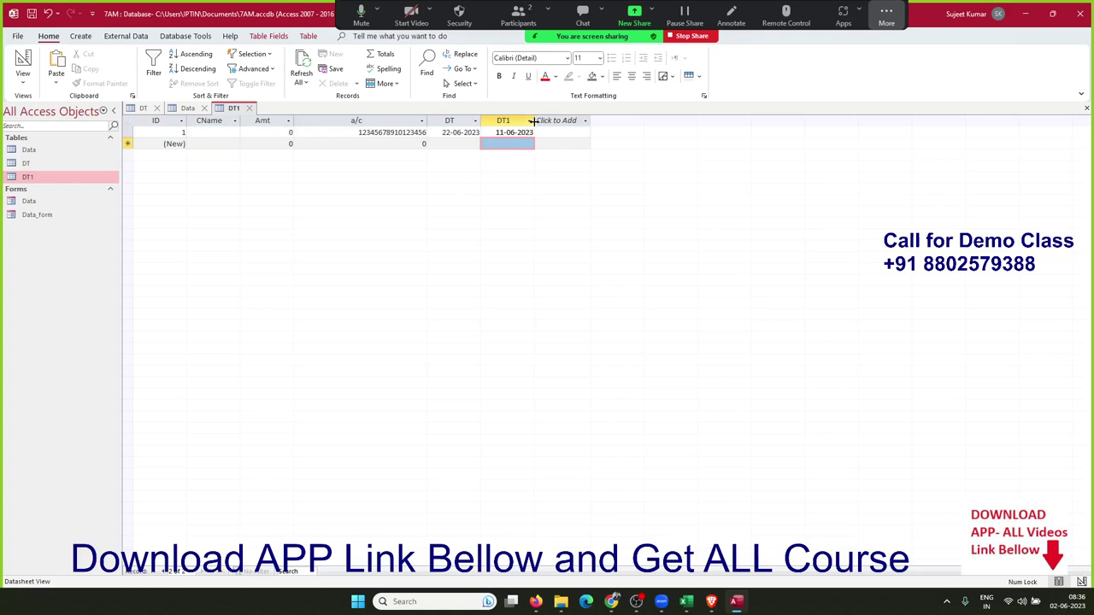
drag(534, 120, 619, 125)
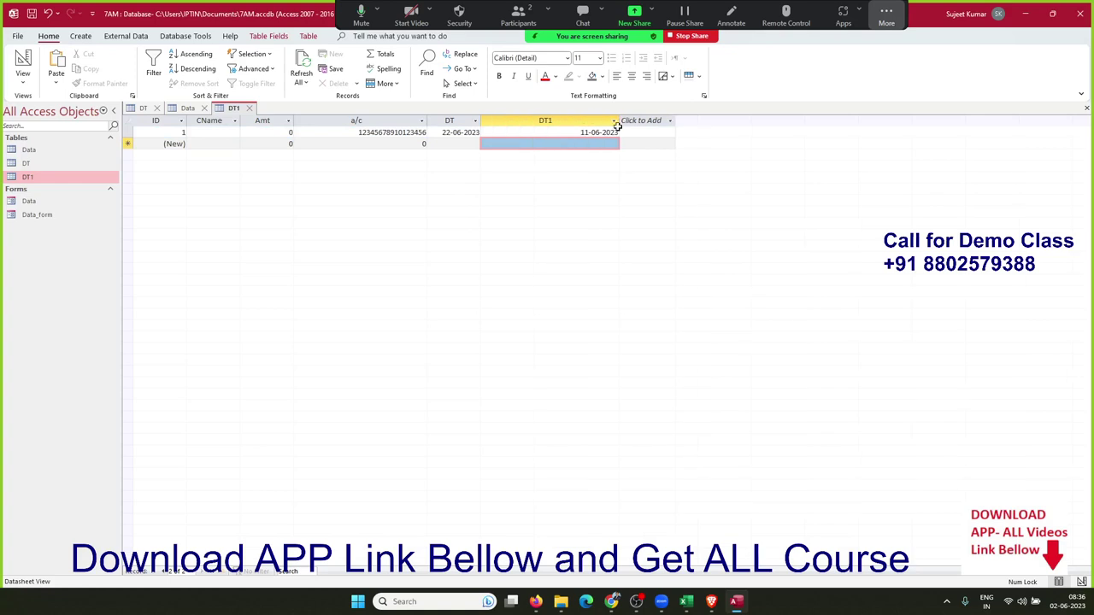
click(615, 133)
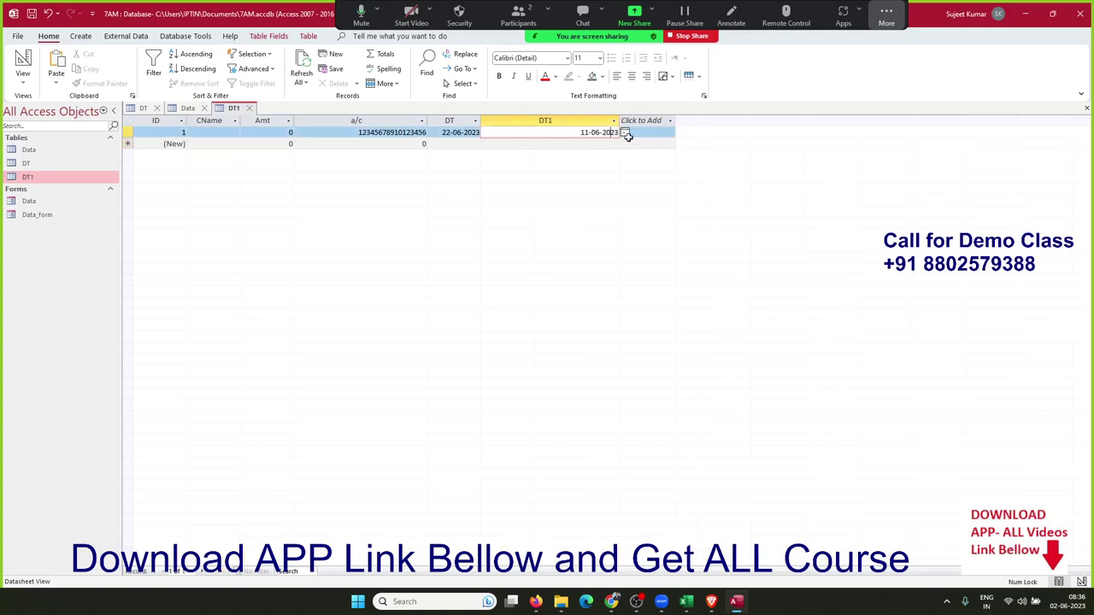
click(625, 134)
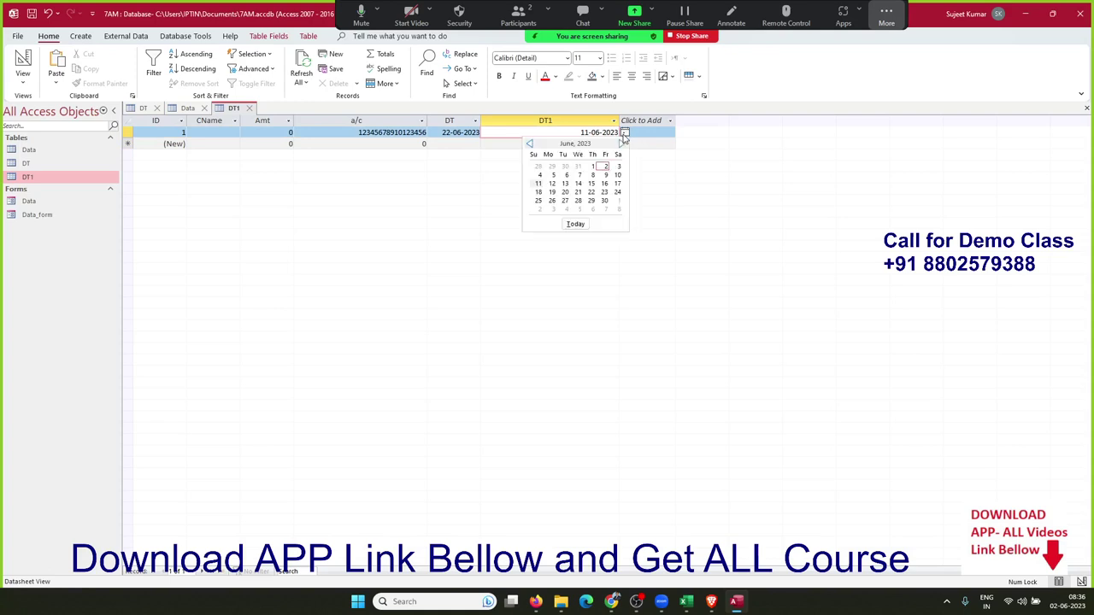
click(590, 192)
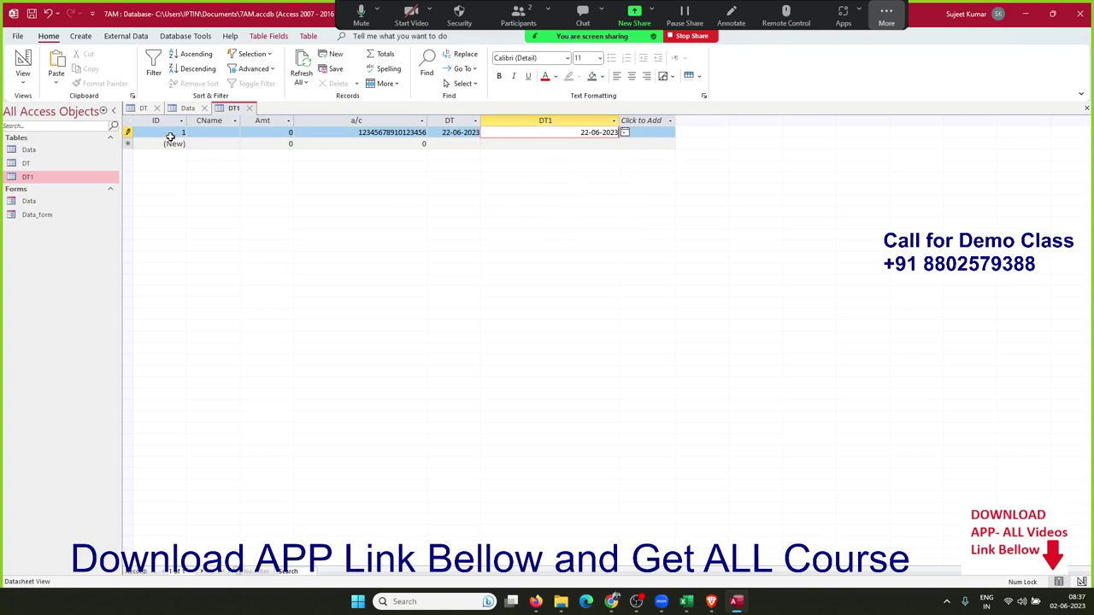
Close the DT1 datasheet saving its layout, and reopen DT1 in Design View
click(249, 109)
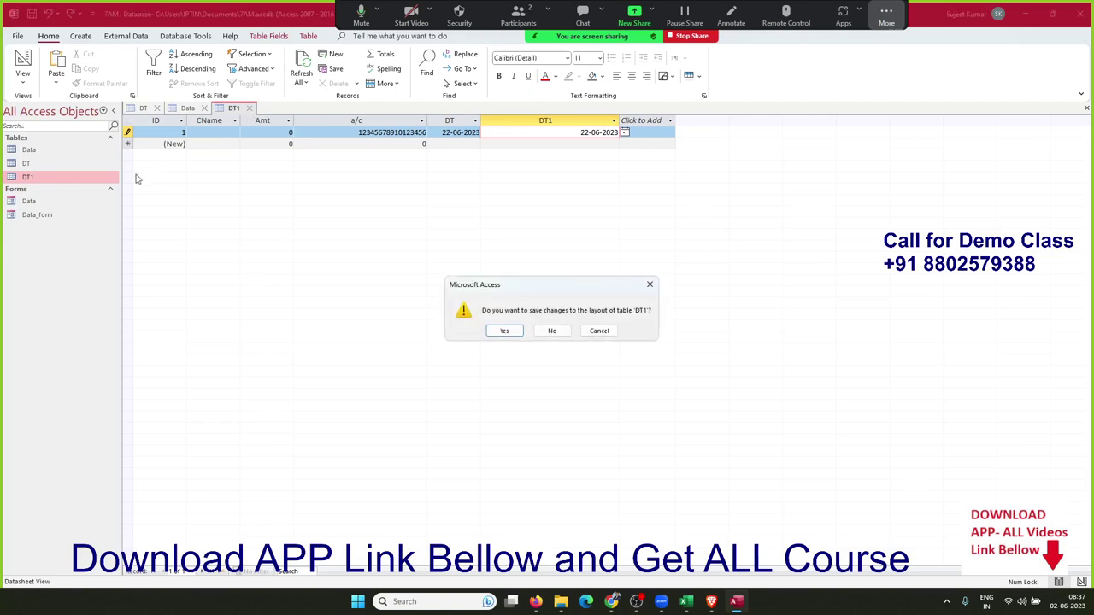
click(492, 329)
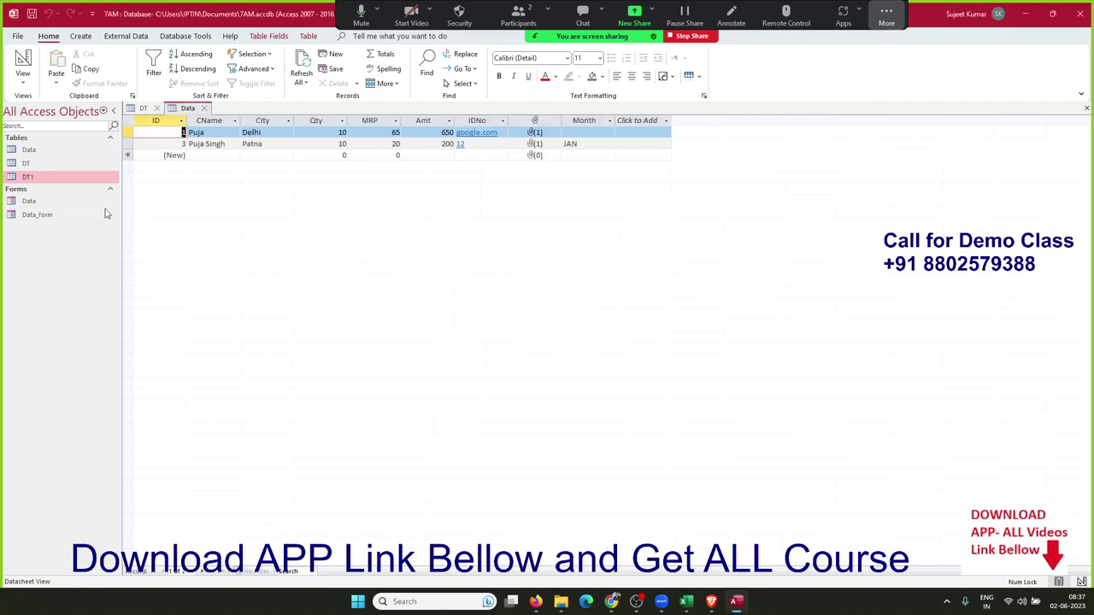
right_click(94, 184)
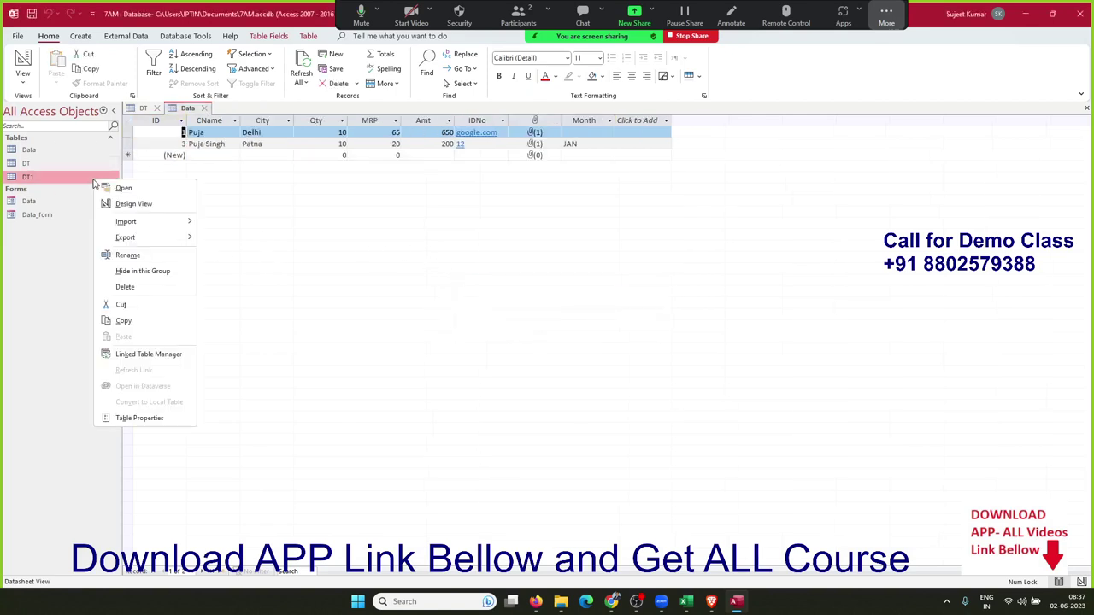
click(133, 204)
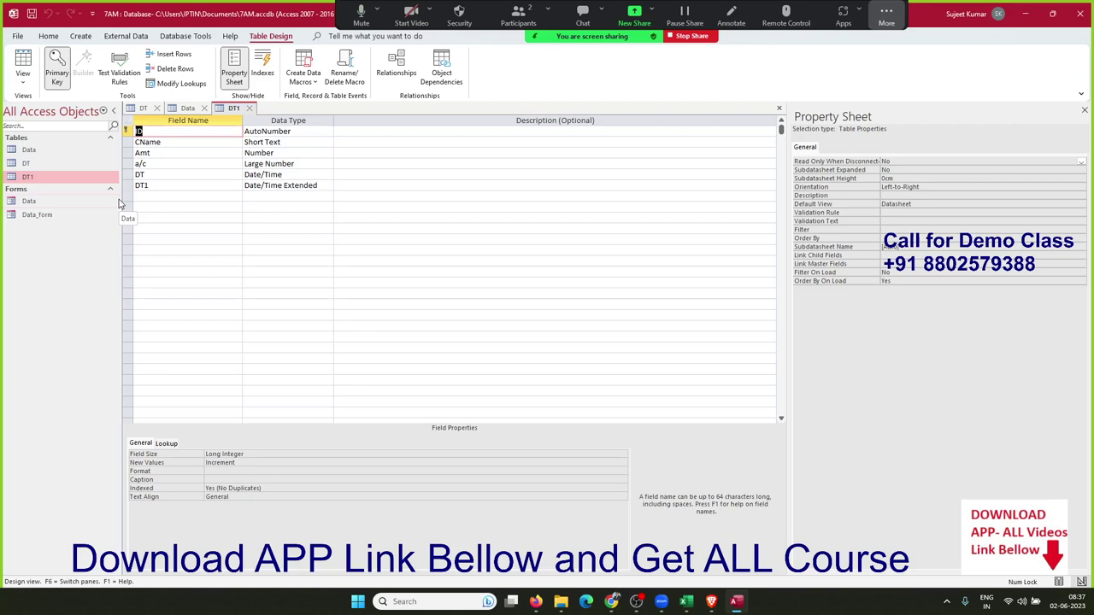
click(251, 184)
click(255, 175)
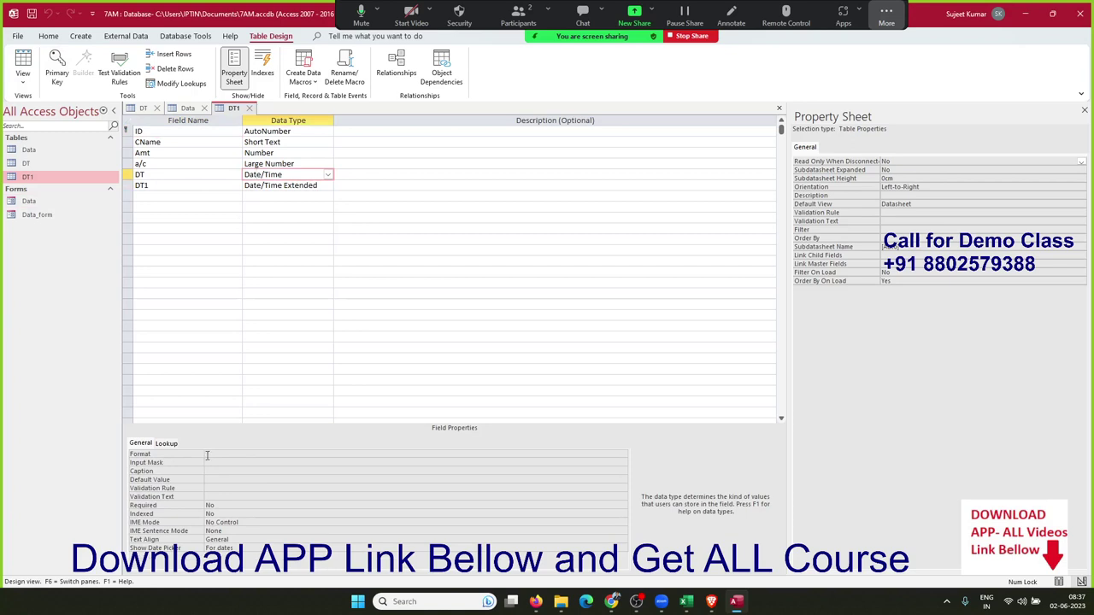
click(207, 455)
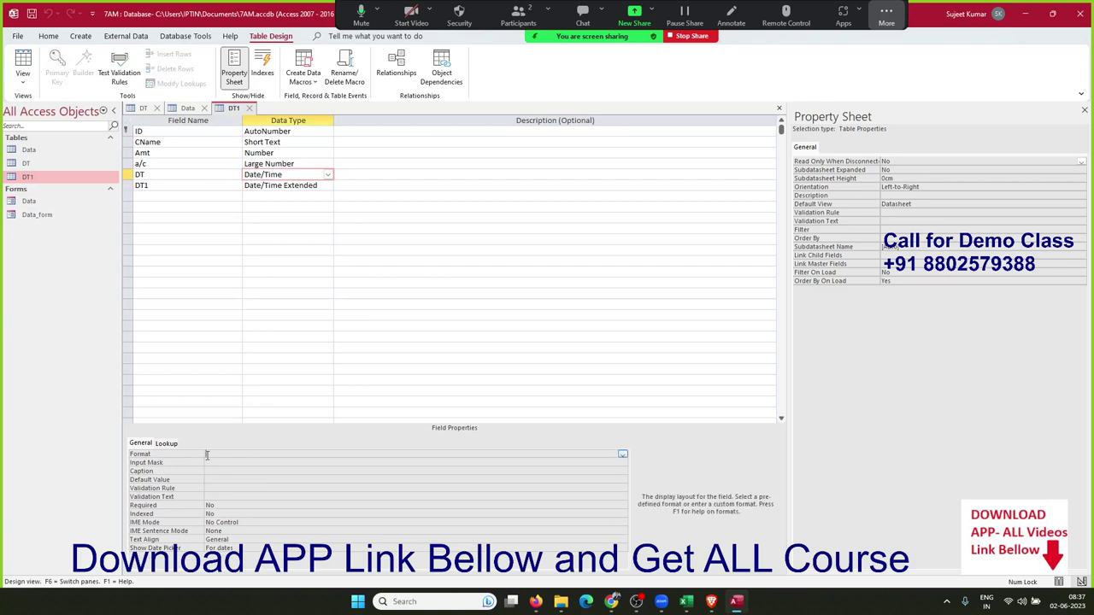
click(623, 454)
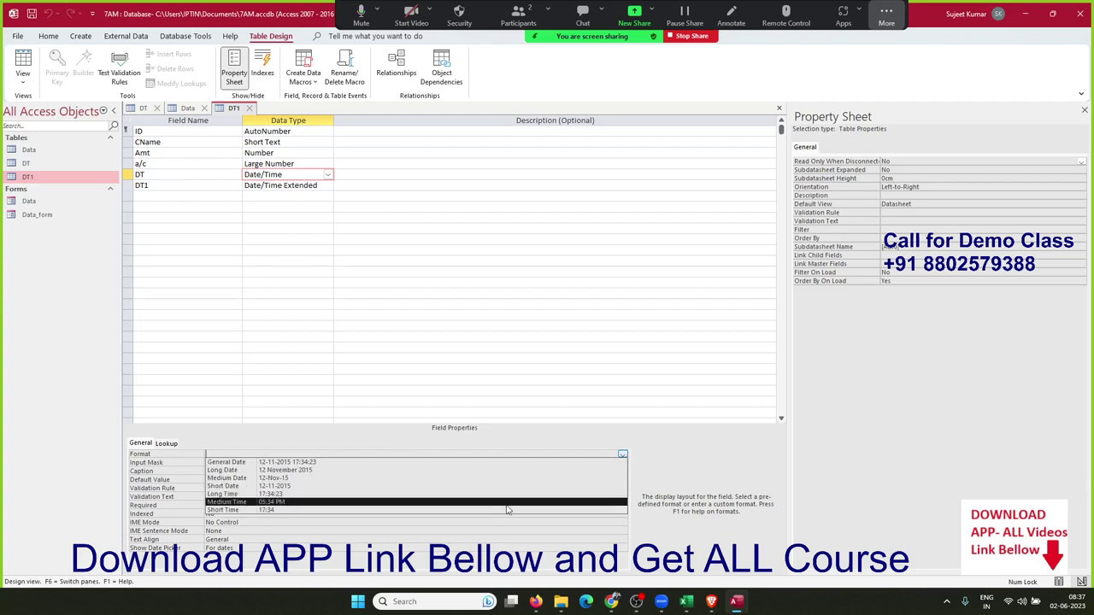
click(319, 188)
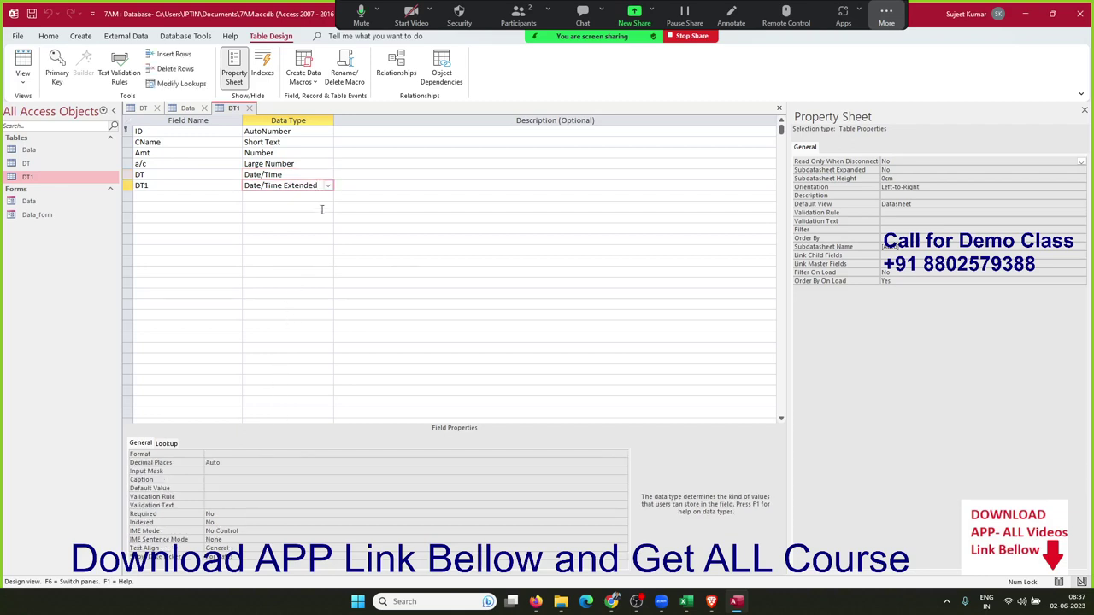
click(311, 175)
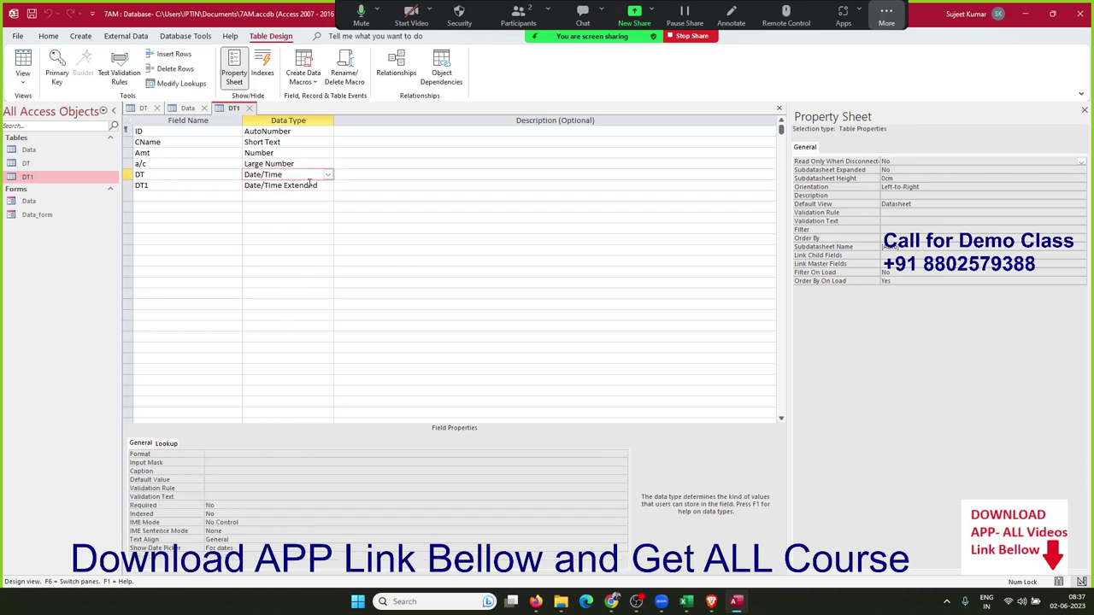
click(311, 186)
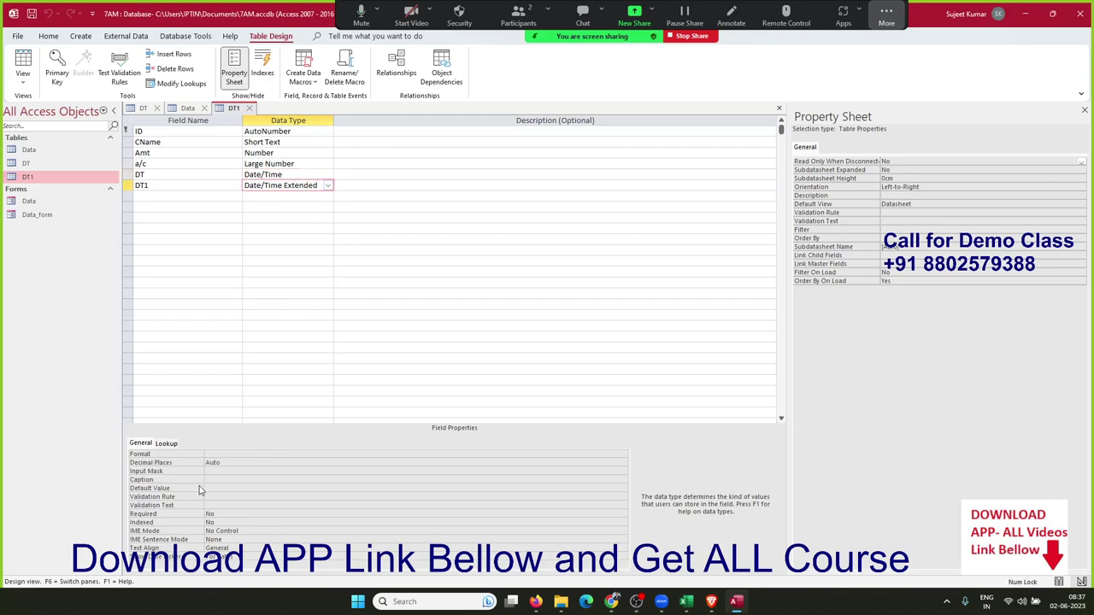
click(278, 174)
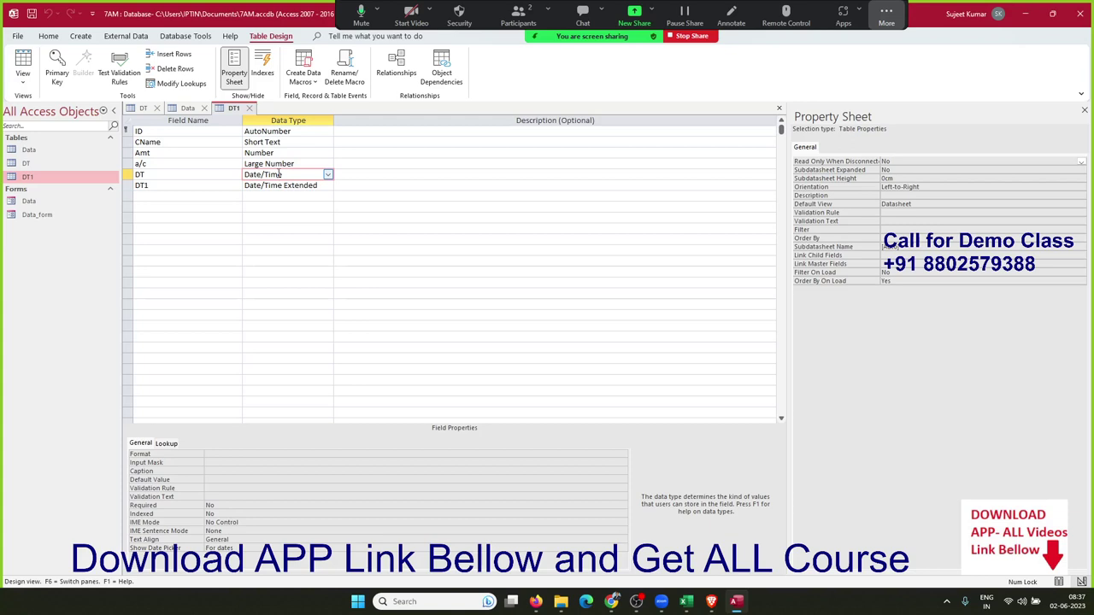
click(278, 185)
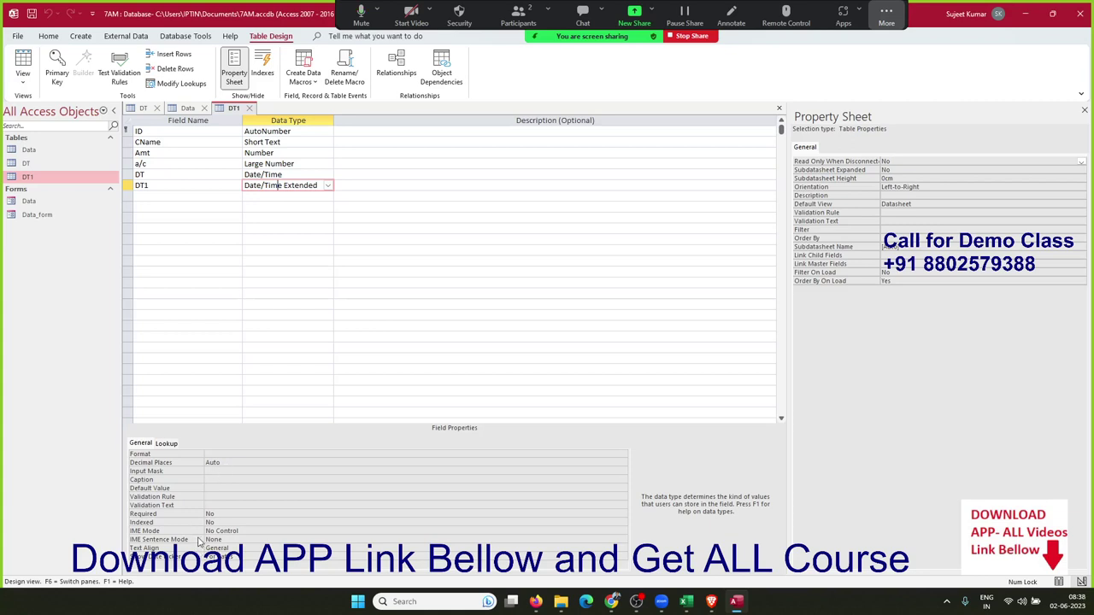
click(353, 557)
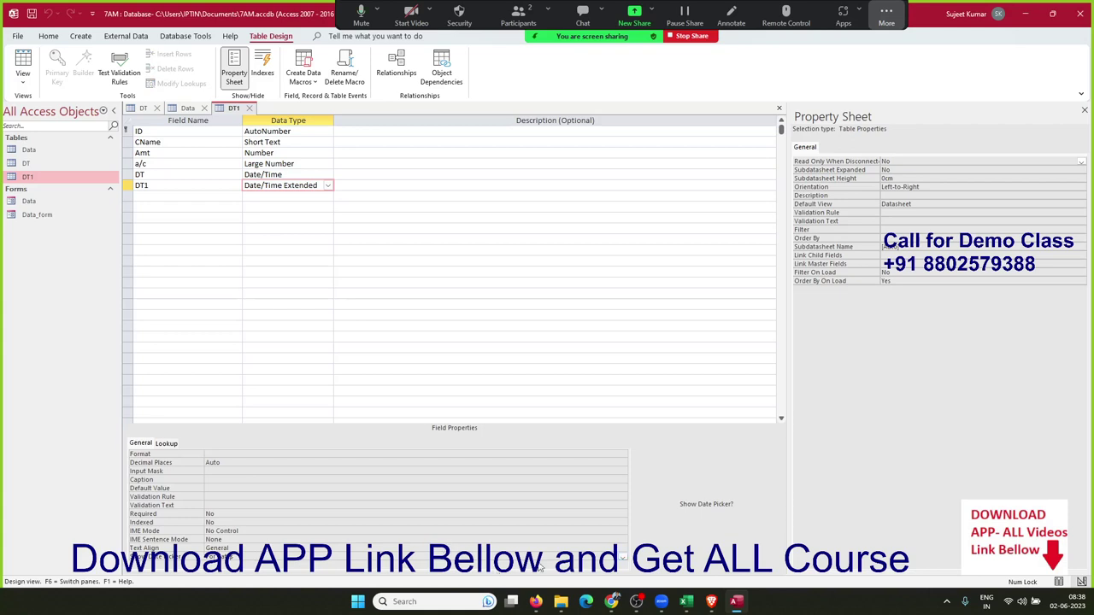
click(623, 557)
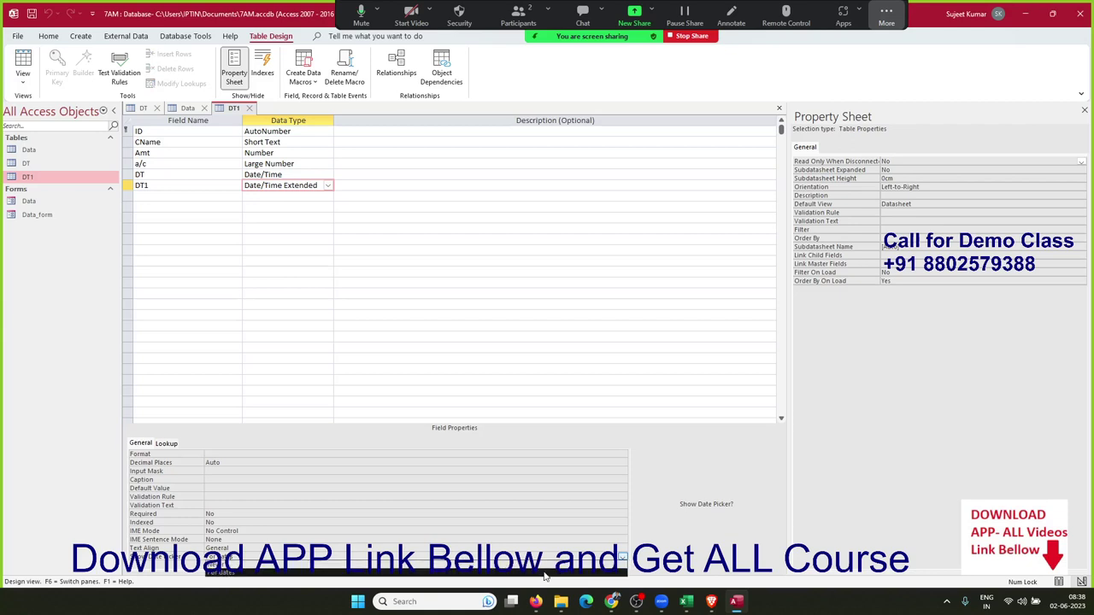
Keep the DT field's date picker setting at For dates
click(544, 574)
click(282, 251)
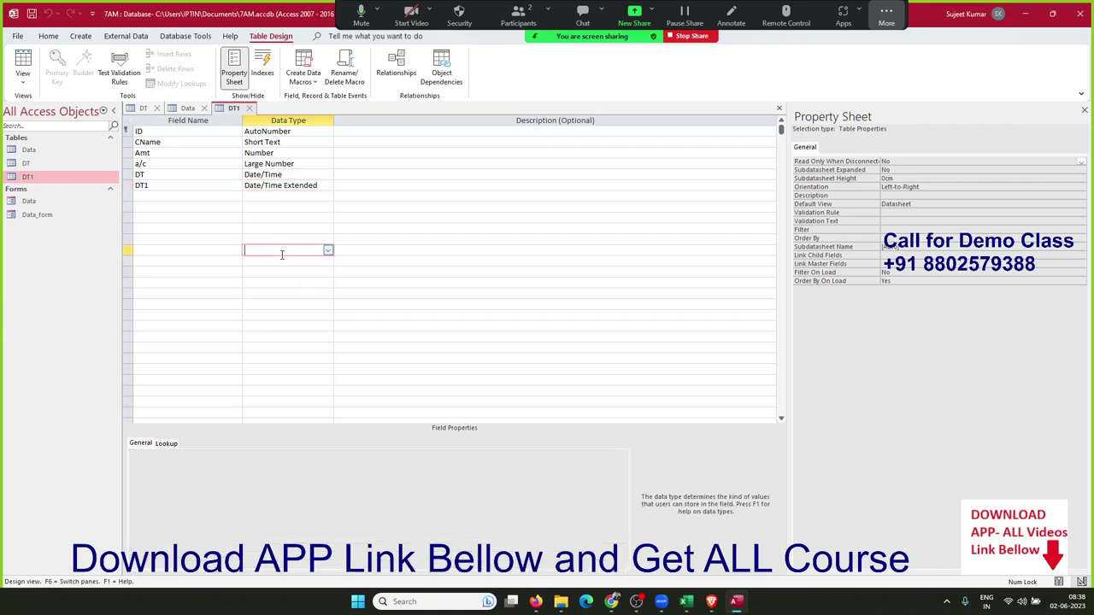
click(291, 174)
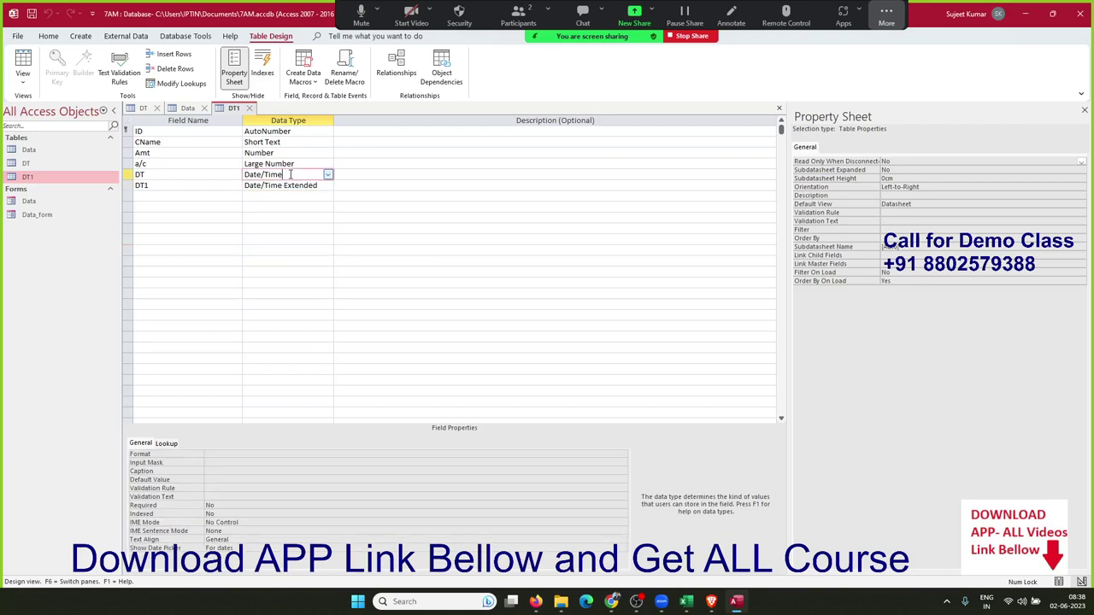
click(283, 547)
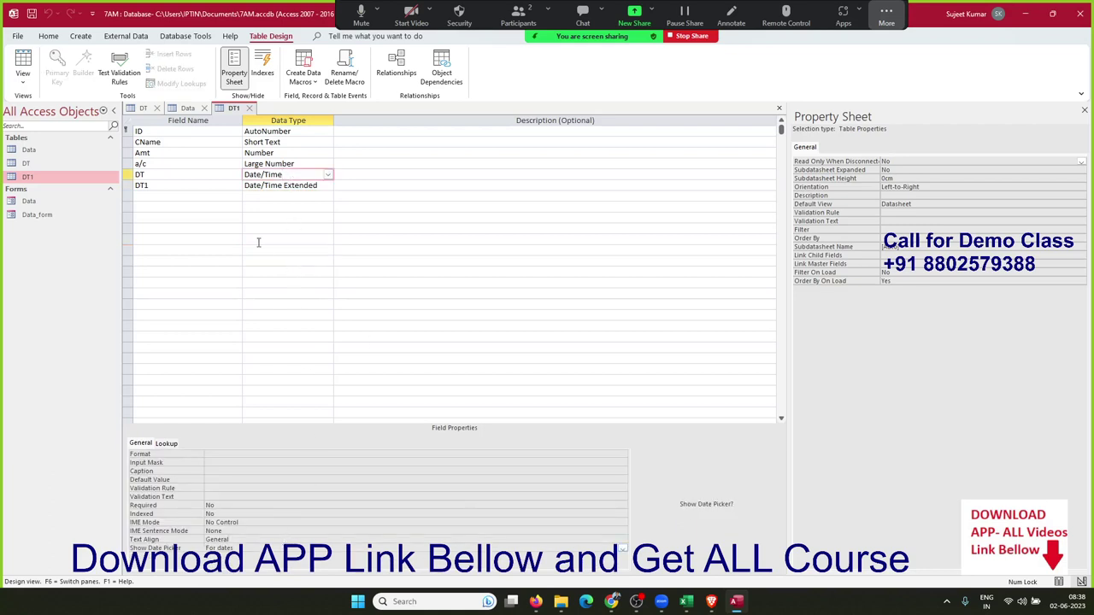
Add a Currency field named Amt below DT1 and open its Format list
click(212, 195)
click(305, 196)
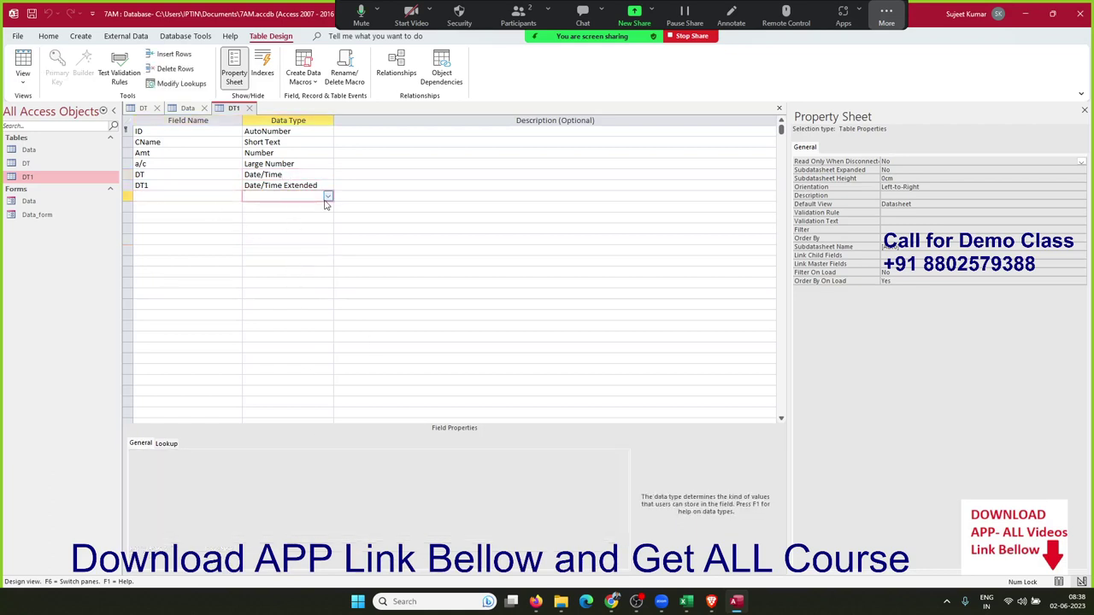
click(327, 197)
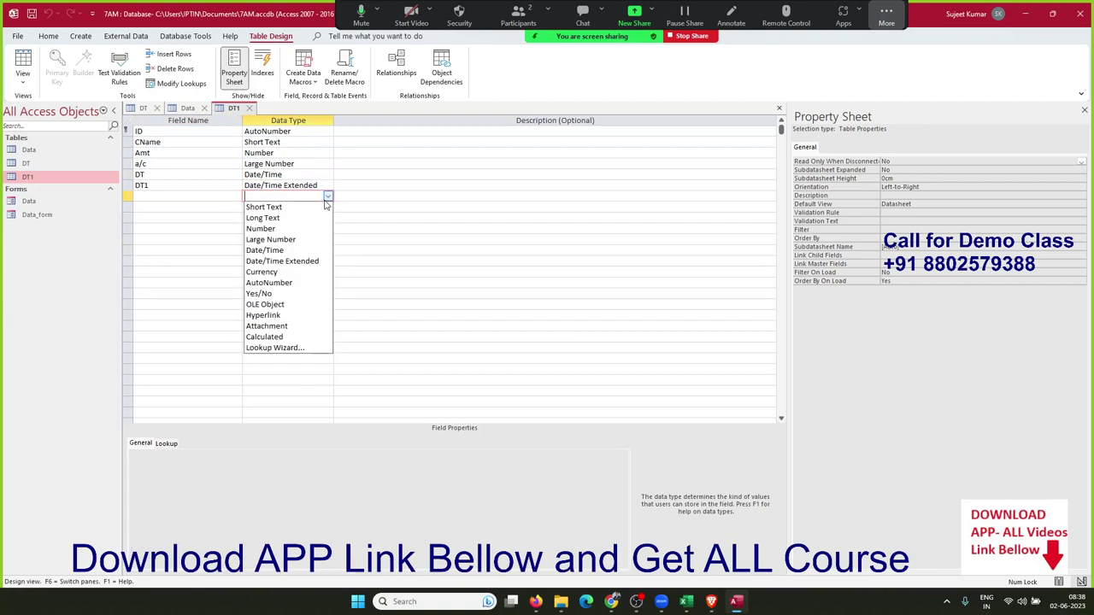
click(306, 273)
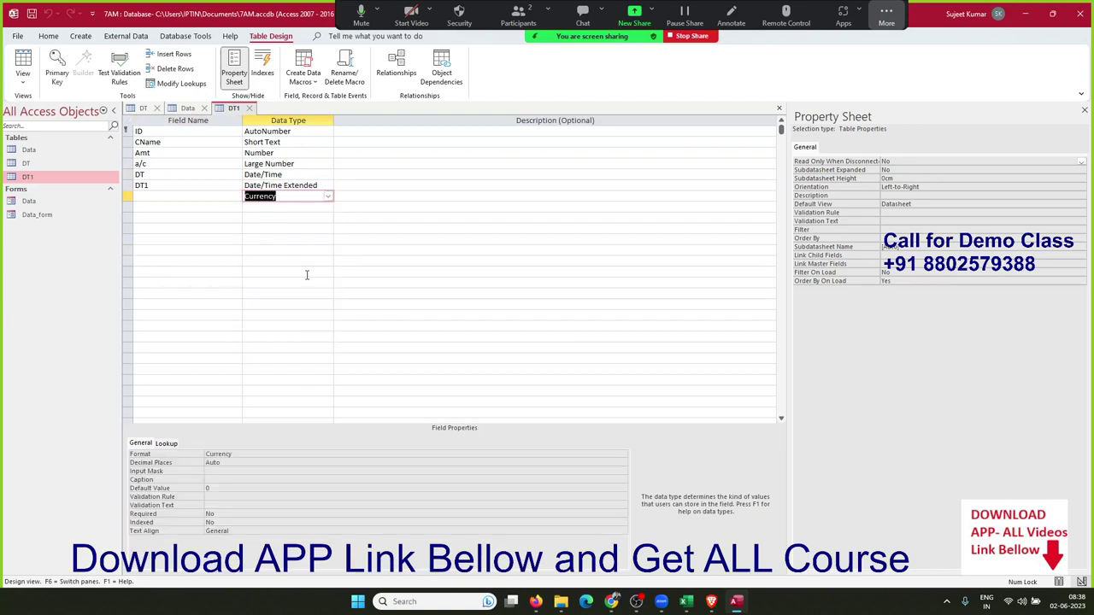
click(205, 196)
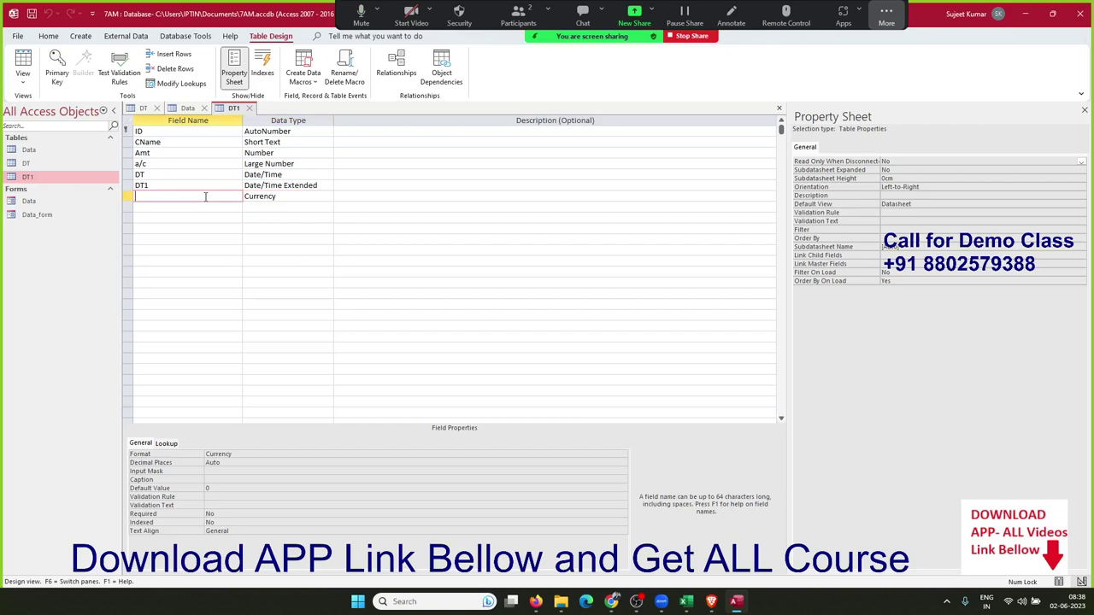
text(Amt)
click(260, 185)
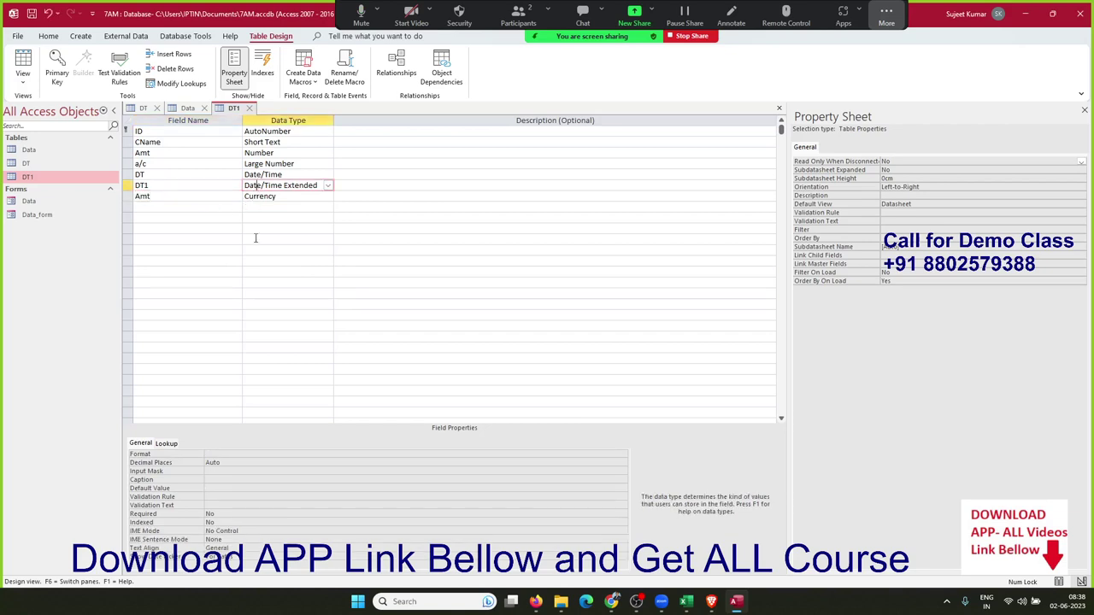
click(258, 196)
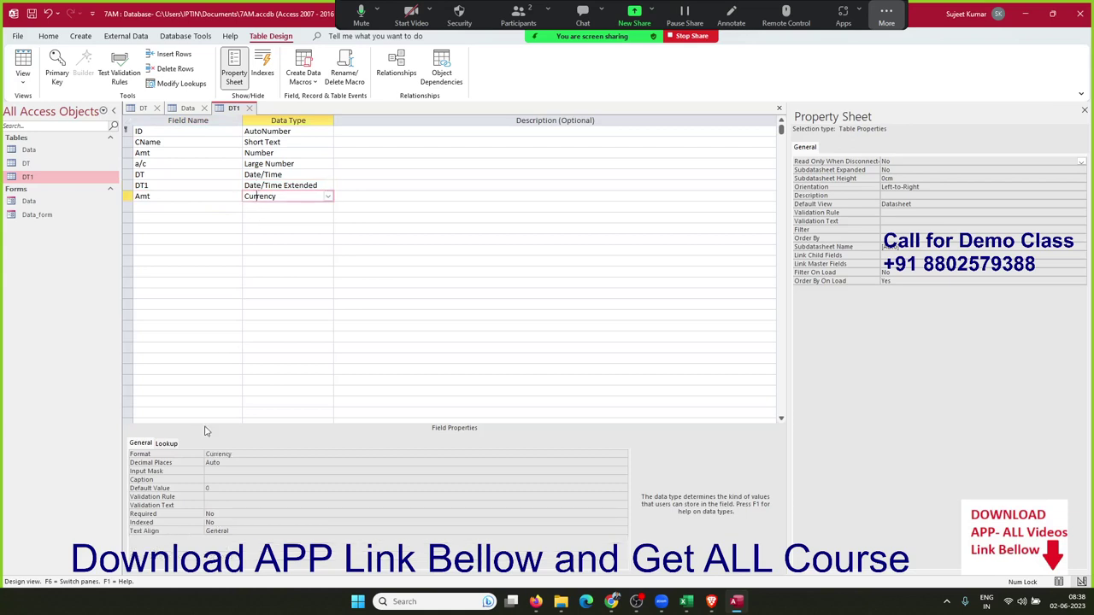
click(236, 456)
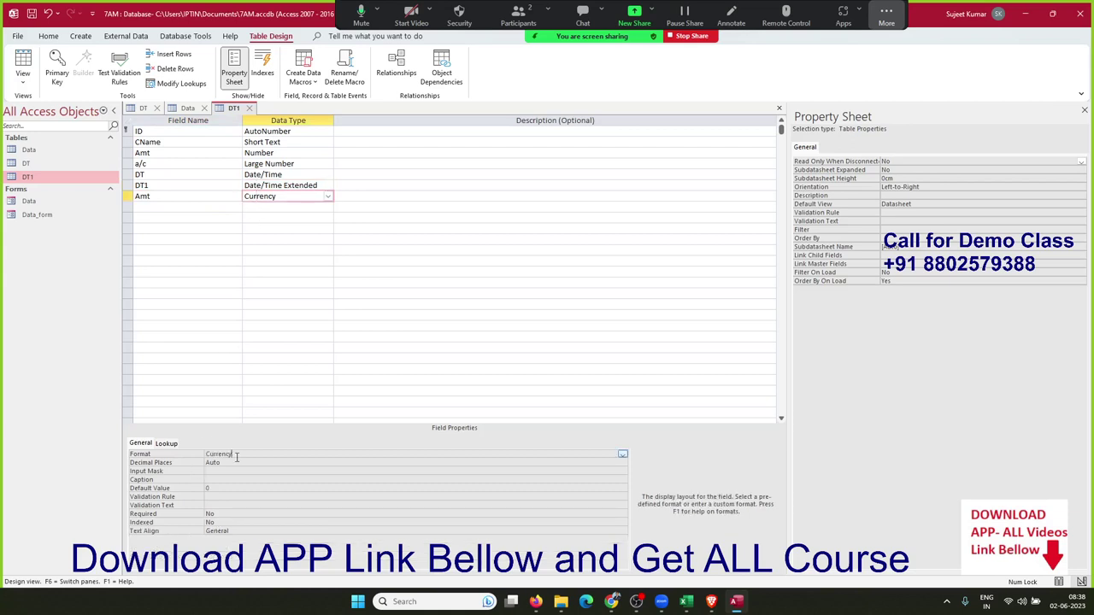
click(622, 455)
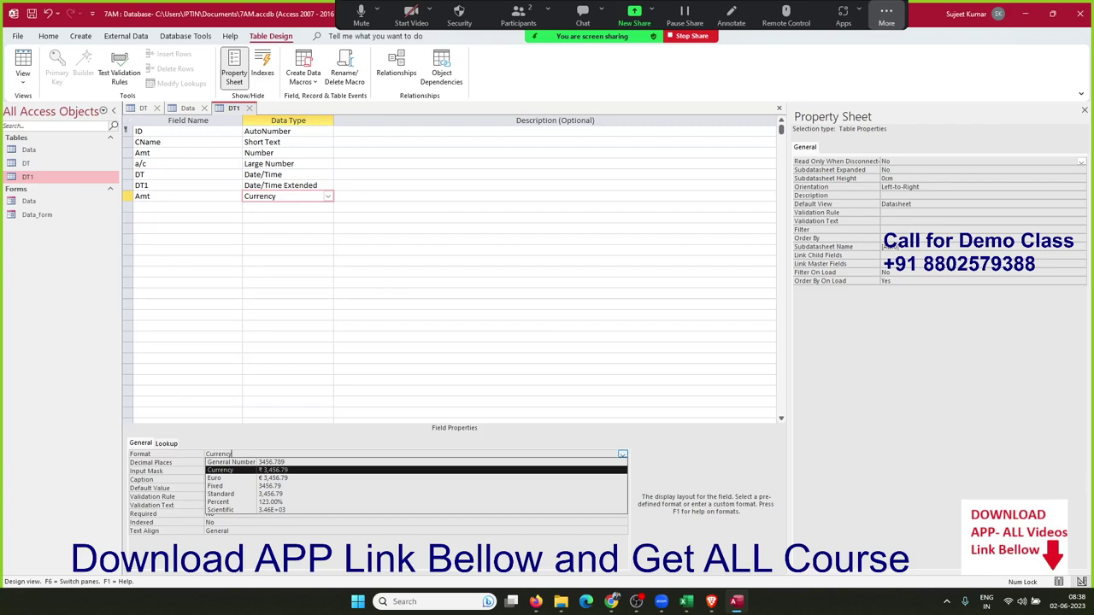
Add a new field row below Amt and give it the AutoNumber data type
click(296, 299)
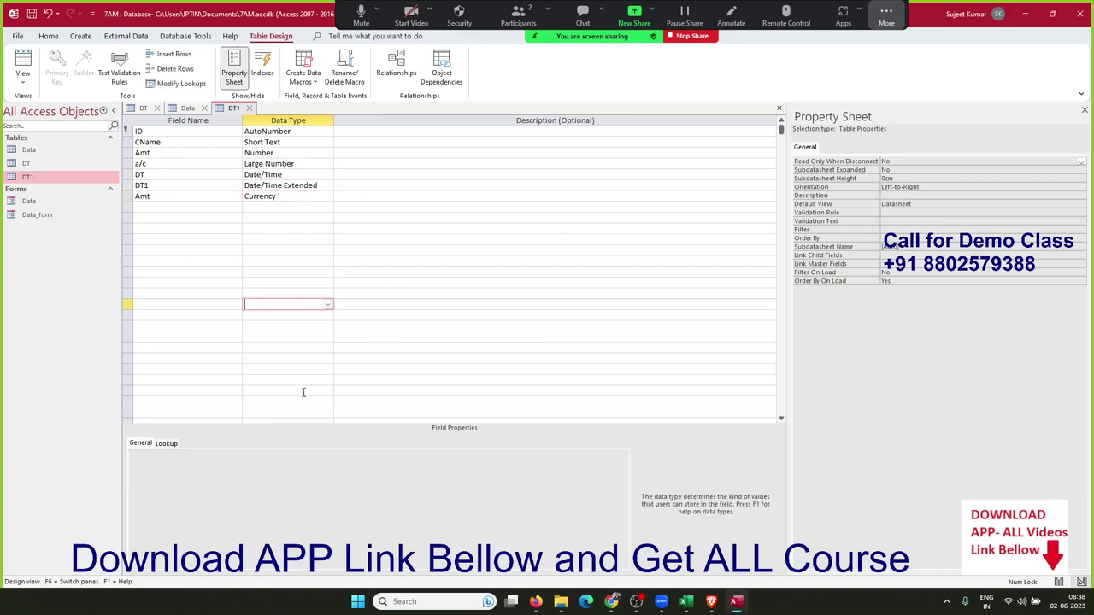
click(296, 198)
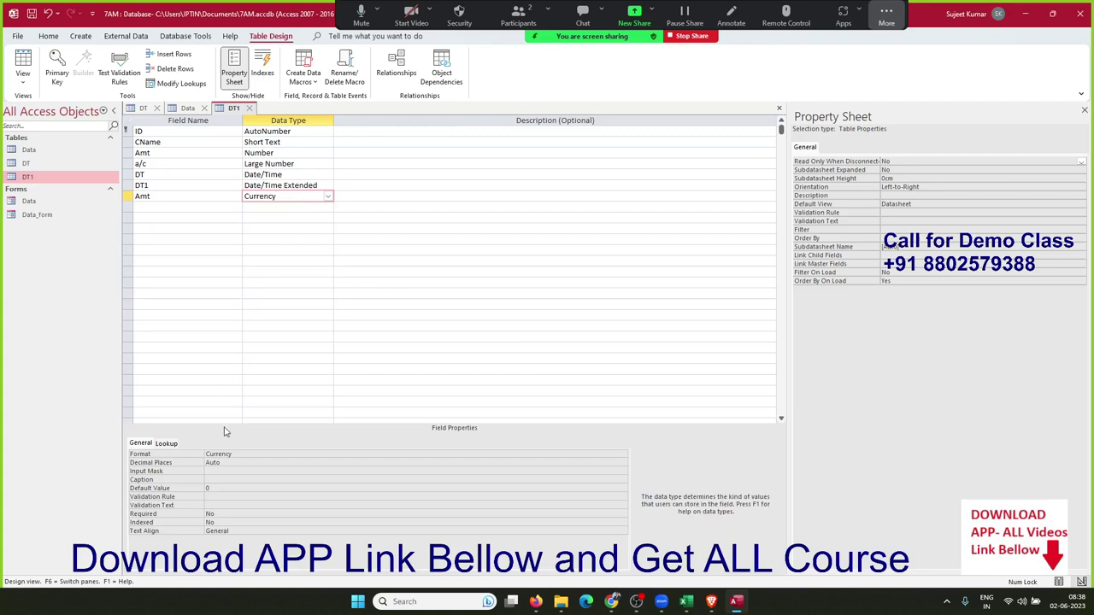
click(274, 209)
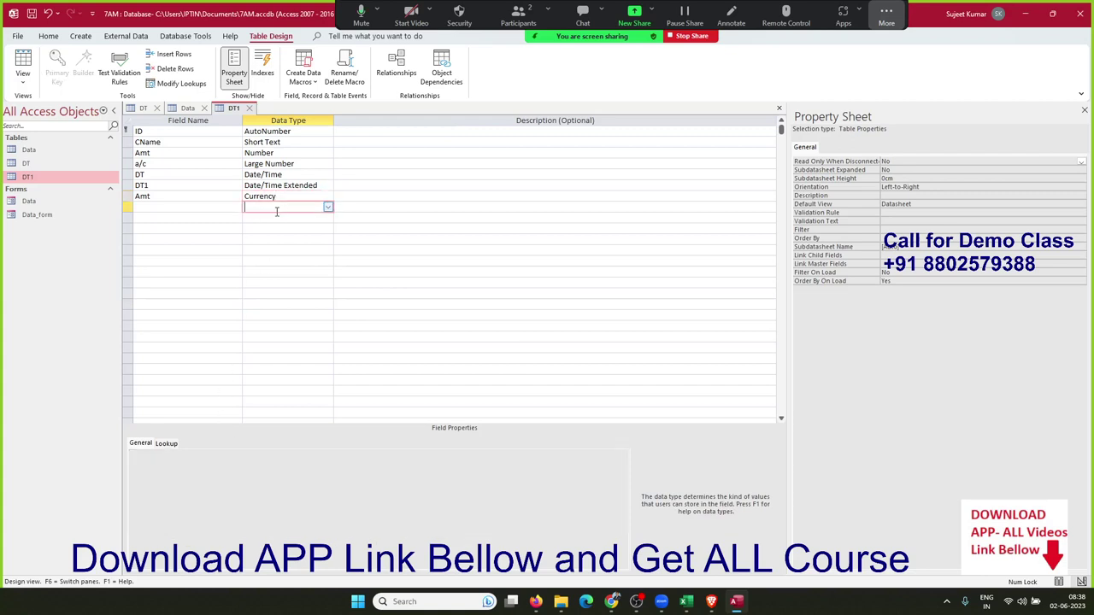
click(327, 209)
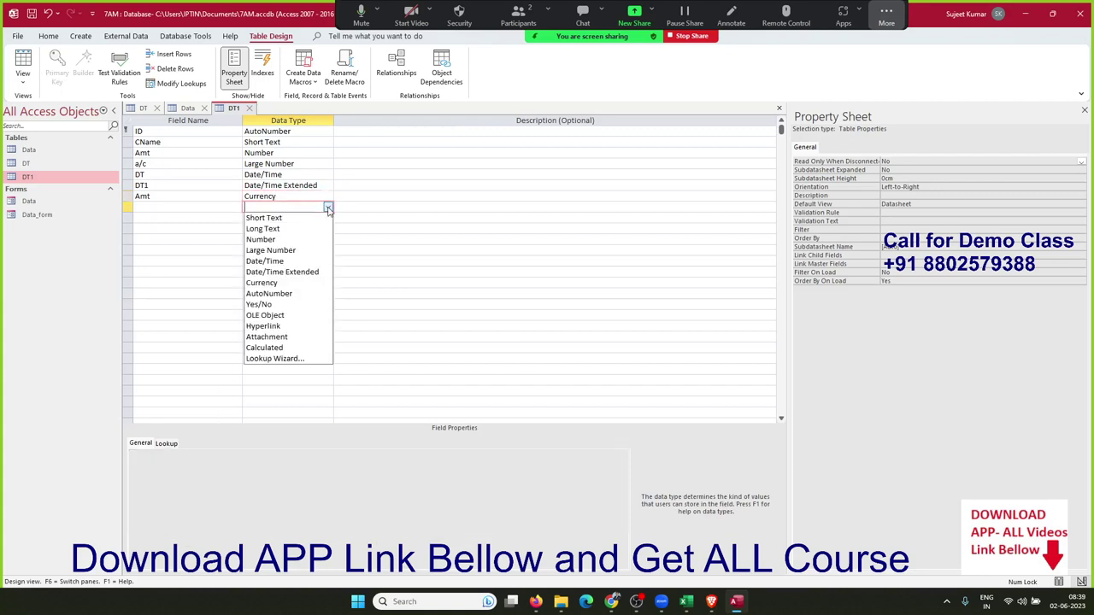
click(295, 294)
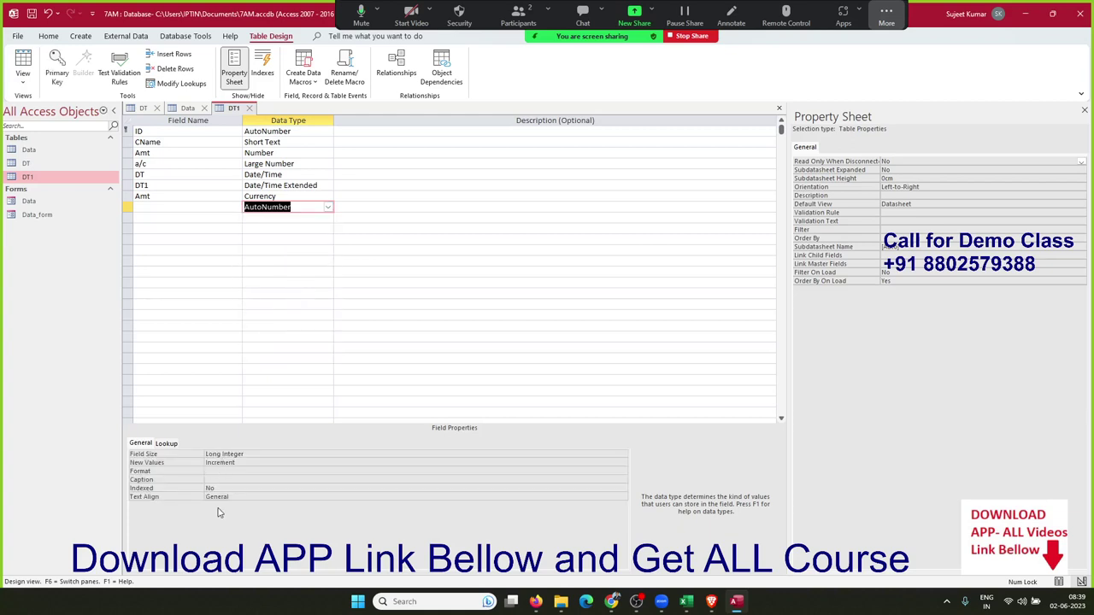
Keep the AutoNumber field's New Values at Increment and review its Field Size
click(238, 467)
click(238, 462)
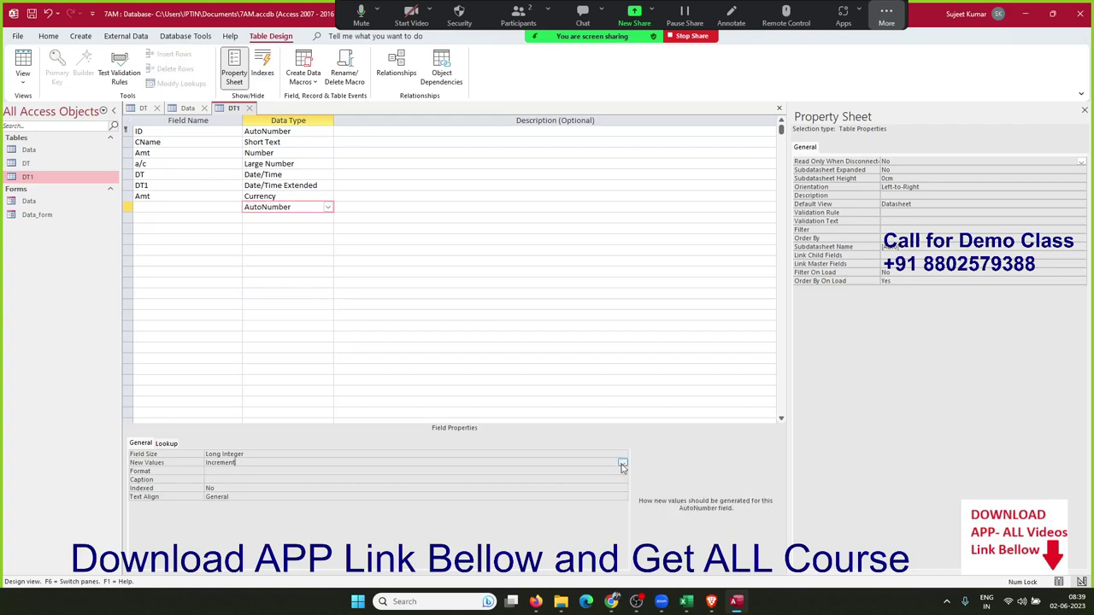
click(622, 464)
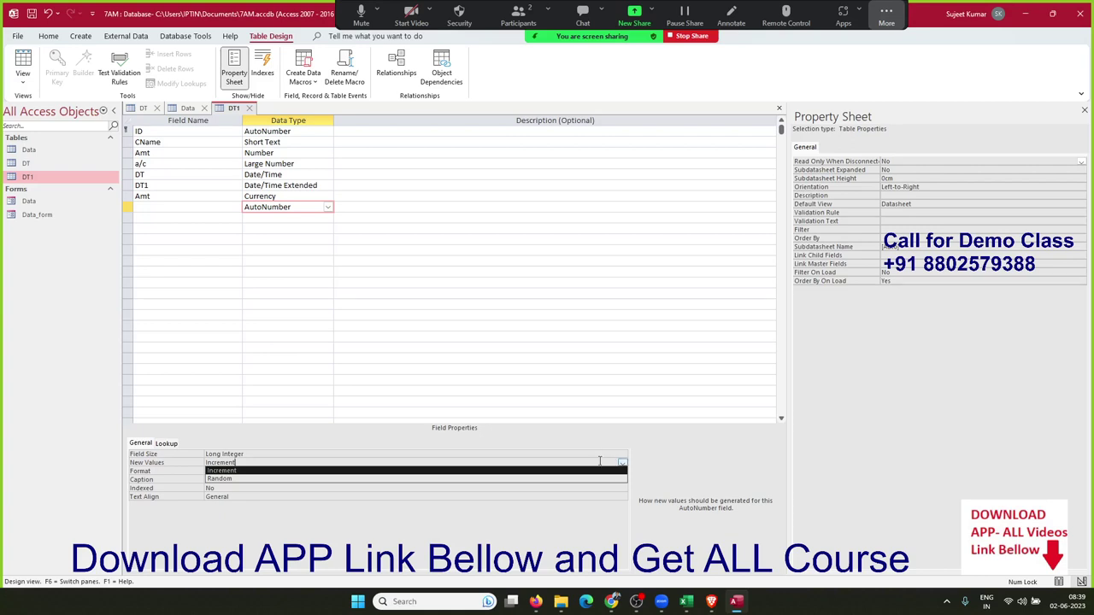
click(584, 326)
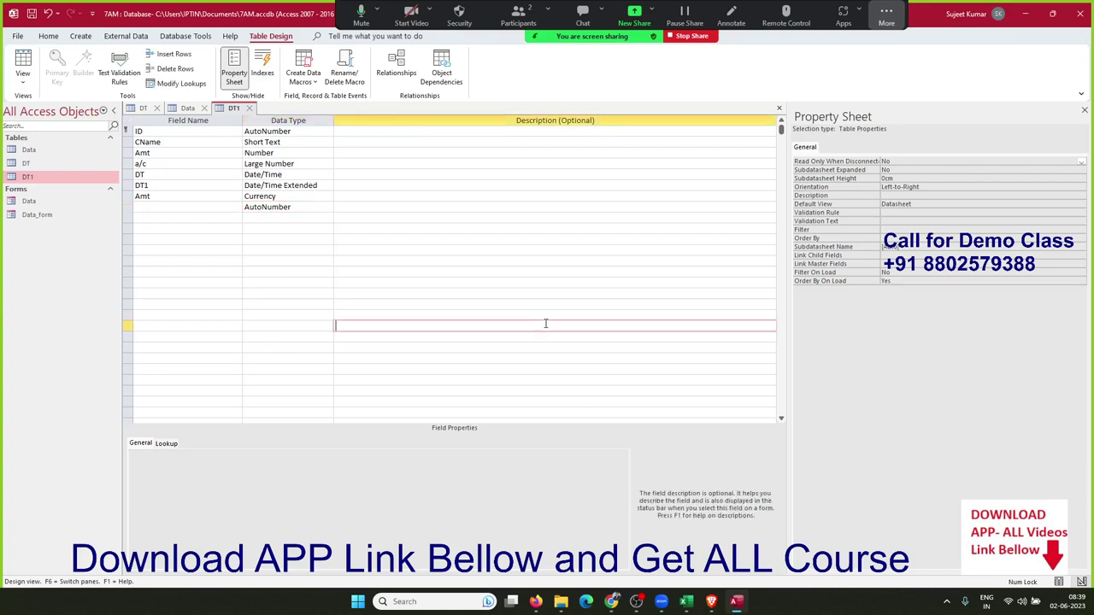
click(262, 207)
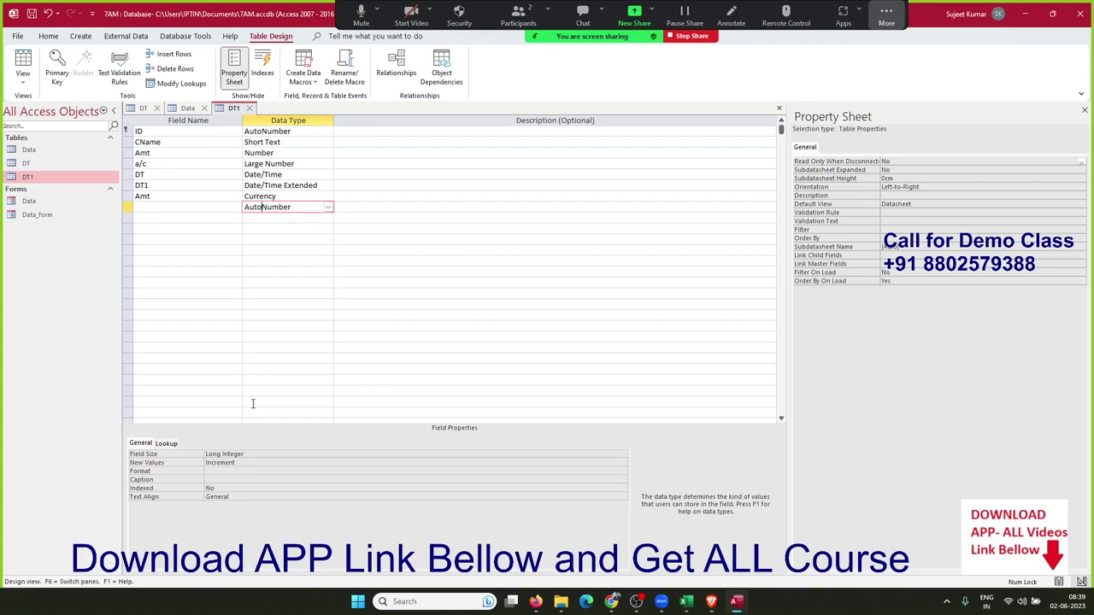
click(258, 455)
click(254, 462)
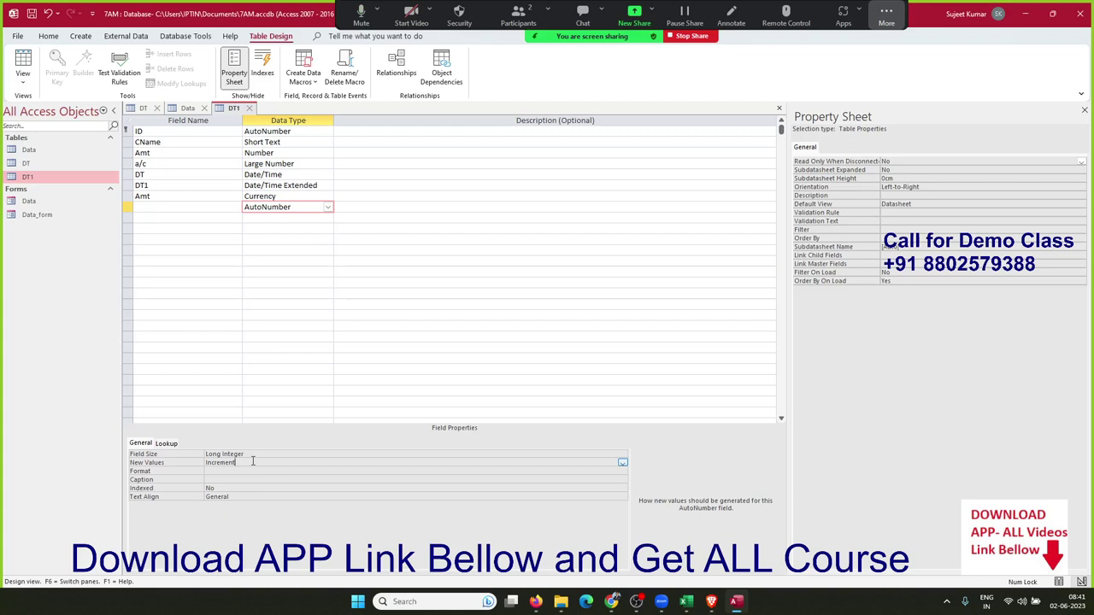
click(328, 209)
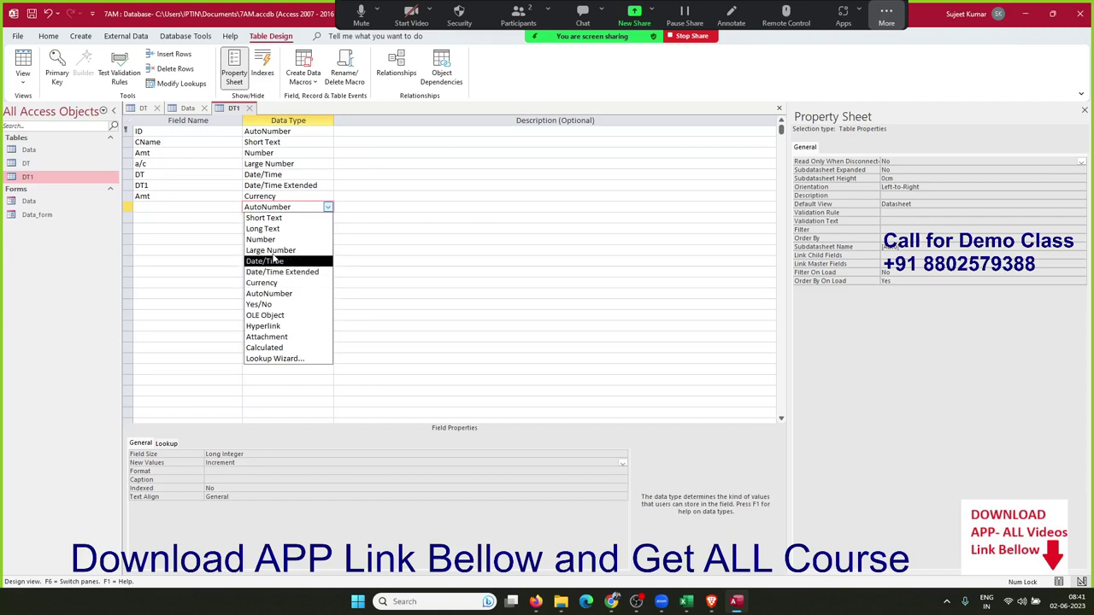
Name the eighth field New, fixing the mistyped capital letter
click(232, 216)
click(226, 208)
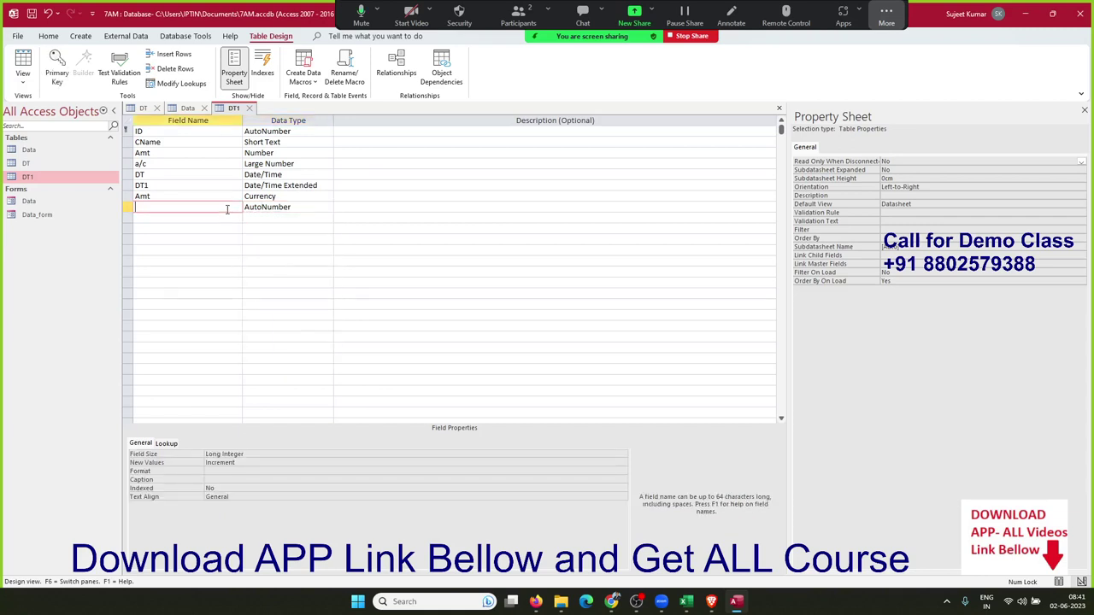
text(NEw)
key(BackSpace)
key(BackSpace)
text(ew)
key(Tab)
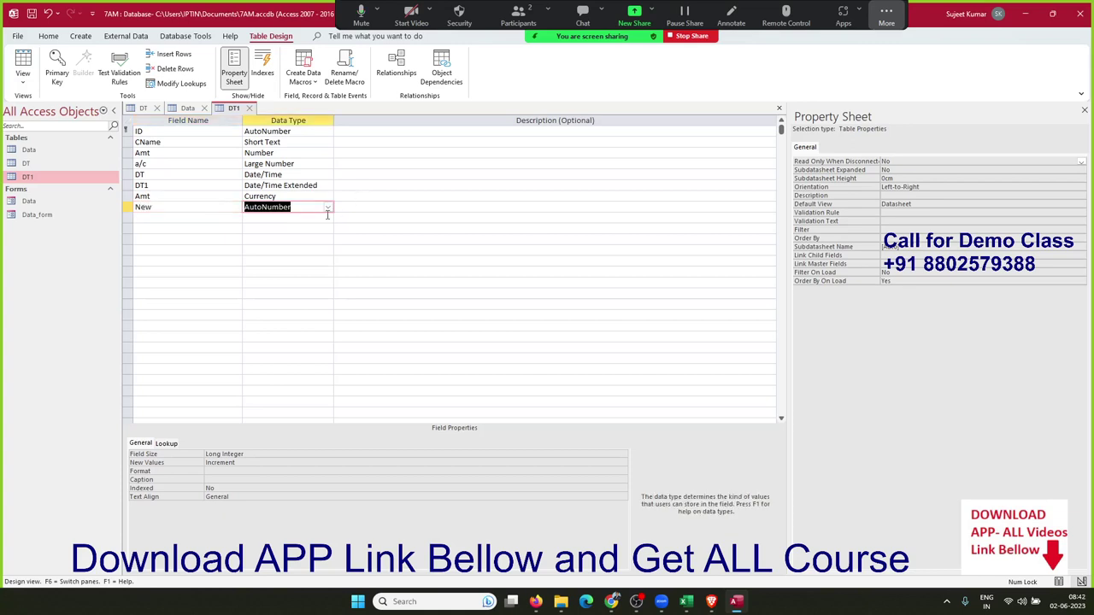
Change New's data type to Yes/No and leave its display format unchanged
click(327, 207)
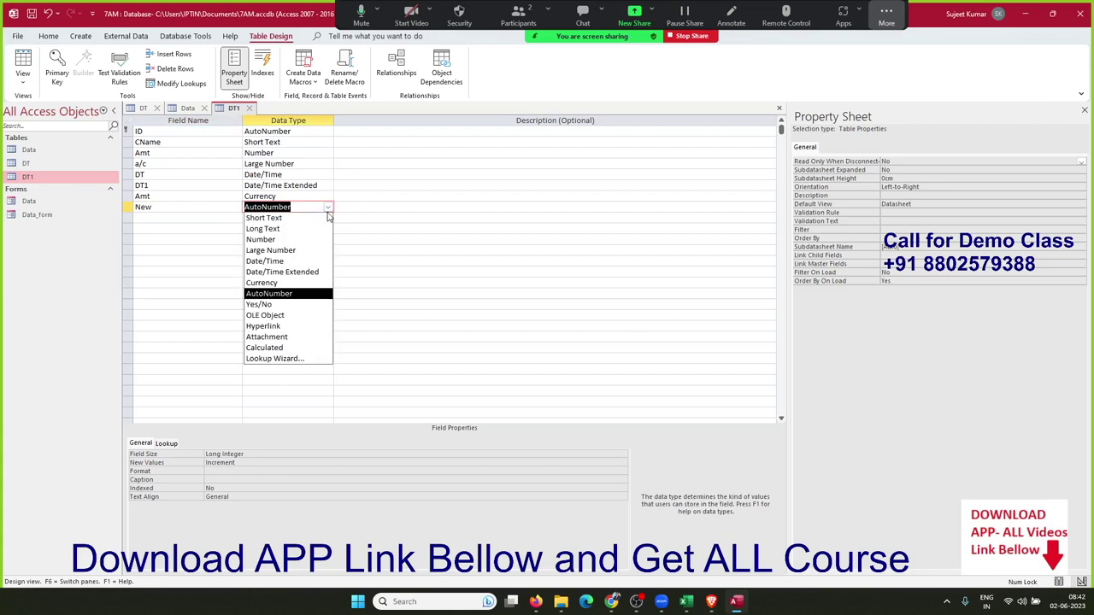
click(279, 305)
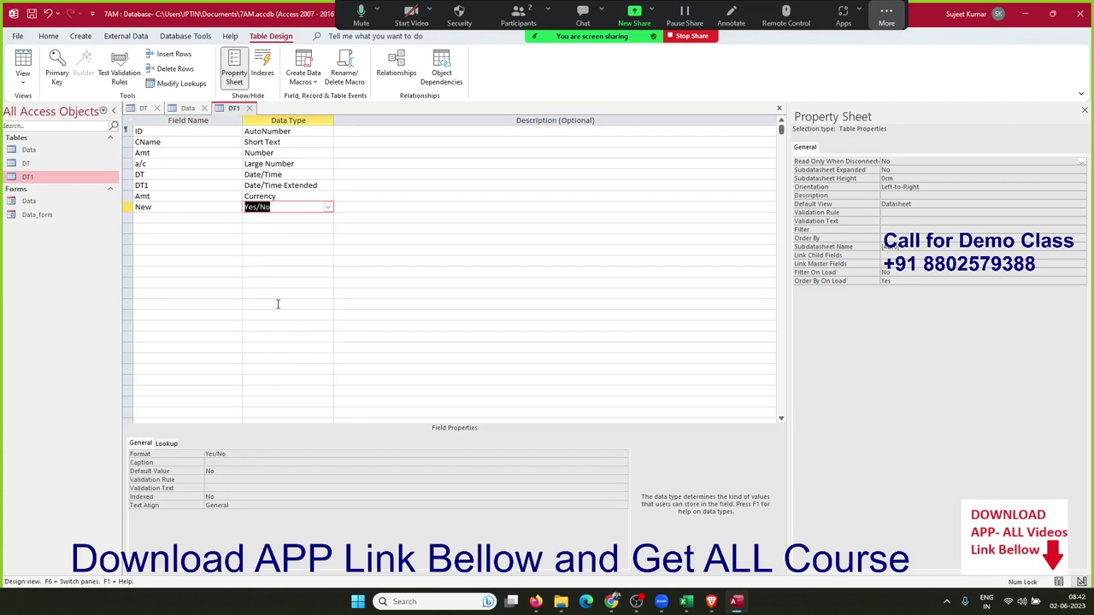
click(325, 454)
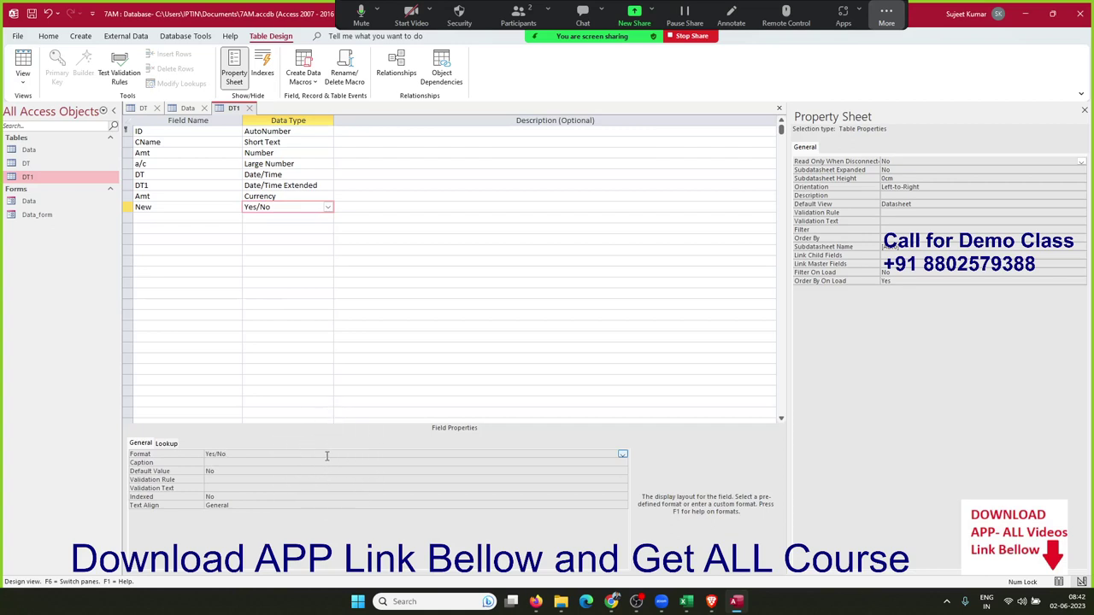
click(622, 454)
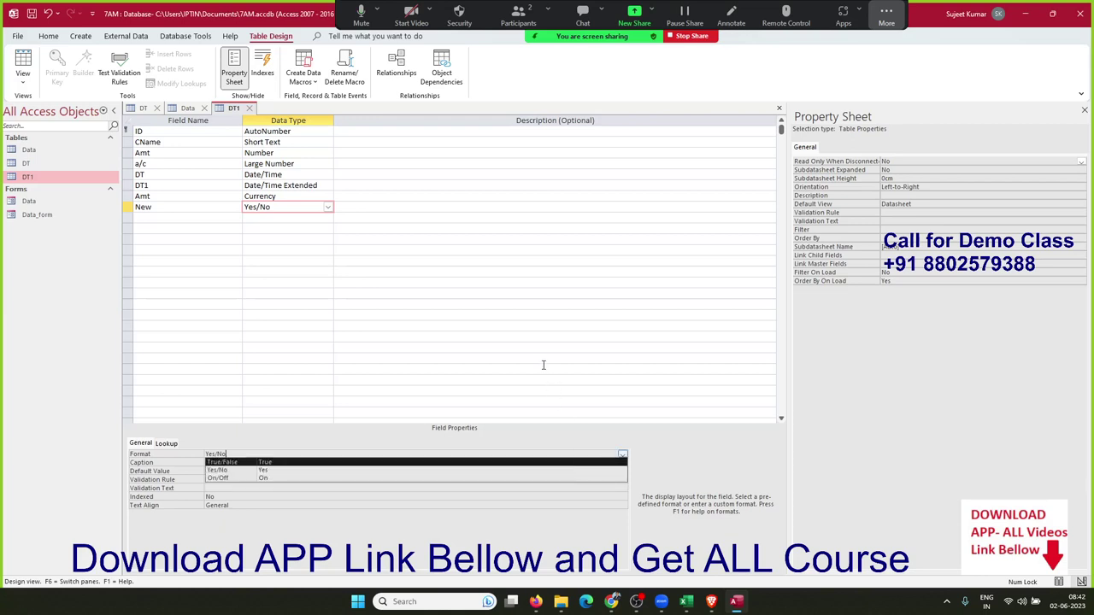
click(307, 249)
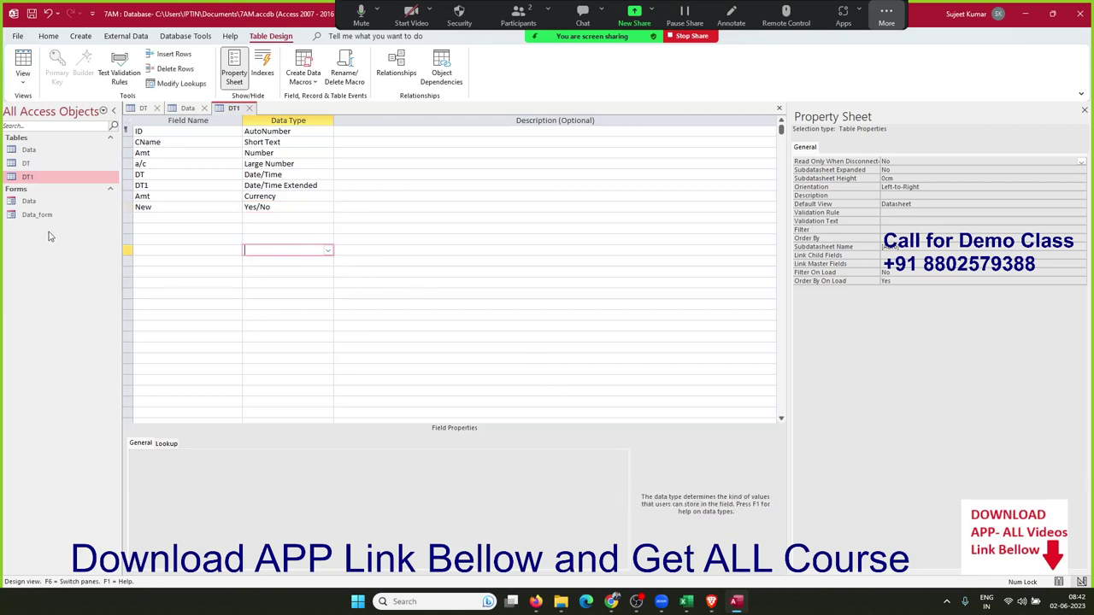
Open the DT table's datasheet and tick record 1's Repeate_Cc checkbox
double_click(30, 152)
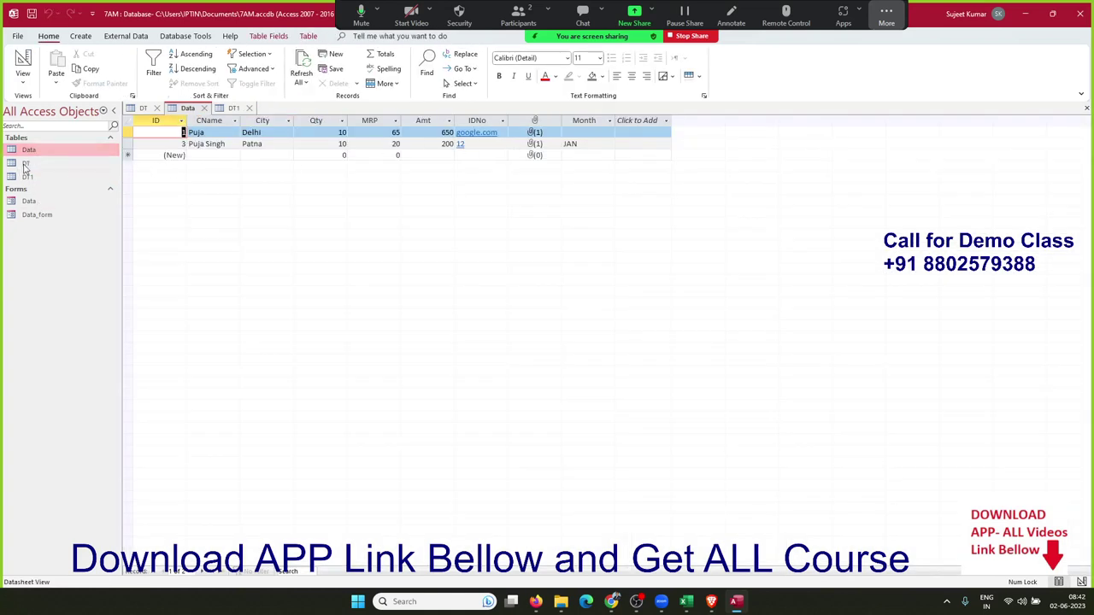
double_click(29, 164)
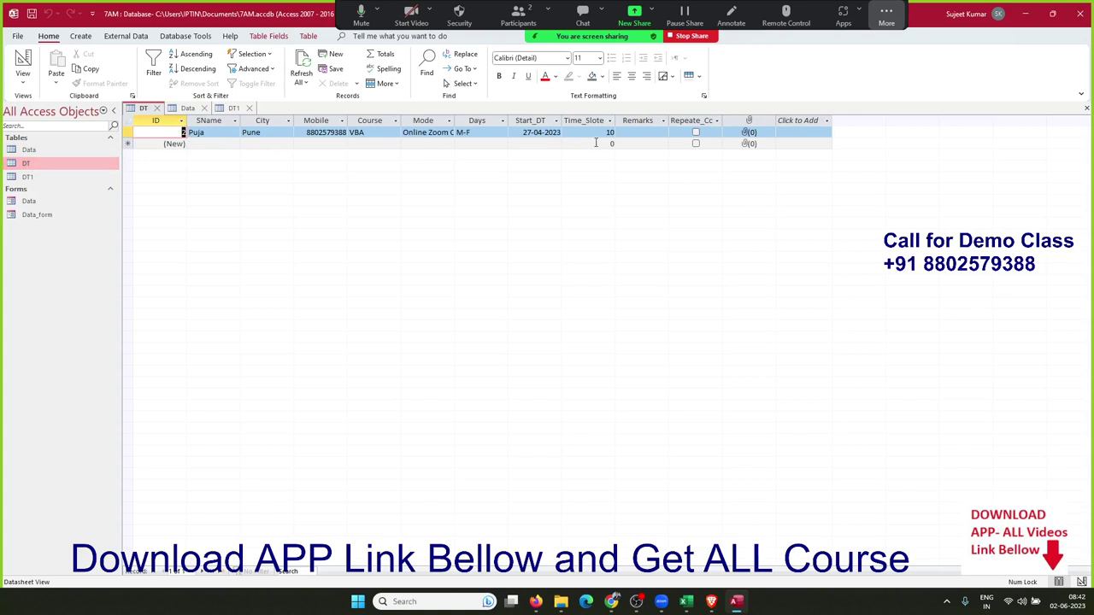
click(696, 133)
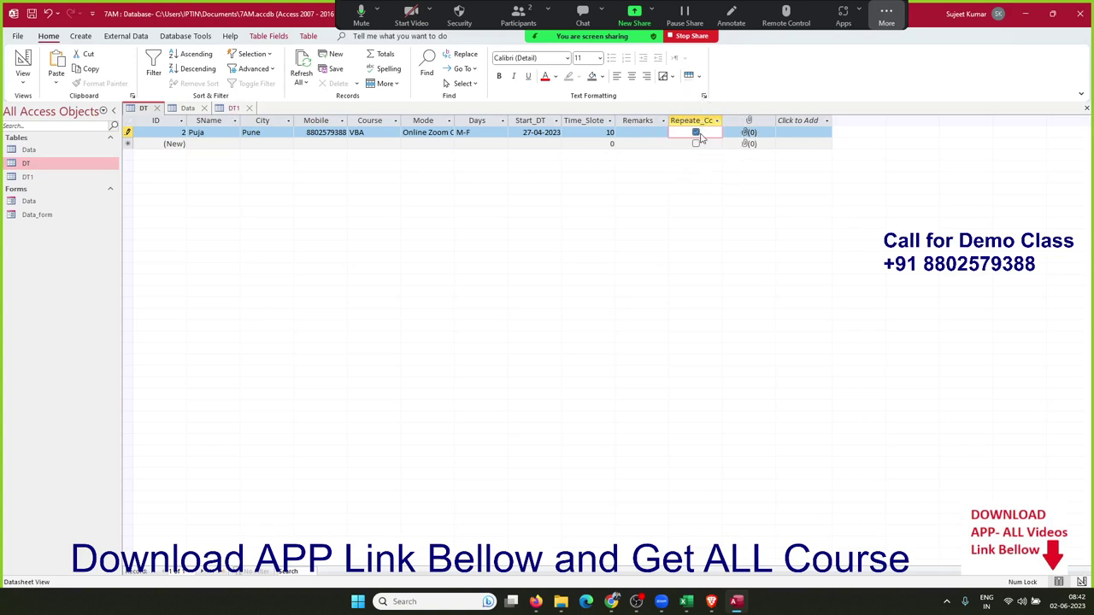
Add a ninth DT1 field named Site with the Hyperlink data type, below New
click(234, 108)
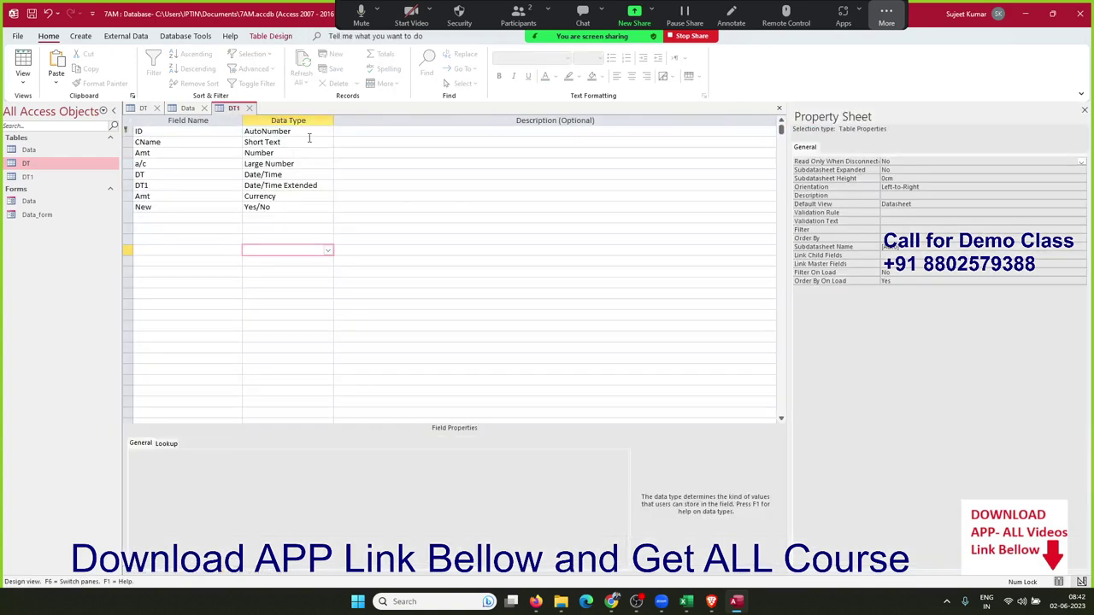
click(291, 220)
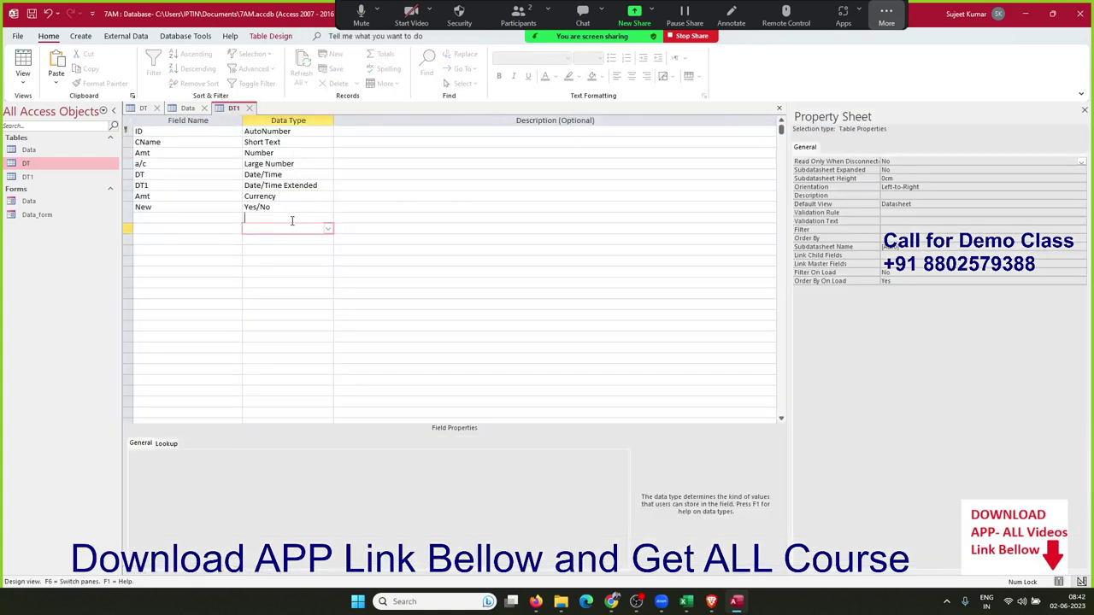
click(327, 221)
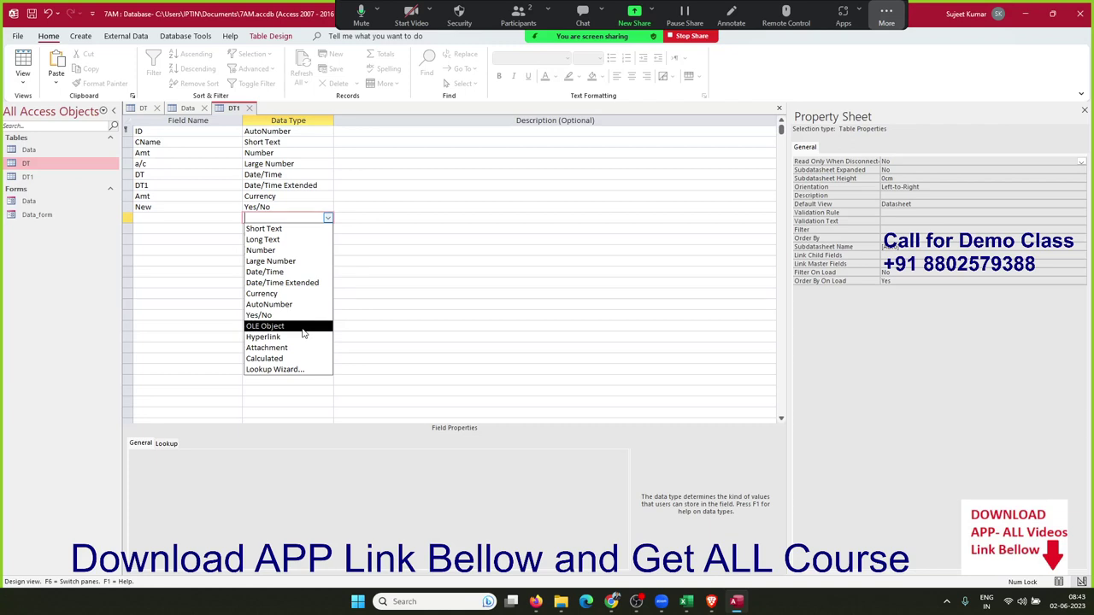
click(306, 339)
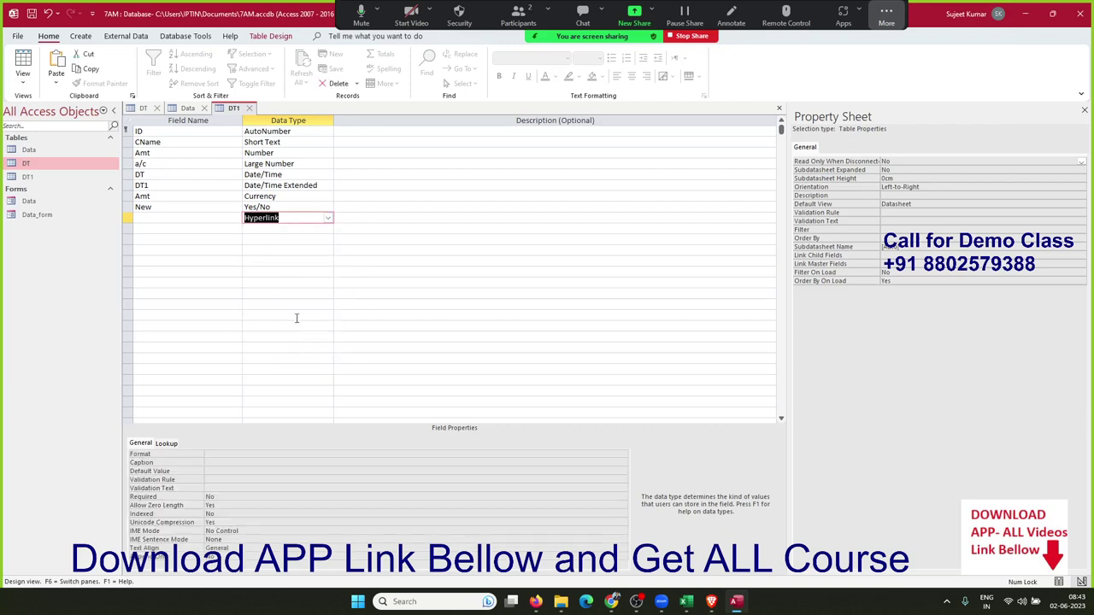
click(208, 217)
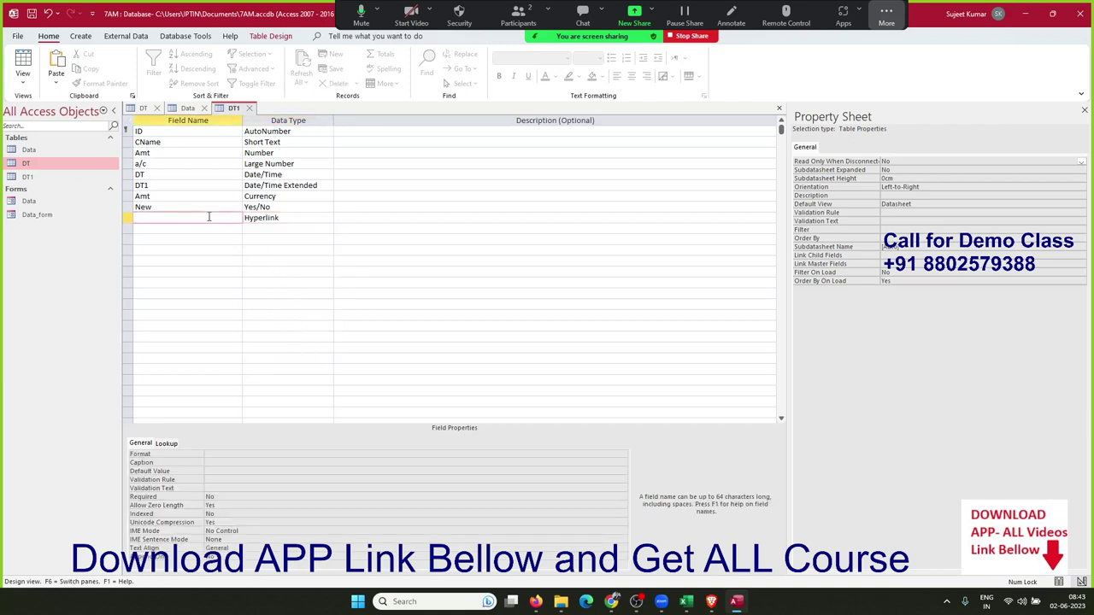
text(Si)
text(te)
click(214, 227)
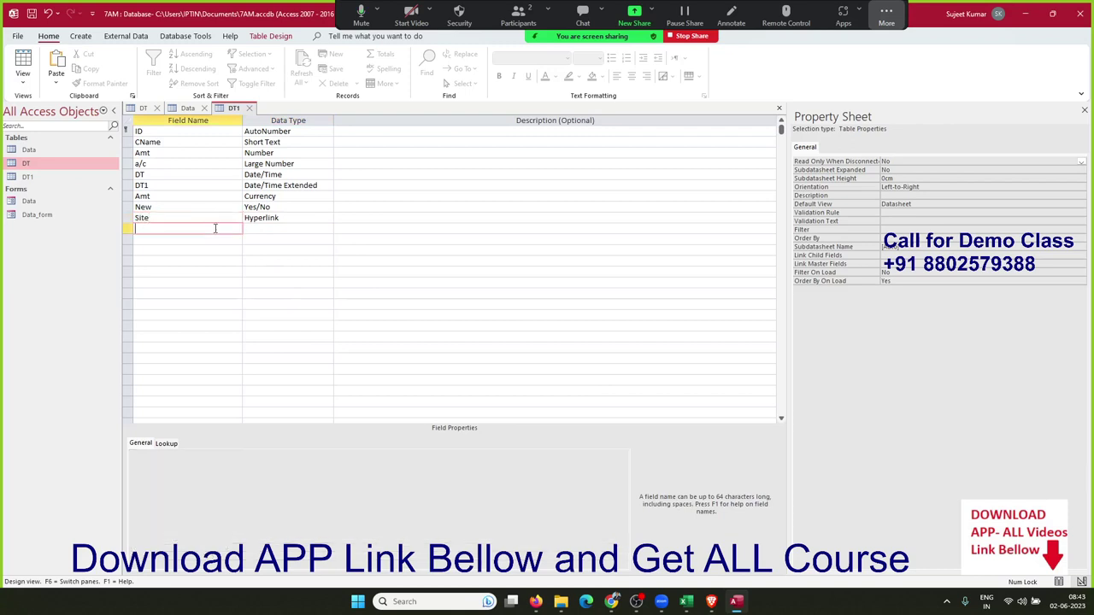
click(213, 217)
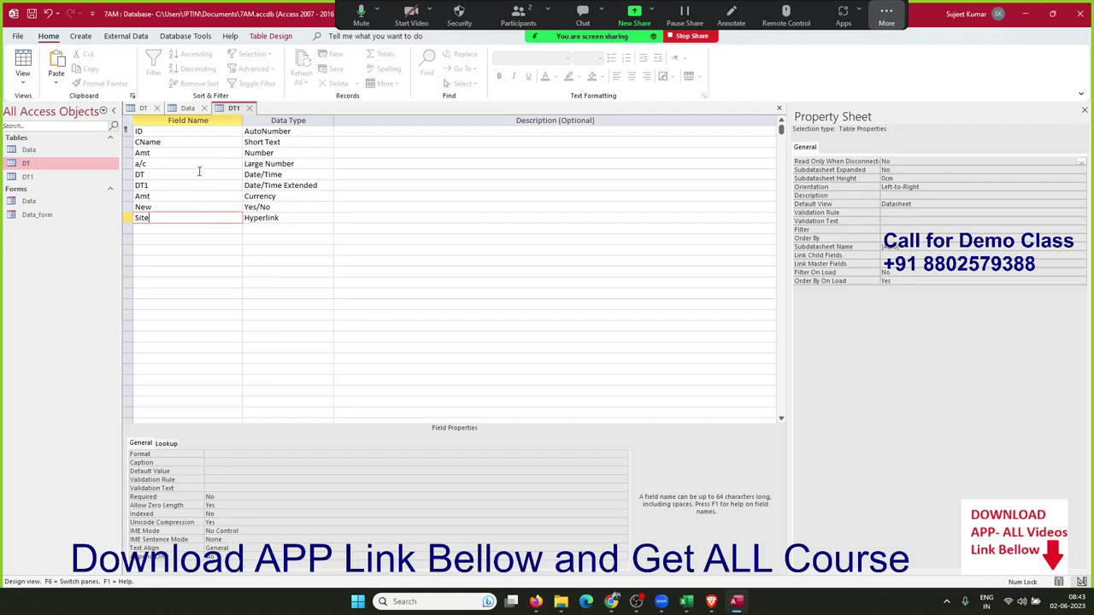
click(188, 111)
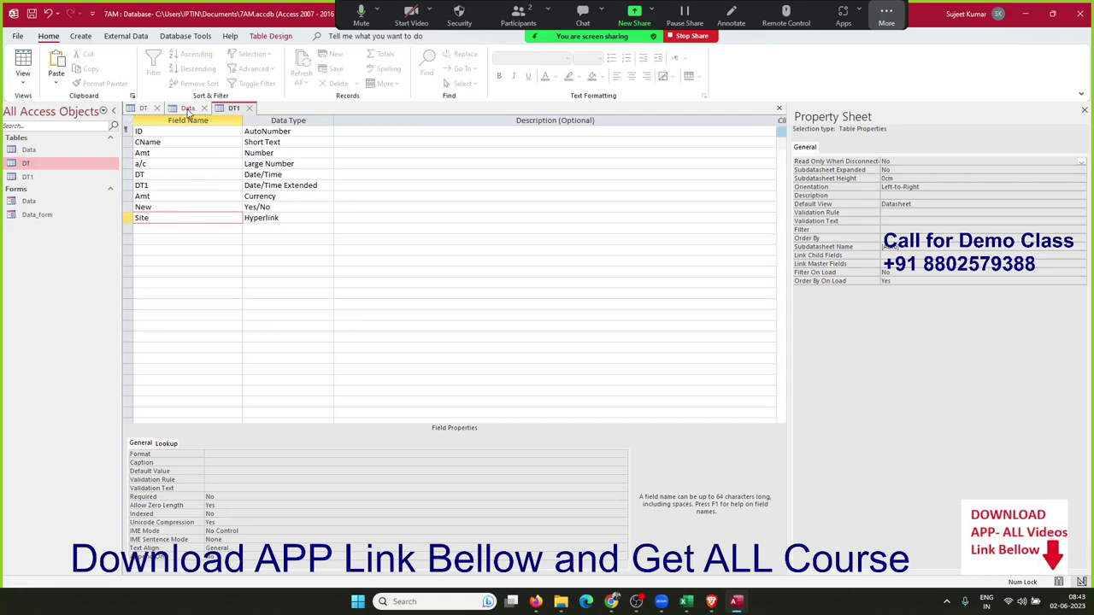
Open the Data_form and Data forms, then reopen DT1's design and select Site's data type
click(143, 109)
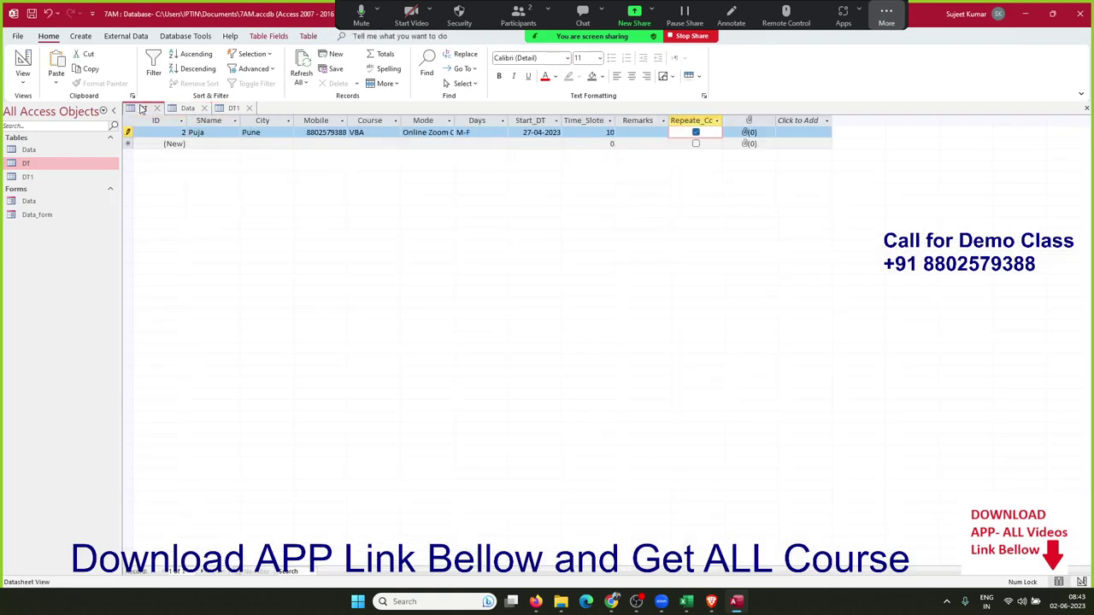
double_click(21, 215)
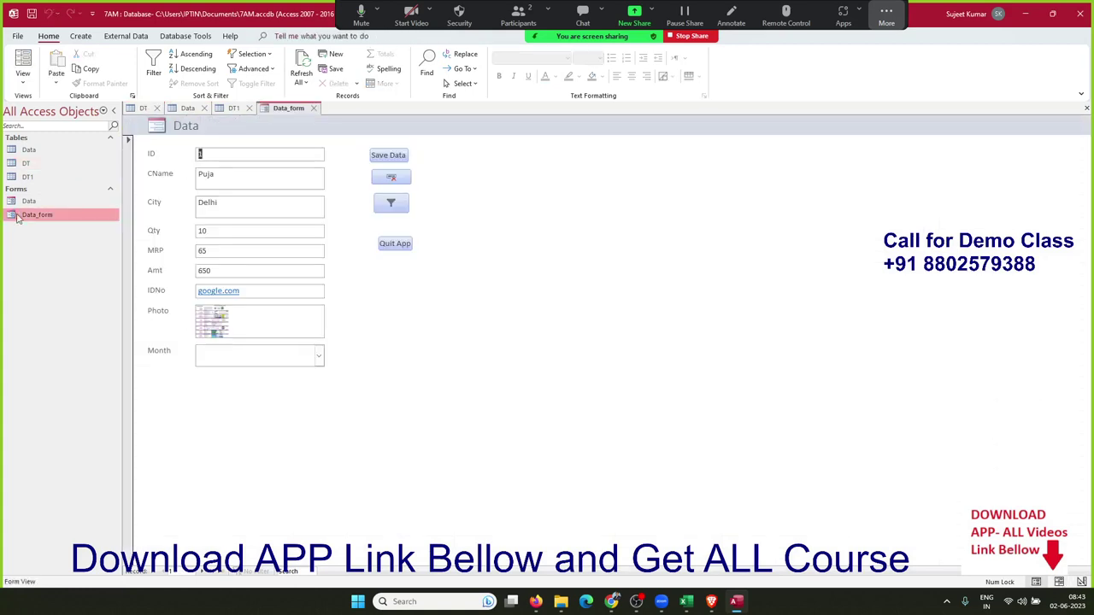
double_click(23, 205)
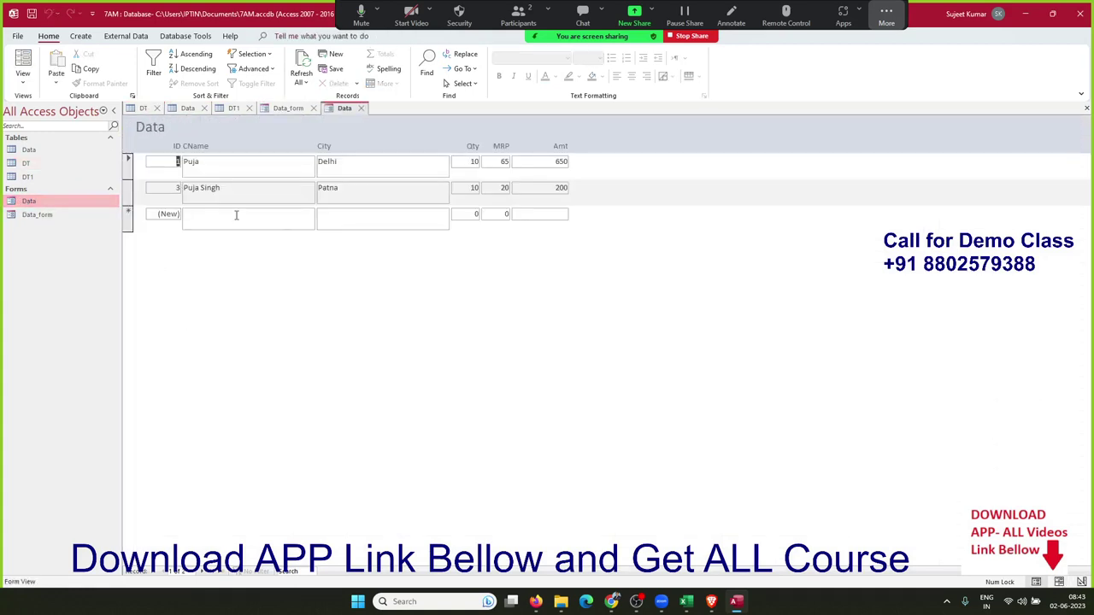
double_click(59, 180)
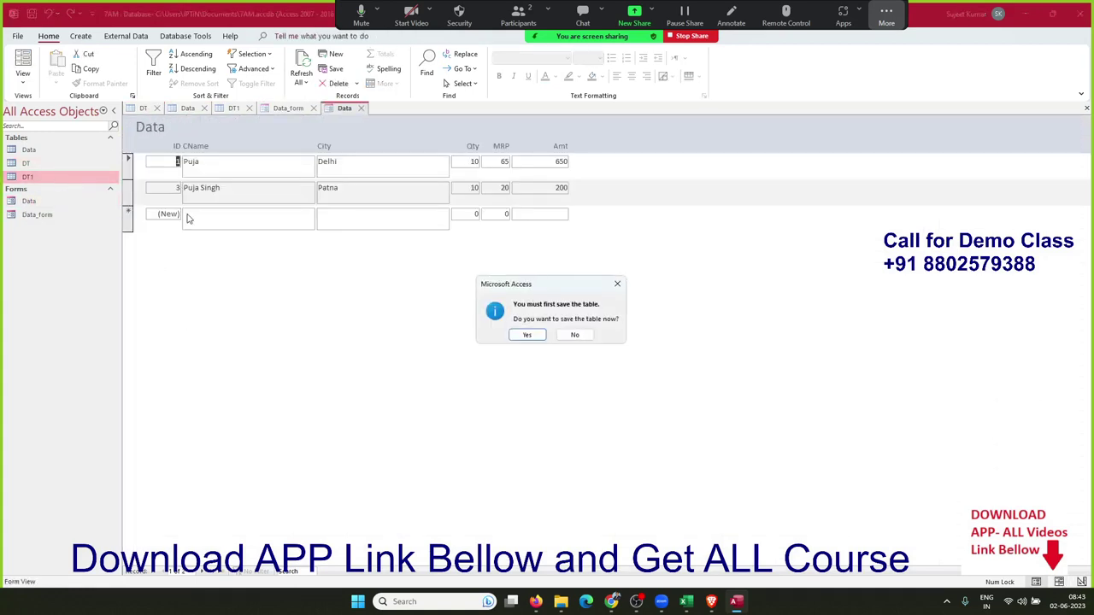
key(Return)
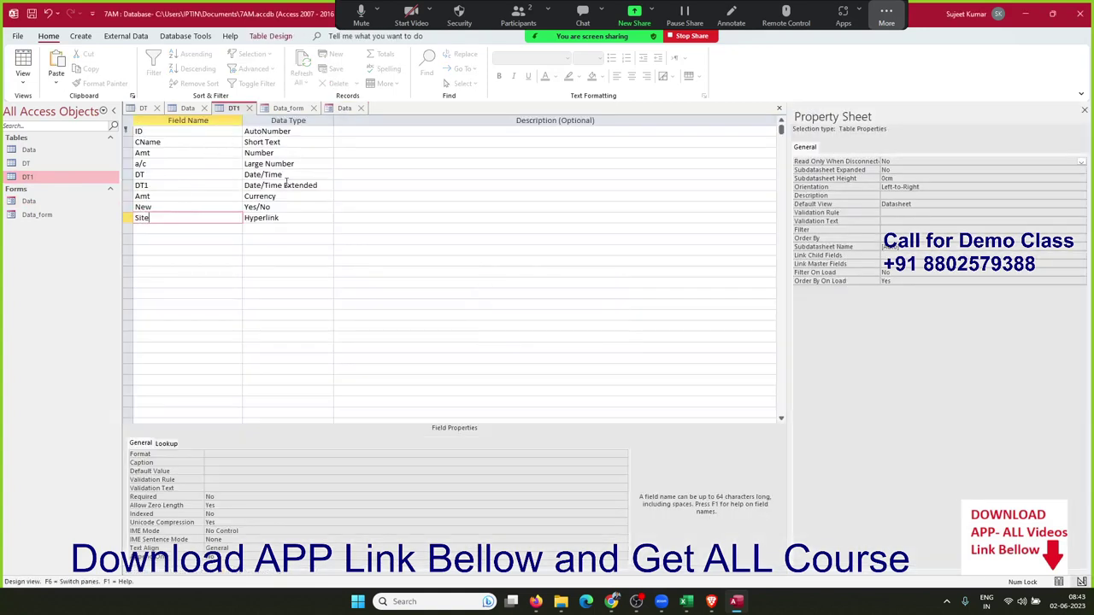
click(286, 218)
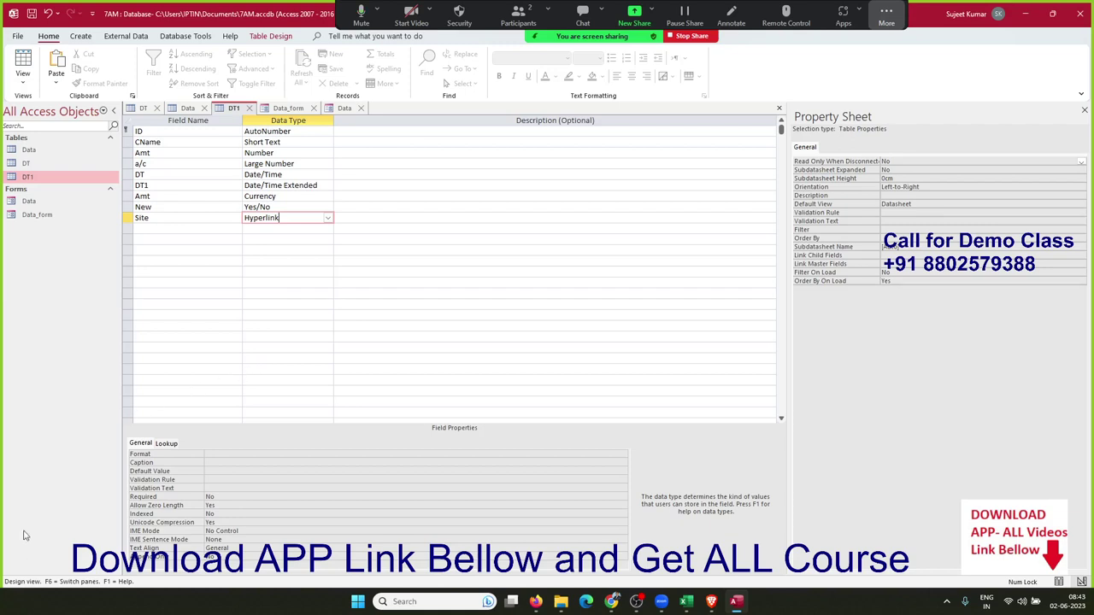
Rename the duplicate Currency field Amt to Amt1, then save and close DT1's design
click(166, 229)
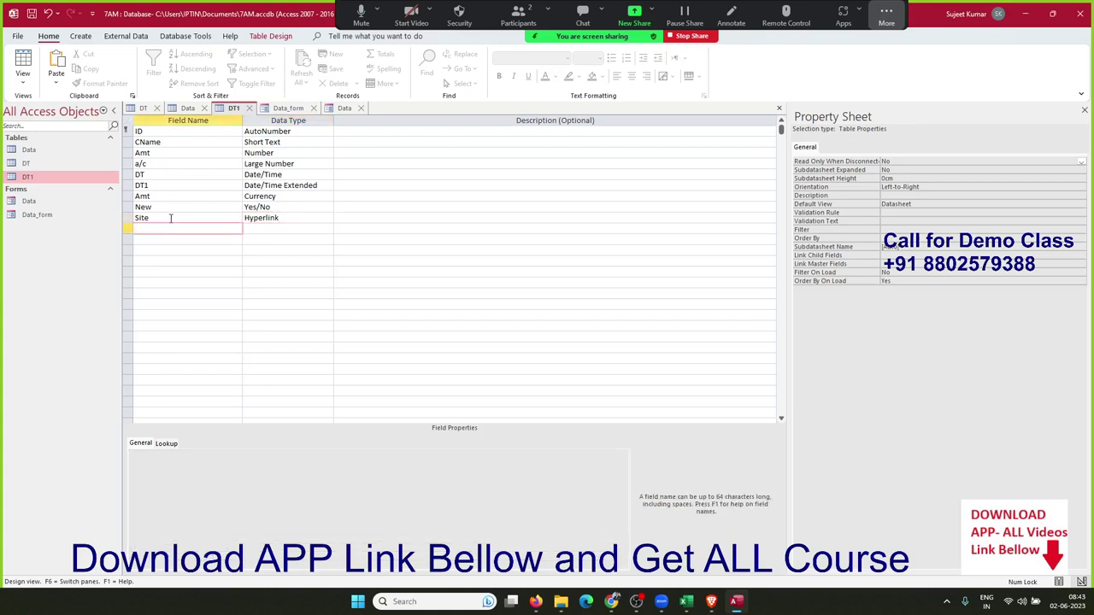
click(170, 219)
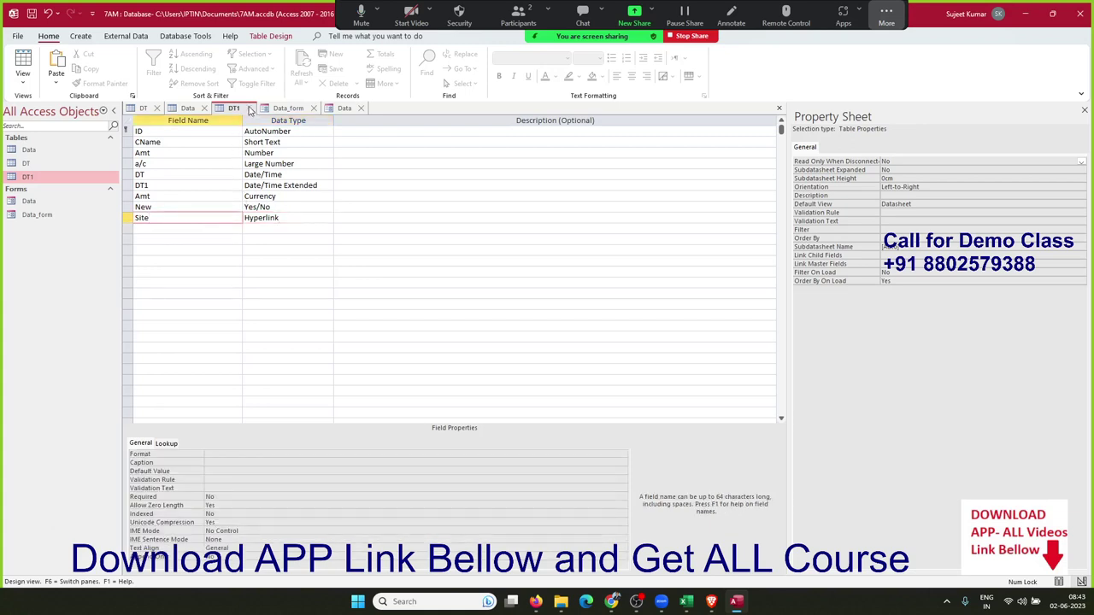
click(249, 108)
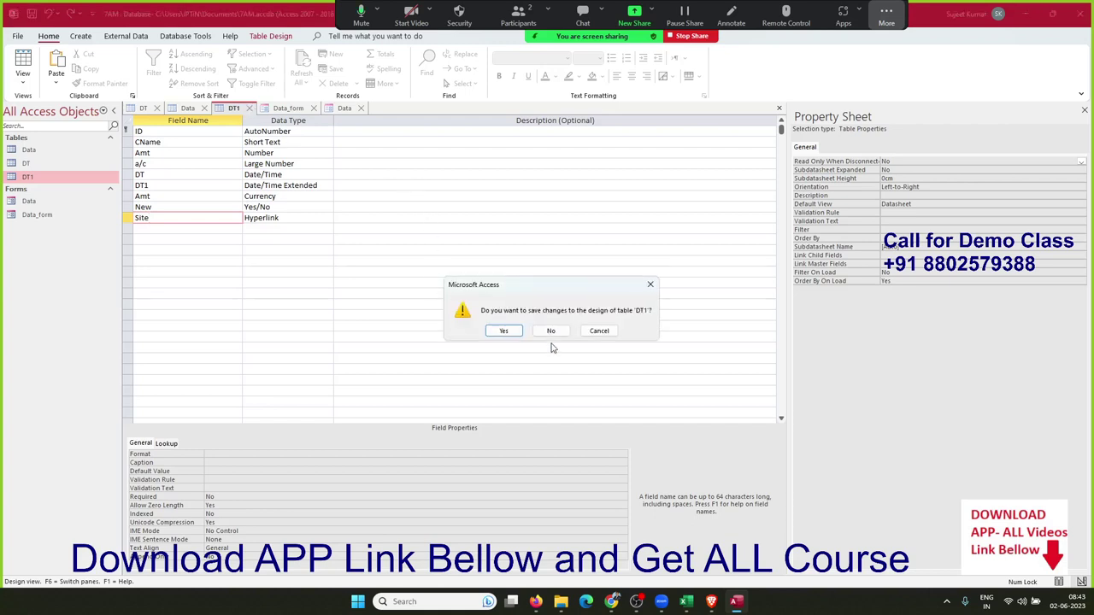
click(519, 331)
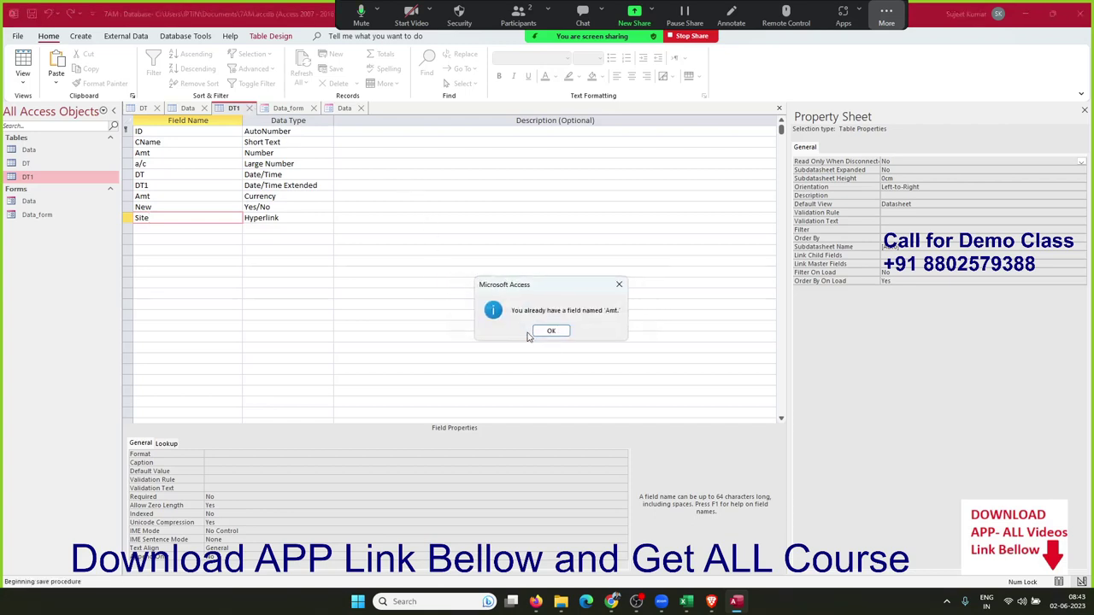
click(557, 331)
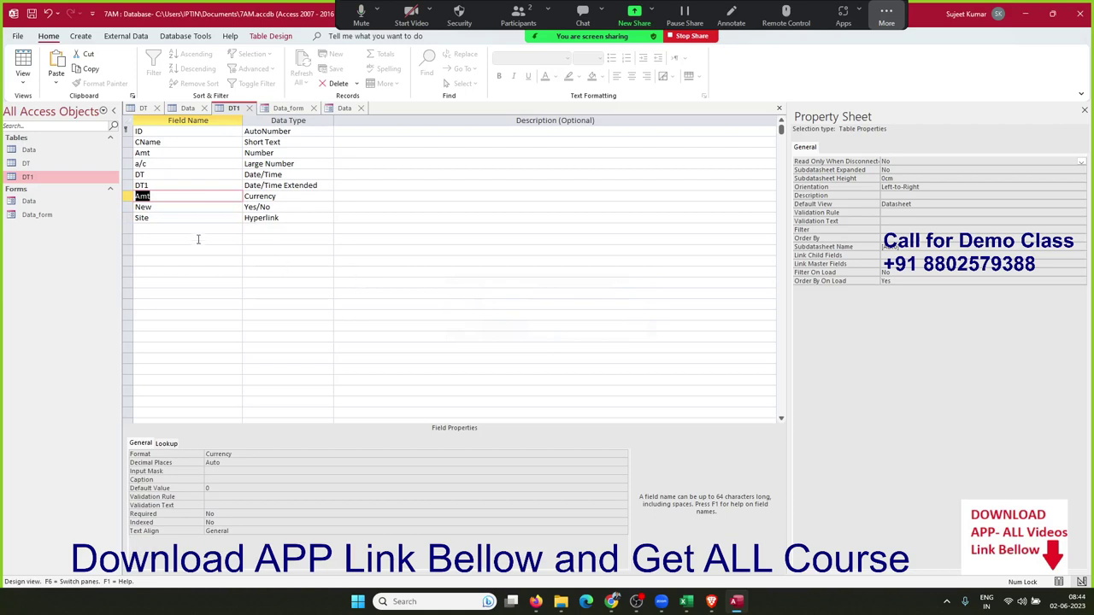
click(176, 197)
text(1)
click(249, 109)
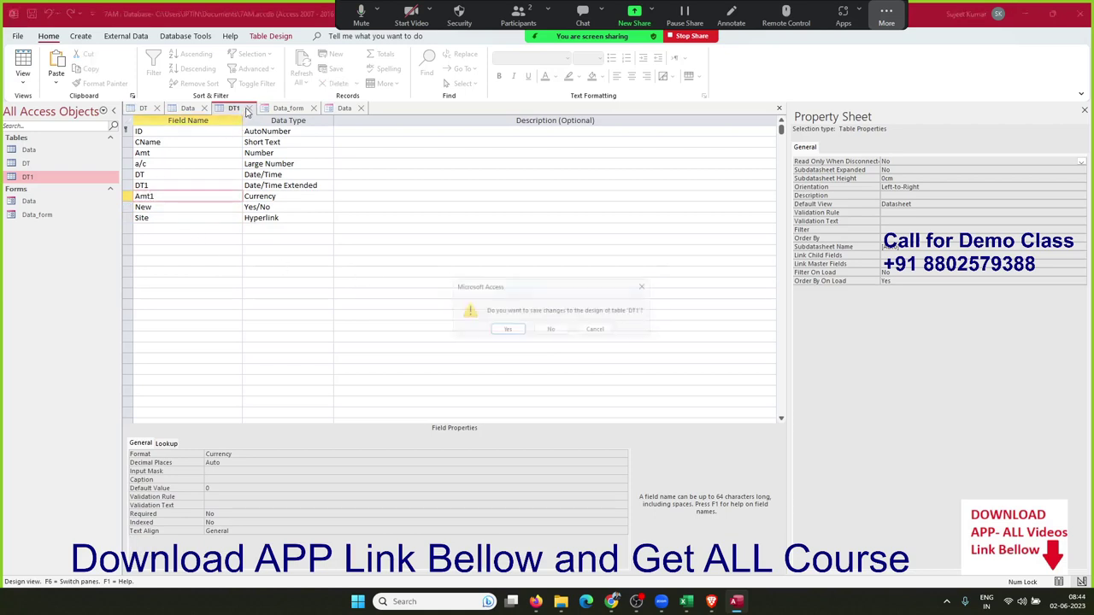
click(504, 331)
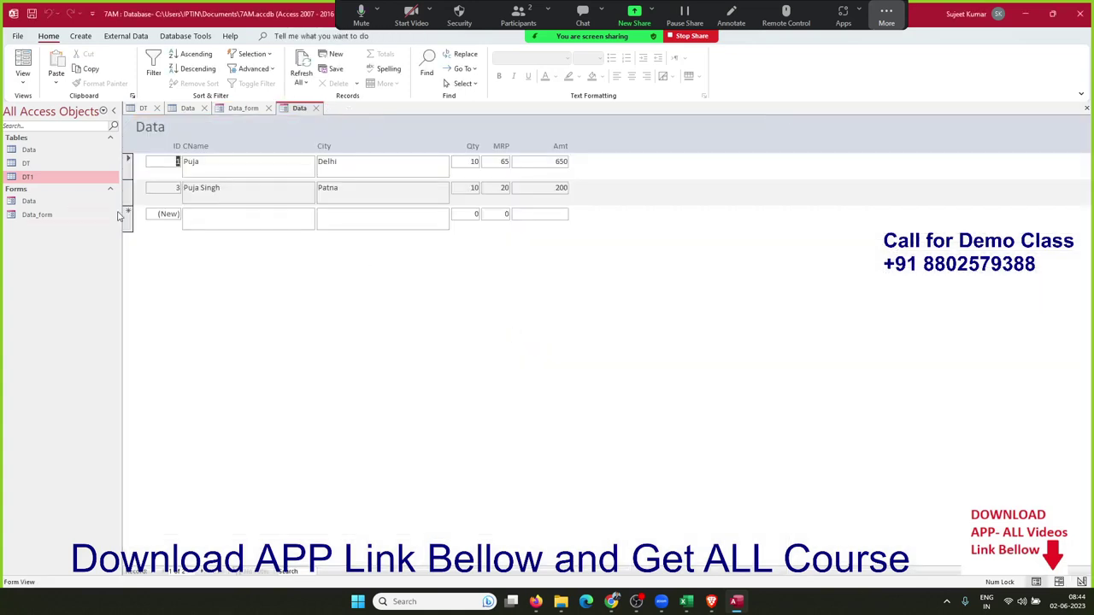
Enter wwwgoogle.com in record 1's Site field of DT1 and follow the link
double_click(28, 176)
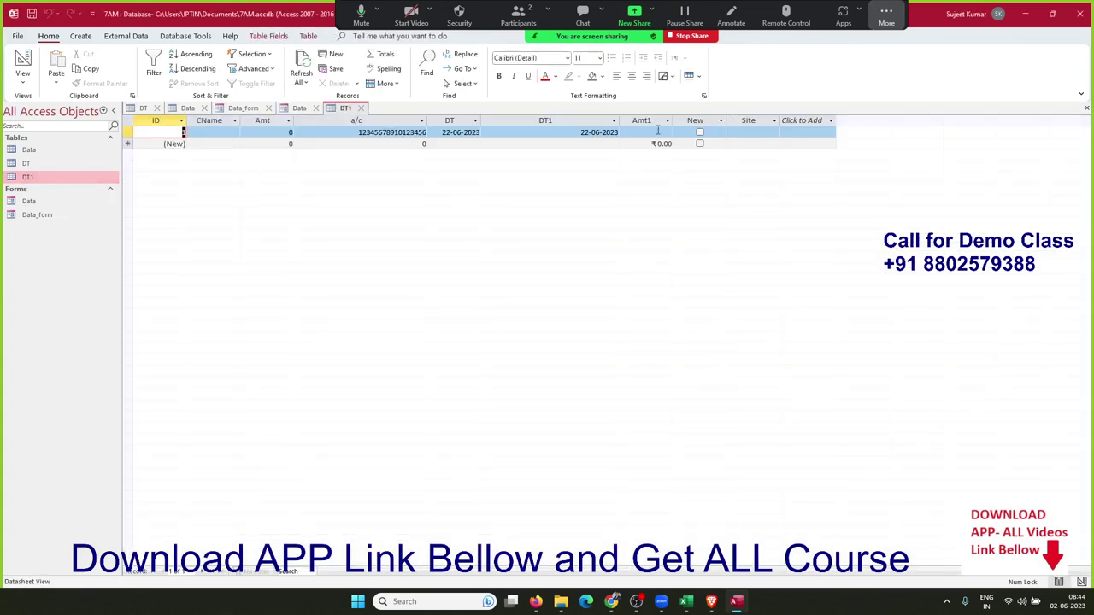
click(742, 131)
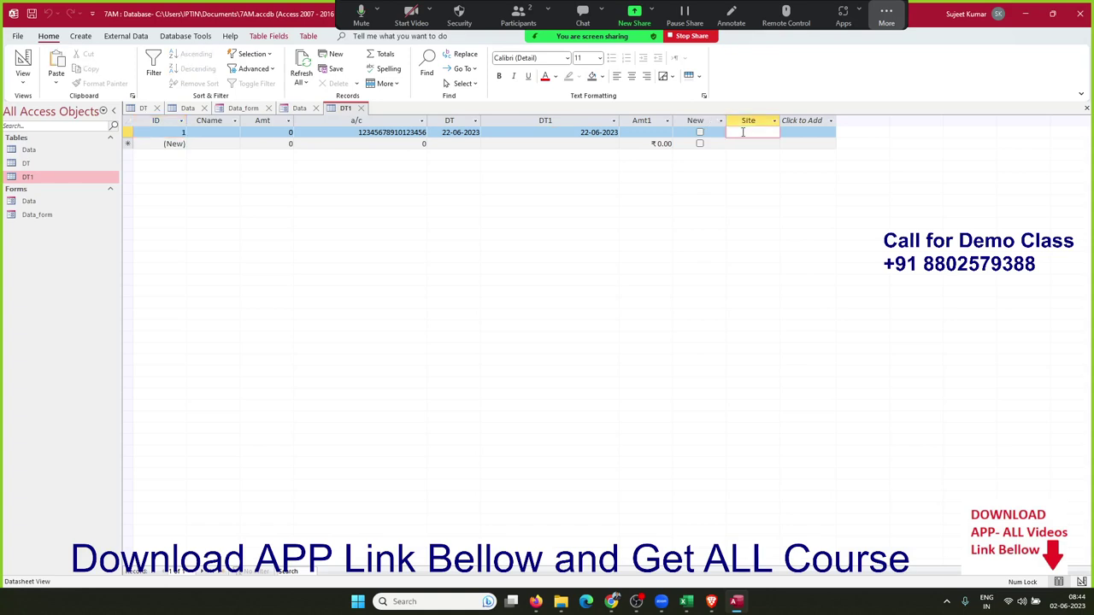
text(www.)
text(google.)
text(com)
key(Return)
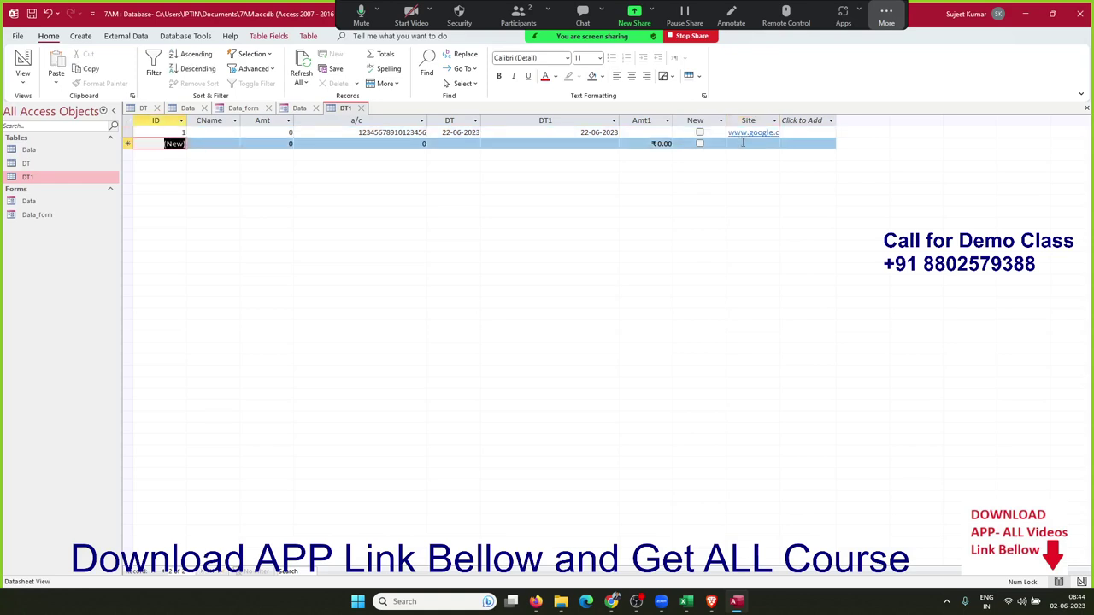
click(743, 134)
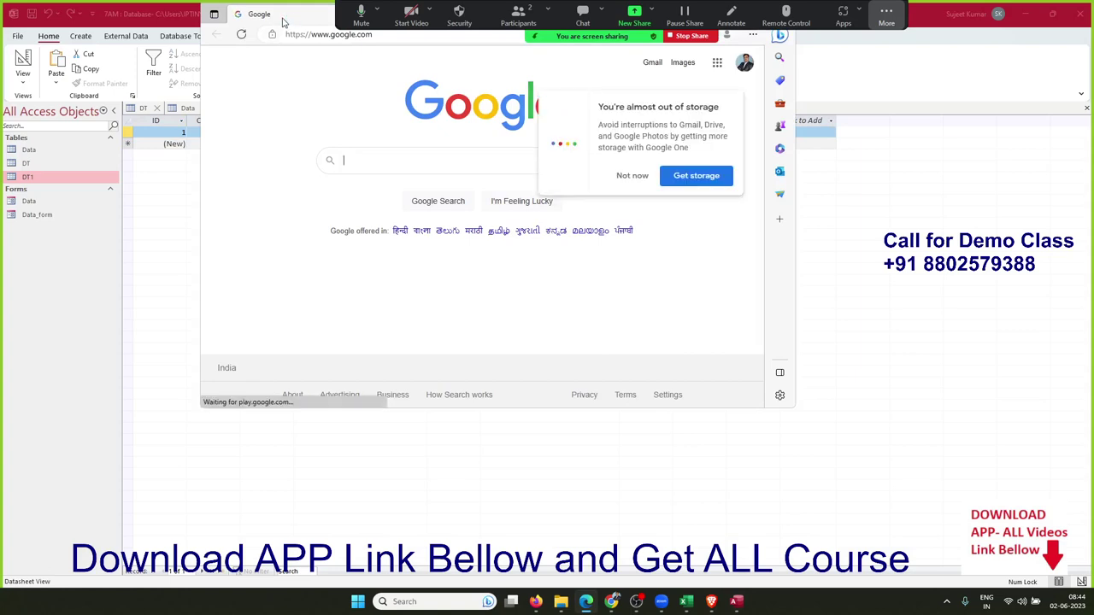
Drag the Edge window aside and close the Google page
drag(284, 24, 267, 197)
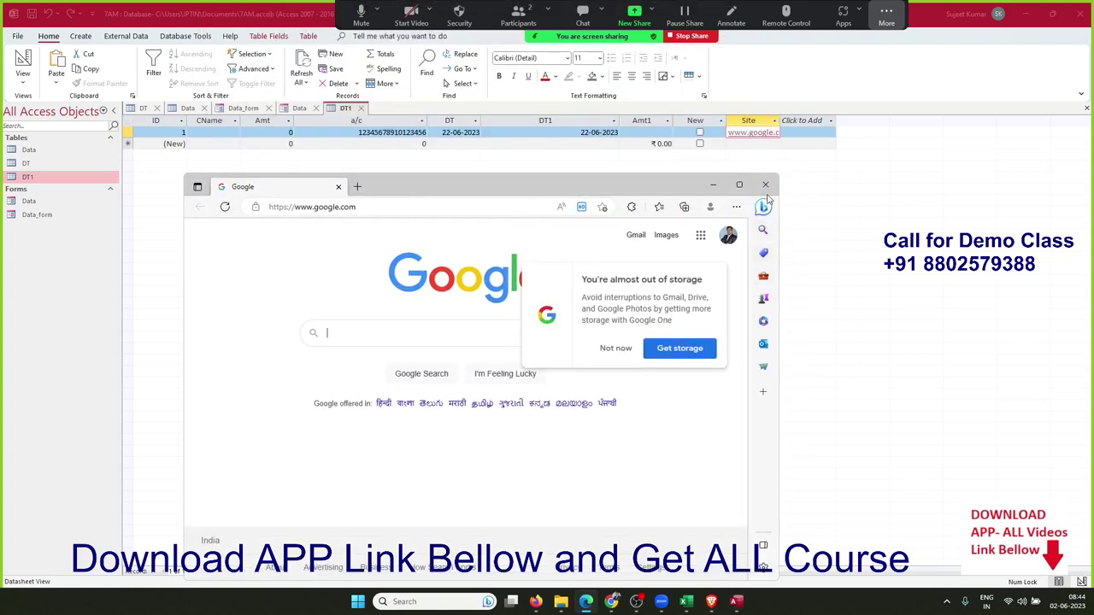
click(764, 185)
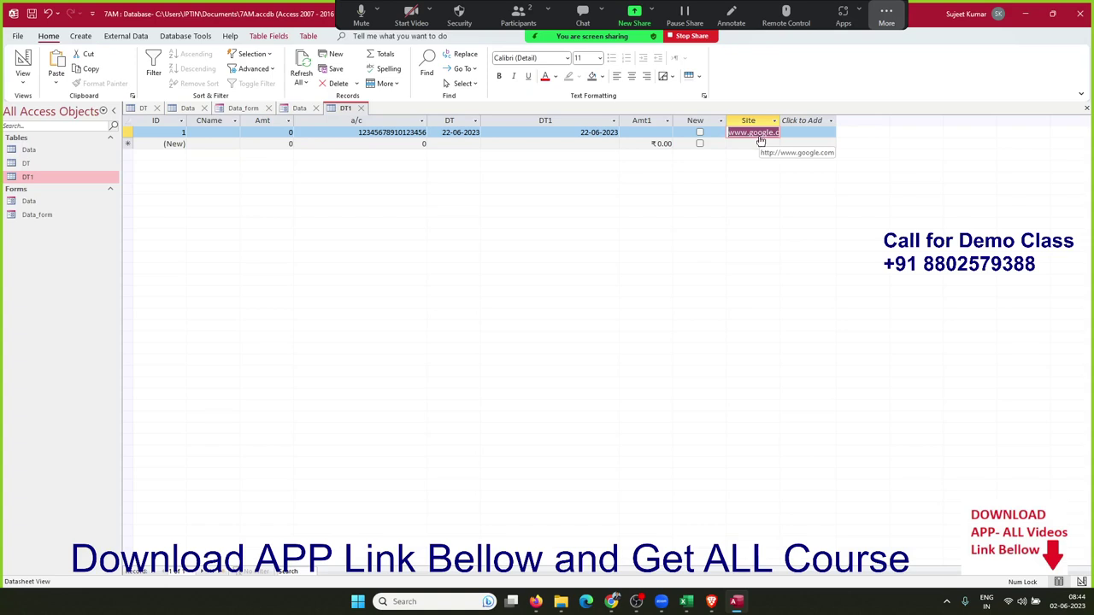
Close and reopen the DT1 datasheet, then open DT1 in Design View
click(363, 111)
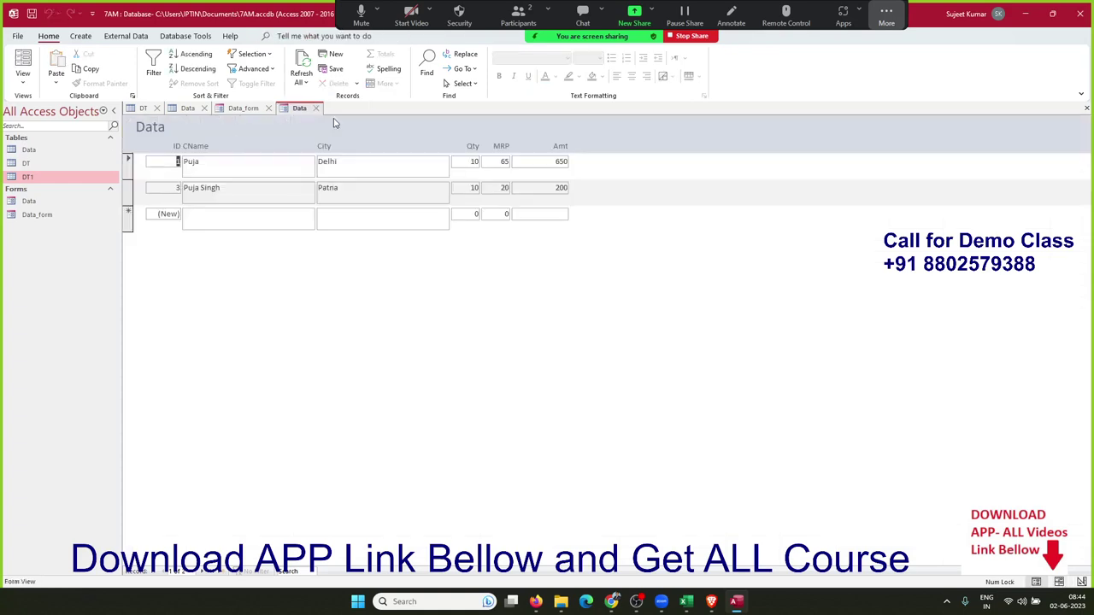
right_click(80, 178)
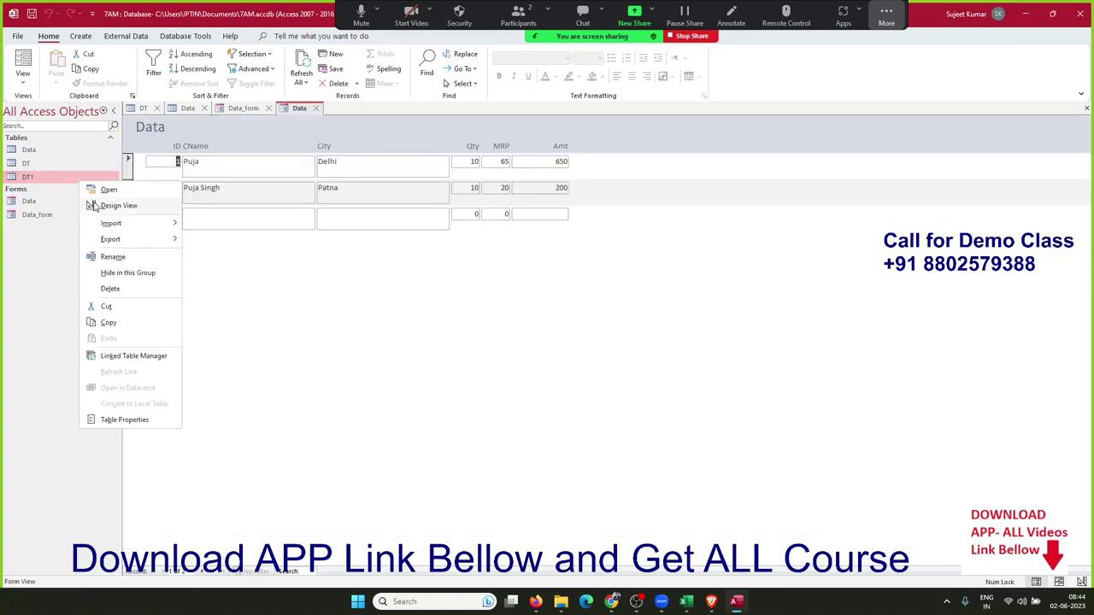
double_click(62, 177)
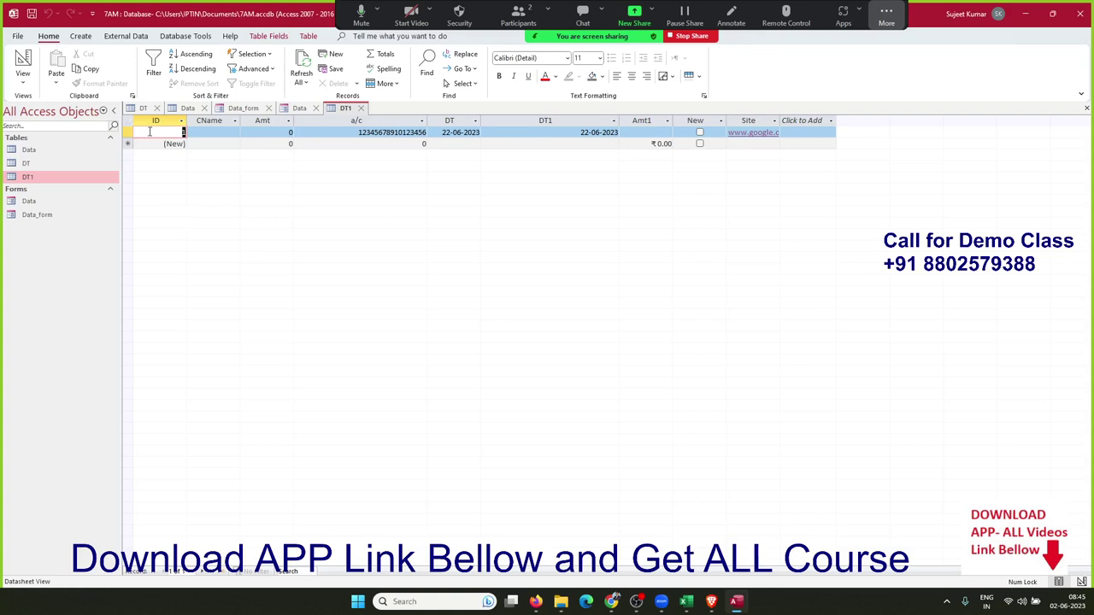
right_click(105, 176)
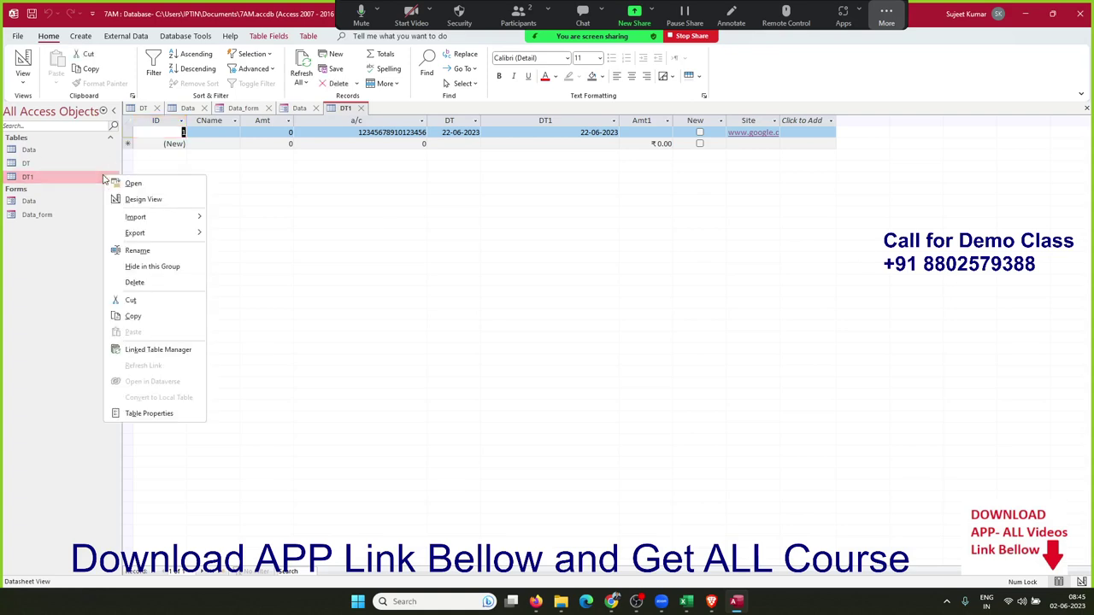
click(140, 200)
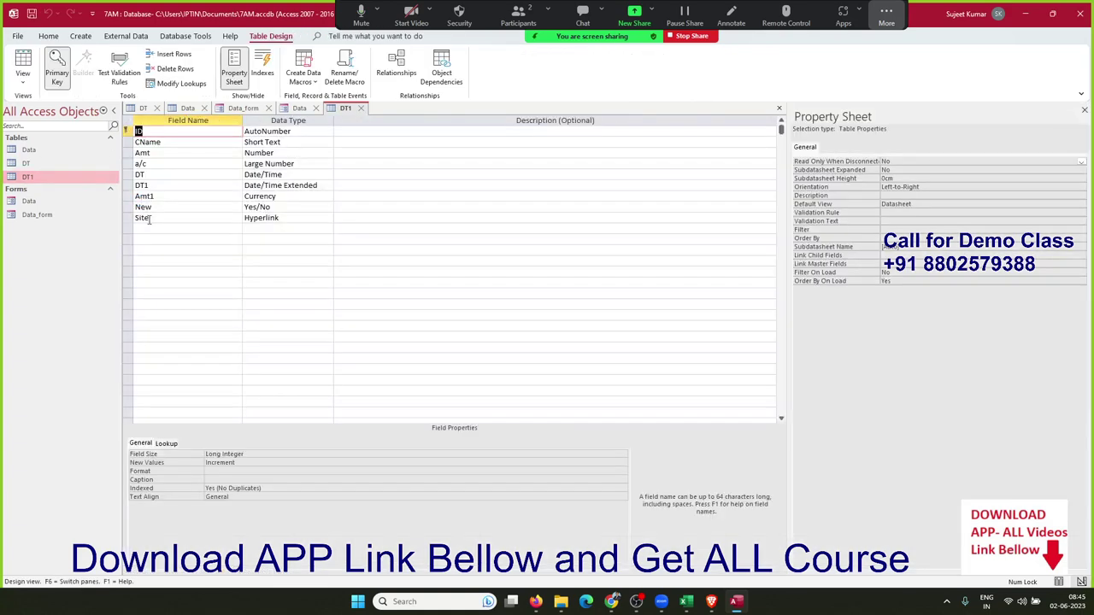
Add a Photo field of Attachment type below Site, then save and close DT1's design
click(160, 224)
click(246, 227)
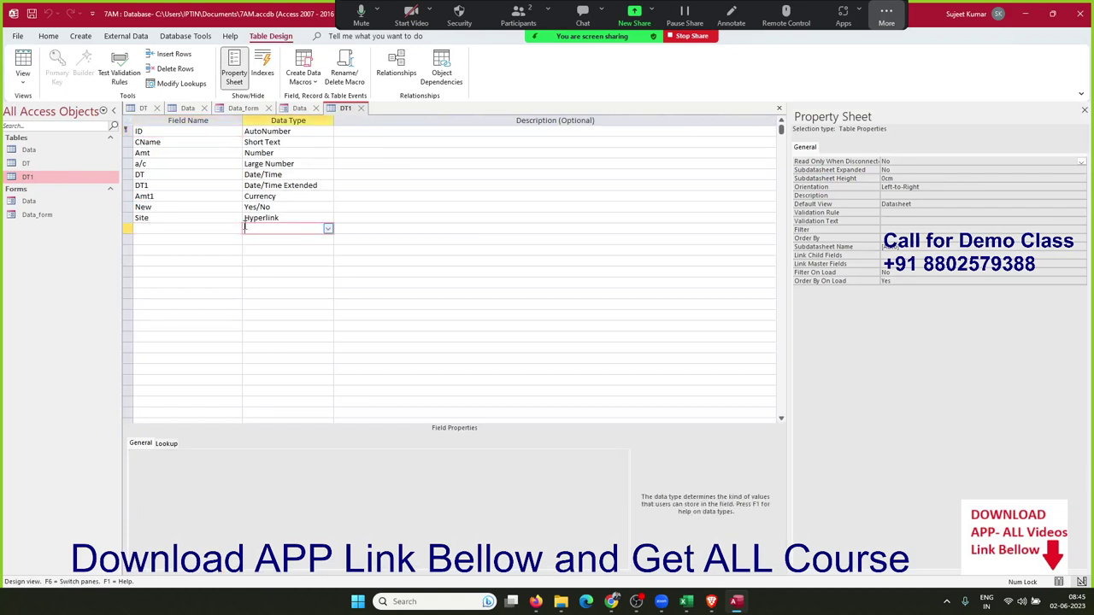
click(327, 230)
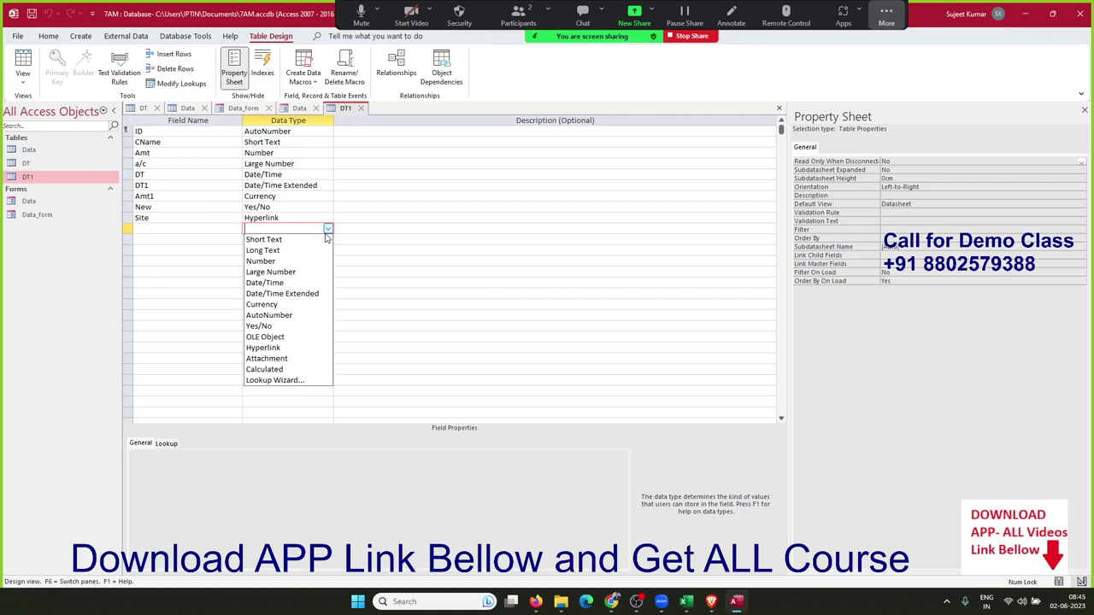
click(303, 358)
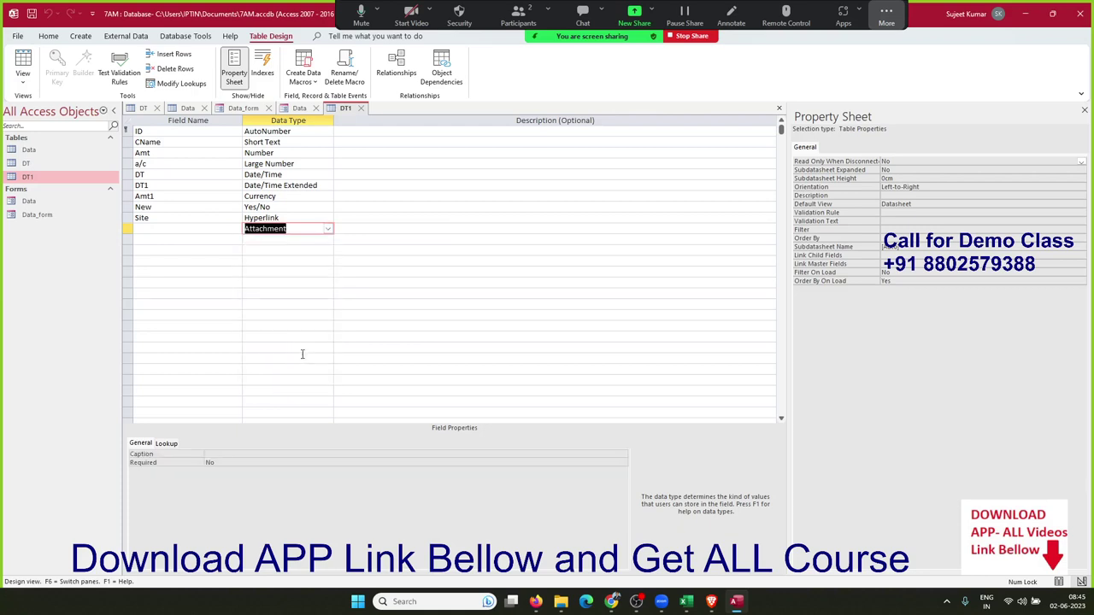
click(205, 230)
text(Pho)
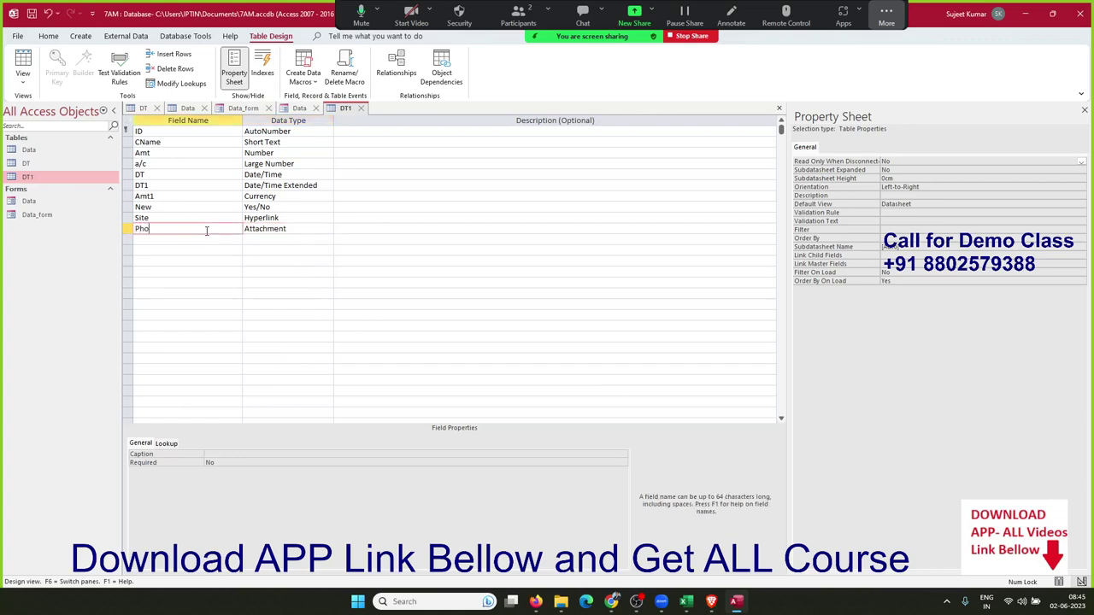
text(to)
click(223, 238)
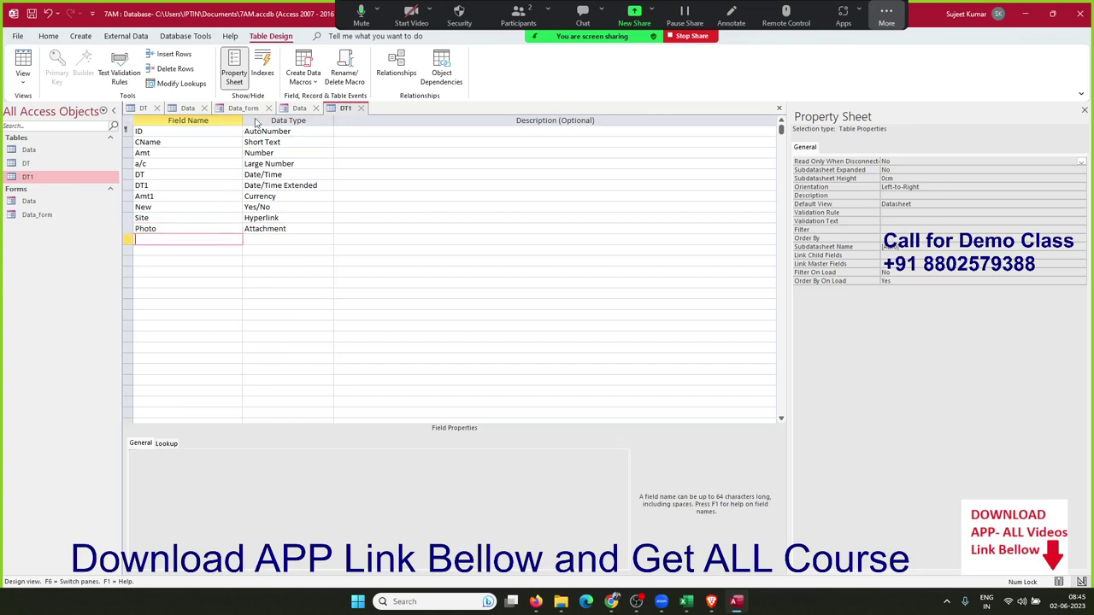
click(226, 163)
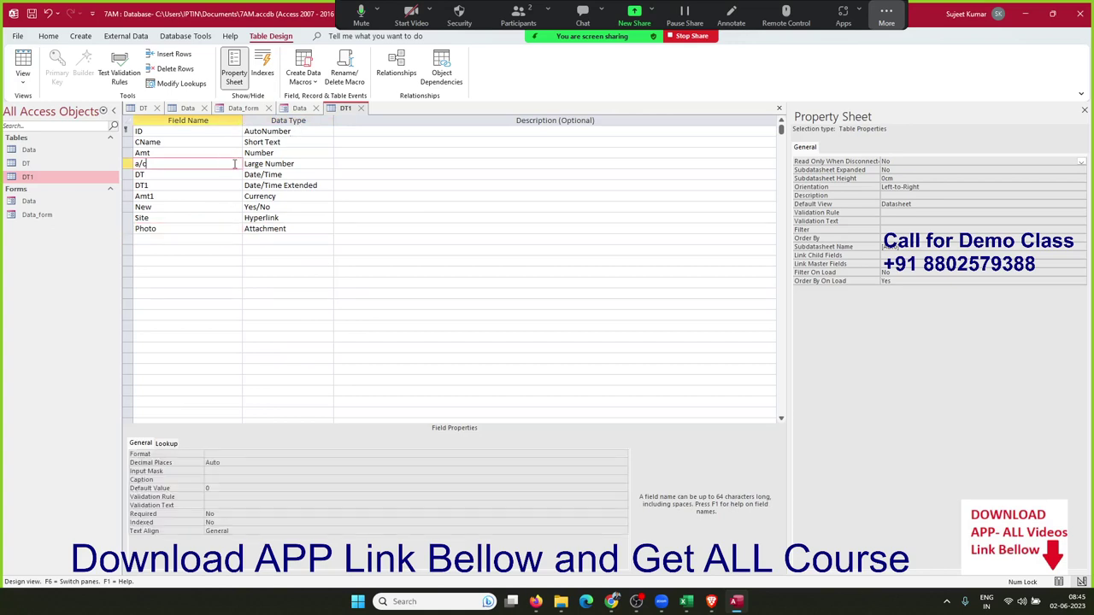
click(362, 109)
Save the changes to DT1 and reopen it in Datasheet View
click(518, 333)
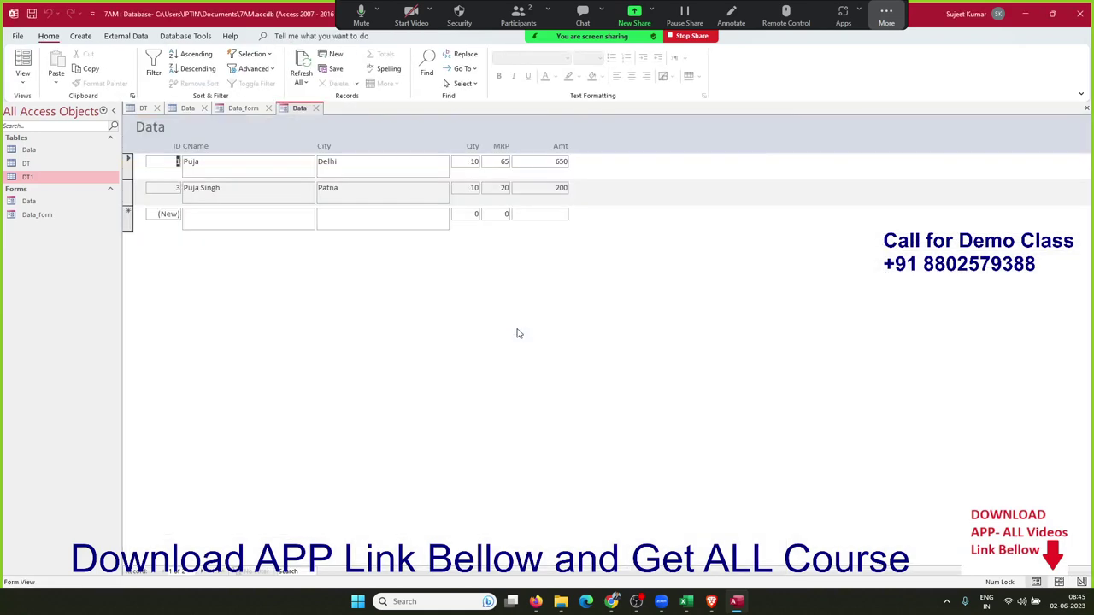
click(58, 181)
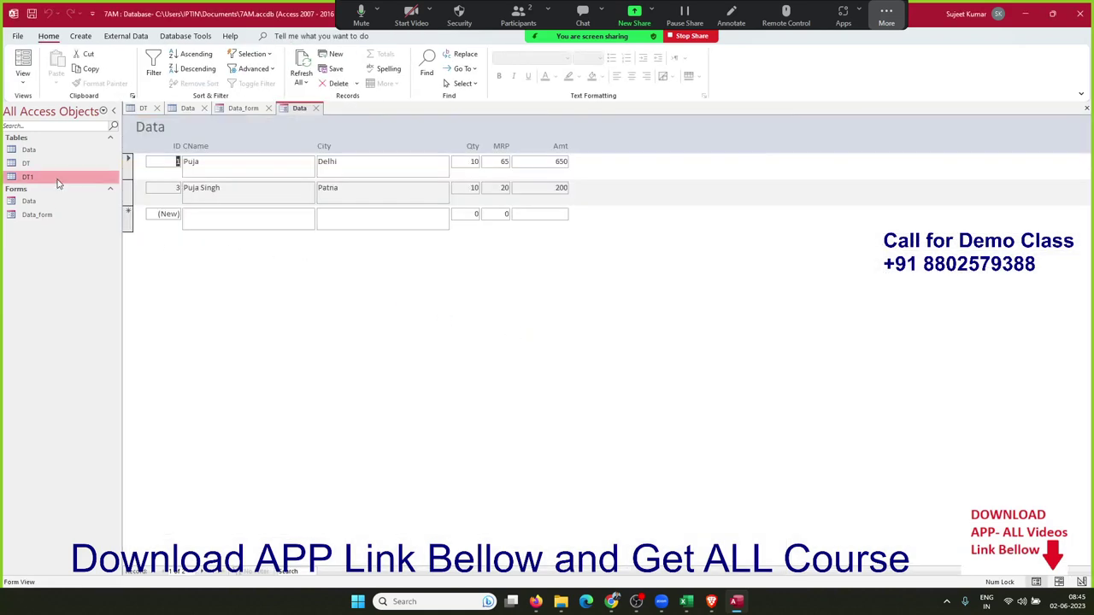
double_click(58, 181)
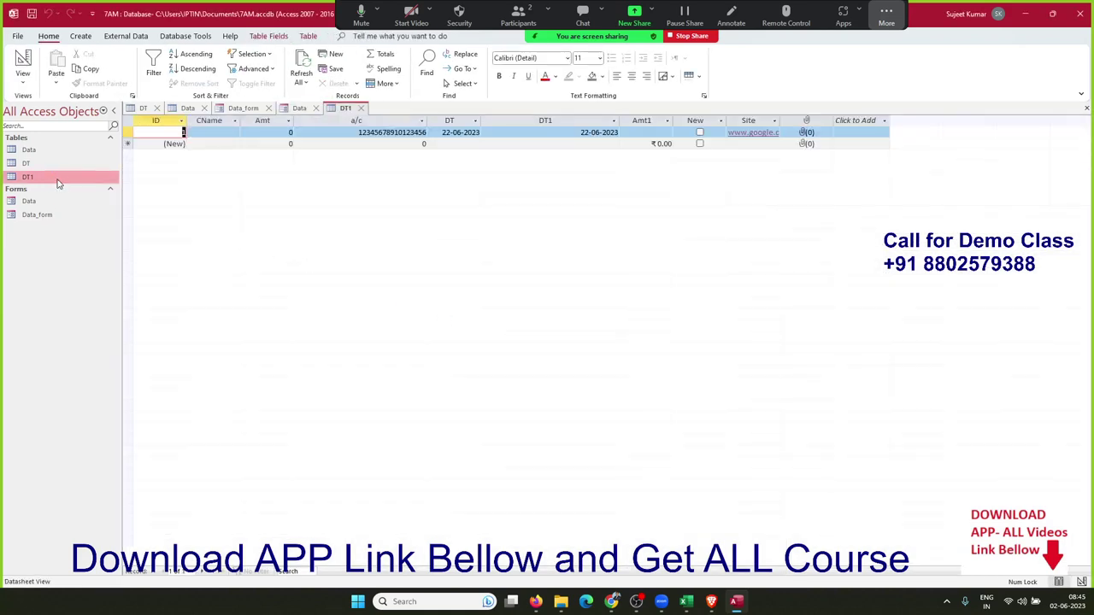
Attach files 11 and 22 to record 1's Photo field, dismissing the unsafe-file warning
double_click(805, 134)
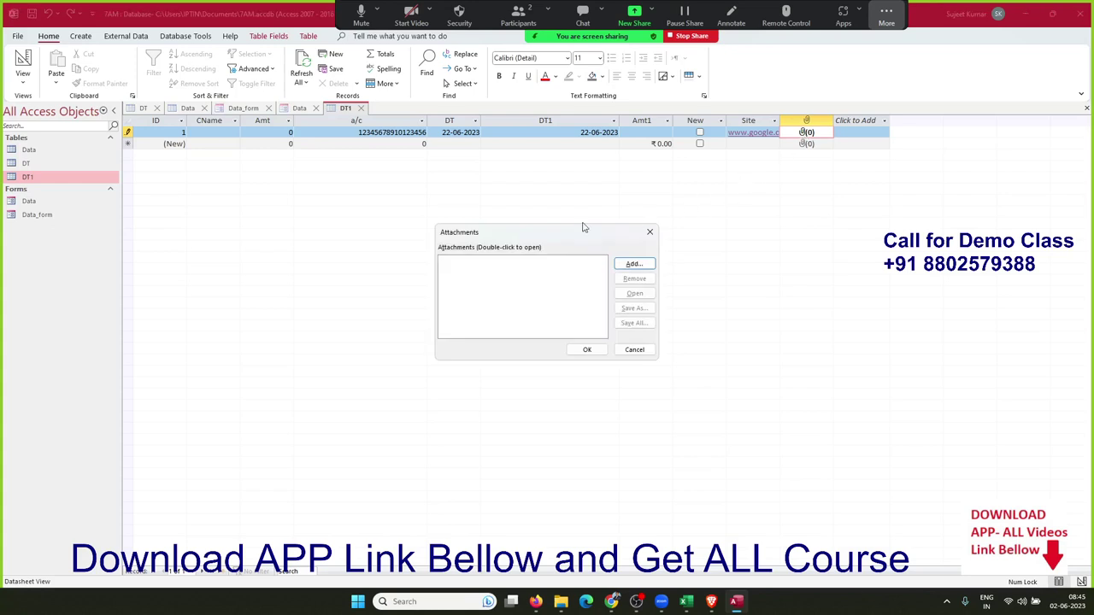
drag(529, 234, 503, 207)
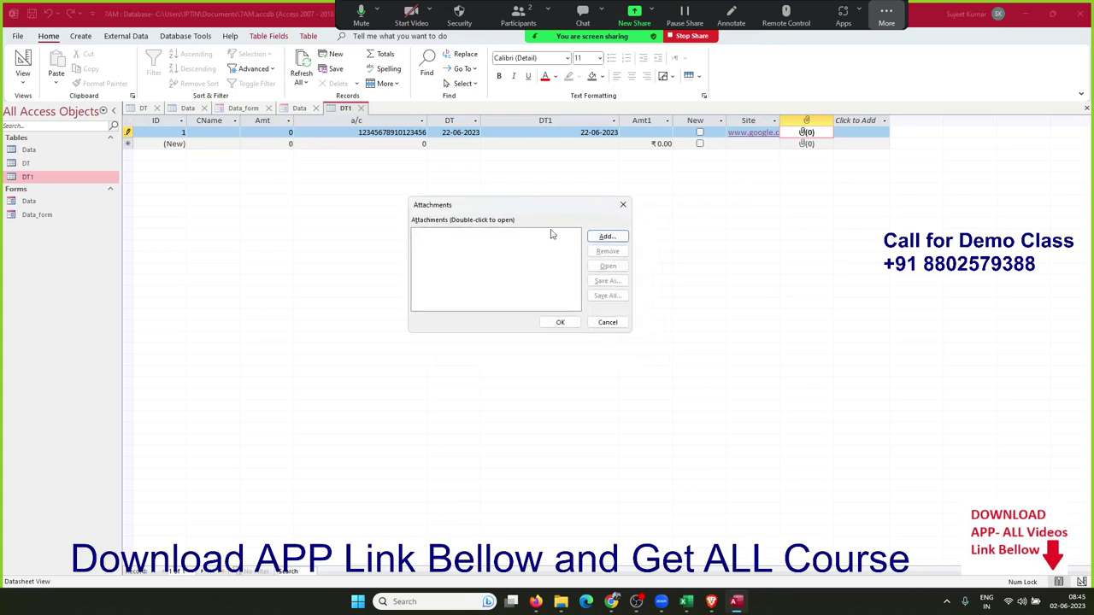
click(592, 243)
scroll(570, 380, down, 5)
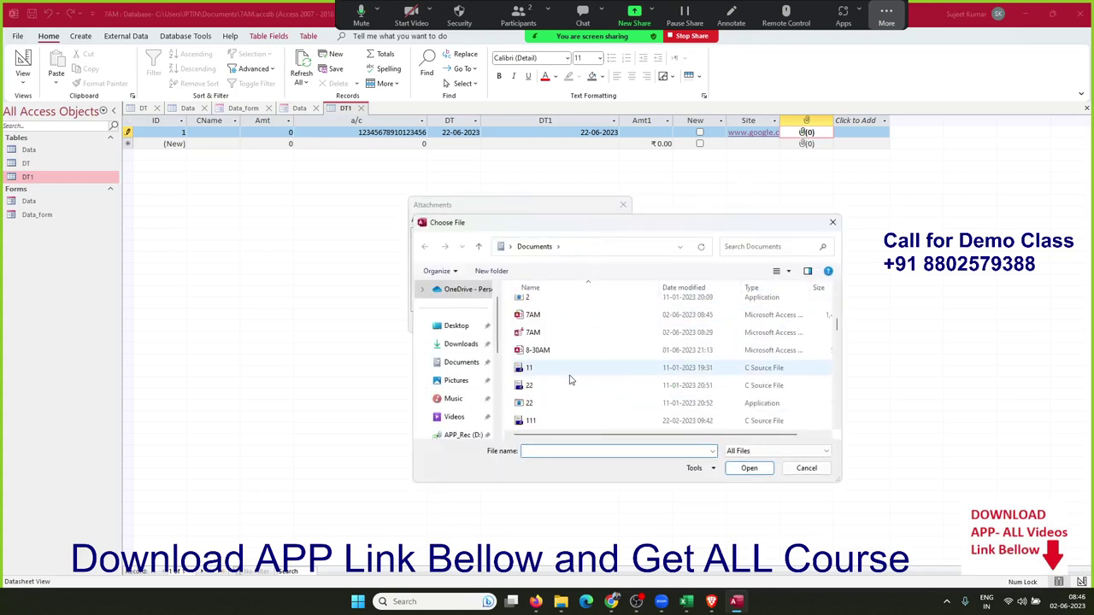
click(570, 375)
ctrl+click(569, 386)
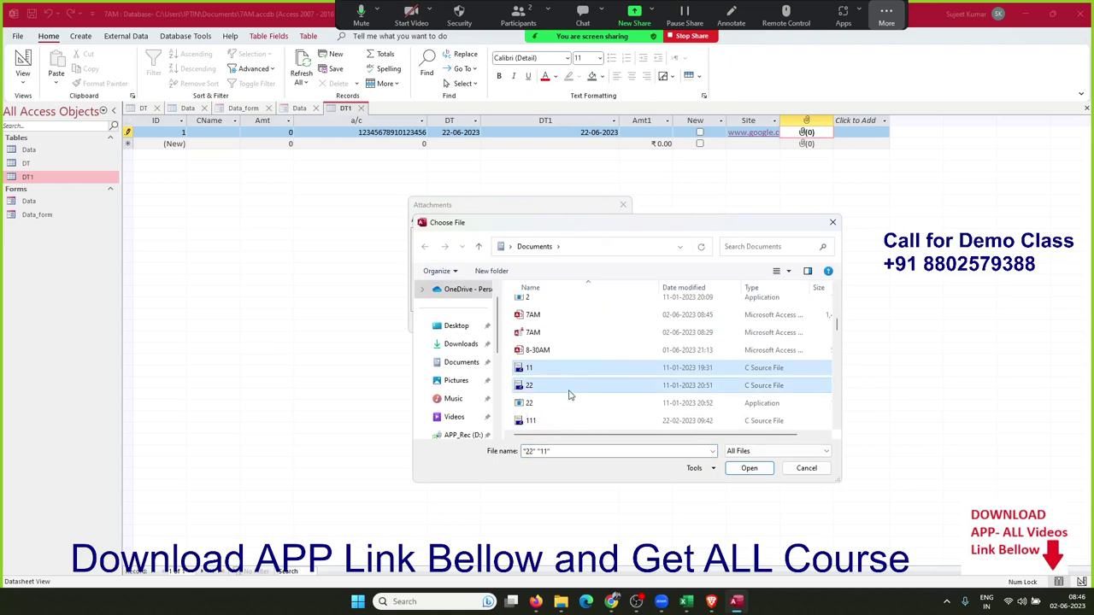
ctrl+click(569, 403)
click(729, 468)
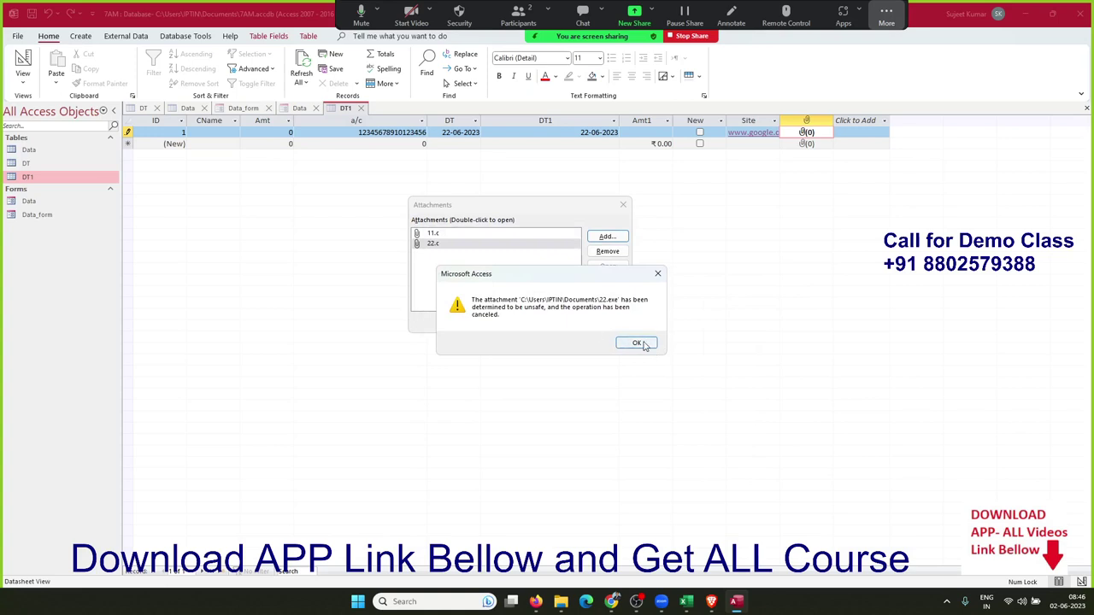
click(637, 343)
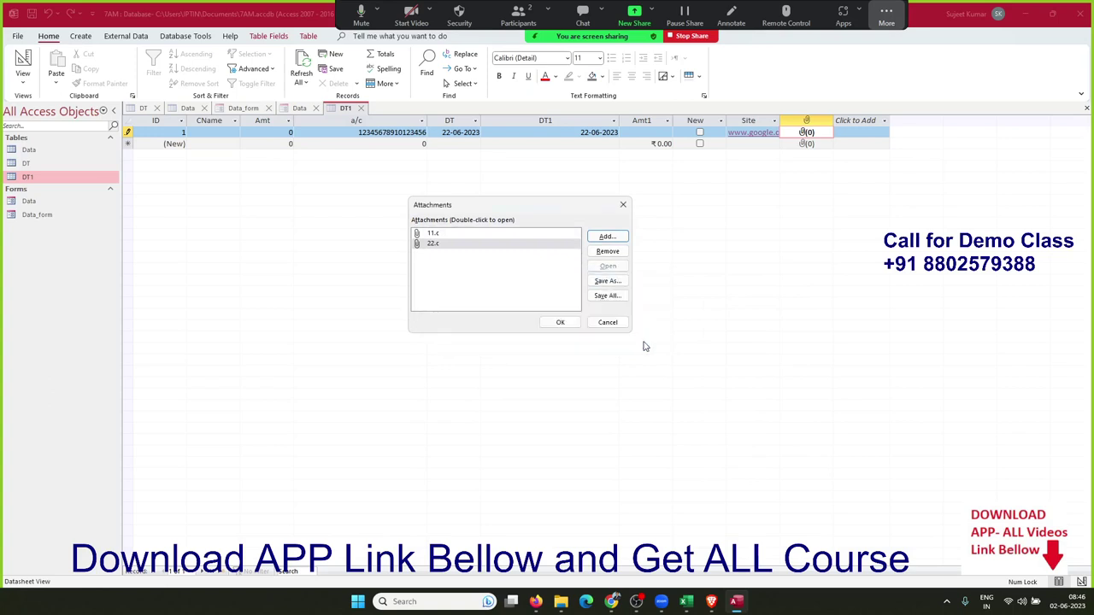
click(560, 322)
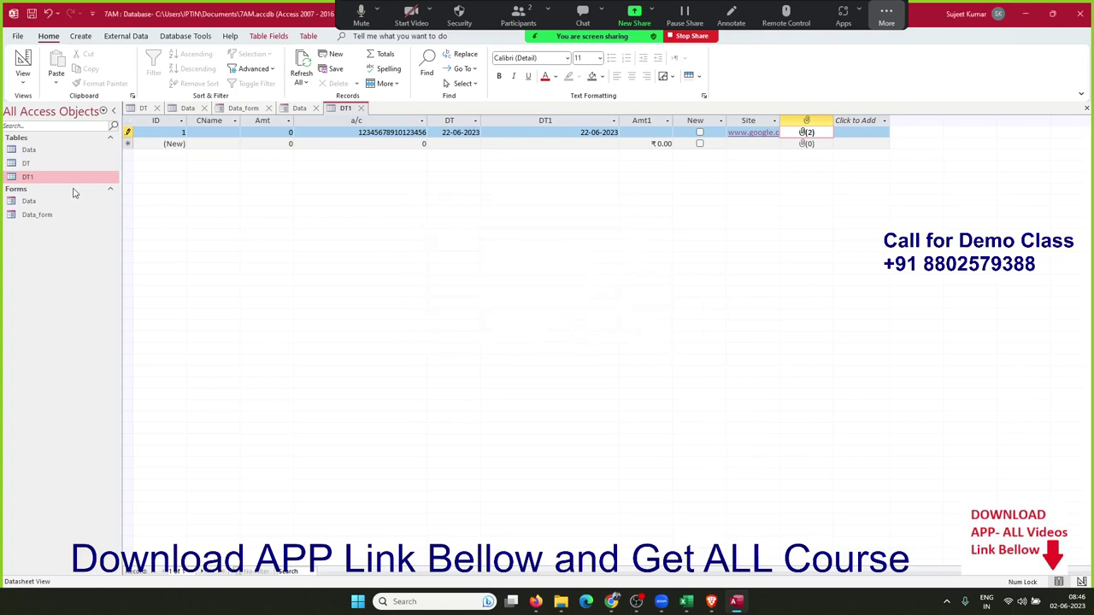
right_click(74, 180)
click(110, 205)
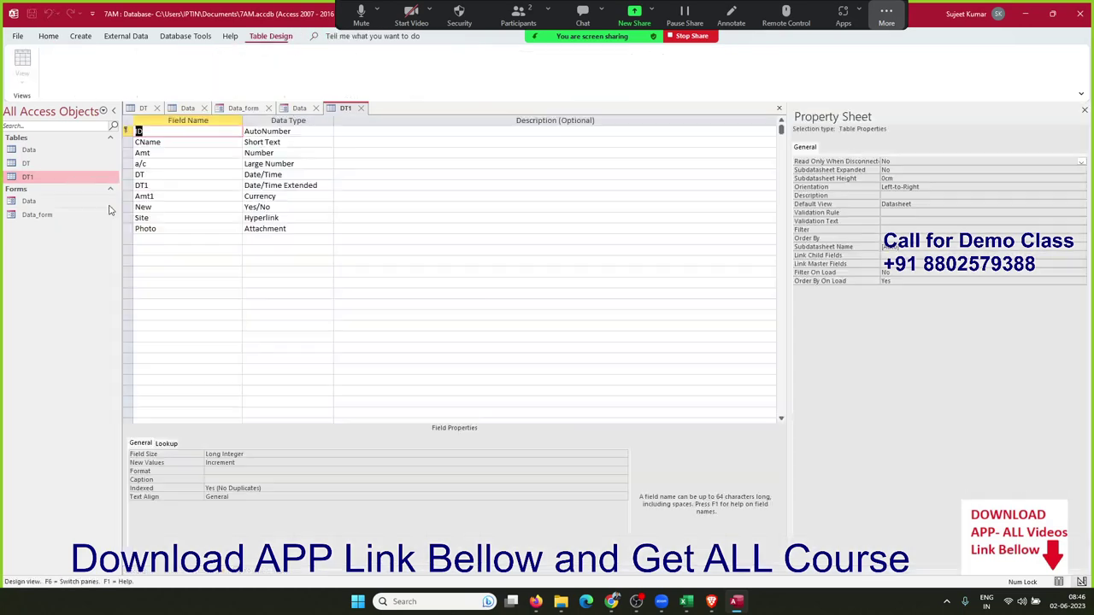
click(311, 237)
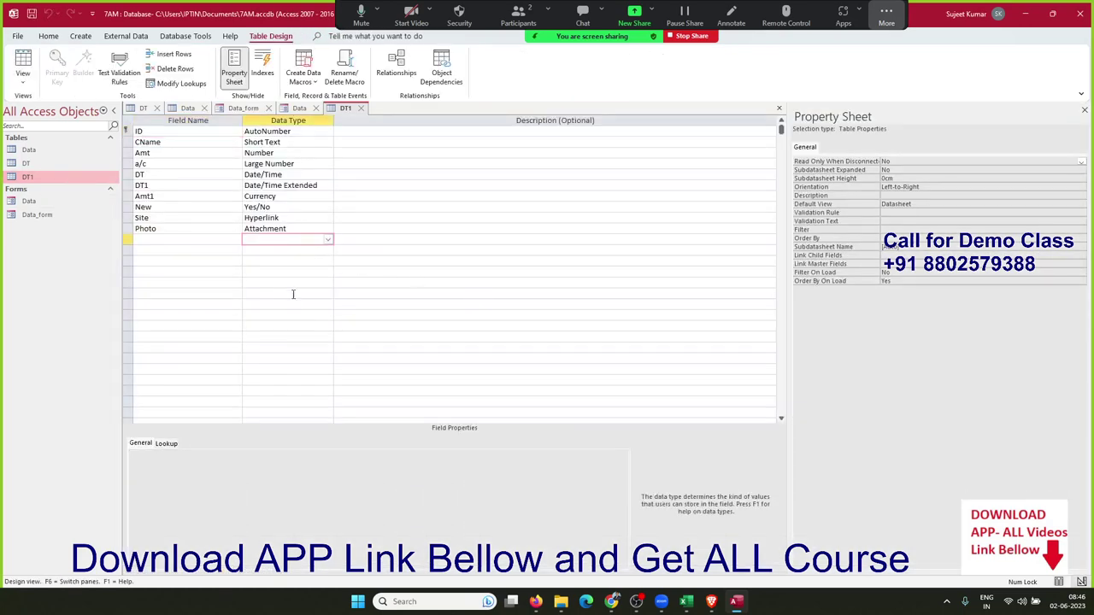
click(284, 229)
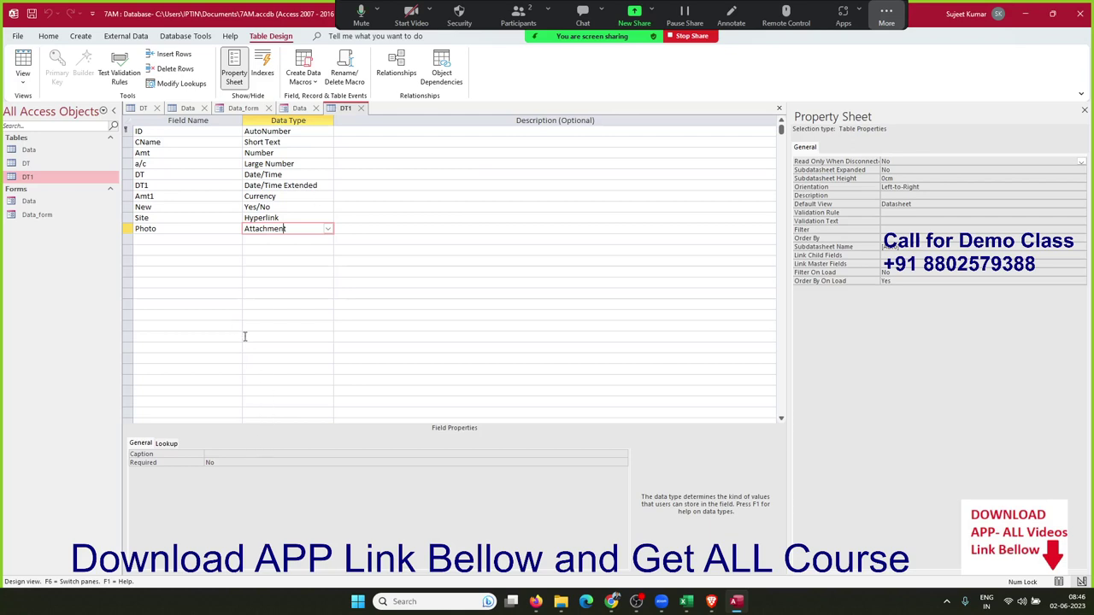
click(262, 216)
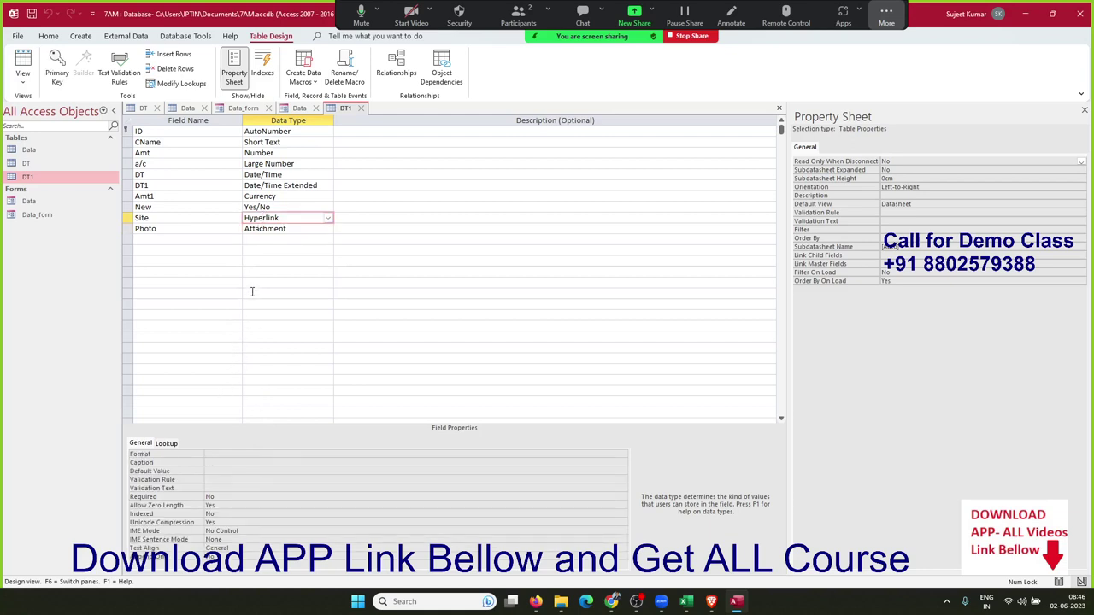
click(268, 206)
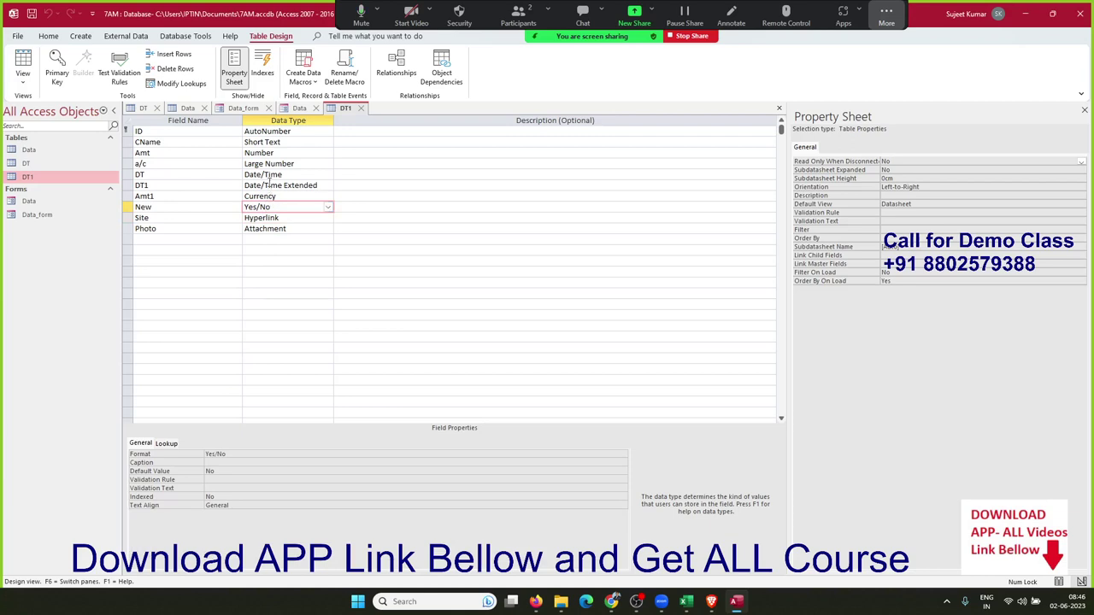
click(263, 163)
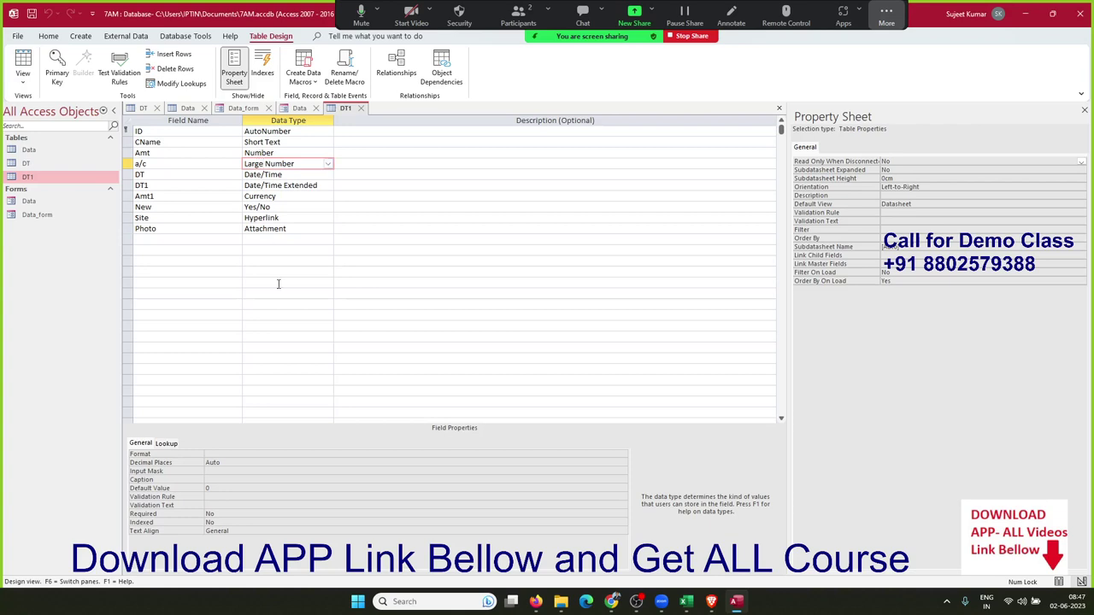
click(222, 510)
click(565, 521)
click(562, 505)
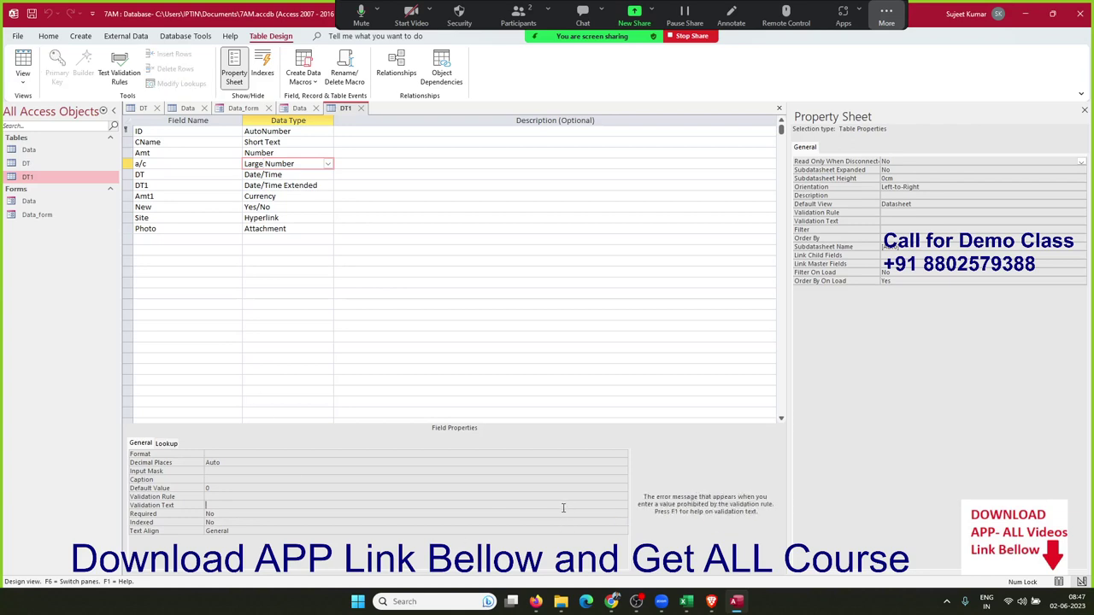
click(275, 153)
click(274, 142)
click(274, 132)
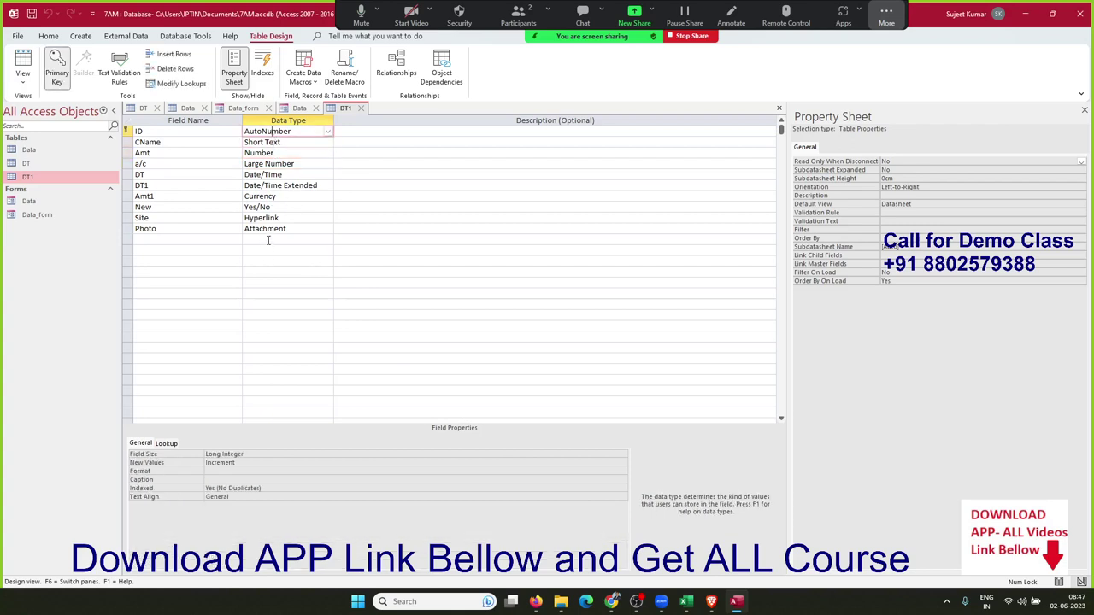
Inspect data types in DT1's design without changing them, then open the DT table's datasheet
click(270, 144)
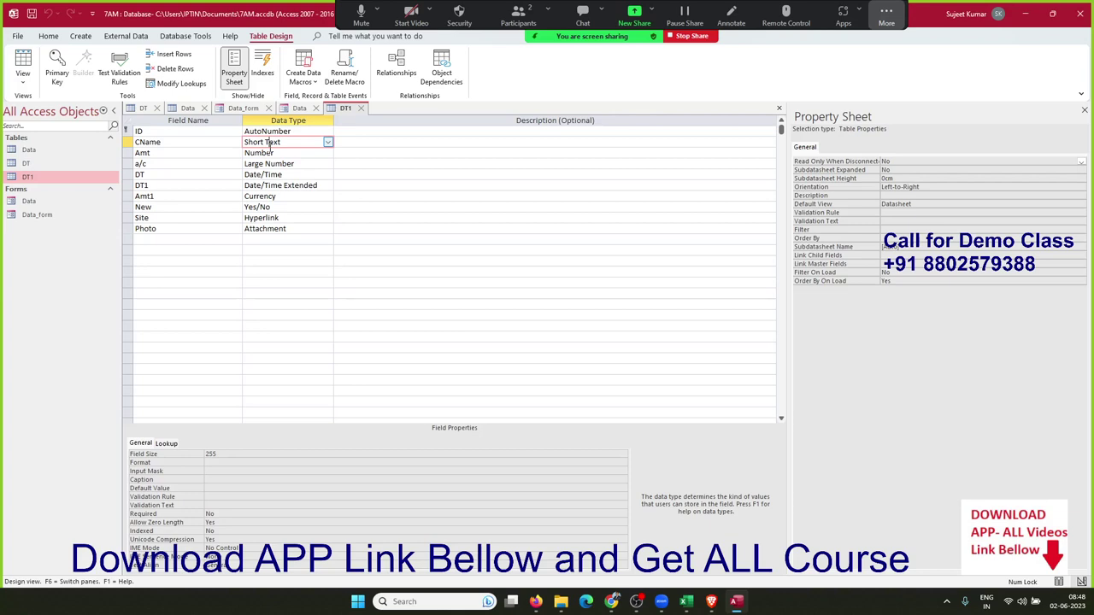
click(298, 240)
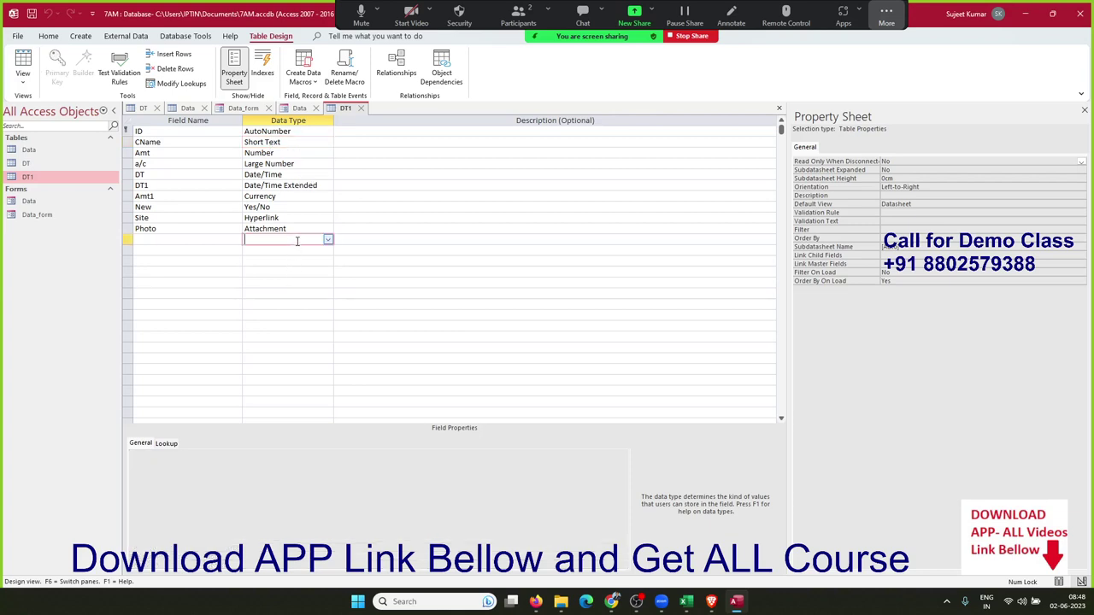
click(328, 240)
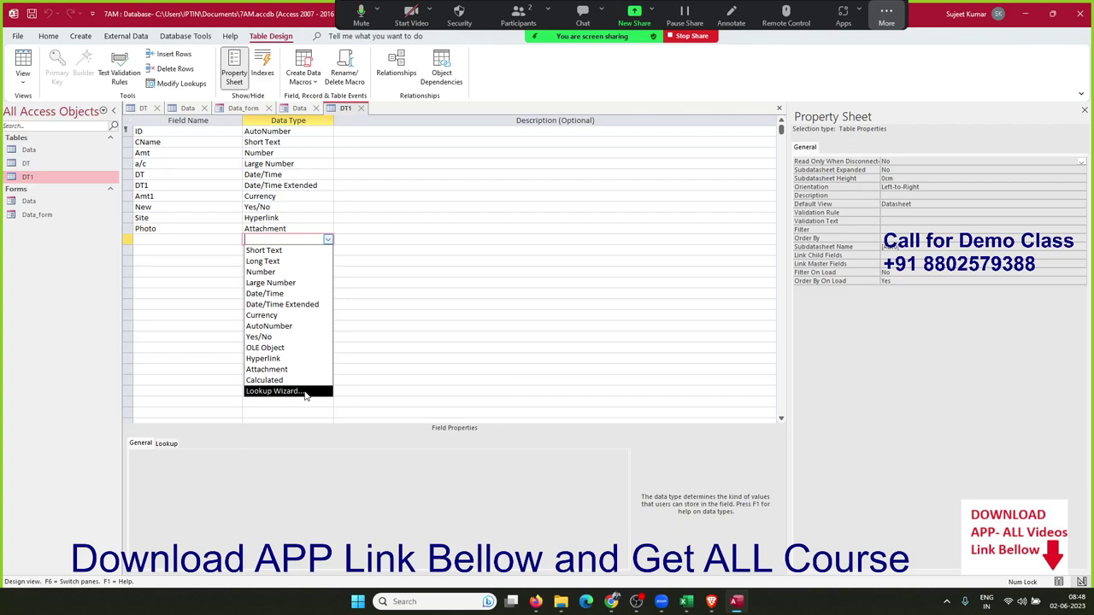
click(64, 294)
double_click(35, 164)
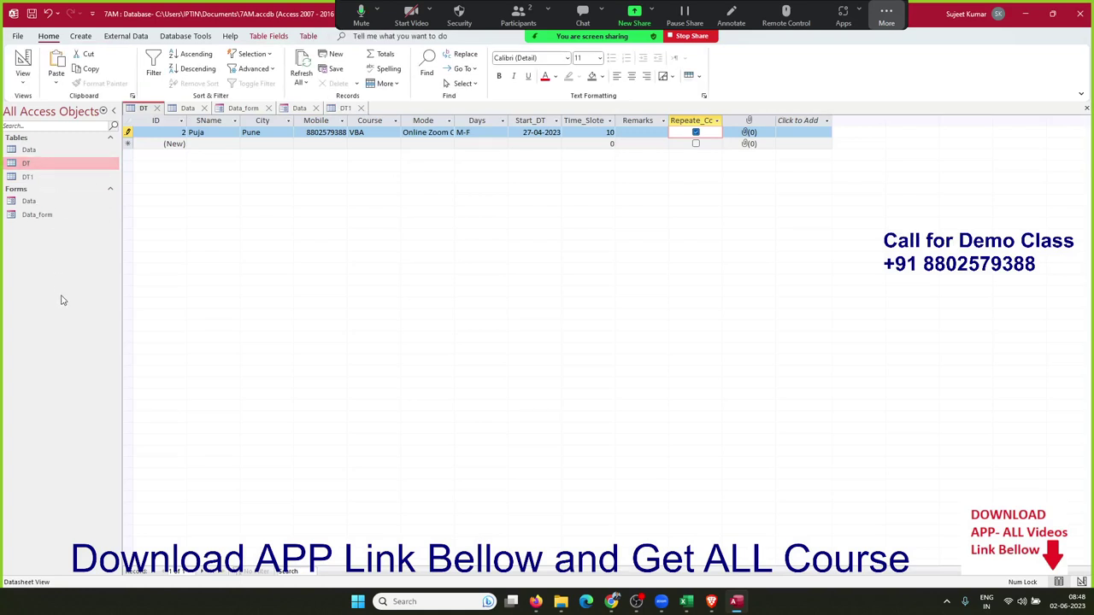
Create a new blank table with a Short Text column named City
click(80, 36)
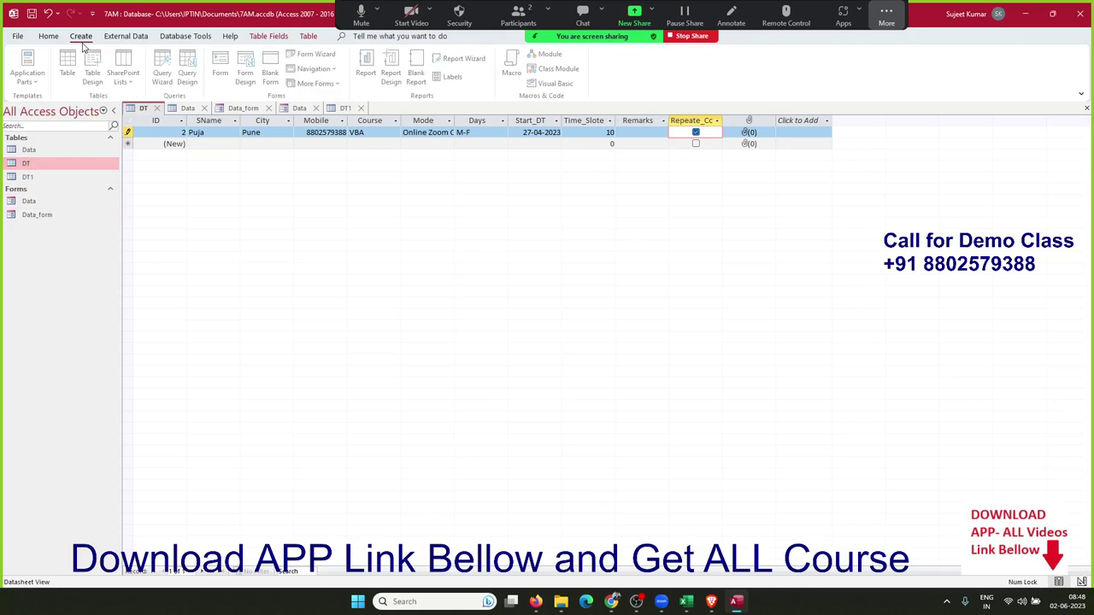
click(71, 60)
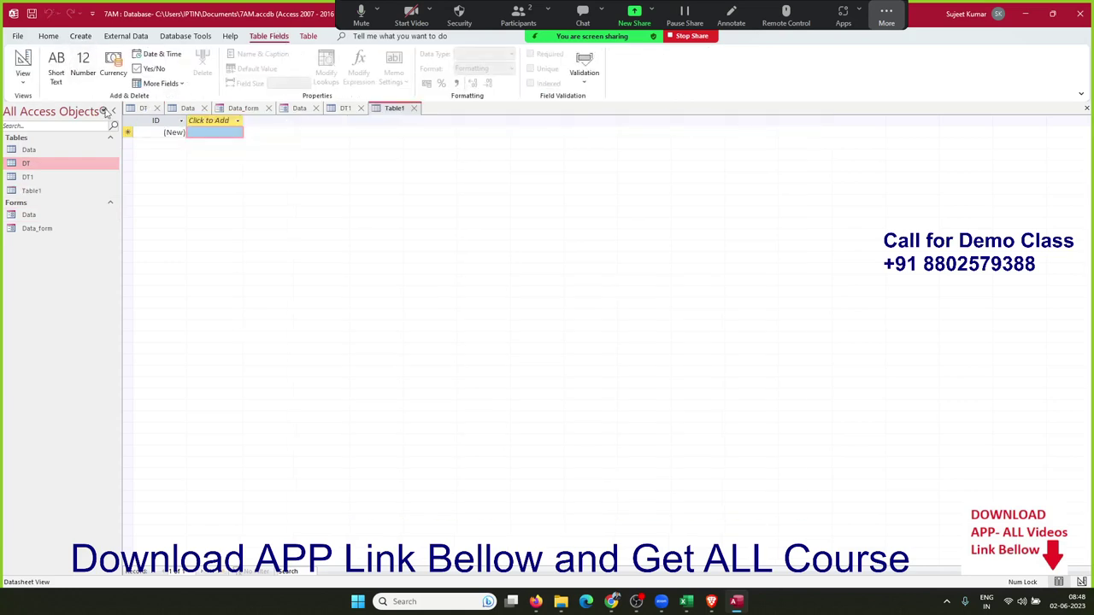
click(237, 124)
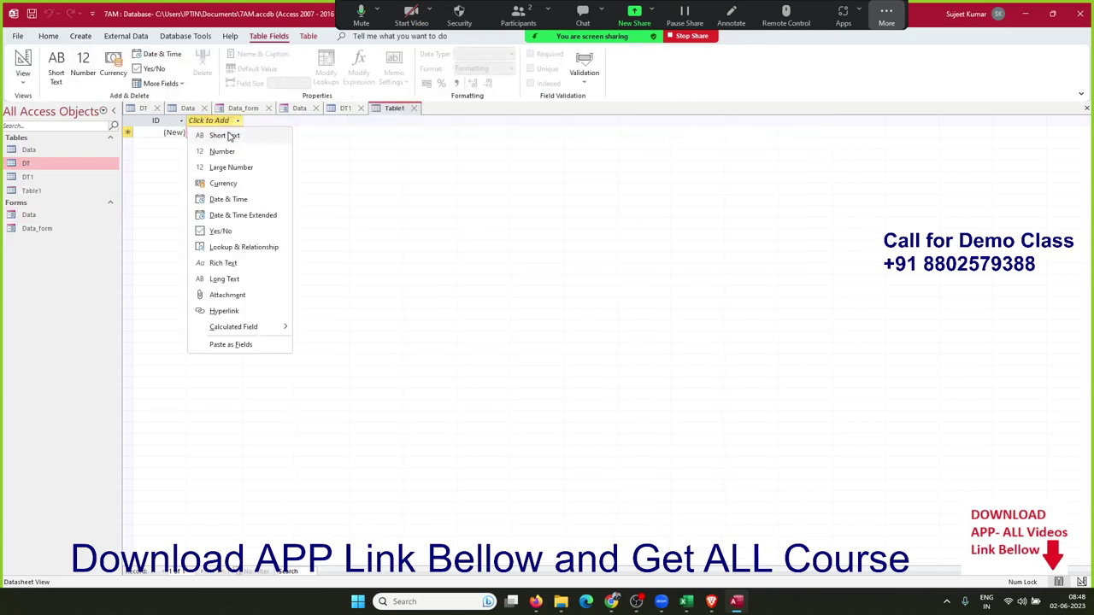
click(225, 136)
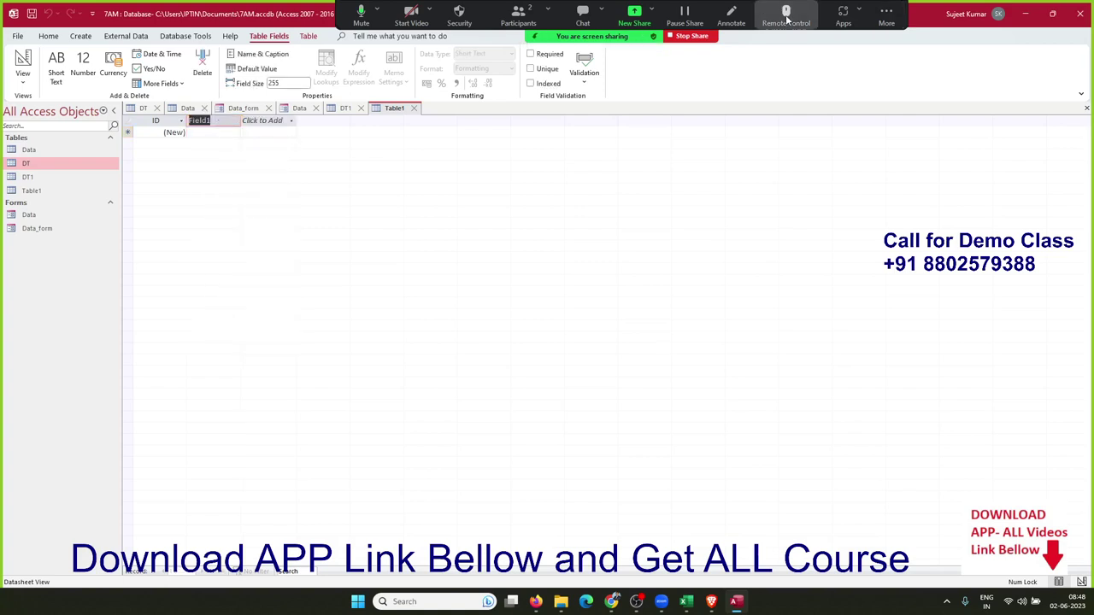
text(City)
key(Return)
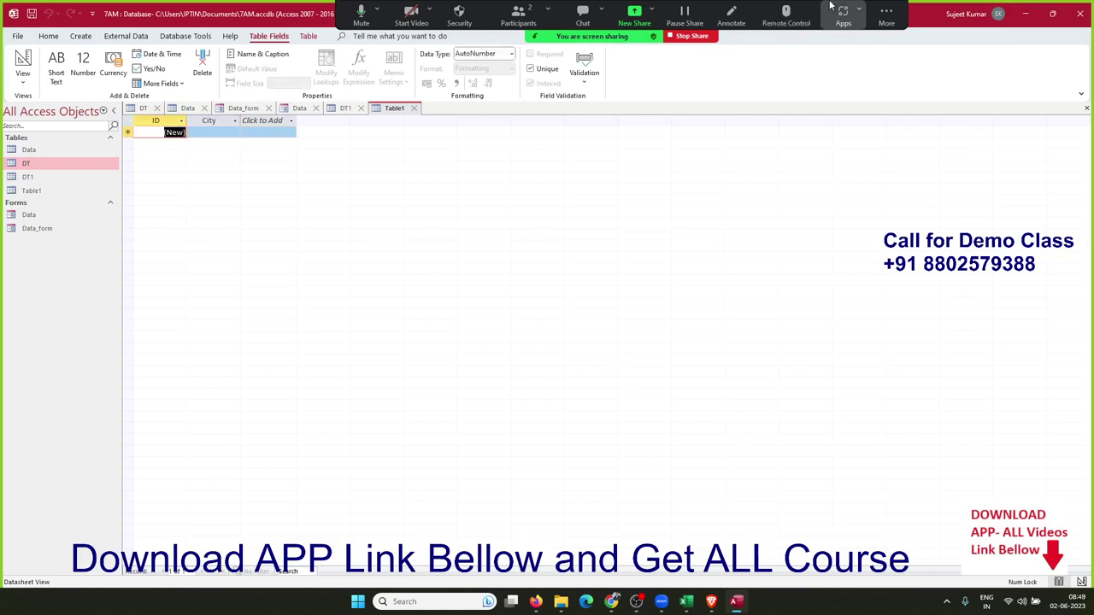
Enter the cities Pune, Noida, Delhi, Udaypur and Indore as separate records
key(Tab)
text(P)
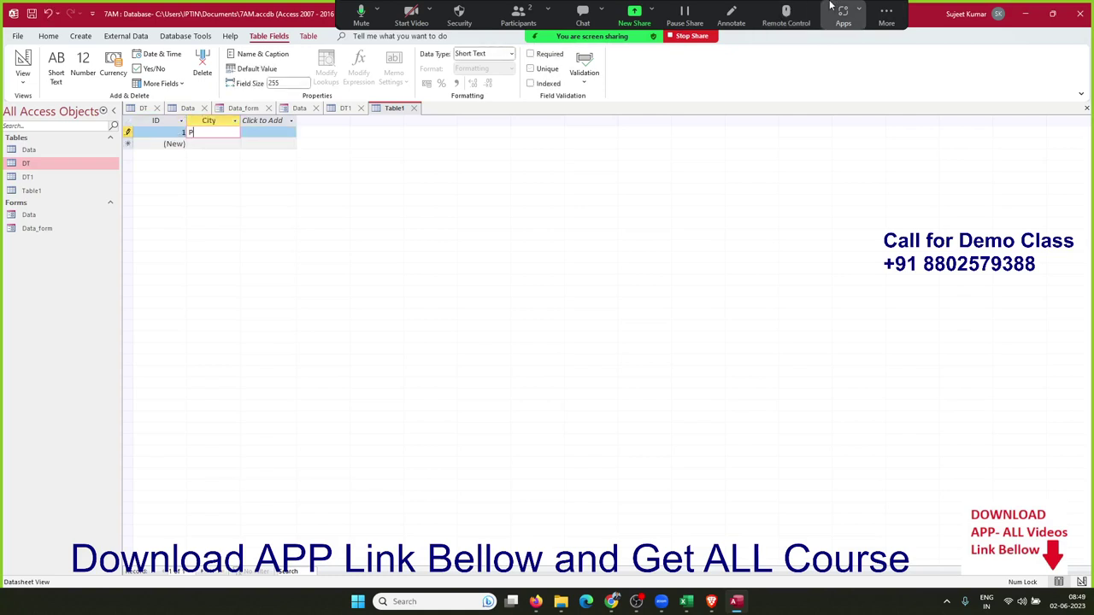
text(une)
key(Tab)
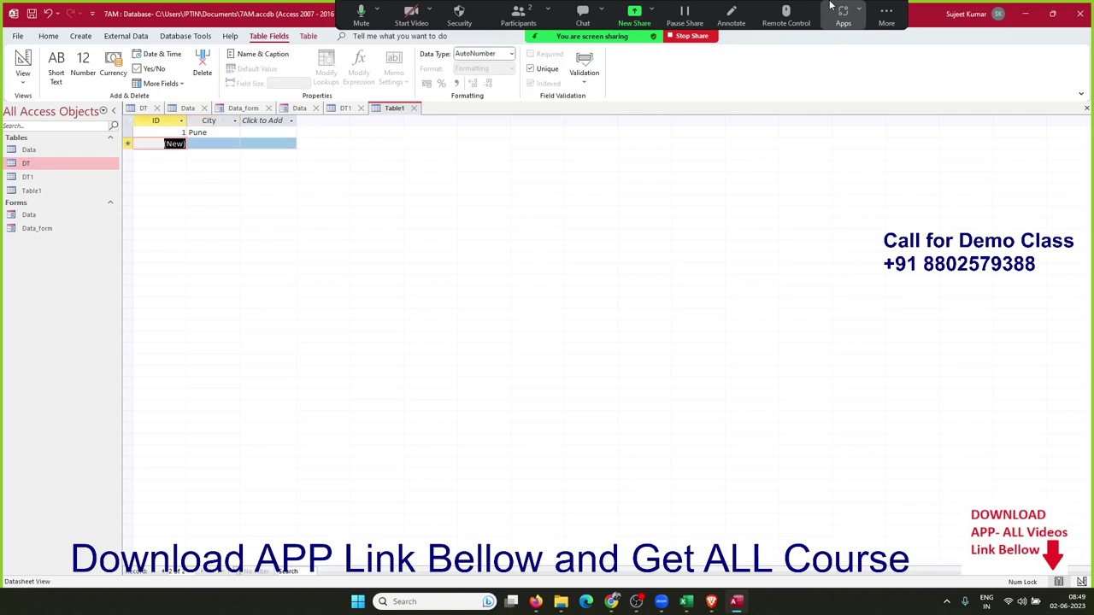
key(Tab)
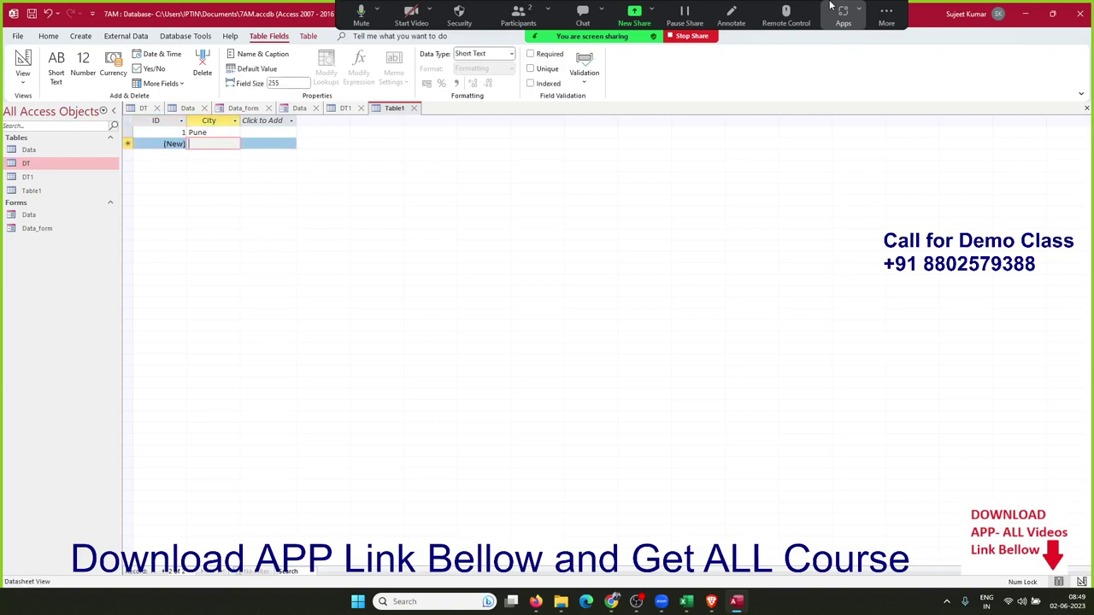
text(N)
text(oida)
key(Down)
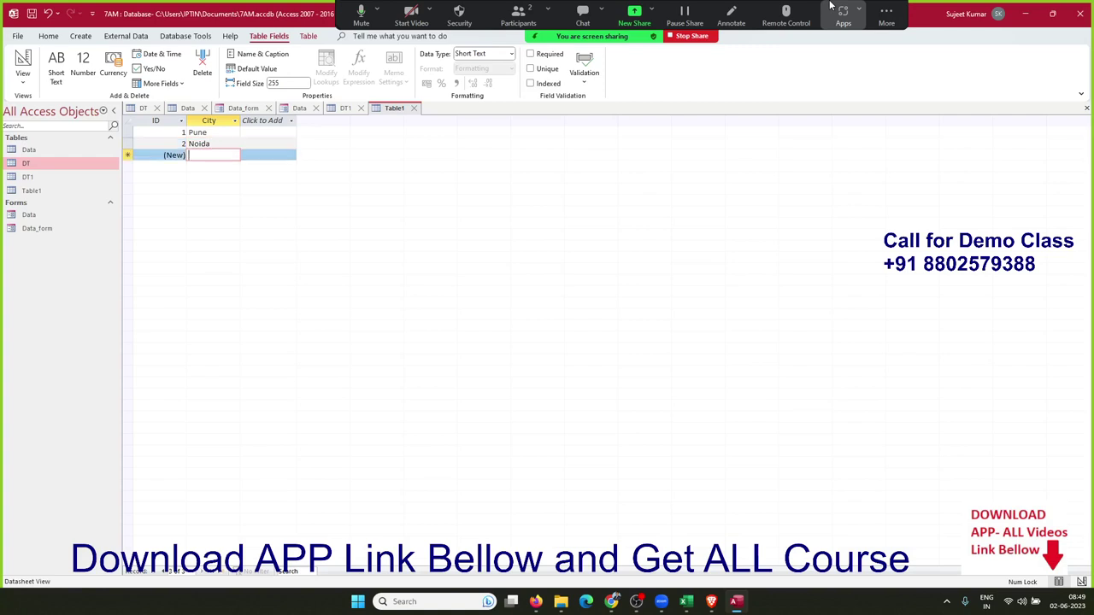
text(Delhi)
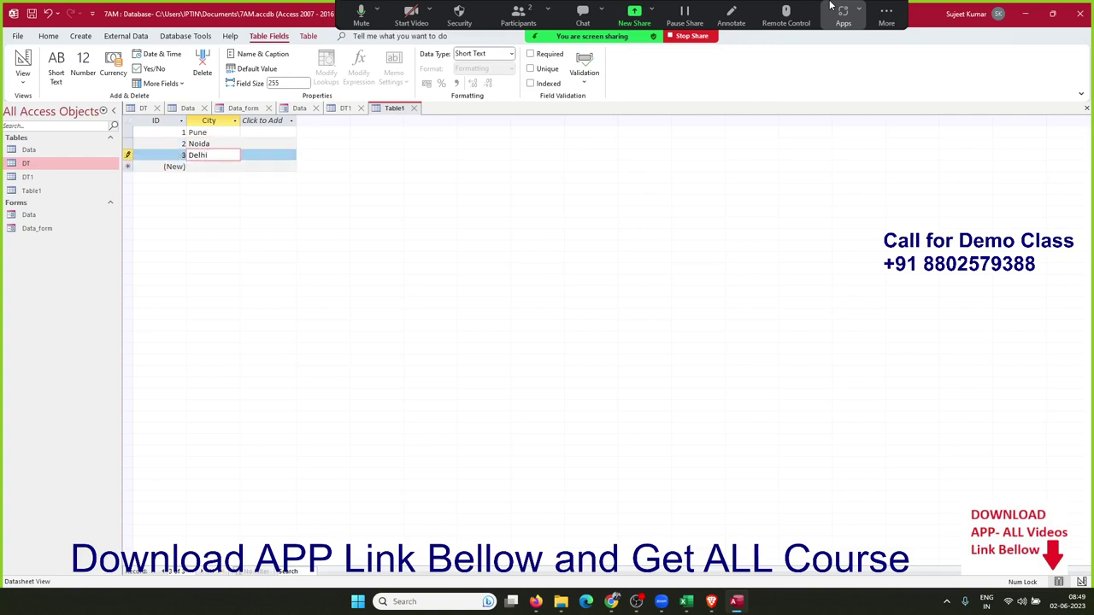
key(Down)
text(U)
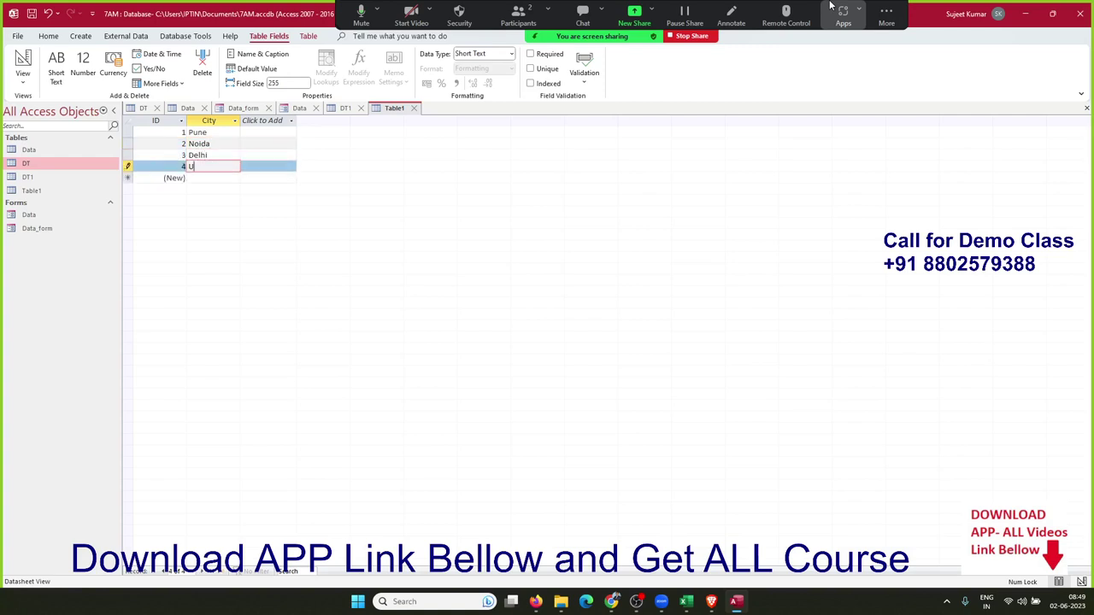
text(daypur)
key(Down)
text(In)
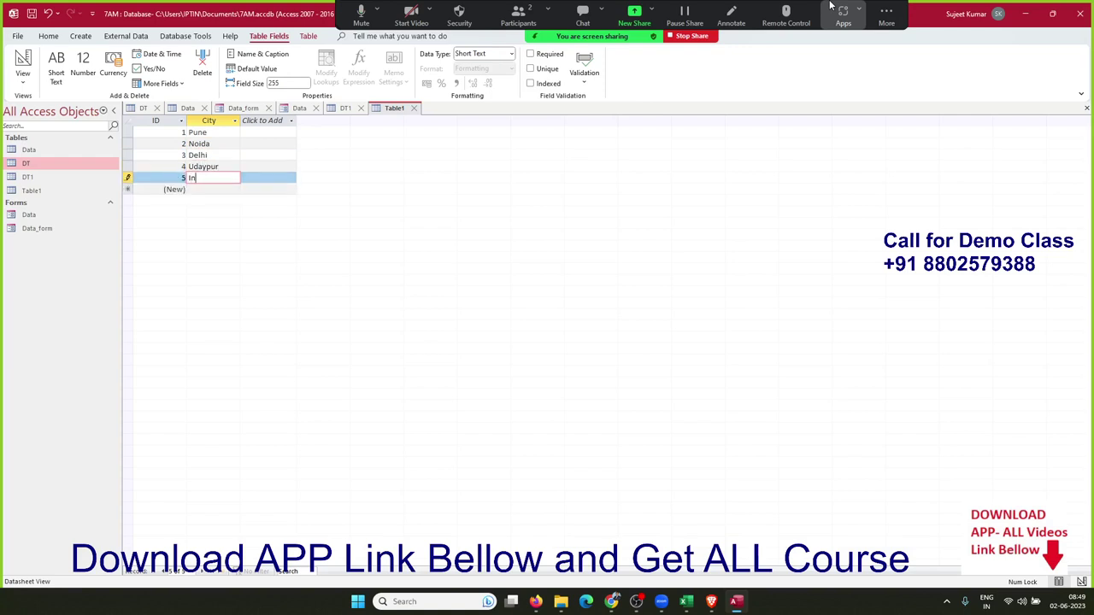
text(do)
text(re)
key(Down)
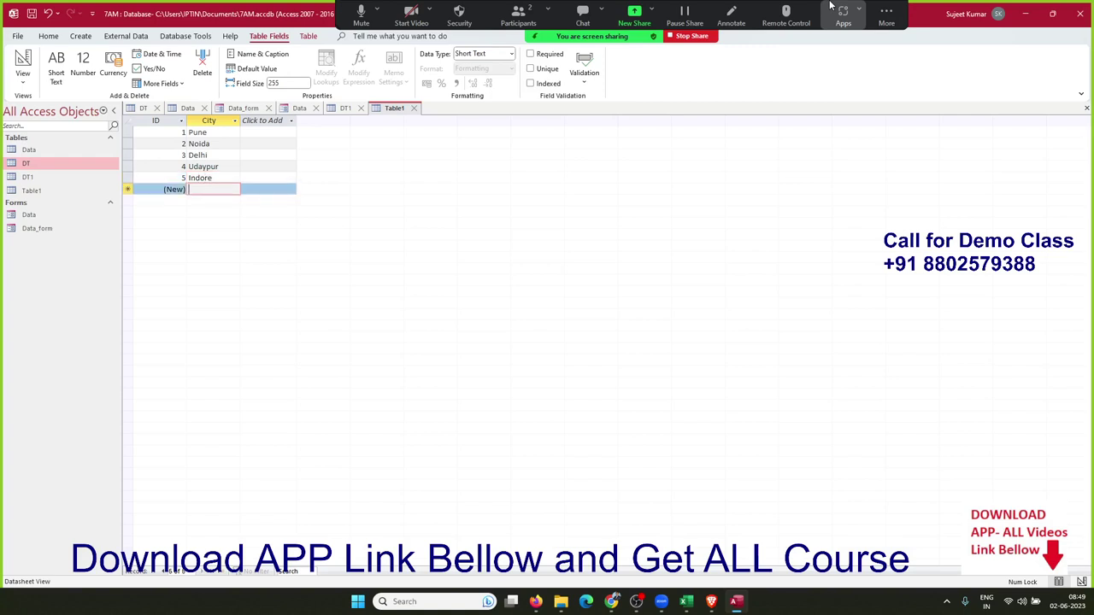
Add Kanpur as a sixth city and review the City value list
text(Kan)
text(pur)
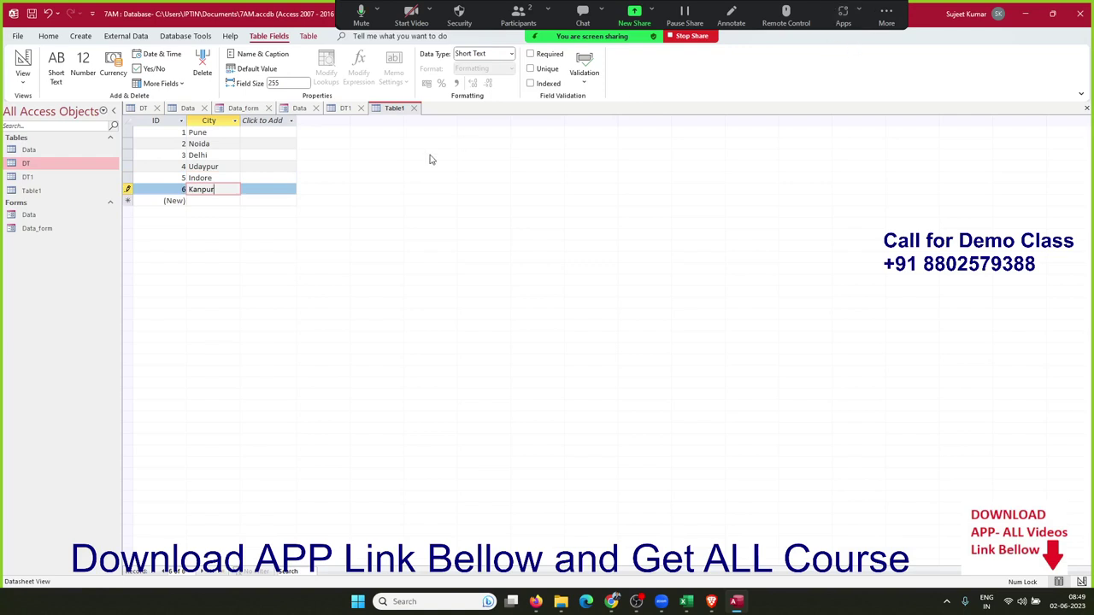
click(235, 122)
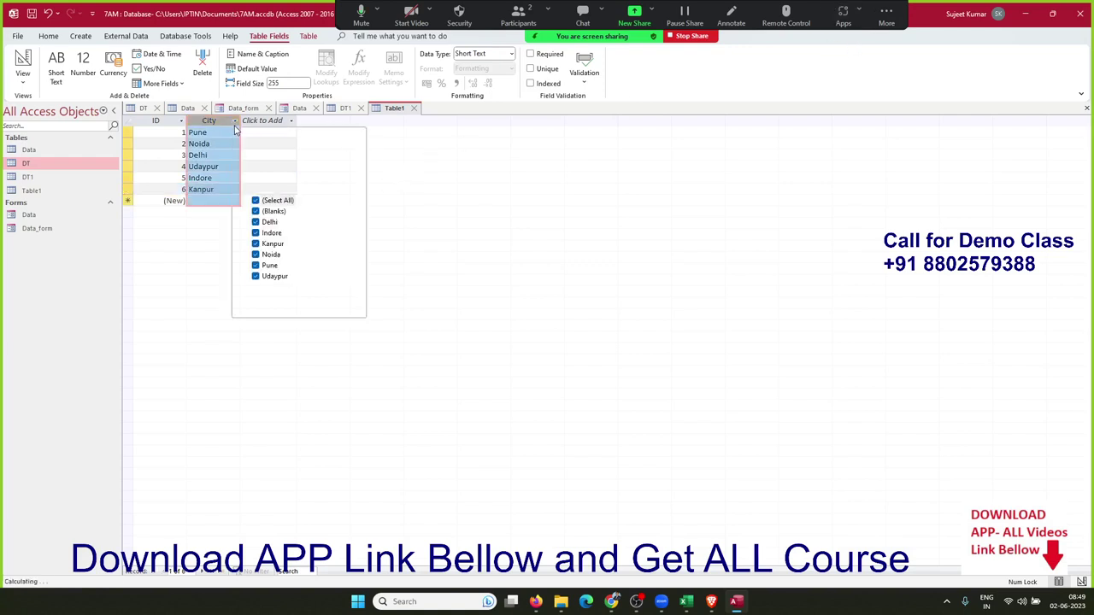
click(211, 241)
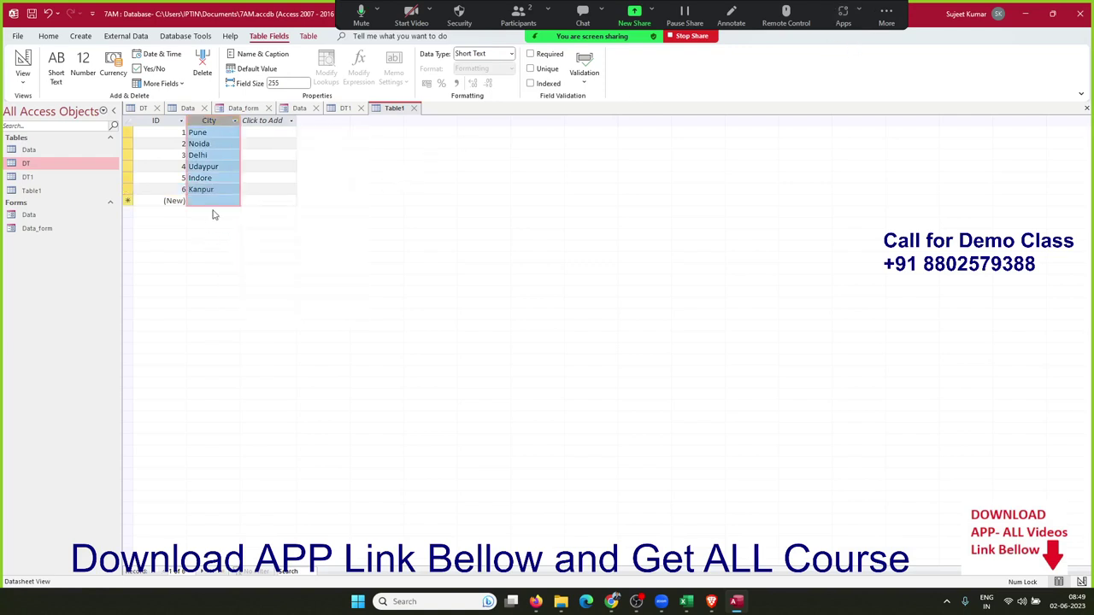
click(236, 120)
click(480, 173)
Close the new table and save it under the name CT
click(415, 108)
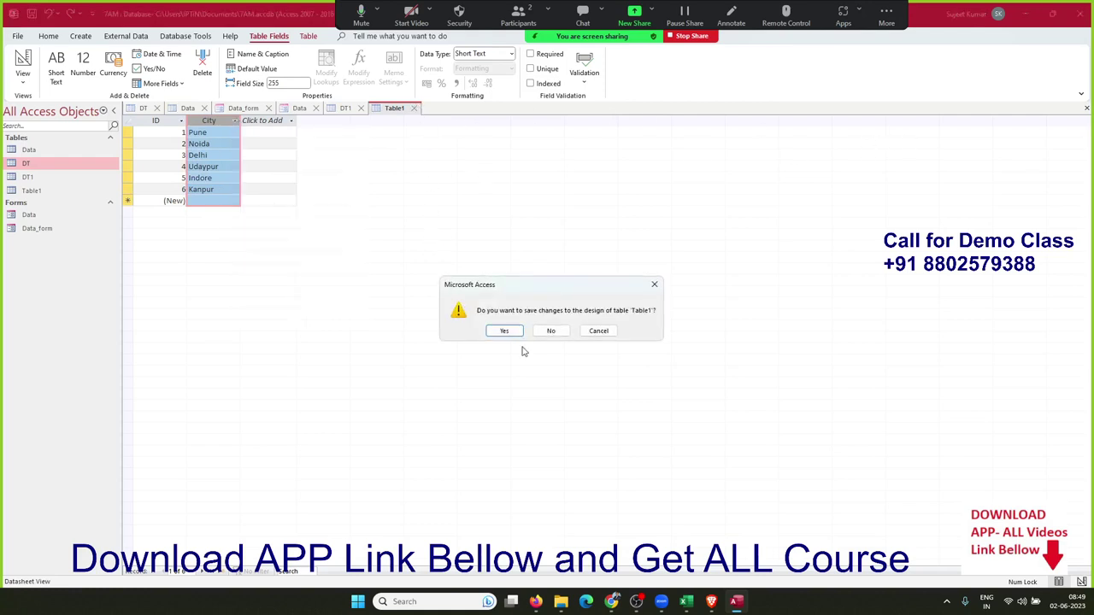
click(516, 333)
text(C)
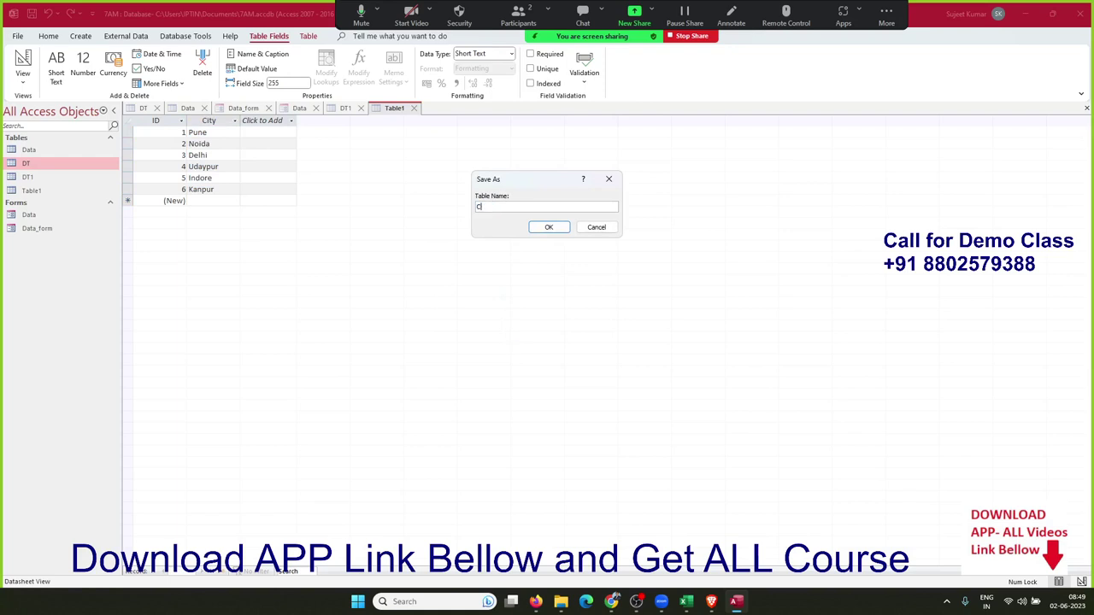
text(T)
click(549, 227)
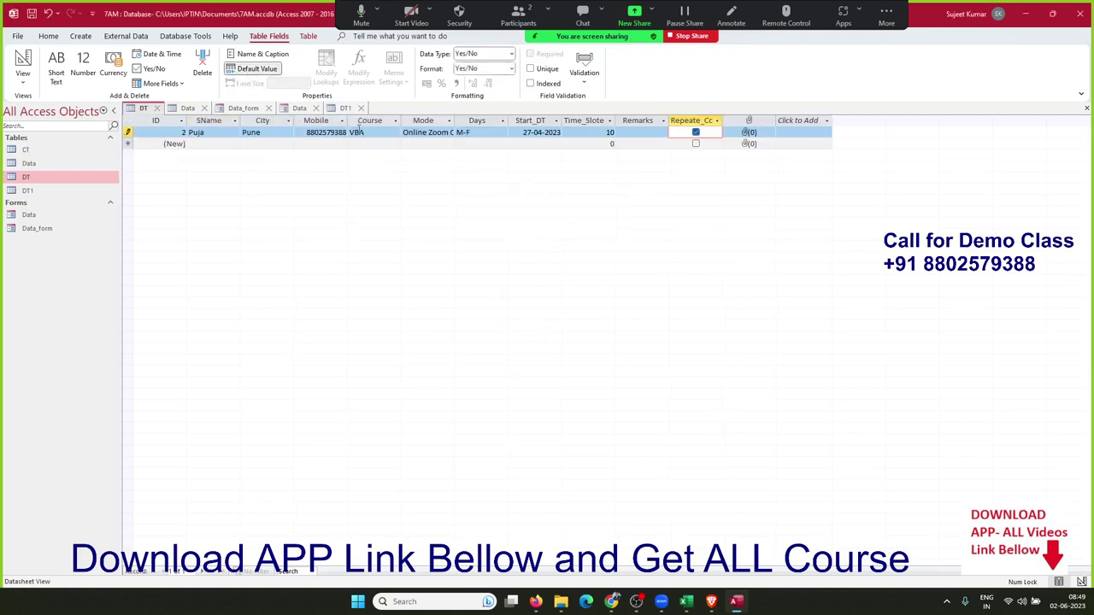
Add a new field named City below Photo in DT1's design
click(345, 110)
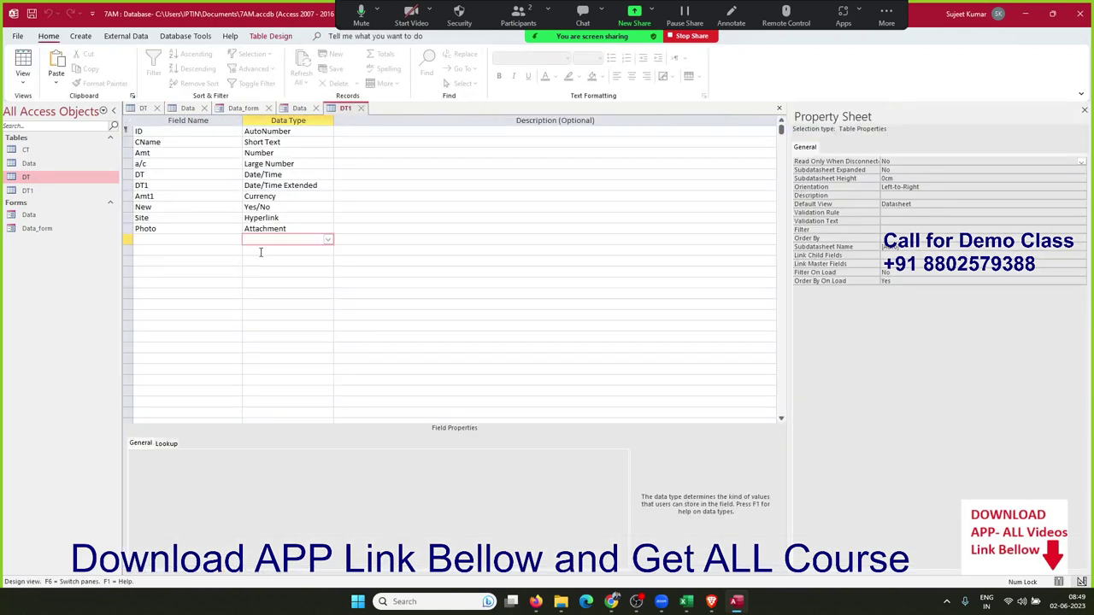
click(202, 240)
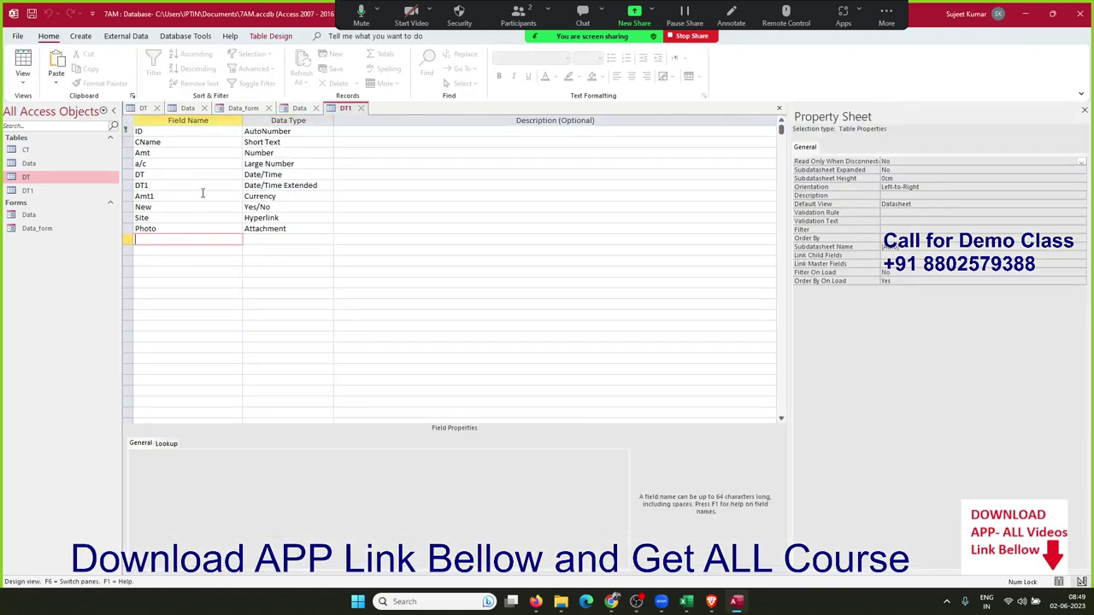
text(City)
key(Tab)
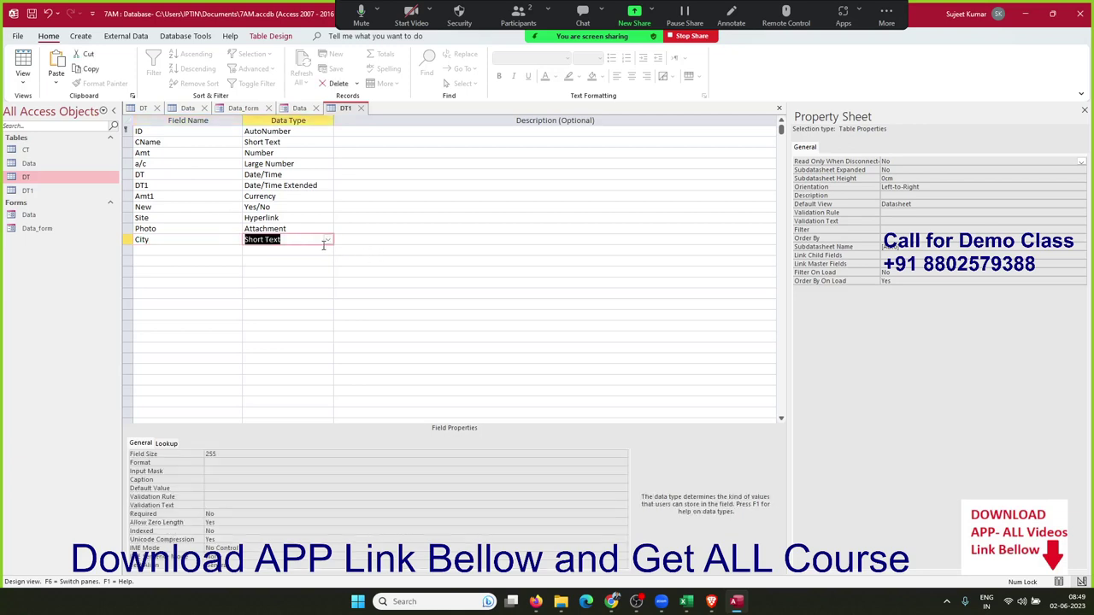
key(Down)
Run the Lookup Wizard for City using CT's City field, advancing to column widths
click(321, 239)
click(327, 239)
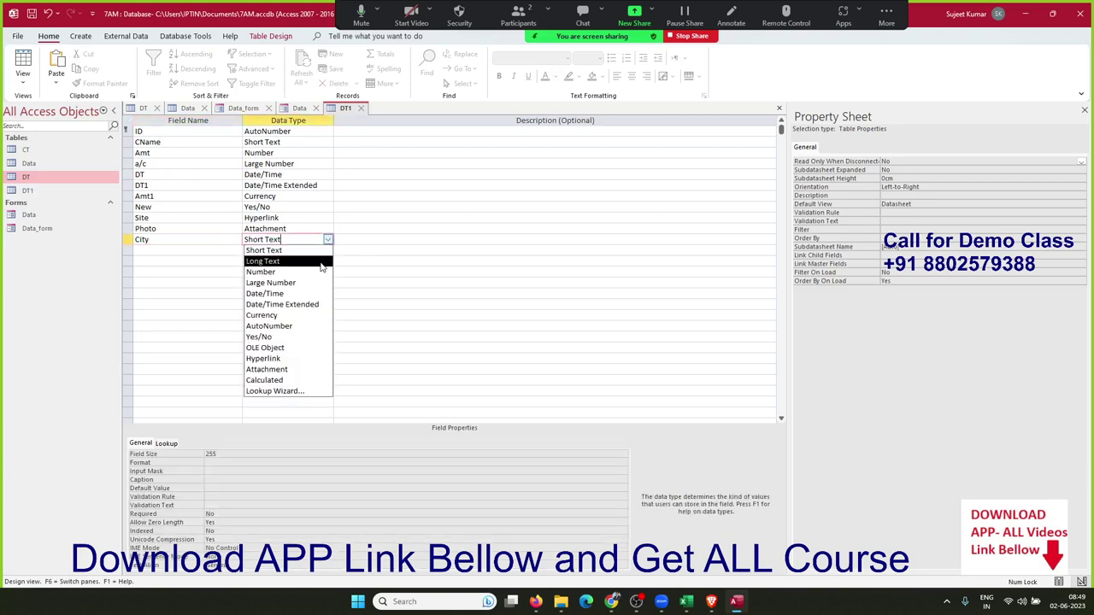
click(260, 392)
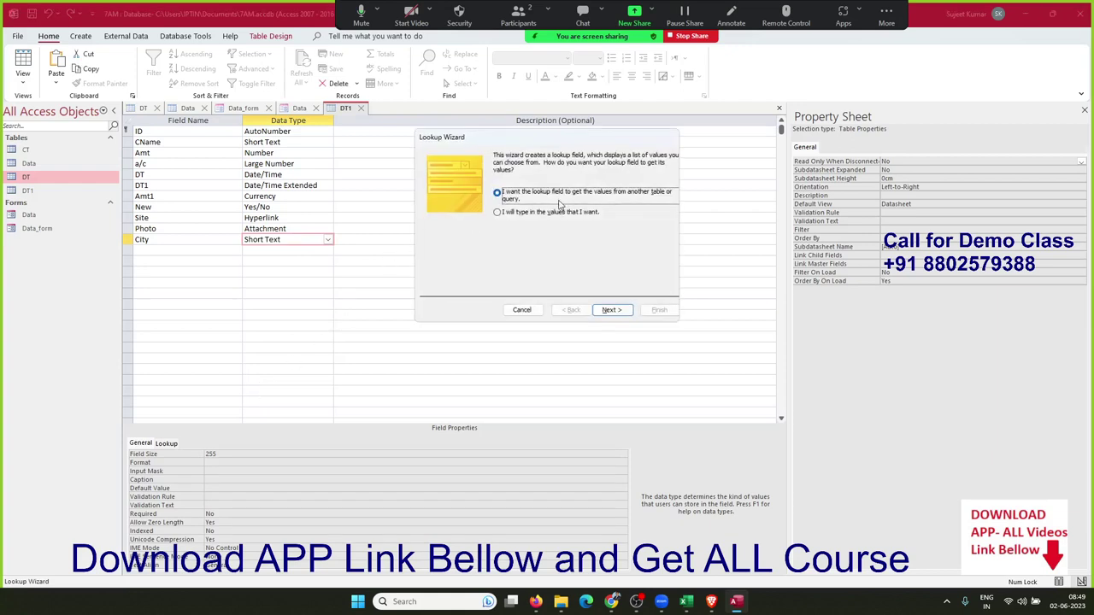
click(608, 310)
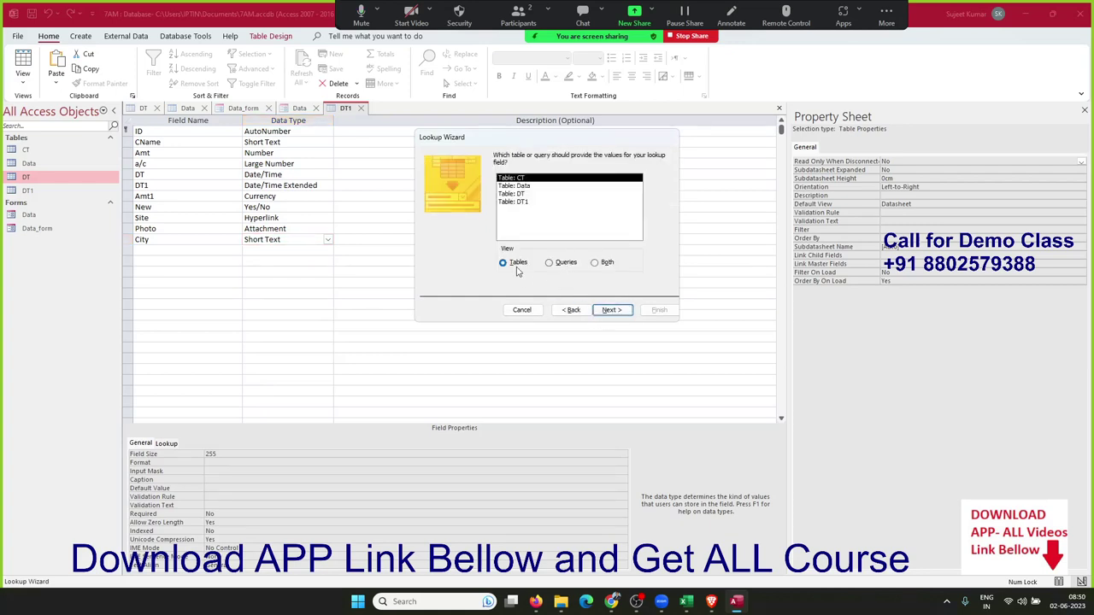
click(611, 310)
click(470, 241)
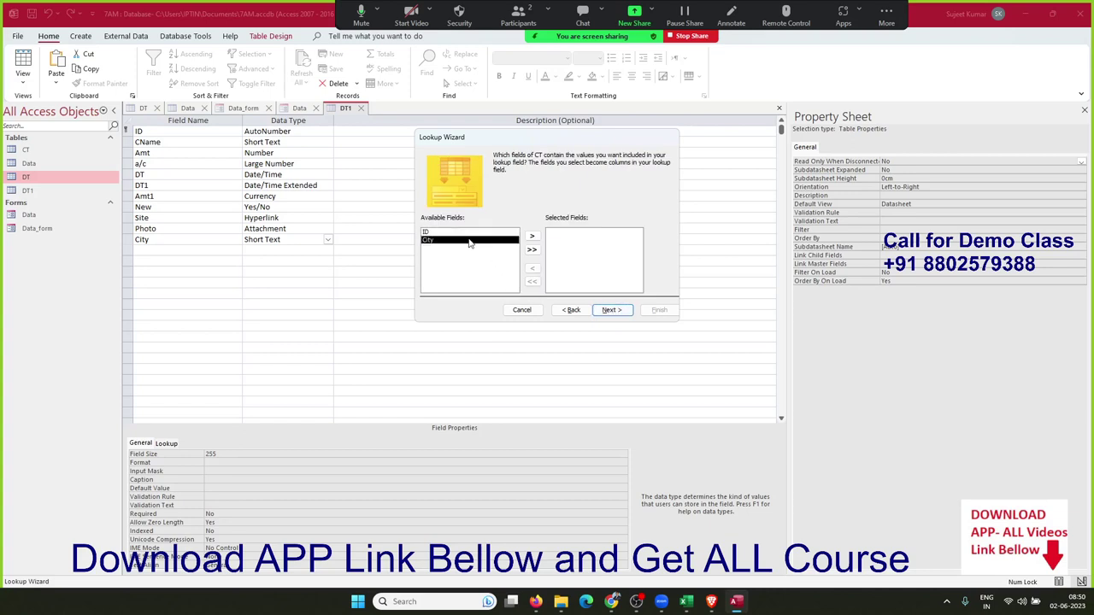
click(532, 235)
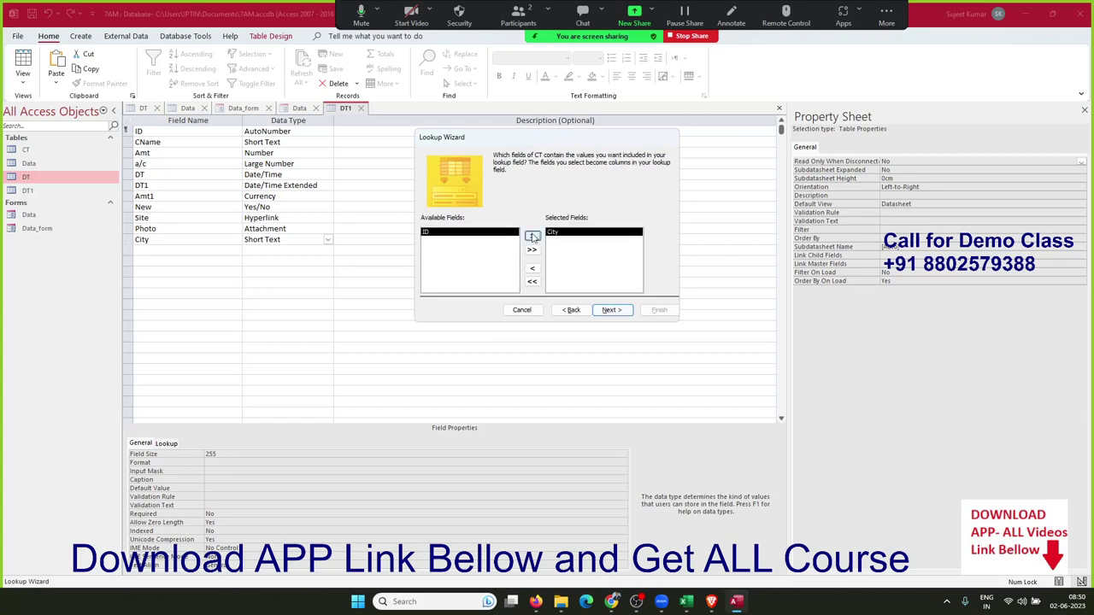
click(610, 310)
click(612, 310)
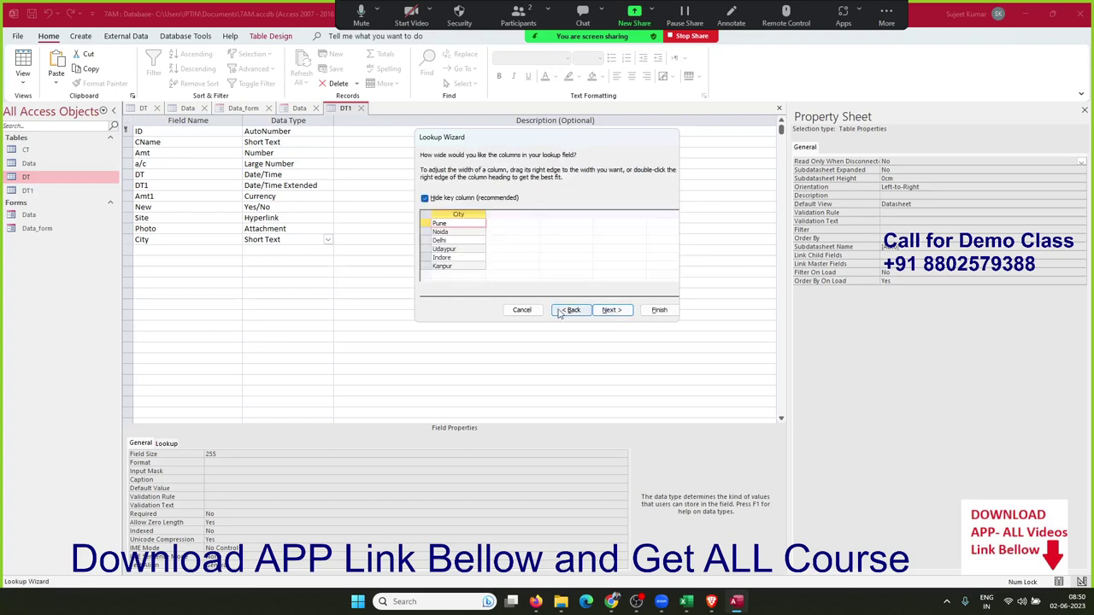
Restart the City Lookup Wizard, taking values from the CT table
click(521, 310)
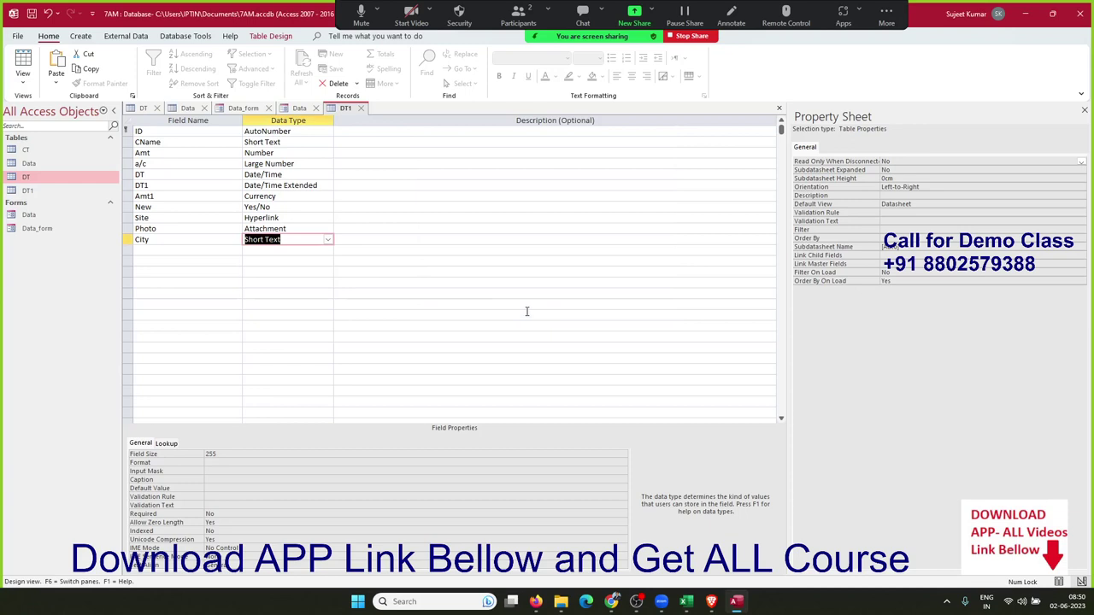
click(327, 240)
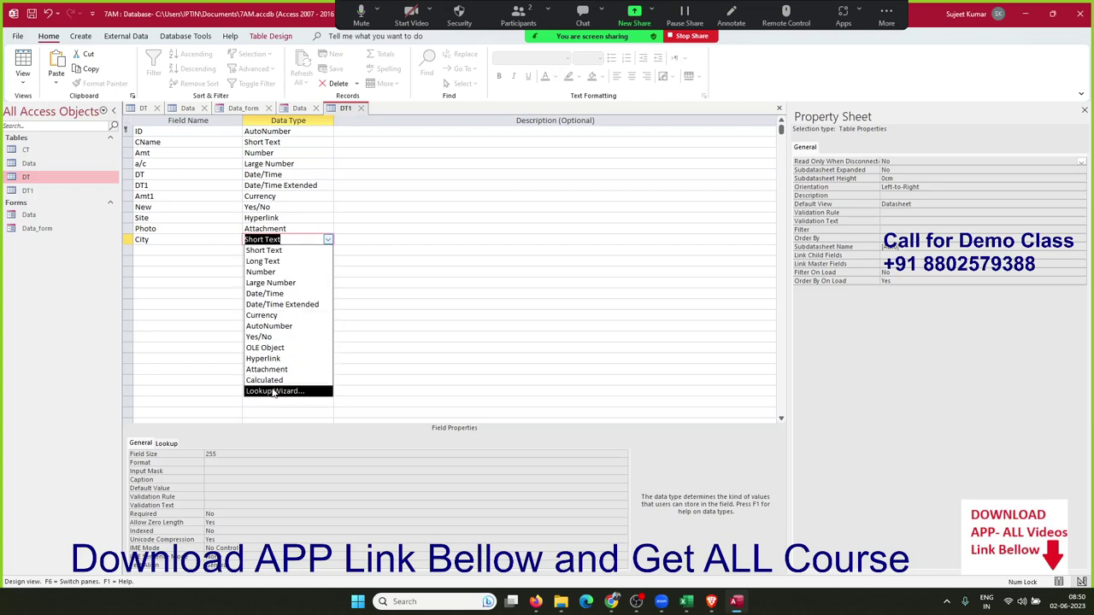
click(273, 391)
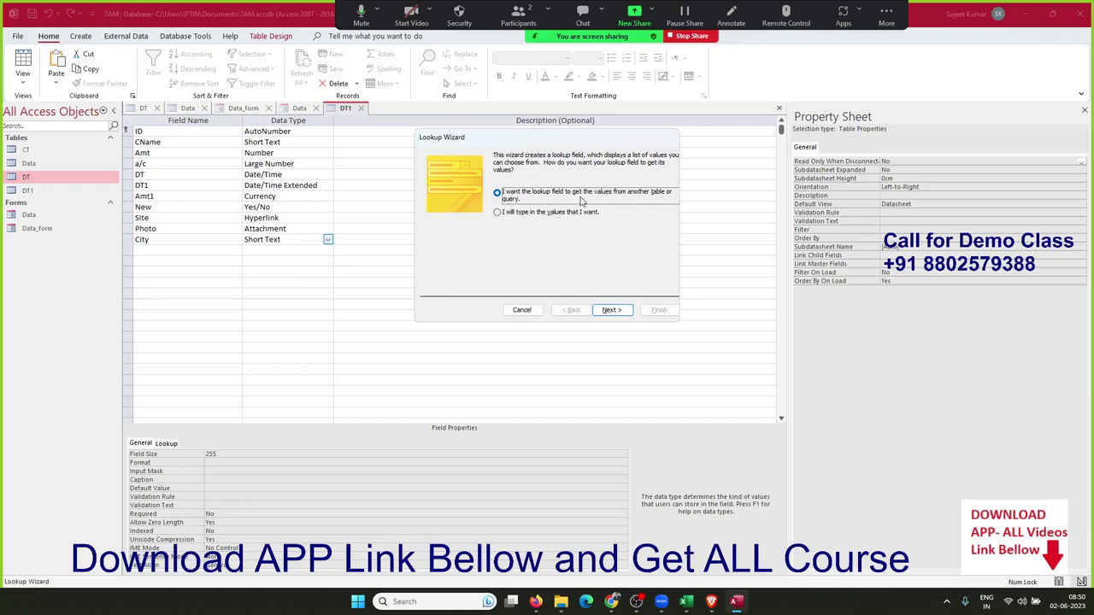
click(605, 310)
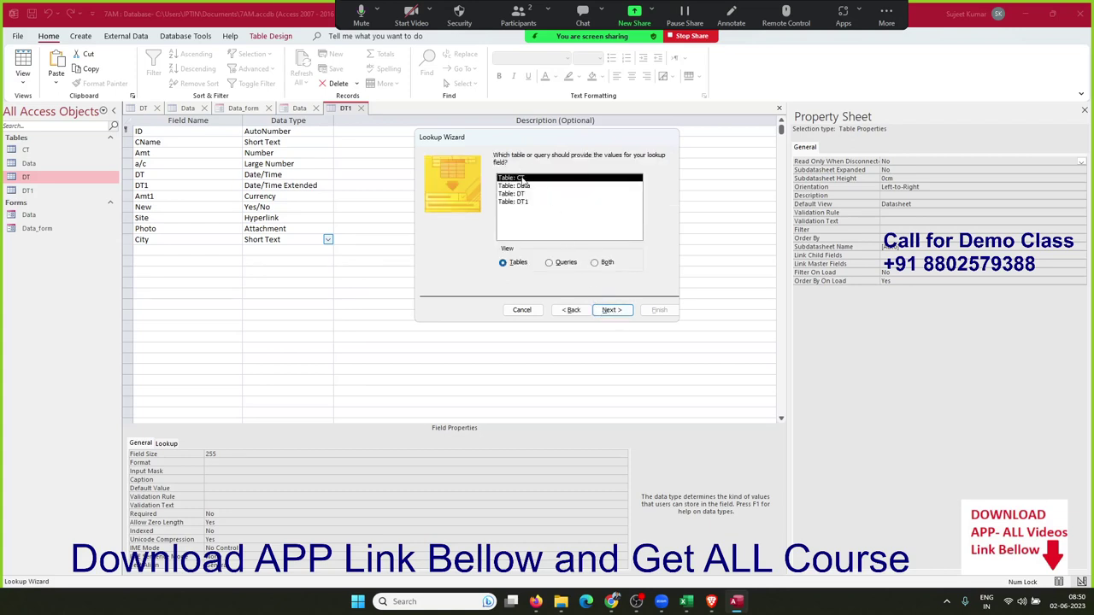
click(601, 312)
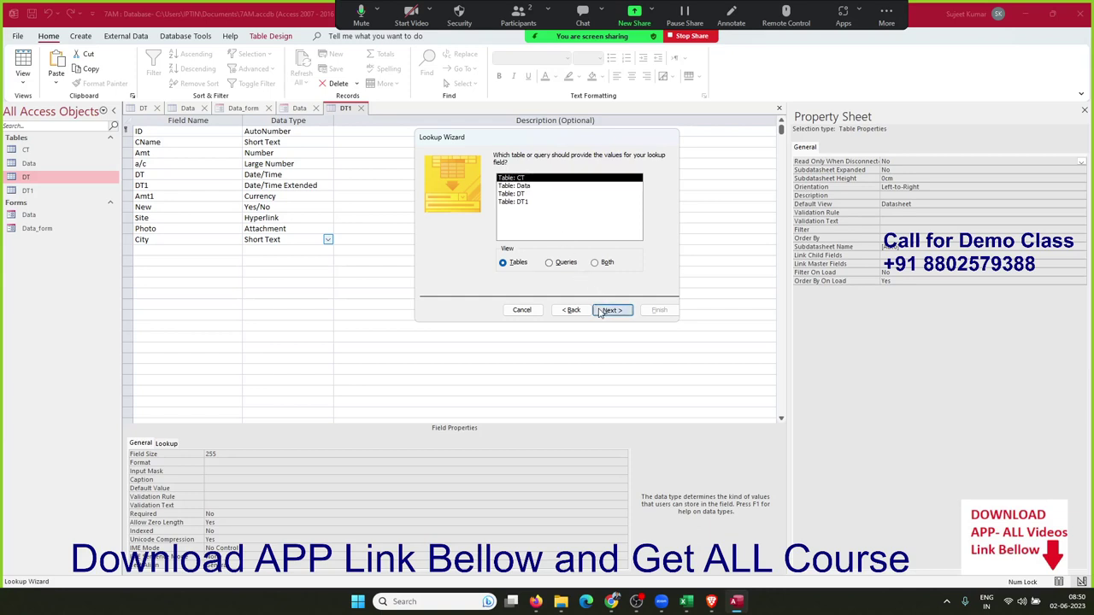
Add CT's City field, finish the lookup, then save and close DT1's design
click(485, 241)
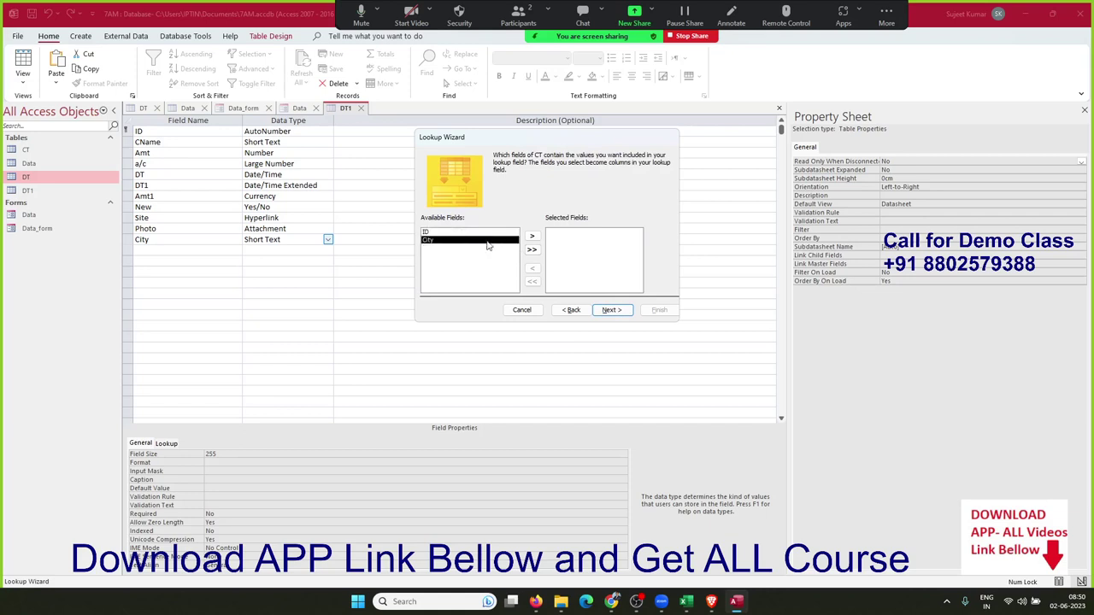
click(530, 237)
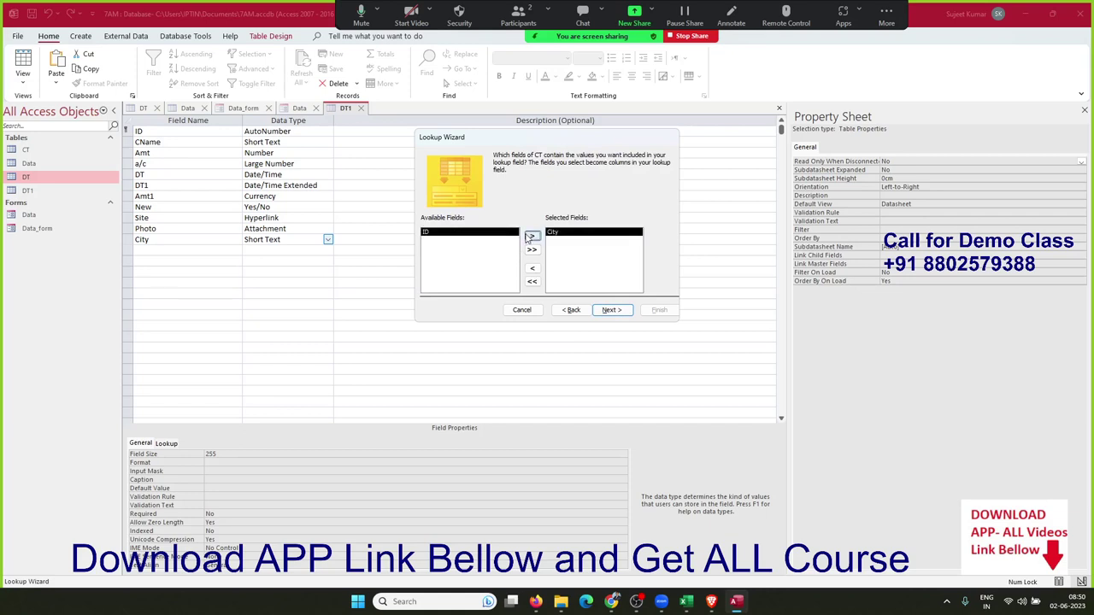
click(621, 312)
click(622, 313)
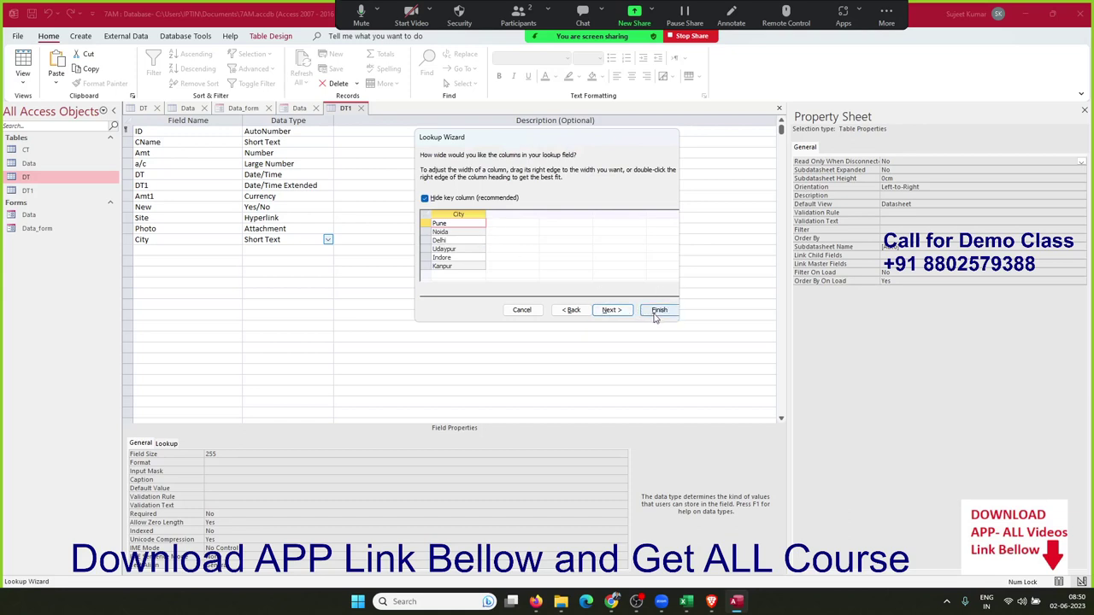
click(655, 314)
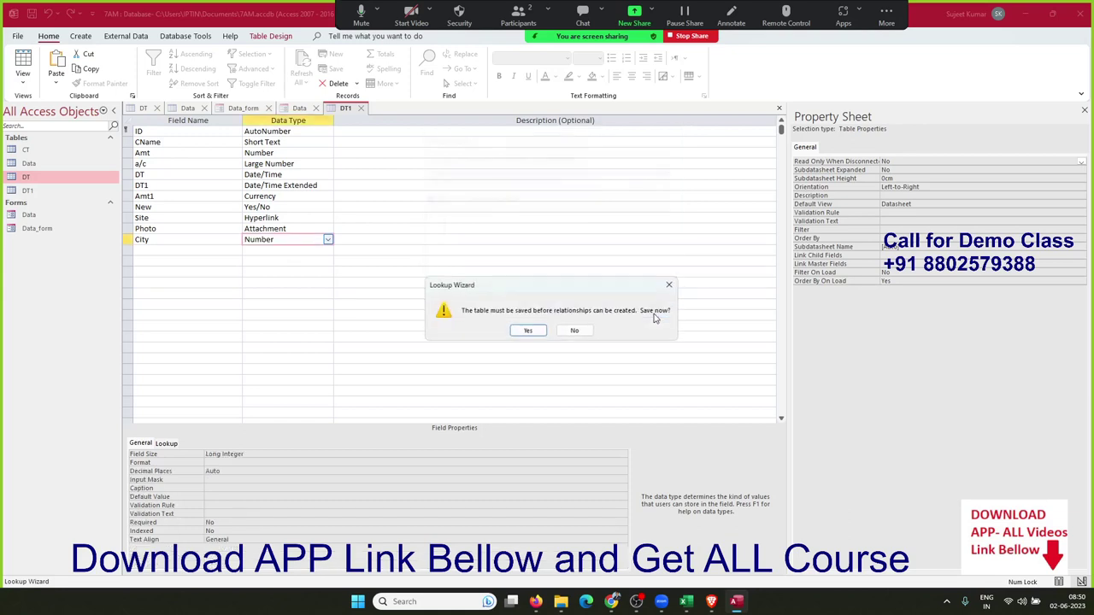
click(530, 329)
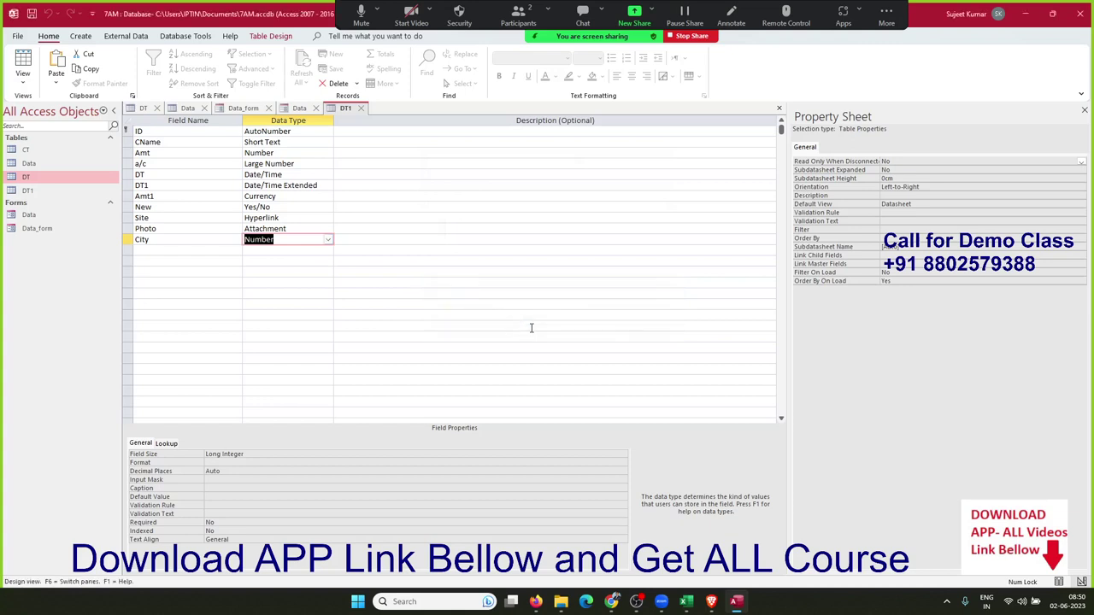
click(361, 109)
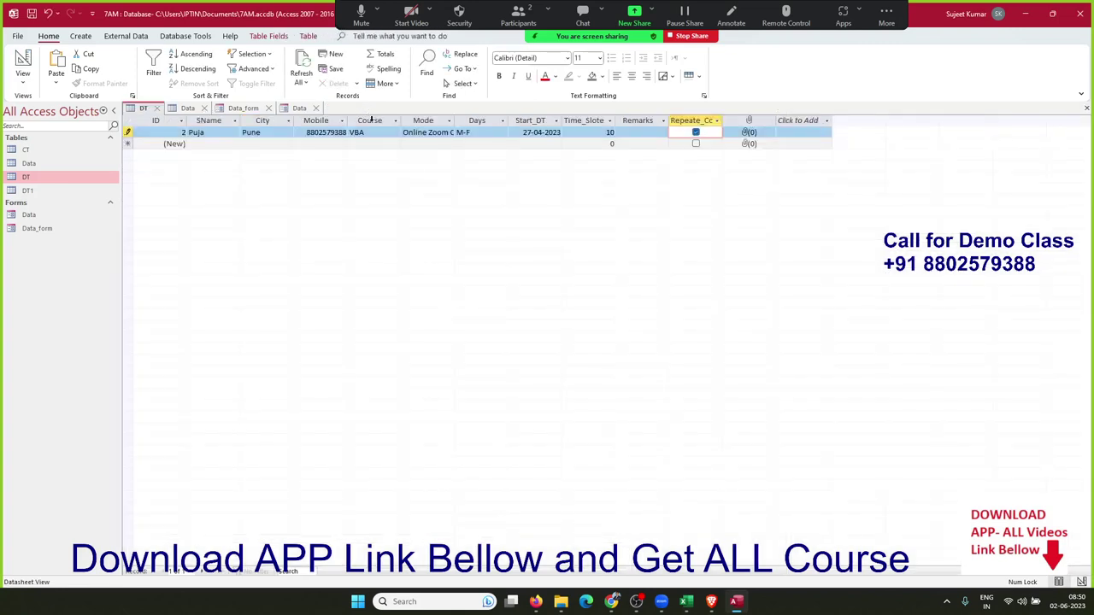
Open DT1 as a datasheet and check record 1's City choices
double_click(53, 191)
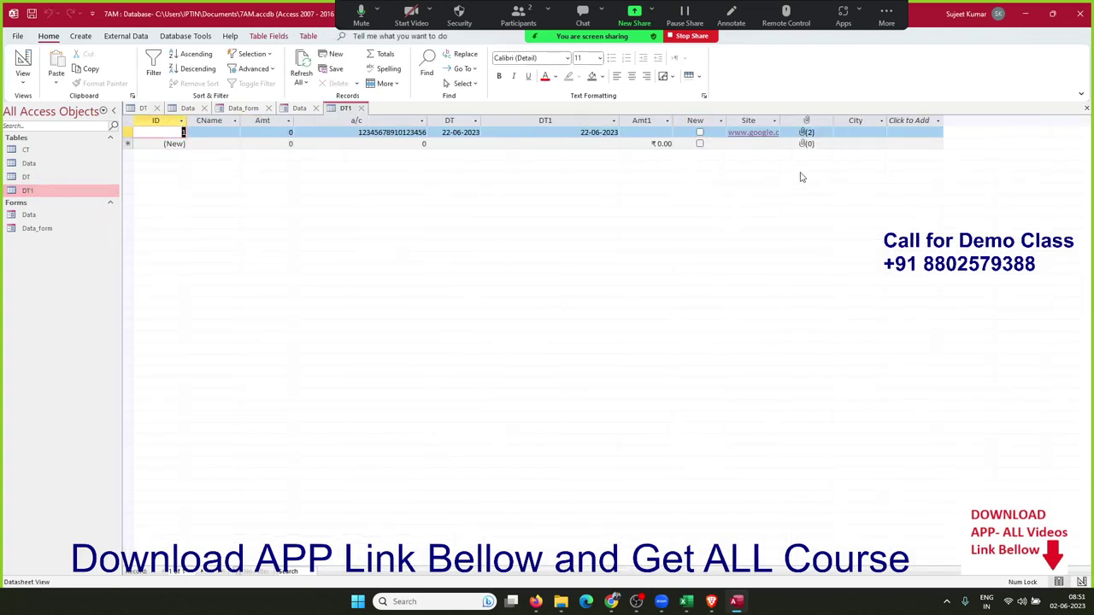
click(838, 134)
click(880, 133)
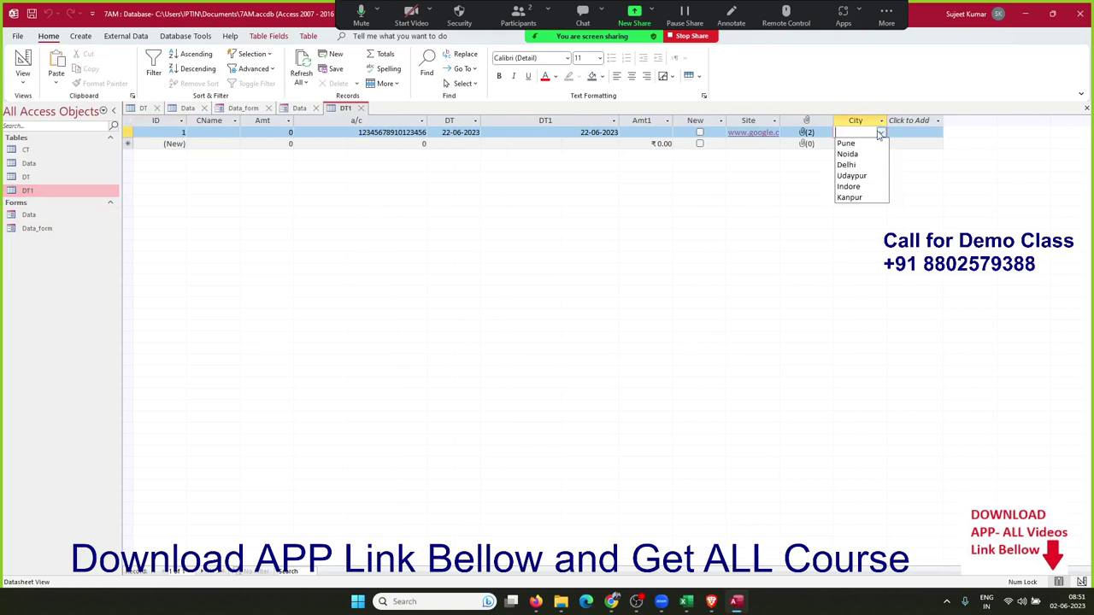
click(475, 218)
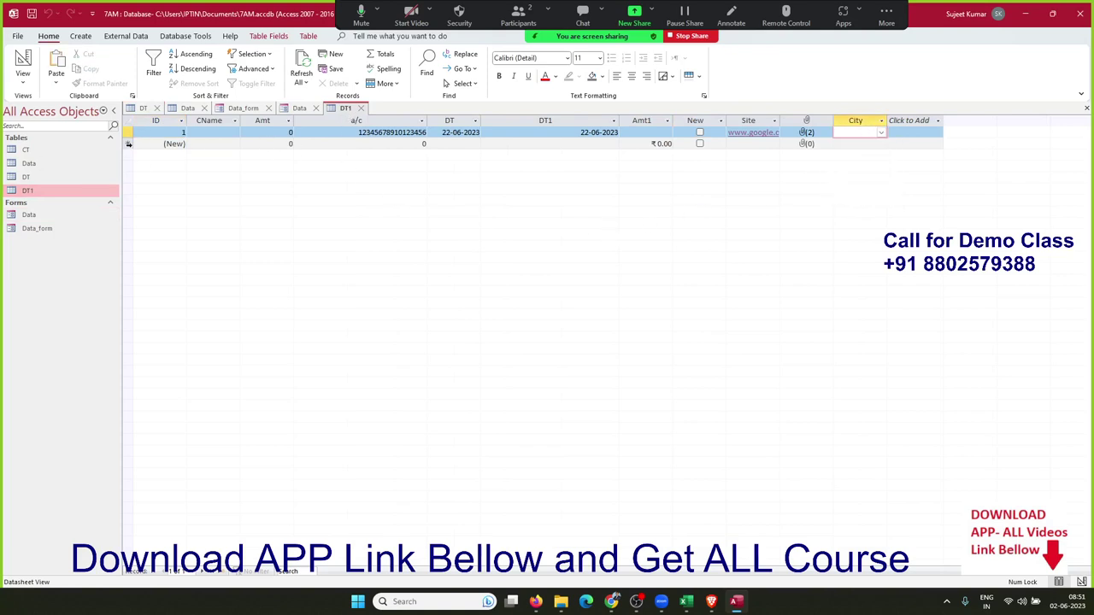
Add Patna as a new city in the CT table and close it
double_click(58, 153)
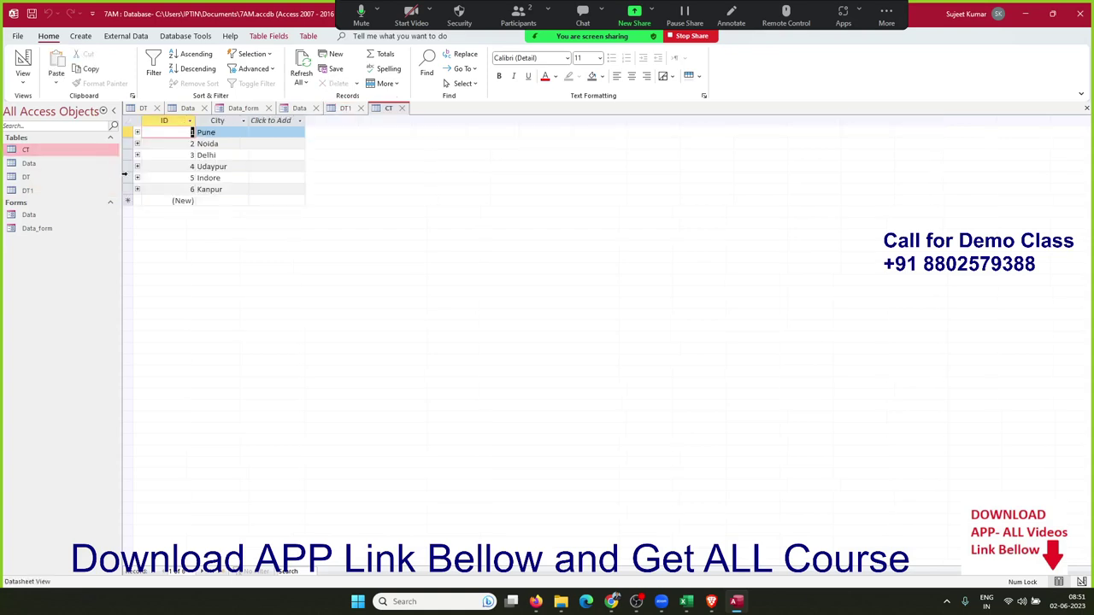
click(203, 200)
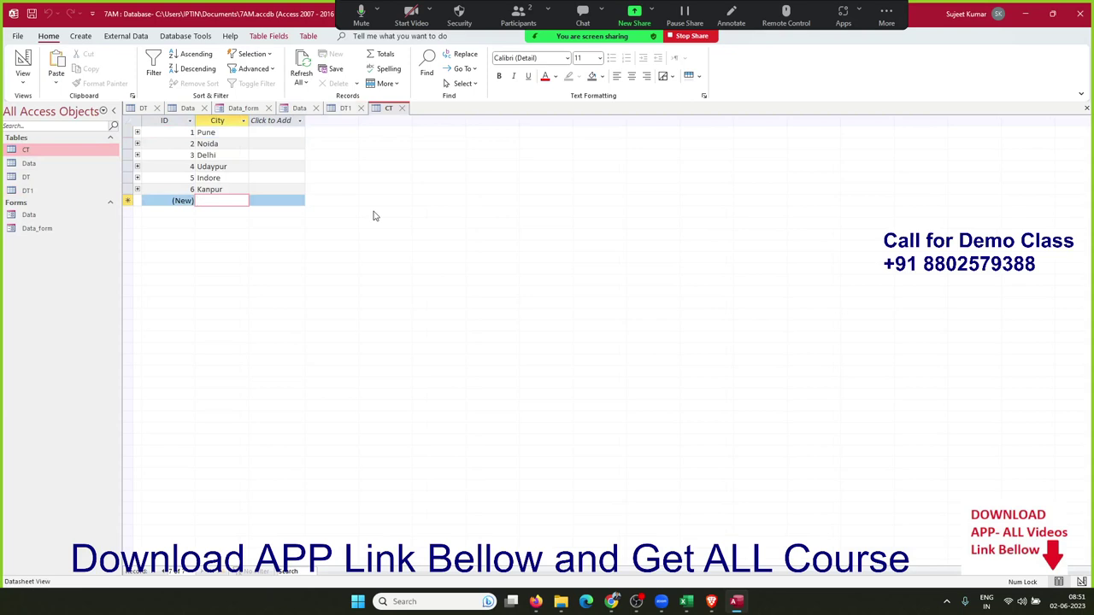
text(Pa)
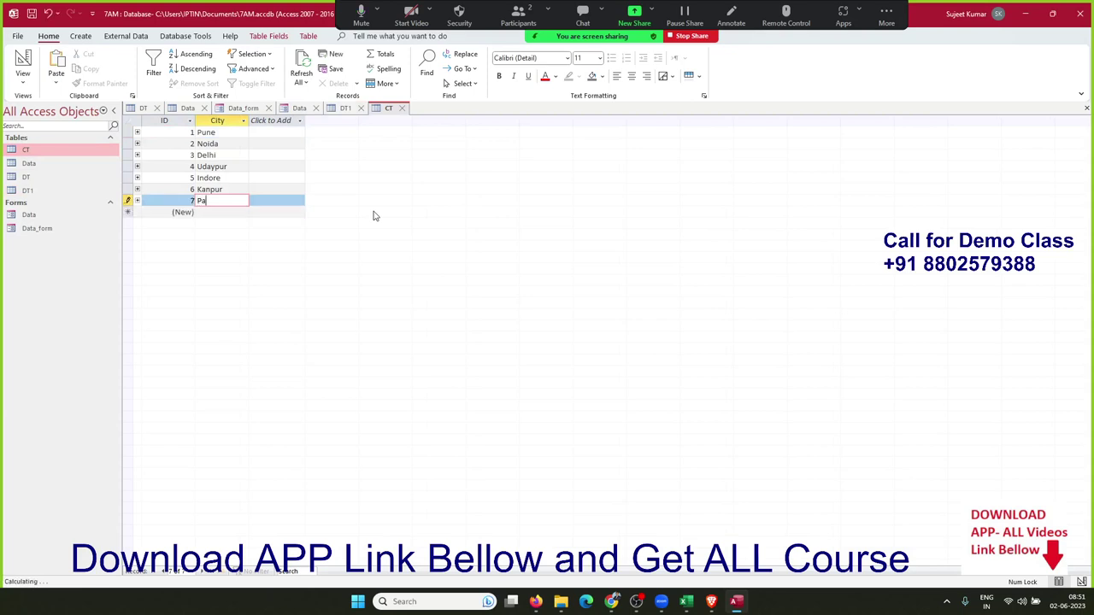
text(tna)
click(401, 109)
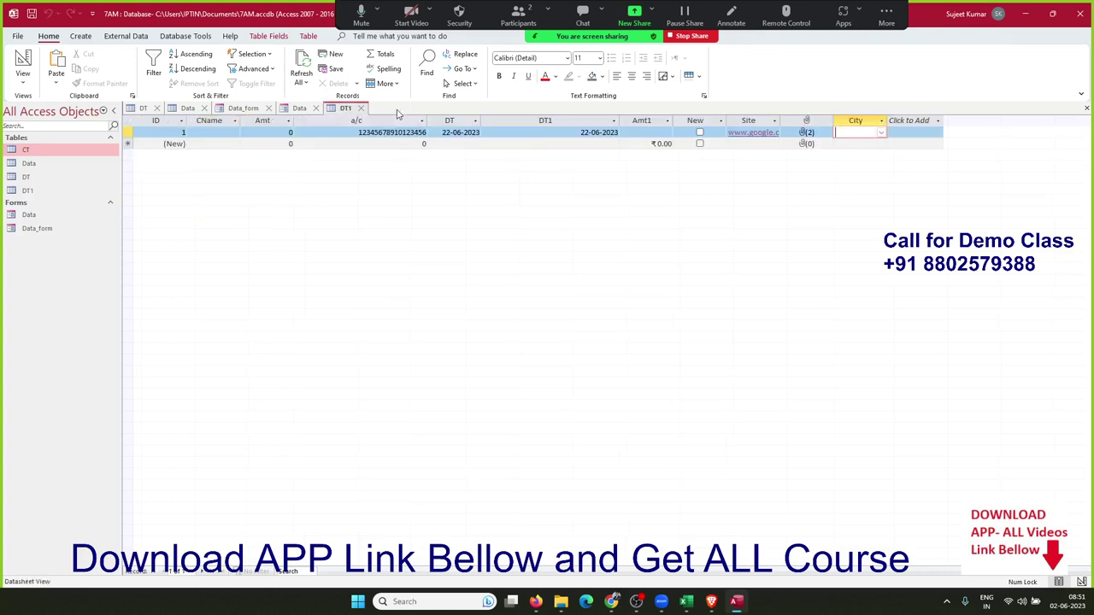
Recheck the City choices, then close and reopen DT1 to refresh them
click(880, 132)
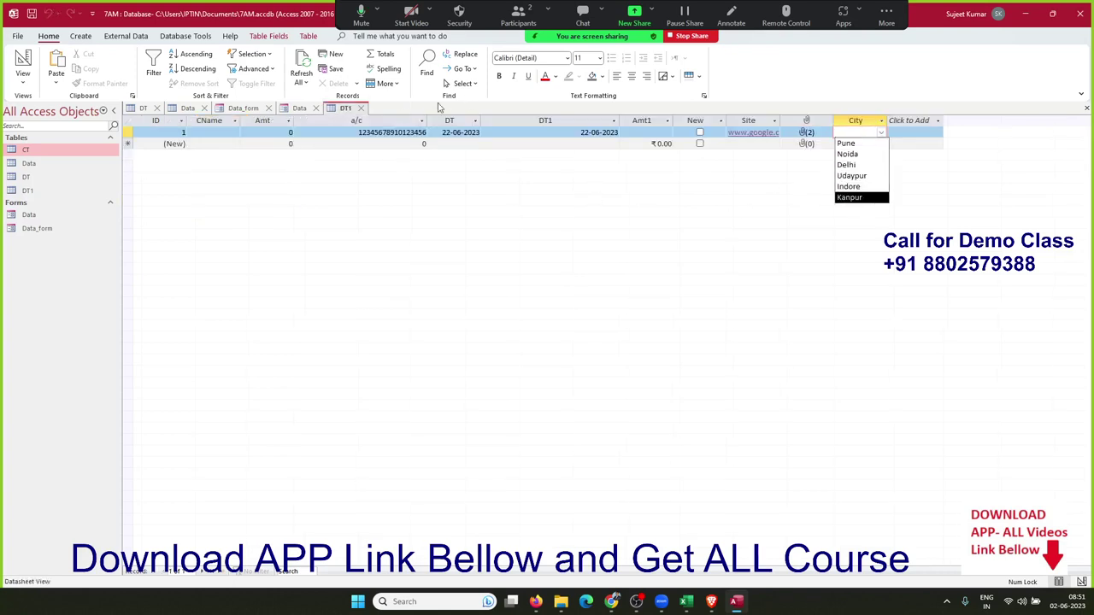
click(360, 108)
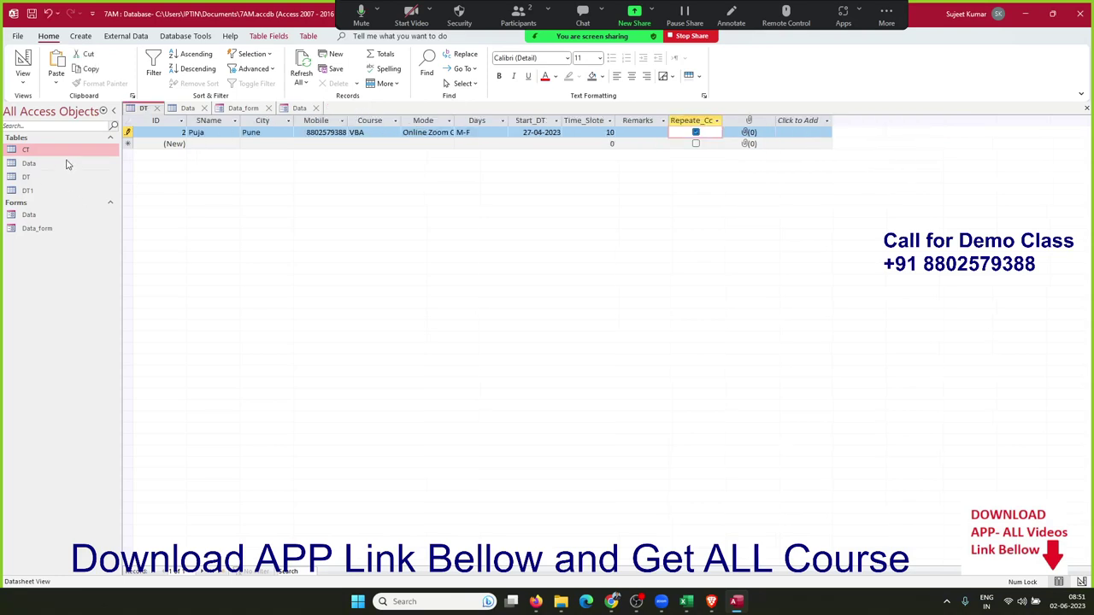
double_click(43, 190)
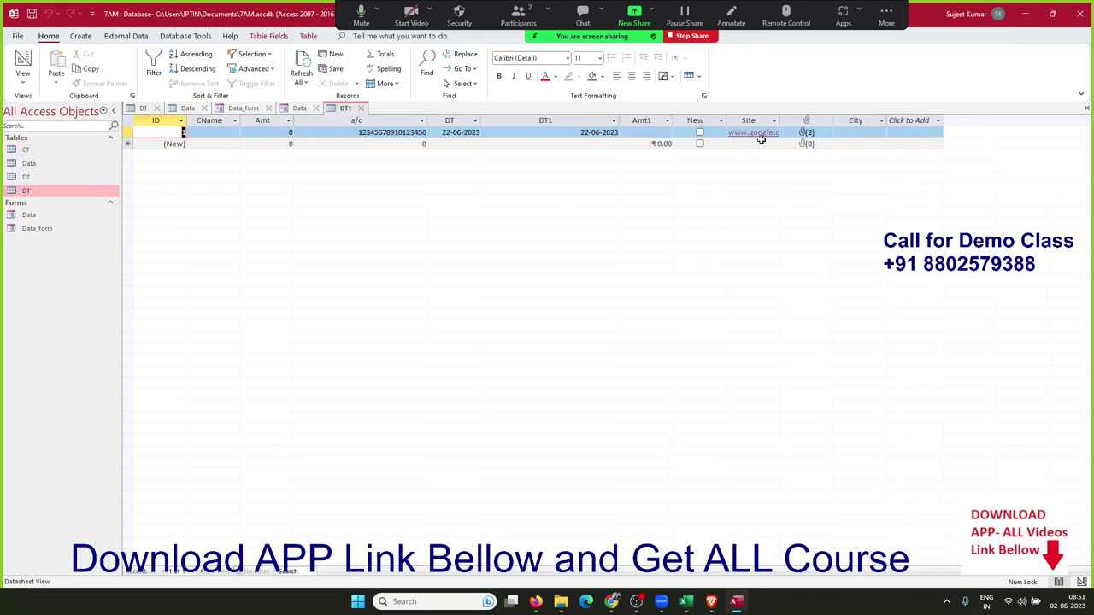
Confirm the City list now includes Patna, then open DT1 in Design View
click(854, 133)
click(881, 133)
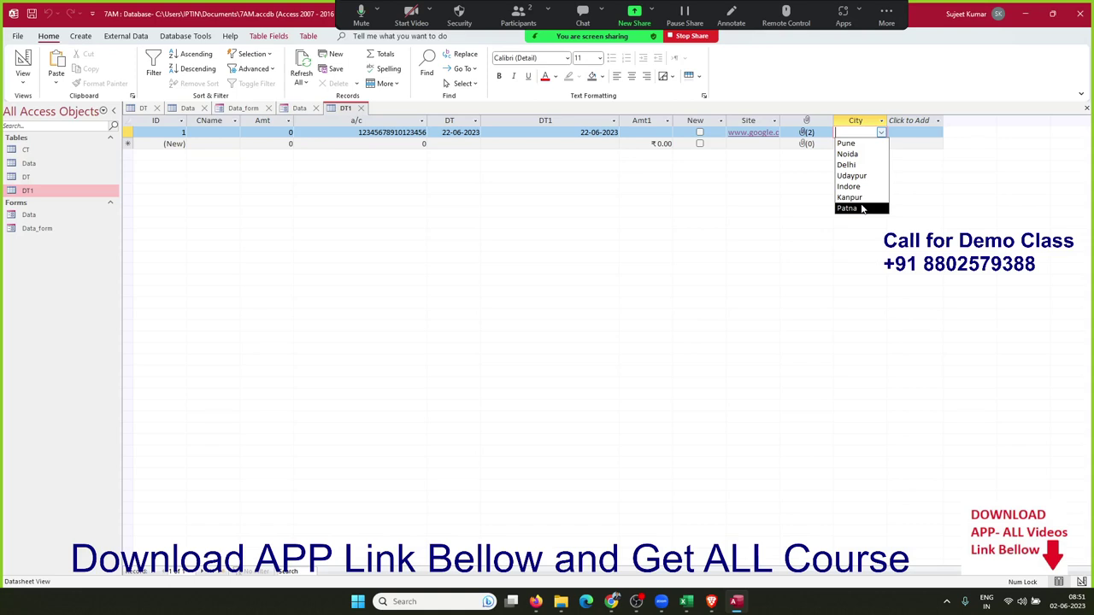
right_click(55, 196)
right_click(55, 196)
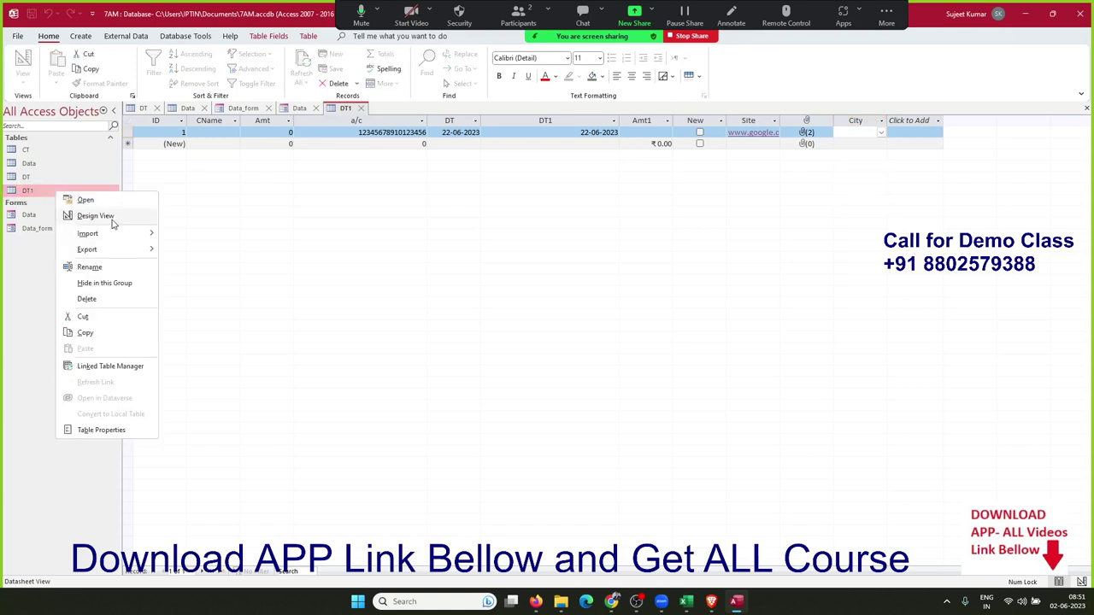
click(111, 216)
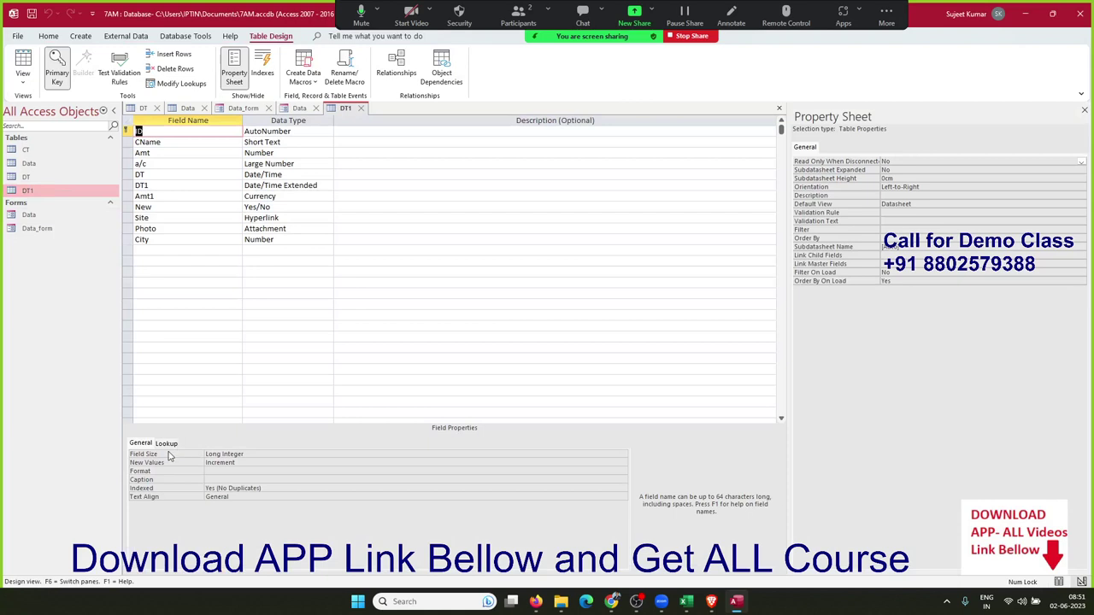
Show the City field's Lookup properties and its row source query on CT
click(286, 239)
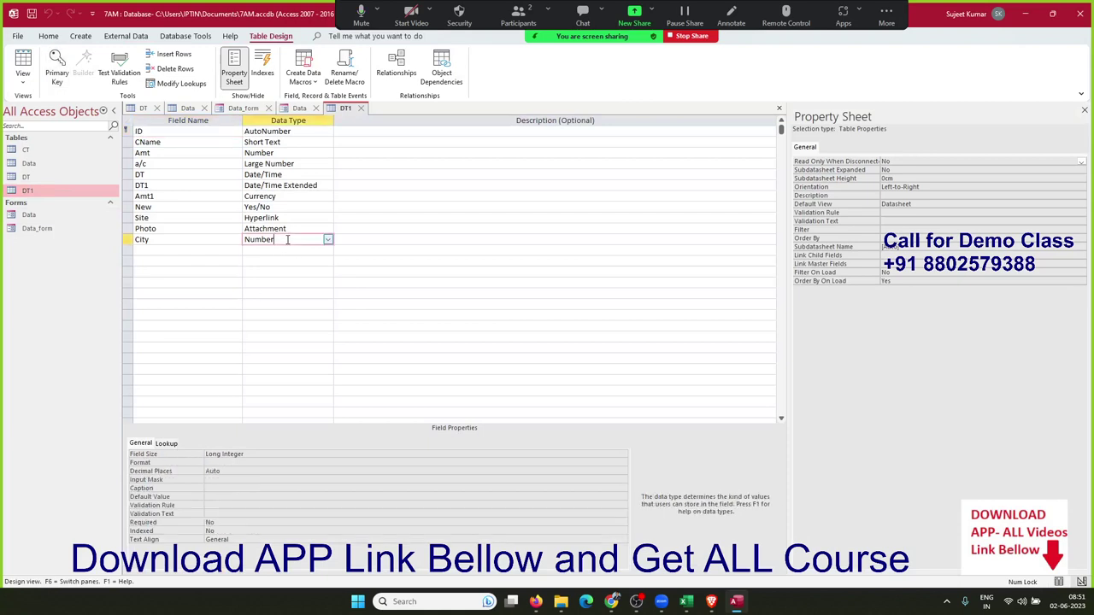
click(165, 445)
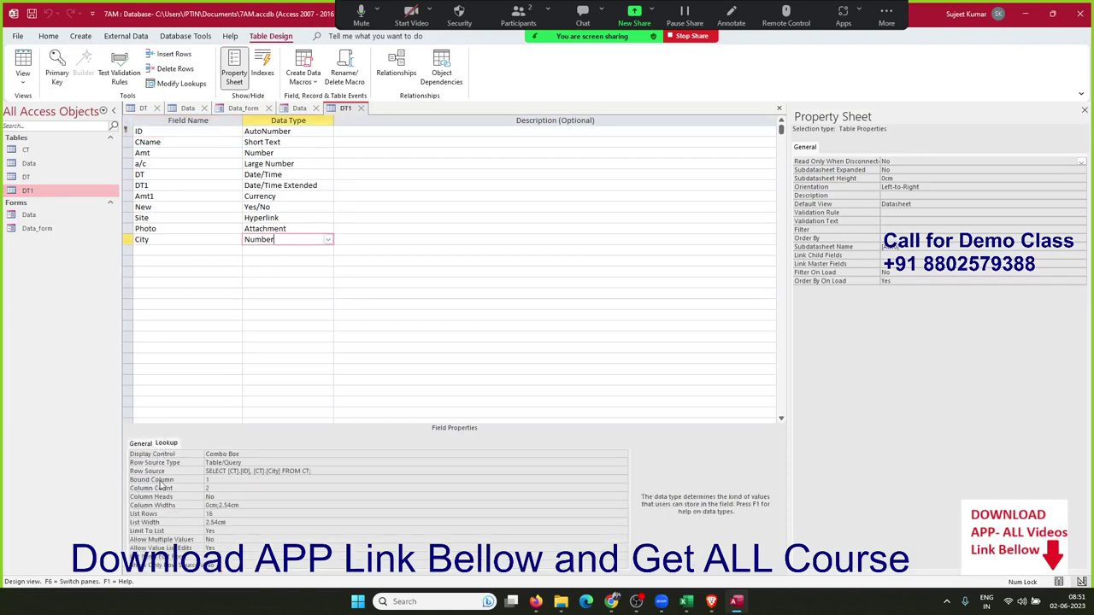
click(333, 471)
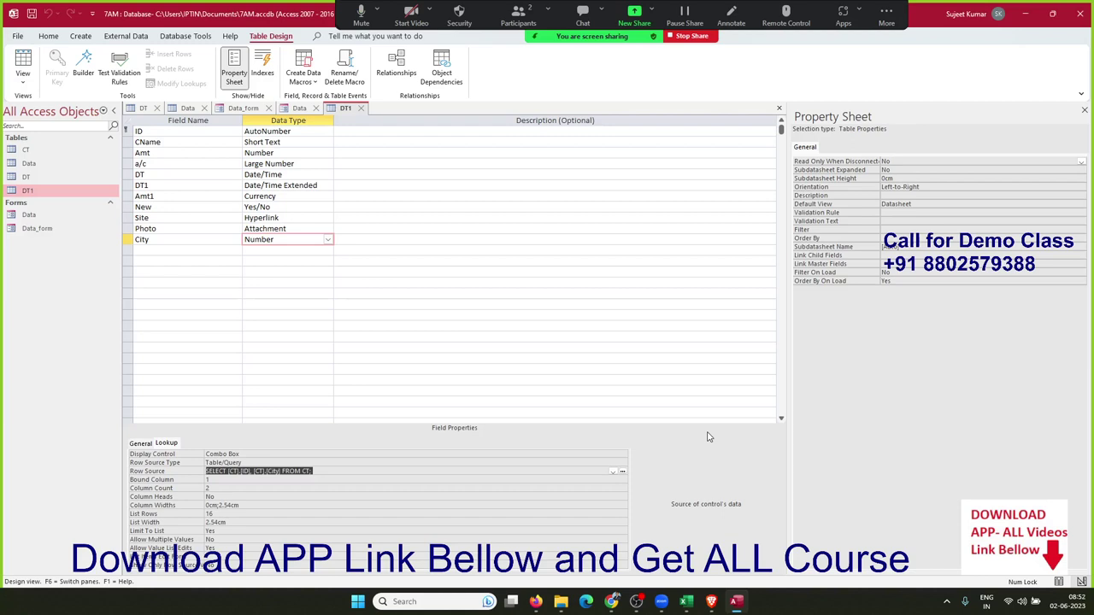
Inspect the City field's row source query, which draws from table CT, without changing it
right_click(309, 479)
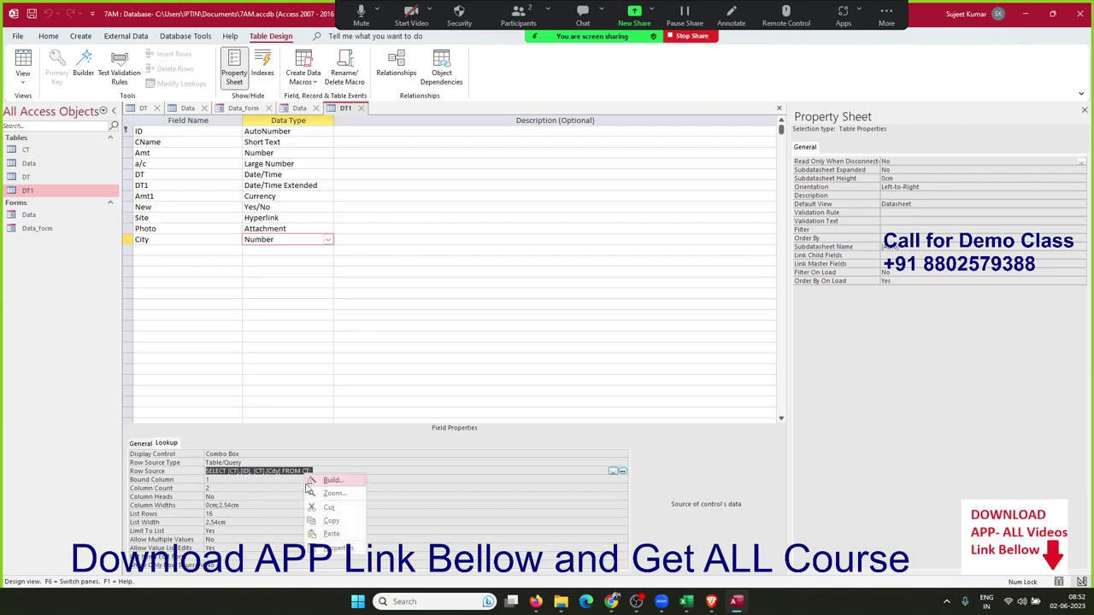
click(317, 495)
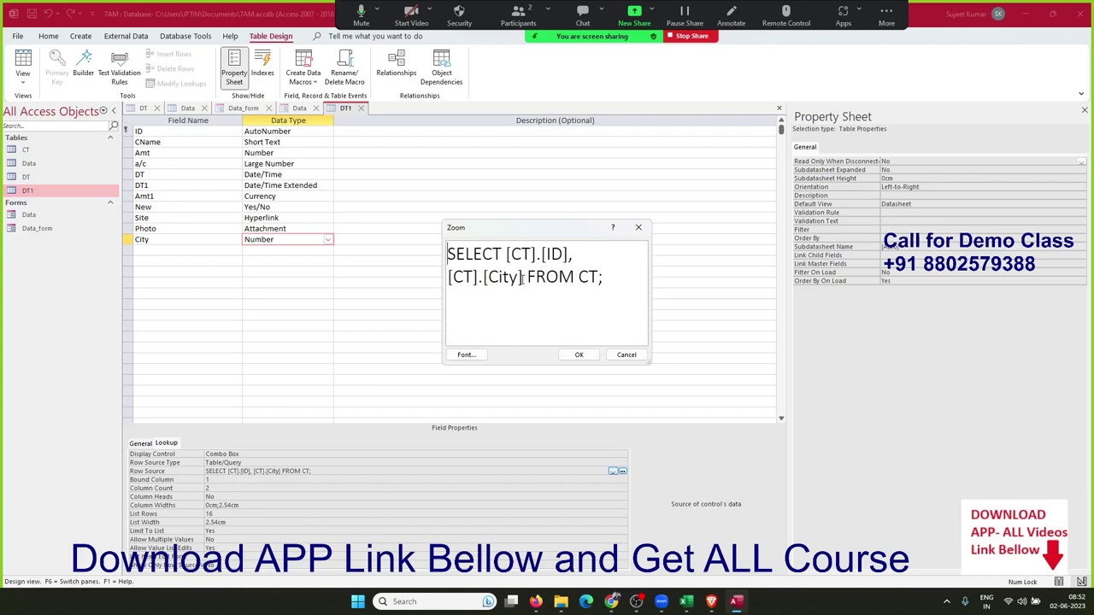
drag(524, 278, 591, 294)
click(592, 295)
click(624, 355)
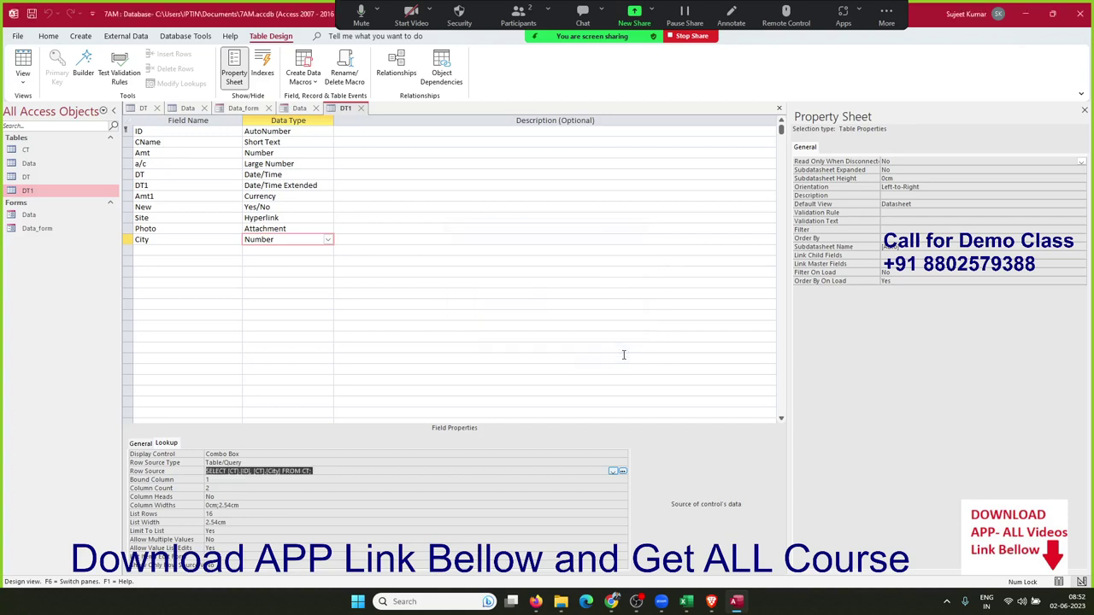
Set City's Display Control to List Box and save DT1's design
click(480, 453)
click(623, 454)
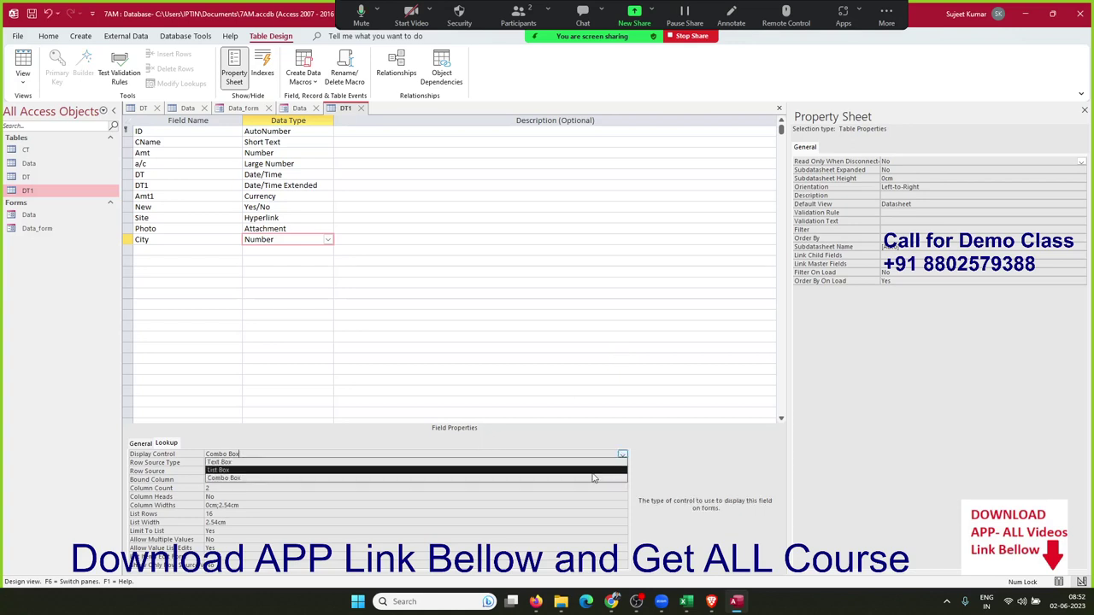
click(594, 471)
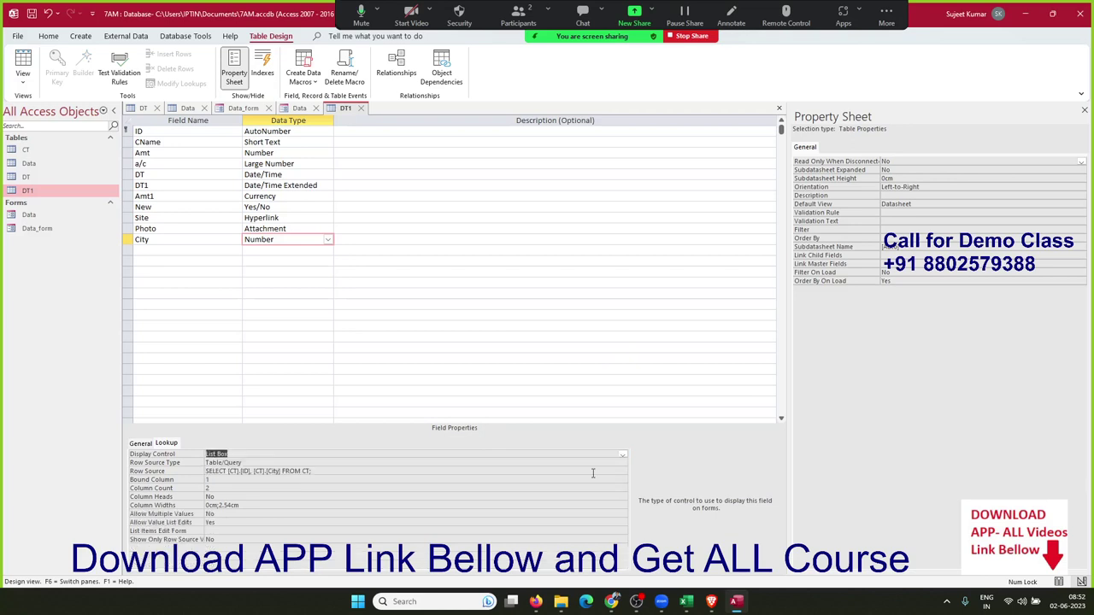
click(360, 107)
click(504, 330)
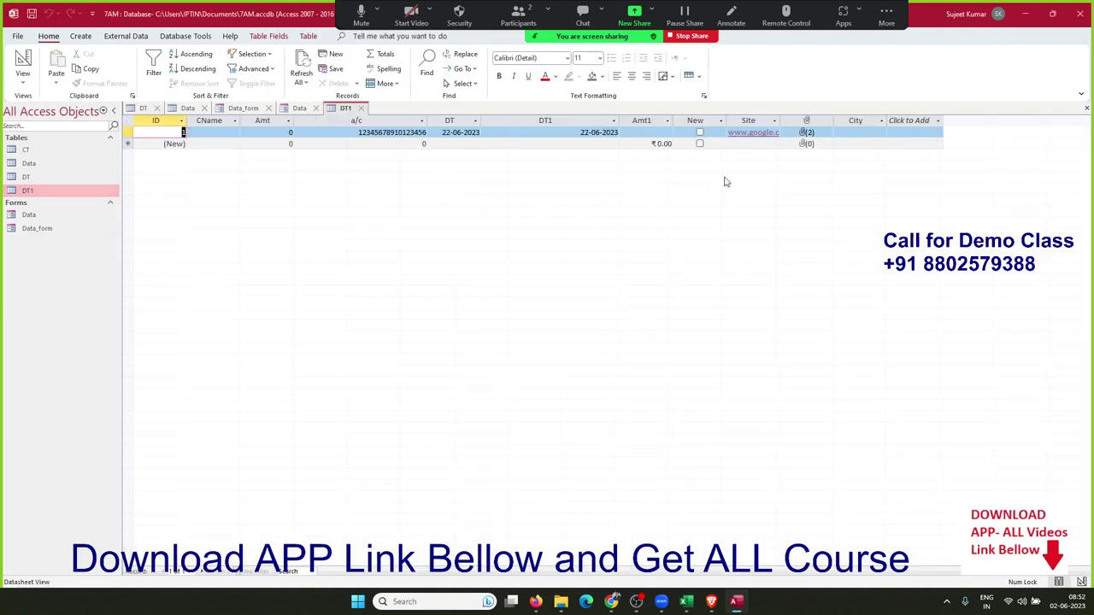
Check that row 1's City dropdown lists the seven CT cities, then close DT1
click(857, 134)
click(880, 132)
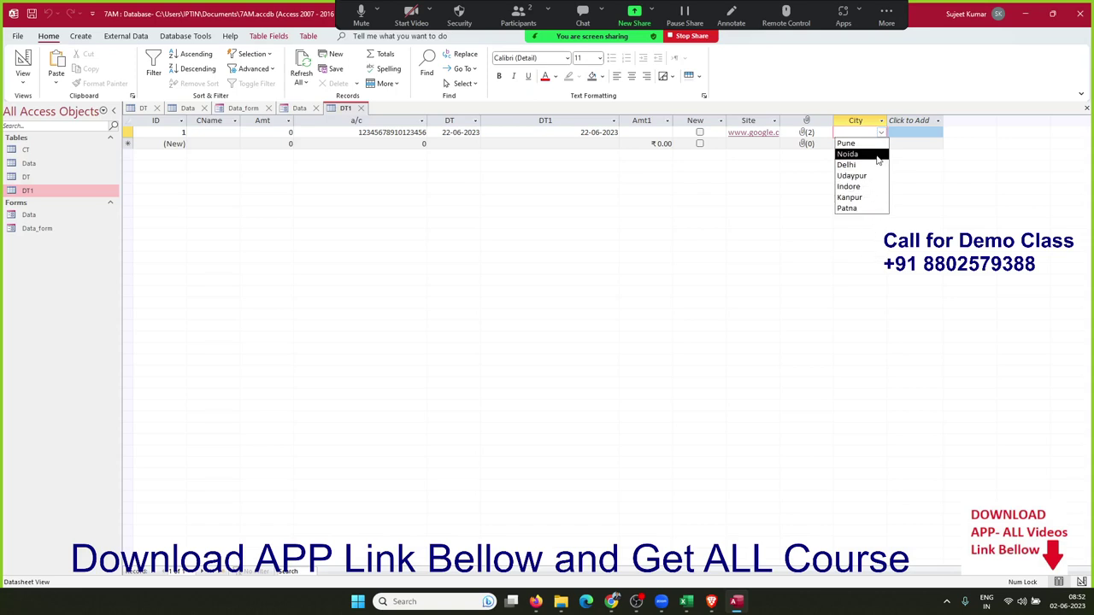
click(938, 161)
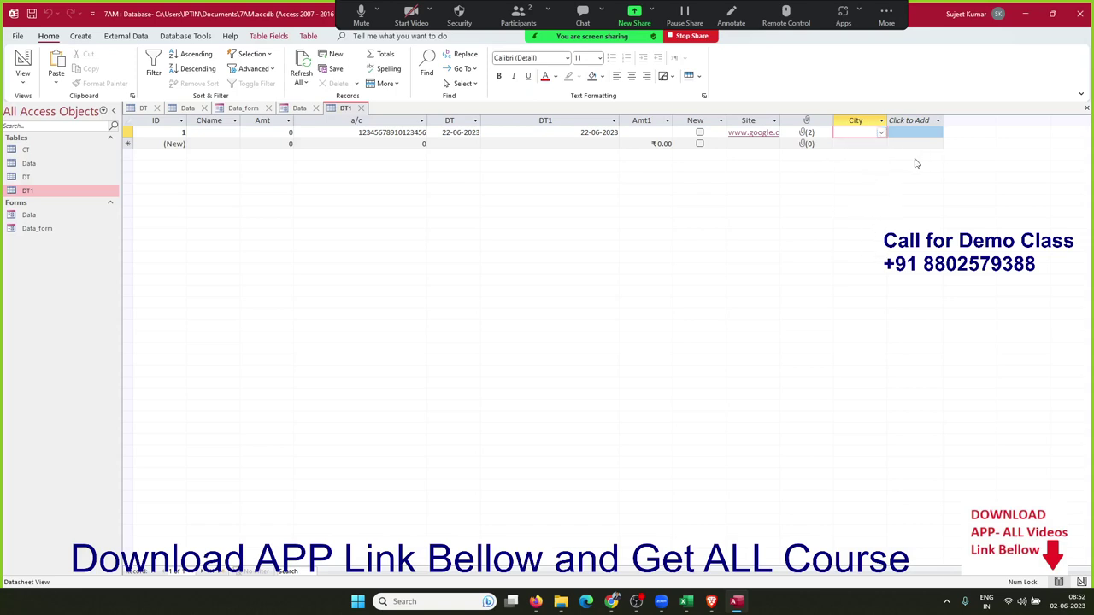
click(360, 108)
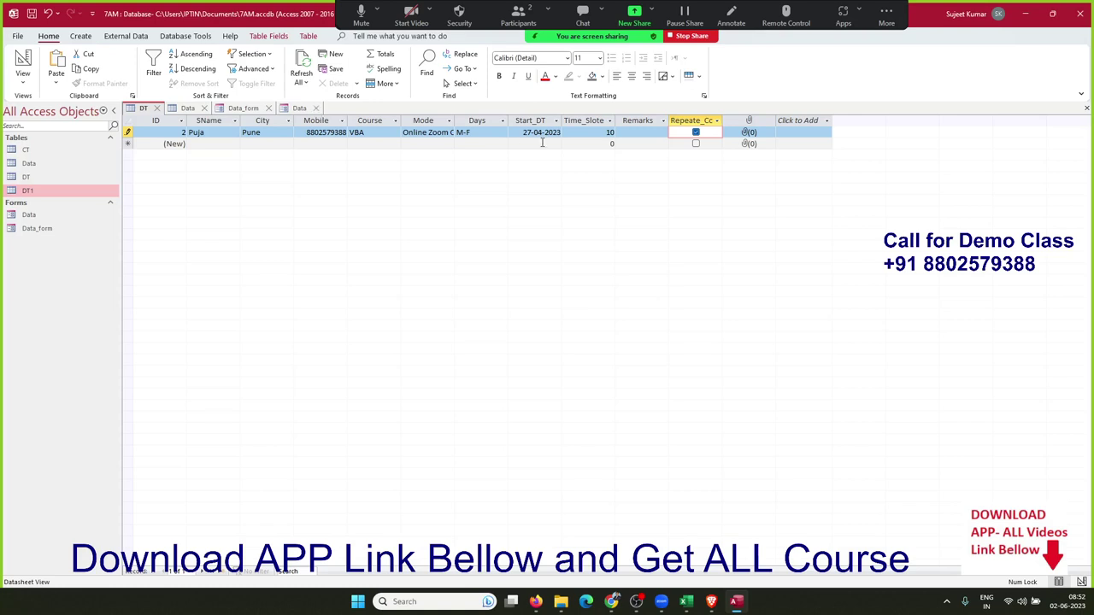
click(645, 135)
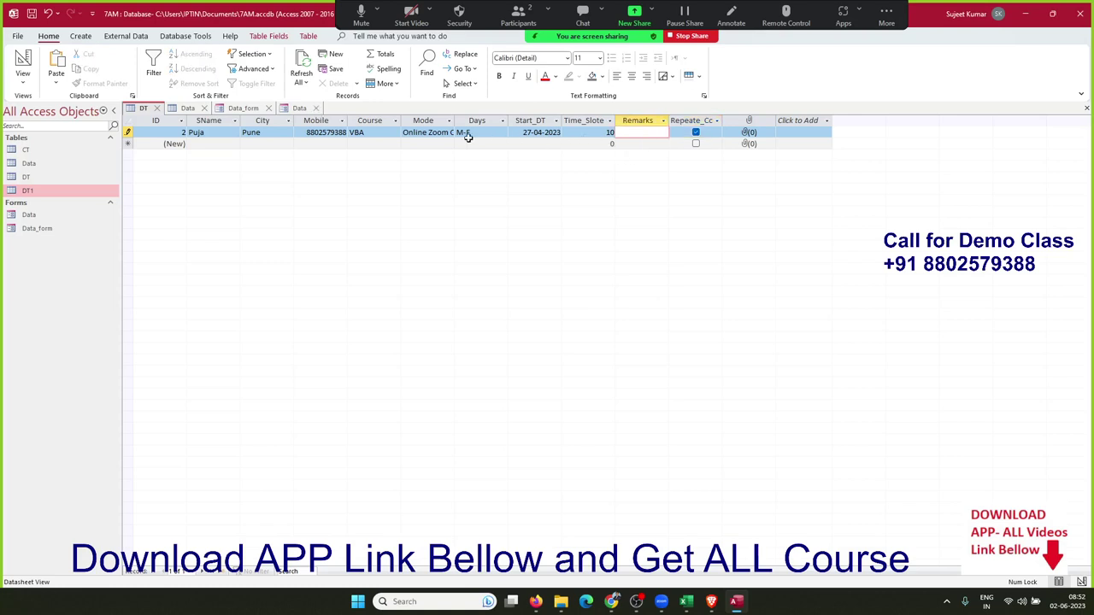
click(284, 134)
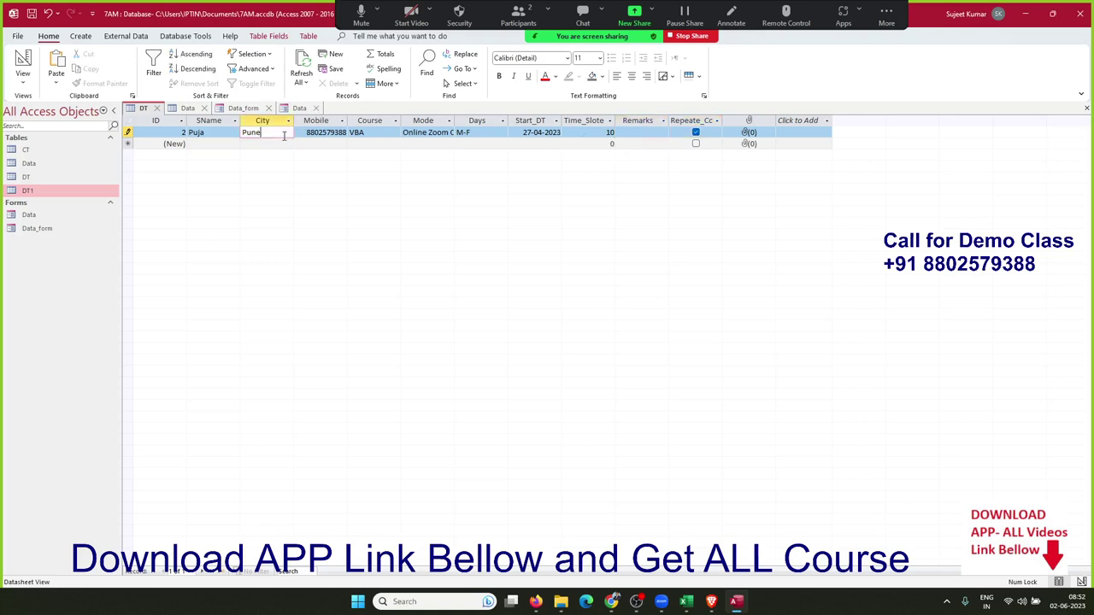
click(306, 131)
click(402, 134)
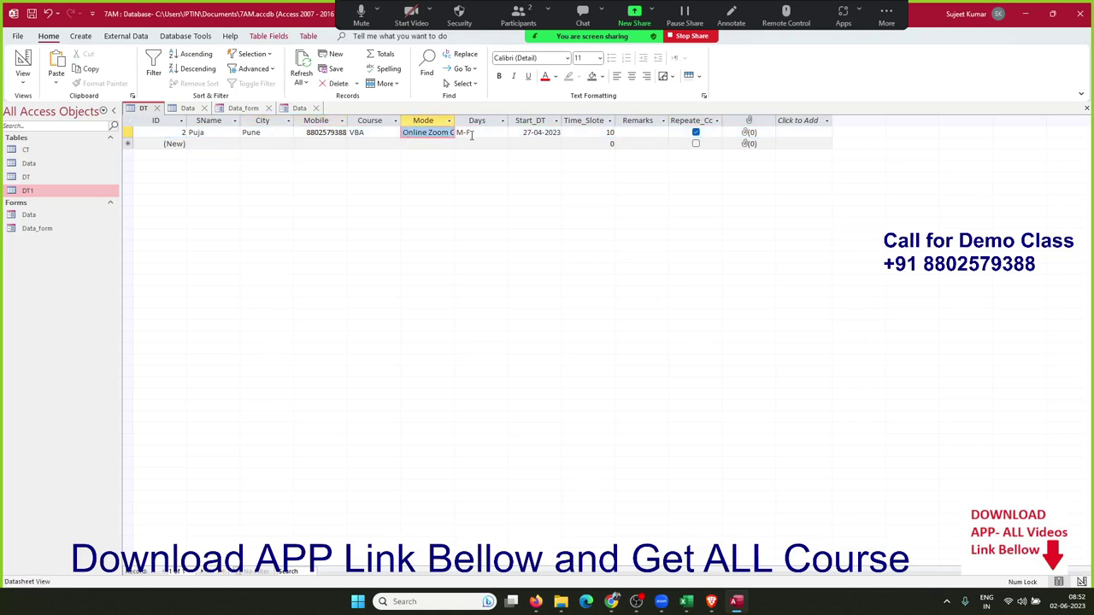
click(501, 134)
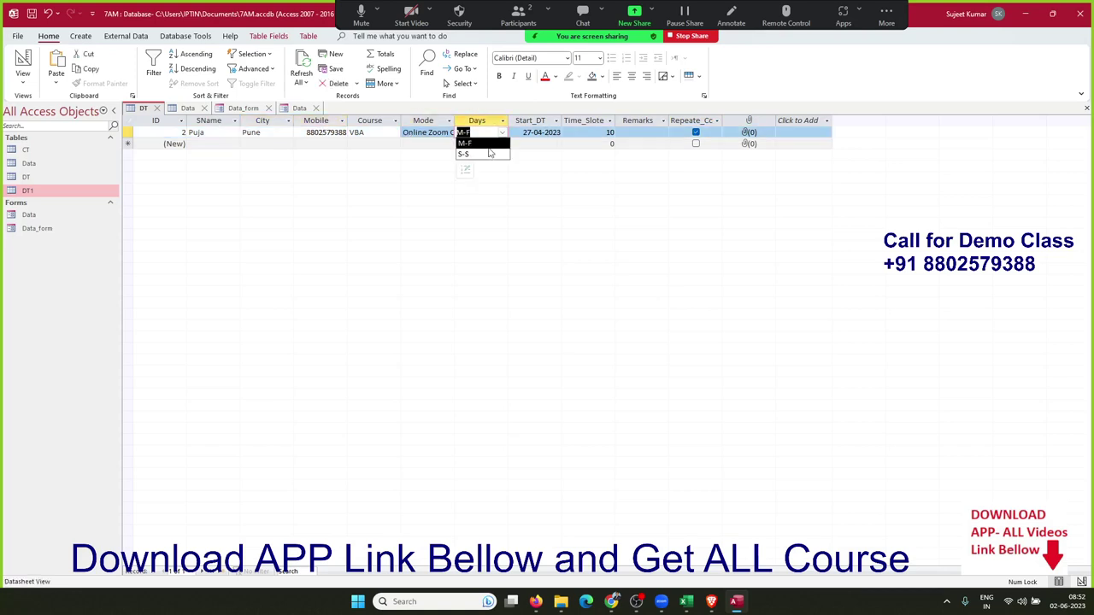
click(502, 137)
click(502, 135)
click(502, 135)
click(522, 135)
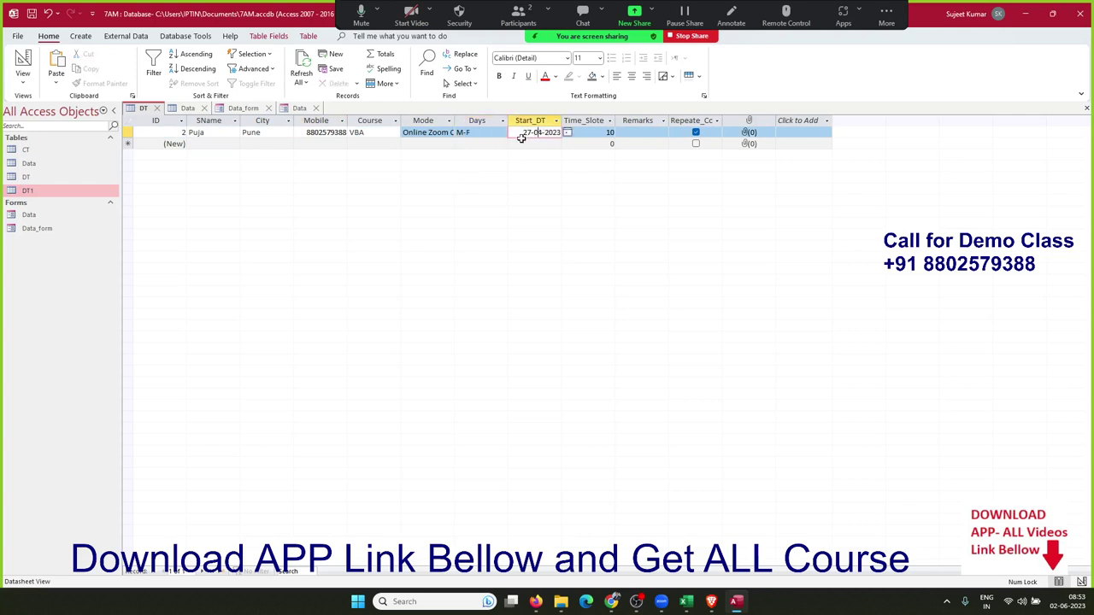
click(492, 134)
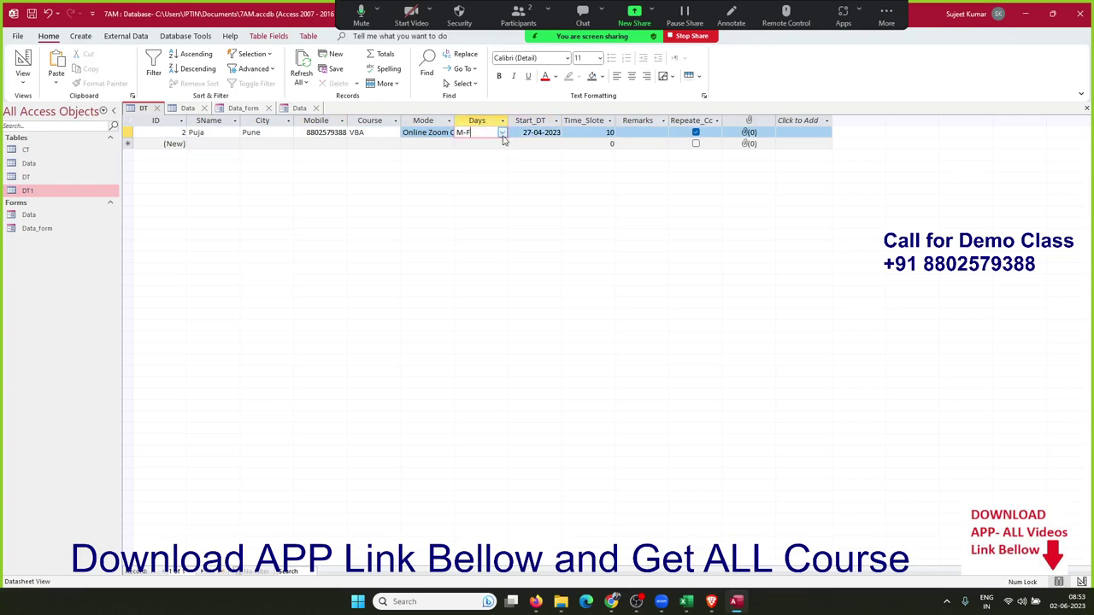
click(502, 134)
click(503, 137)
Reopen DT1, review City's seven-city list, close it and call up DT1's options
double_click(55, 194)
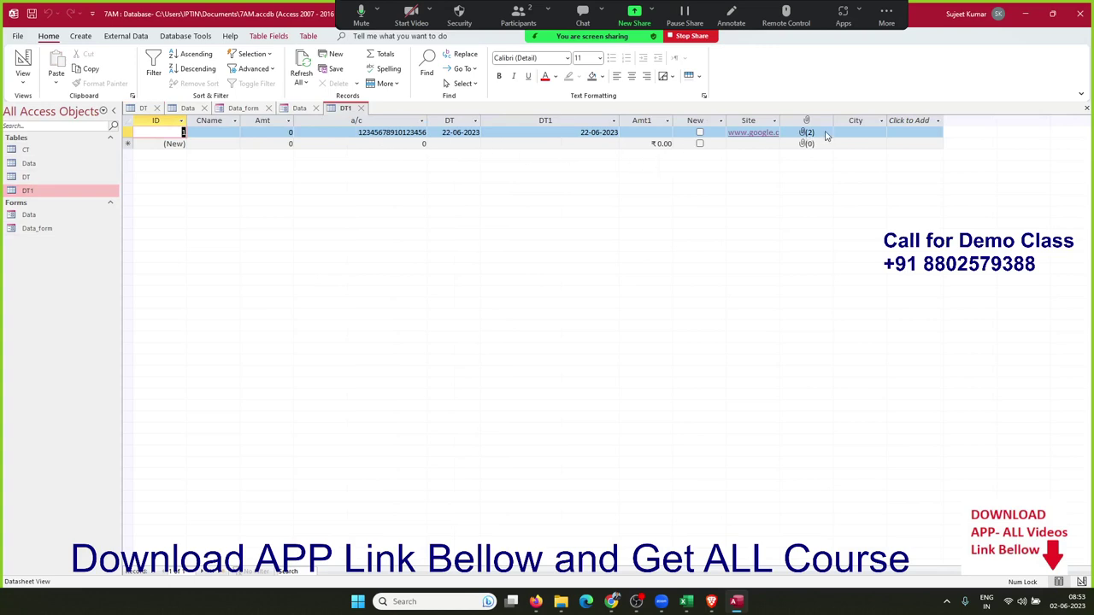
click(844, 132)
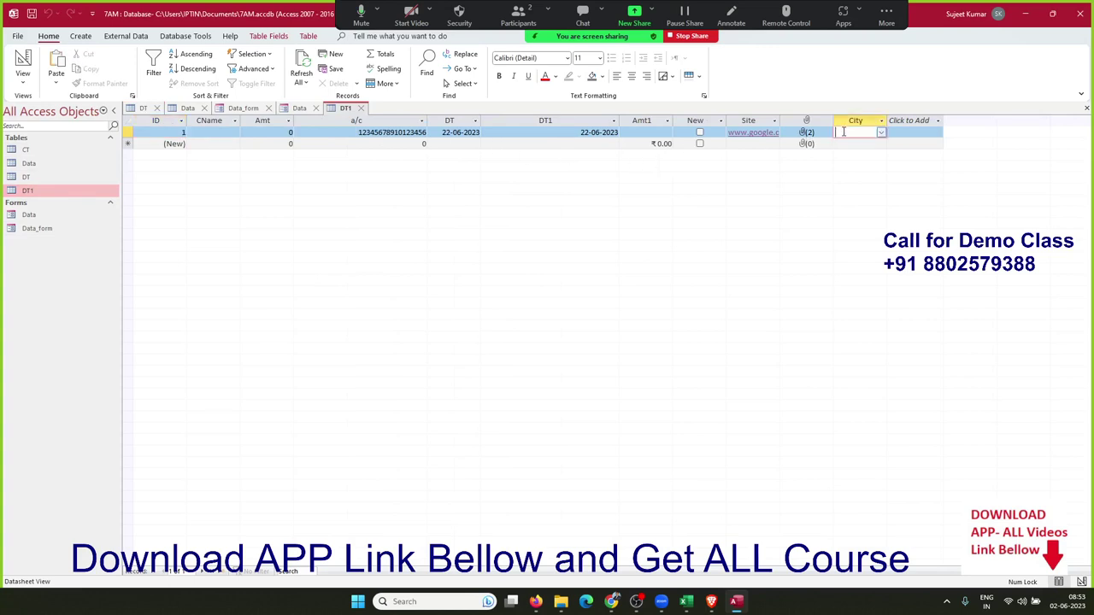
click(880, 133)
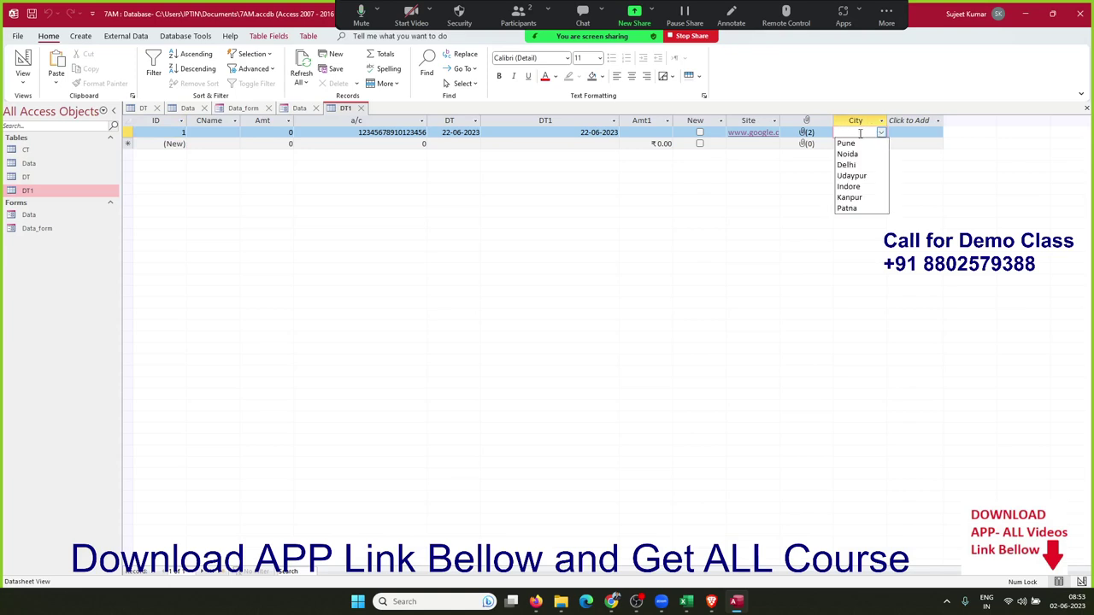
click(357, 112)
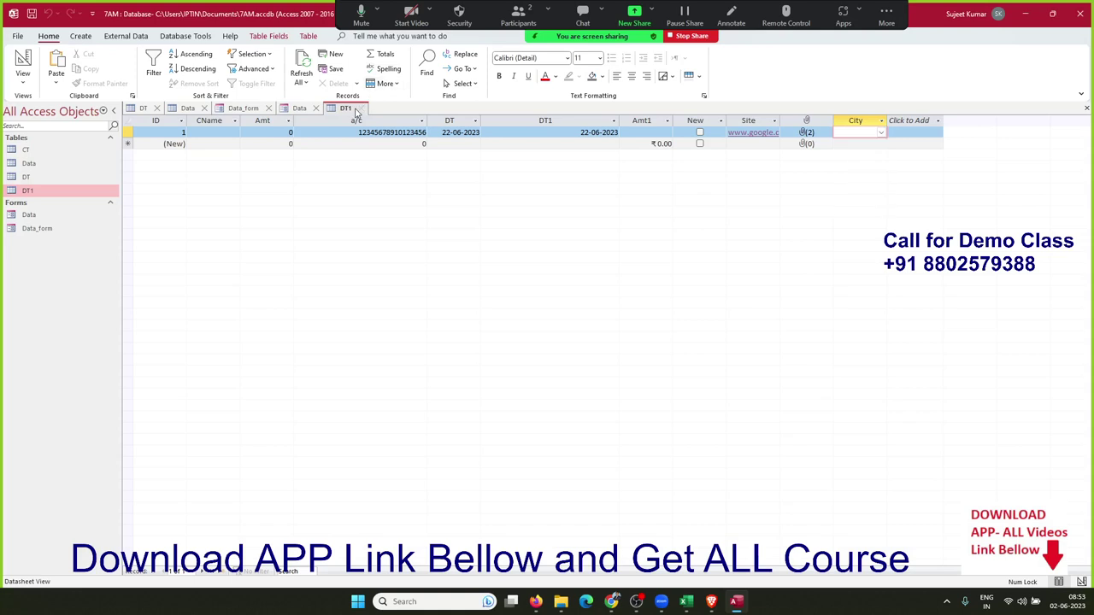
click(359, 109)
right_click(48, 192)
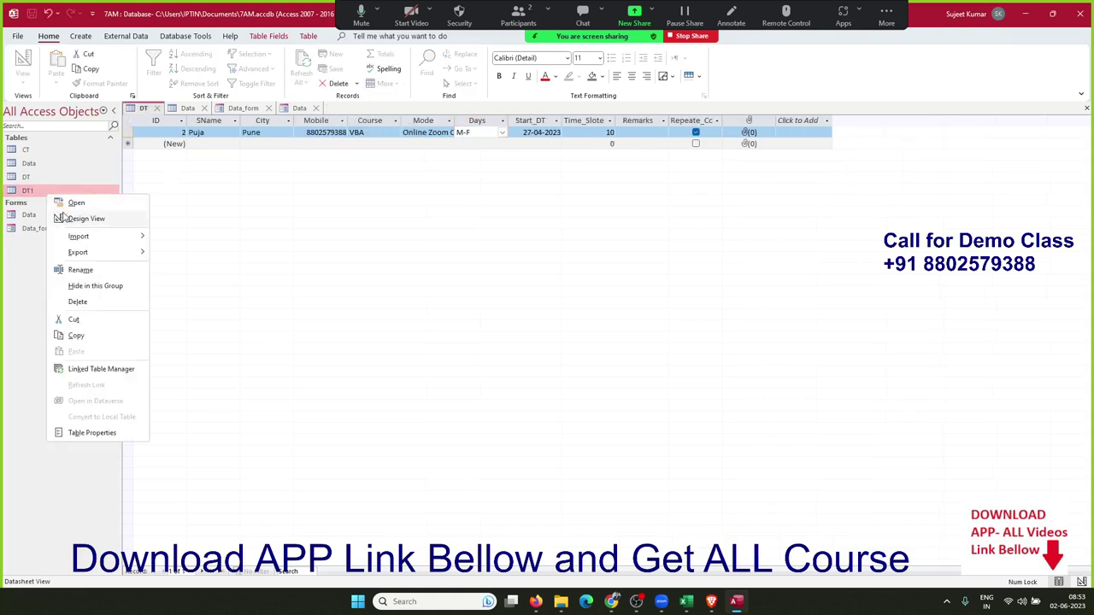
Open DT1 in Design View and show City's Lookup settings: List Box sourced from CT
click(64, 218)
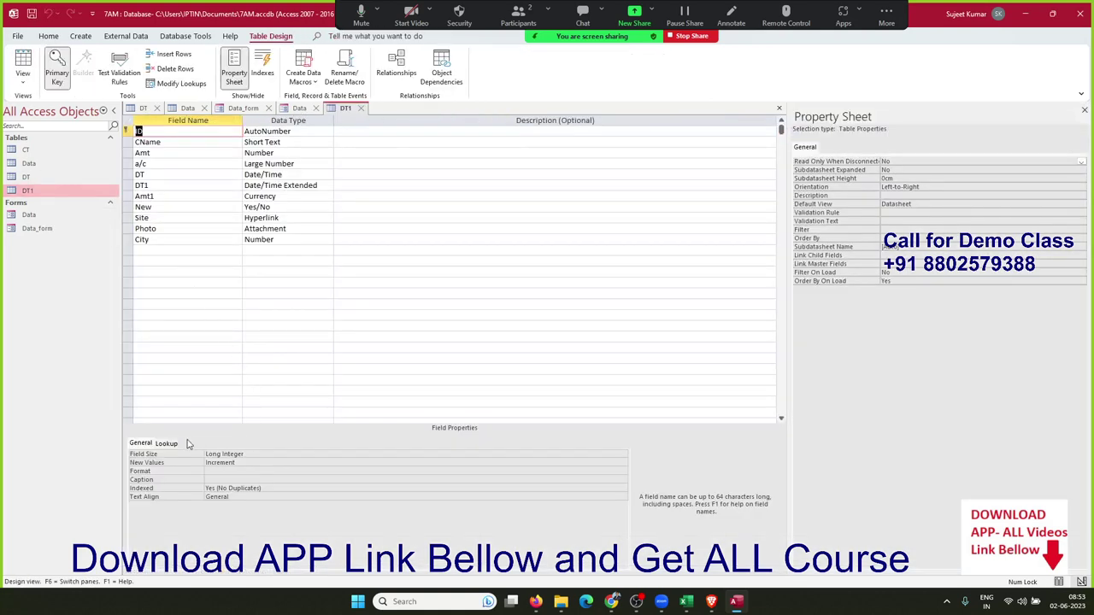
click(277, 240)
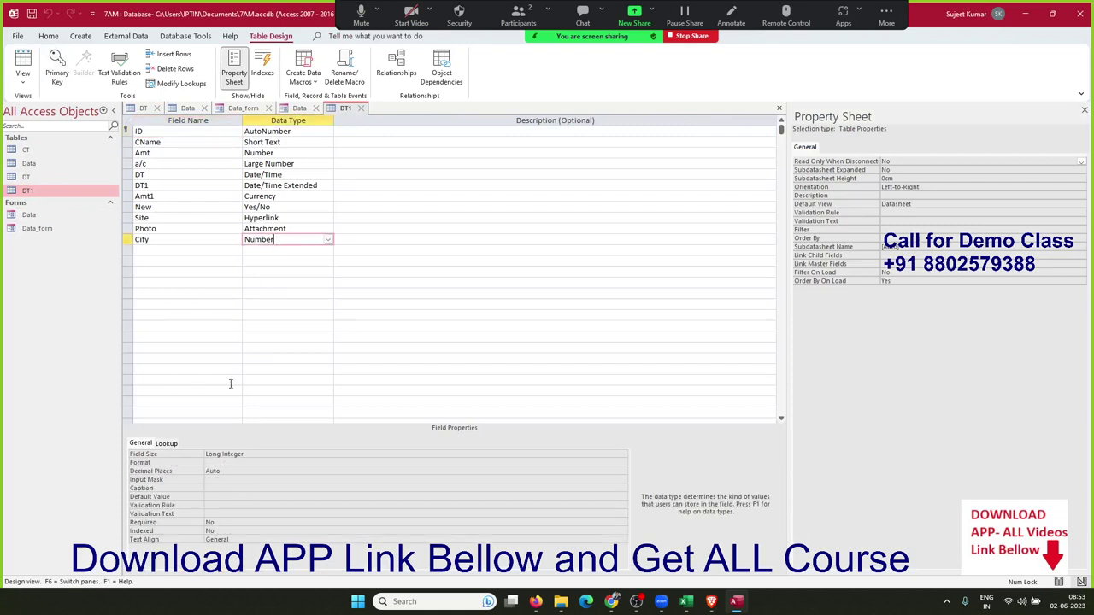
click(168, 443)
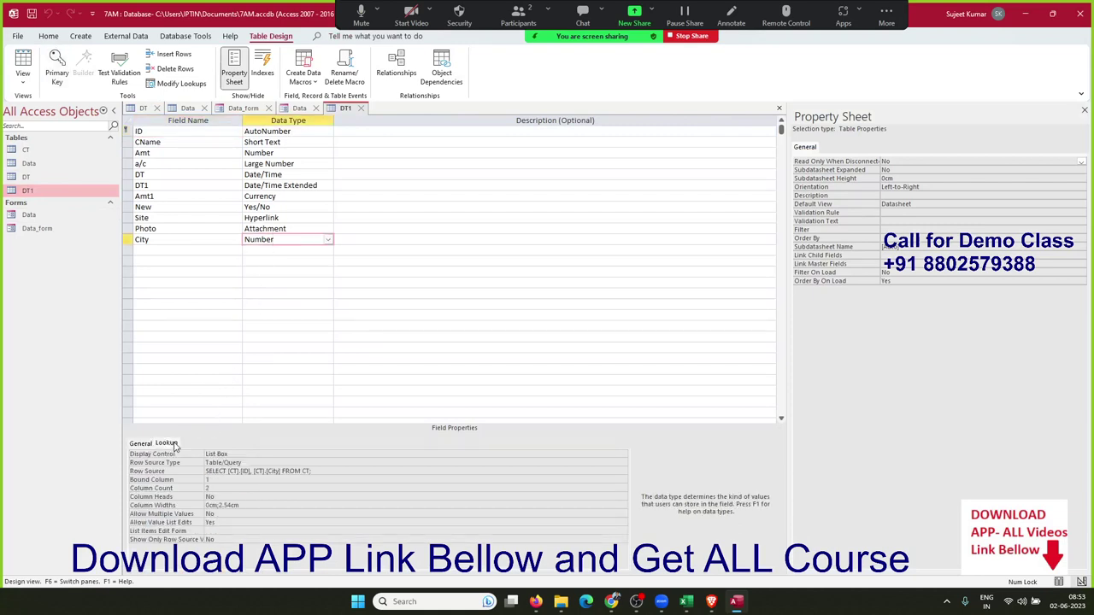
click(229, 454)
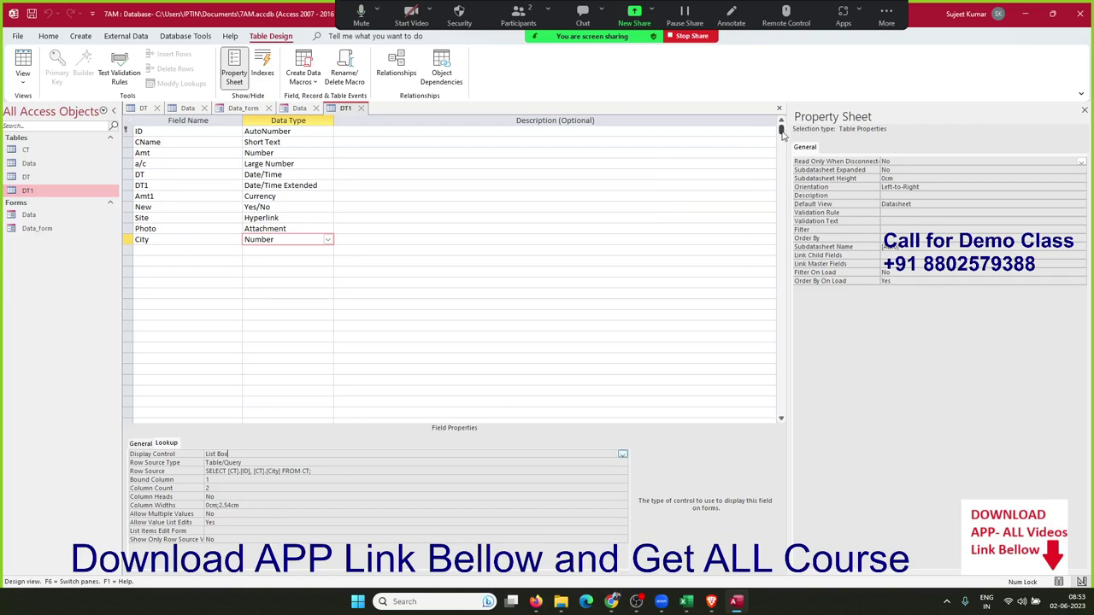
Open DT1's records, confirm City lists Pune through Patna, then open the Data form
right_click(107, 193)
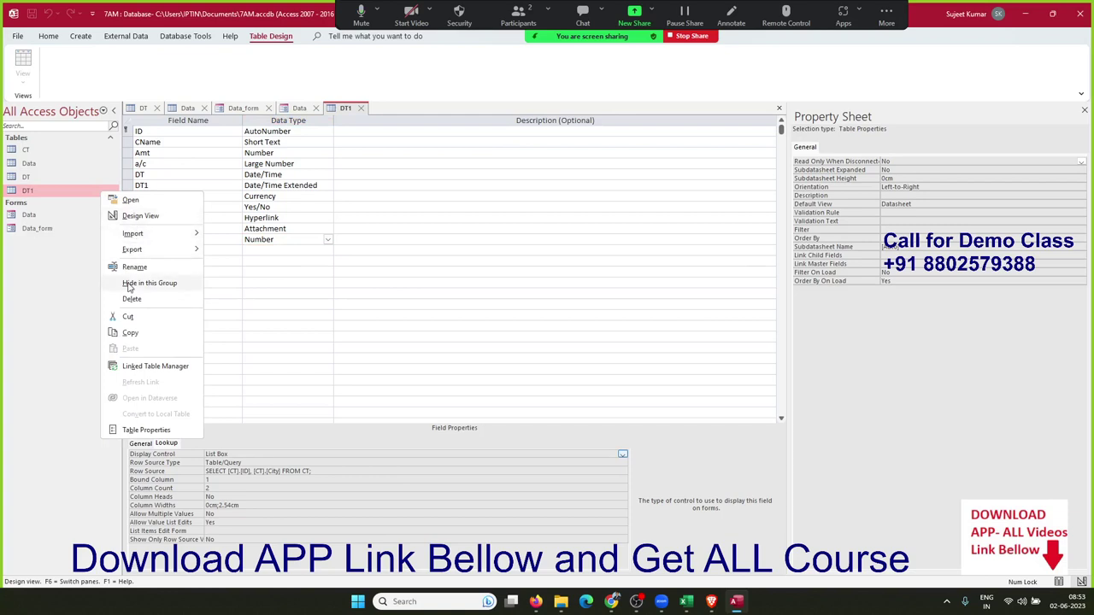
click(132, 201)
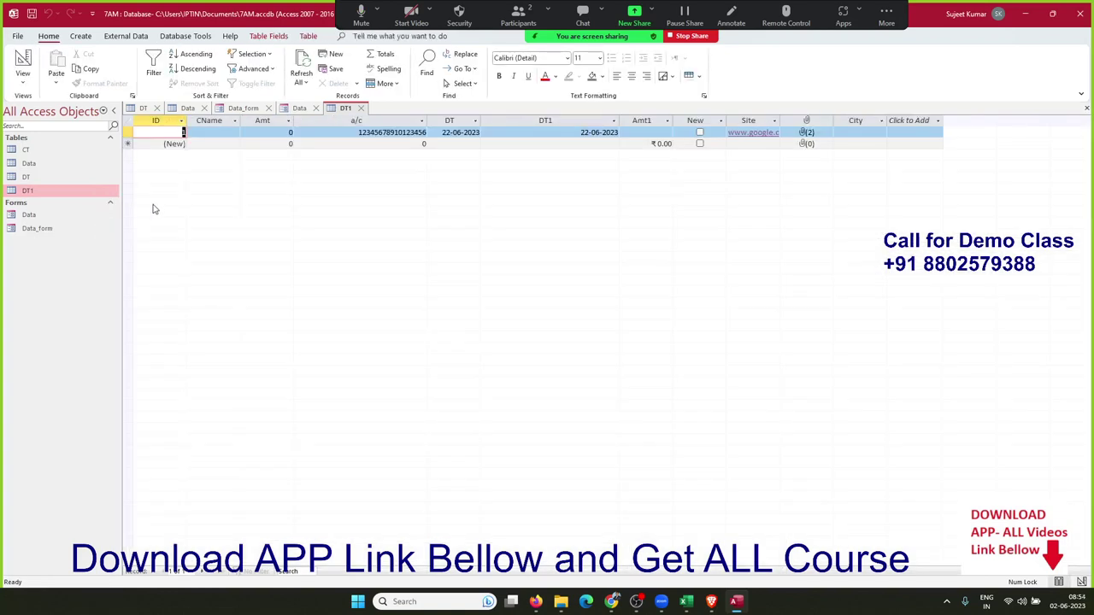
click(865, 132)
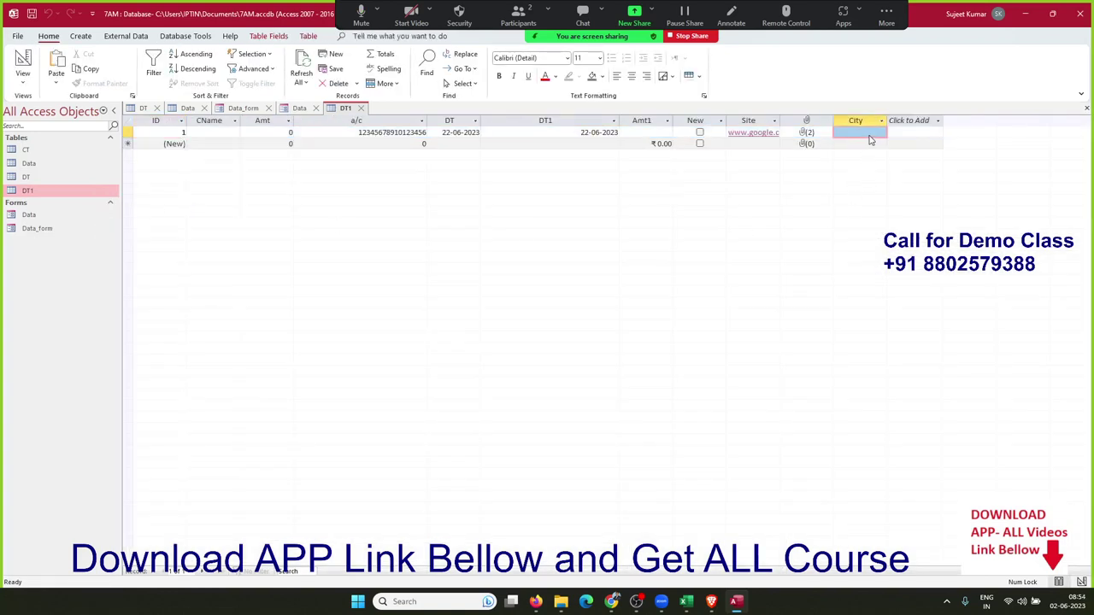
click(868, 137)
click(880, 133)
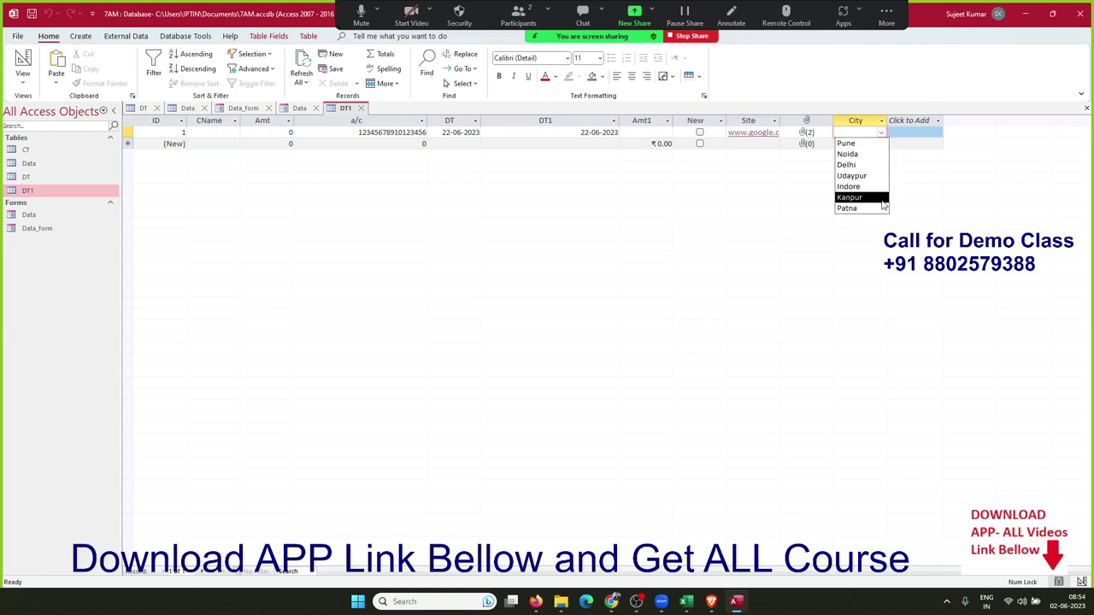
click(906, 147)
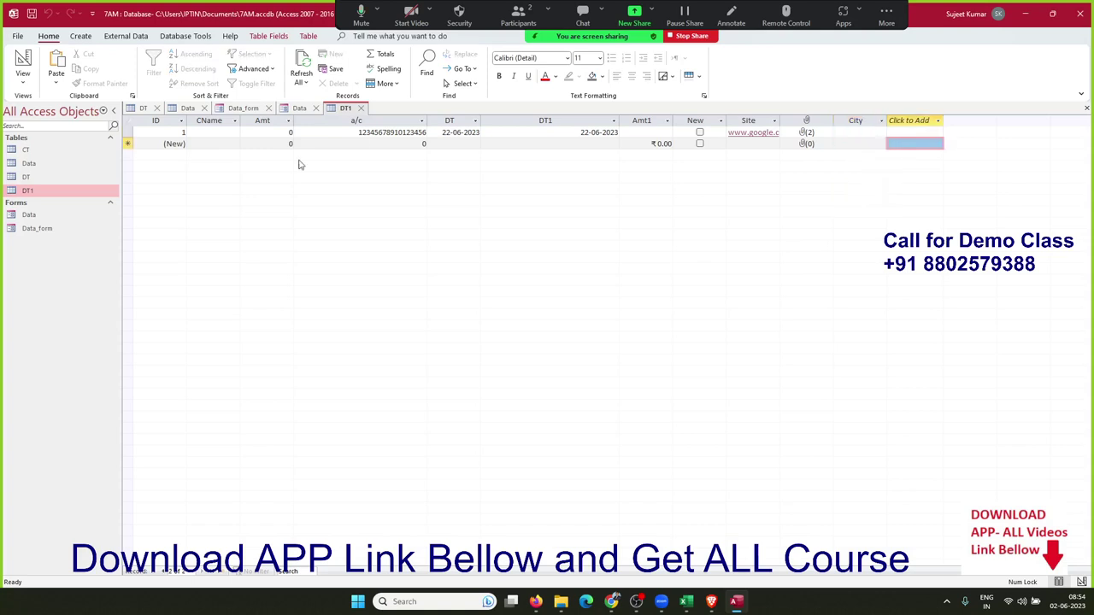
double_click(29, 215)
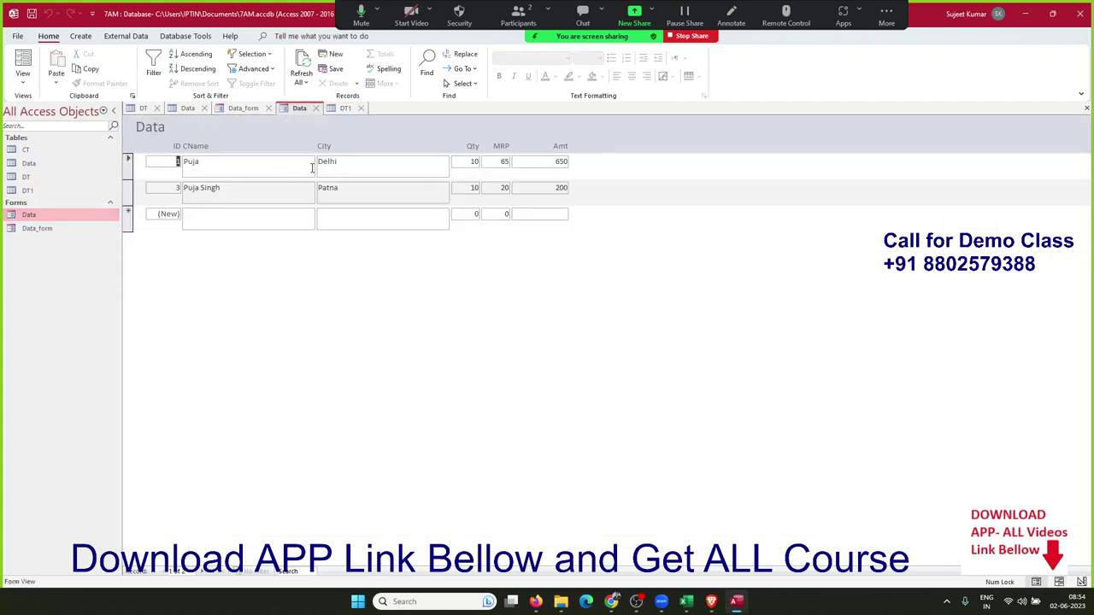
Close the Data form, DT1, Data_form, Data and DT tabs
click(319, 109)
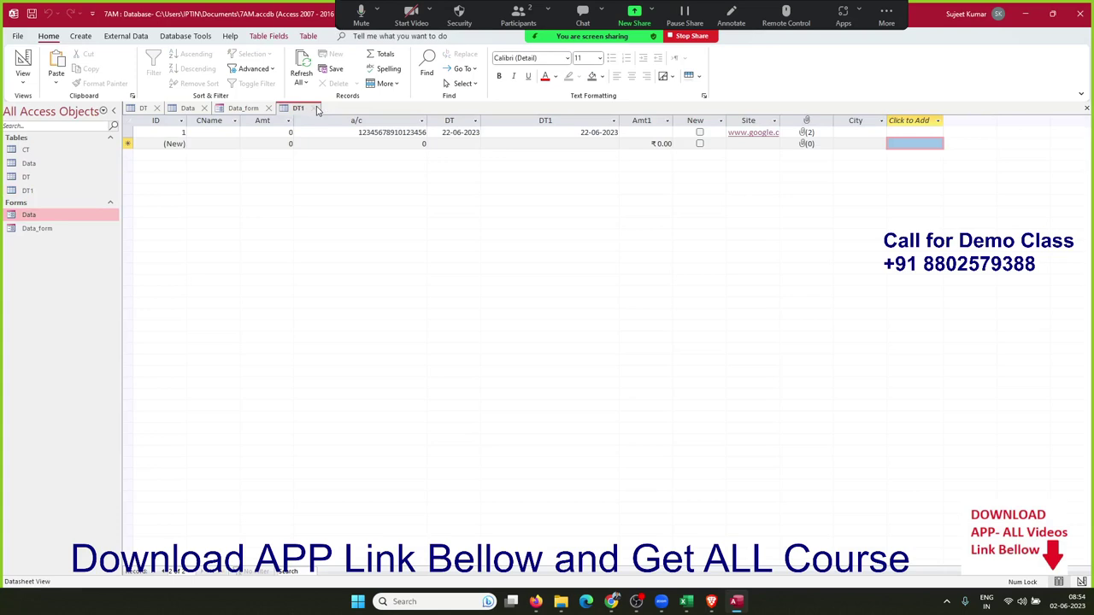
click(317, 108)
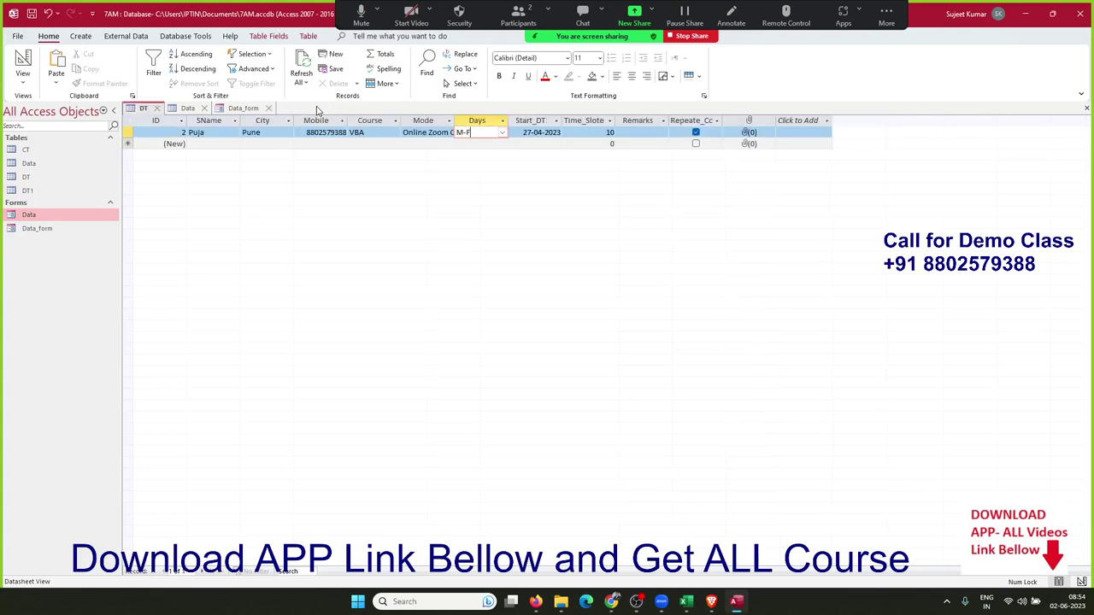
click(268, 109)
click(205, 110)
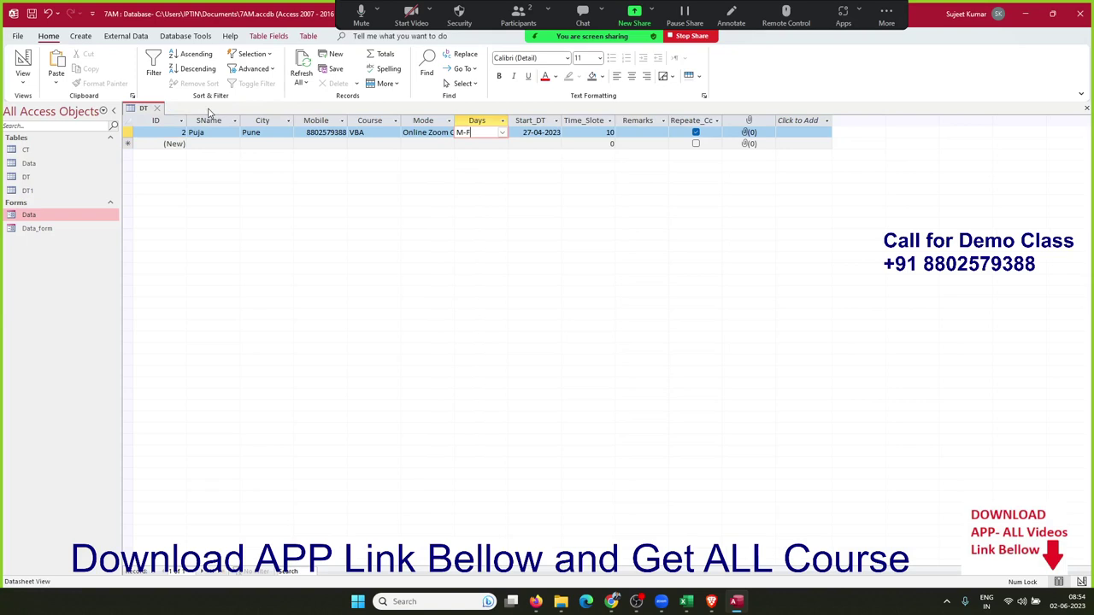
click(156, 108)
Create a trial blank table, Table1, and close it without keeping it
click(31, 184)
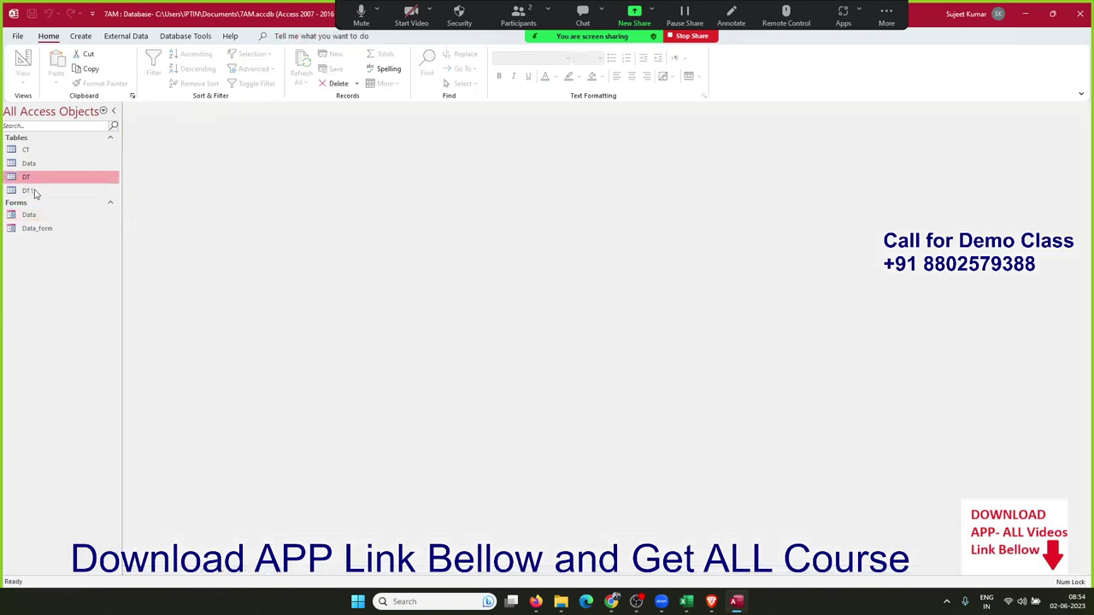
right_click(39, 176)
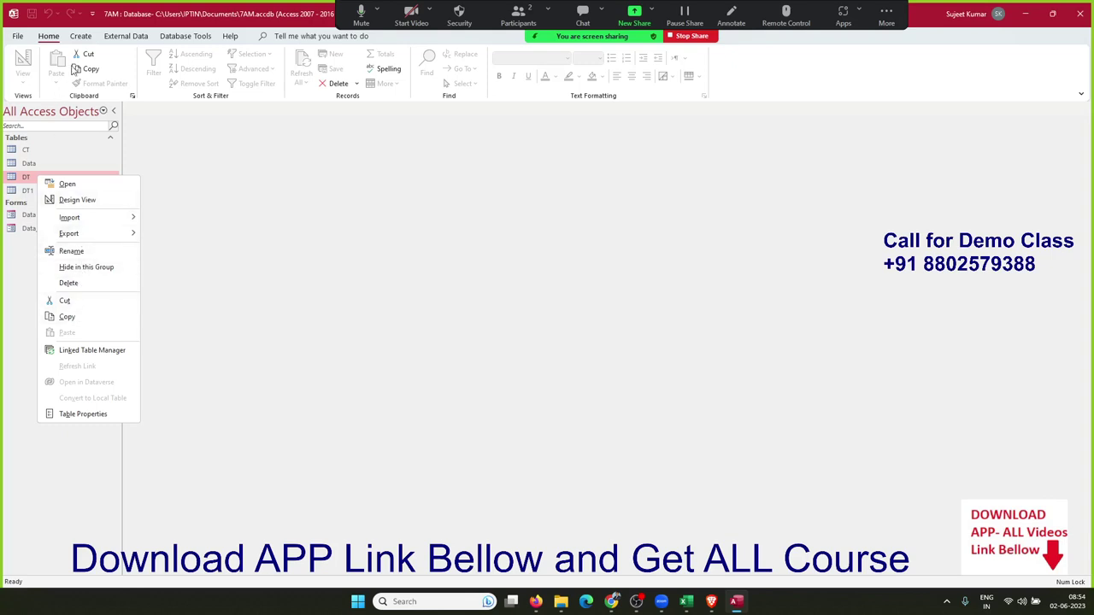
click(85, 36)
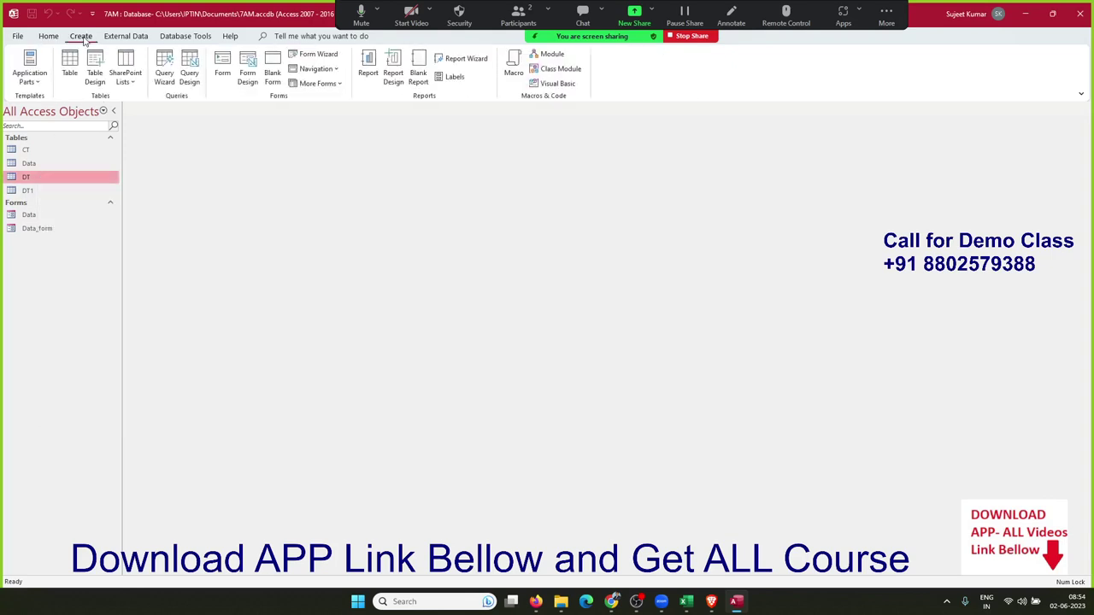
click(70, 69)
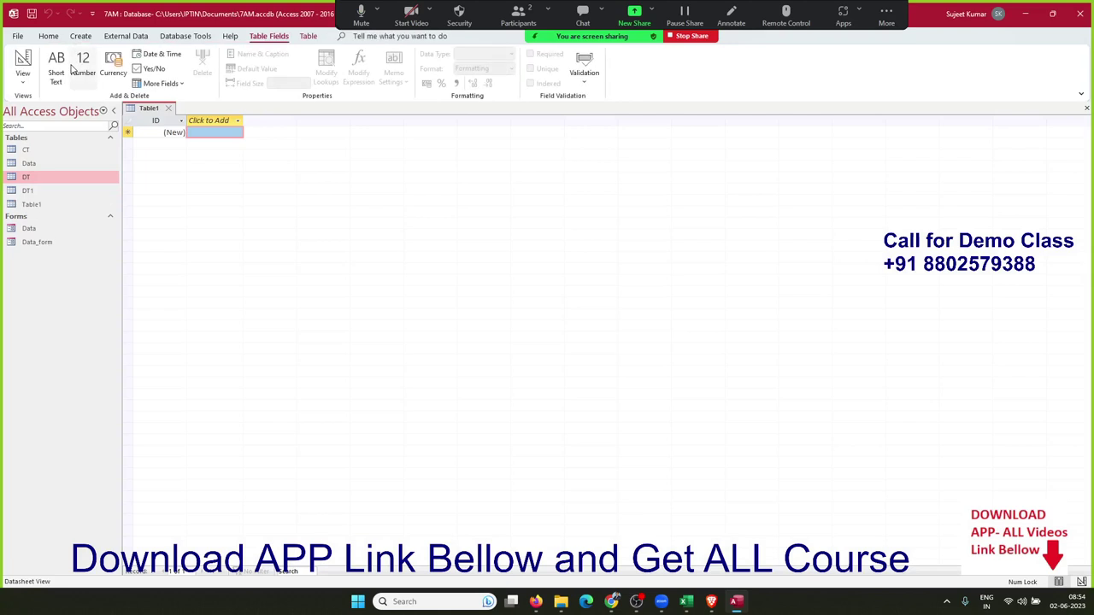
click(172, 110)
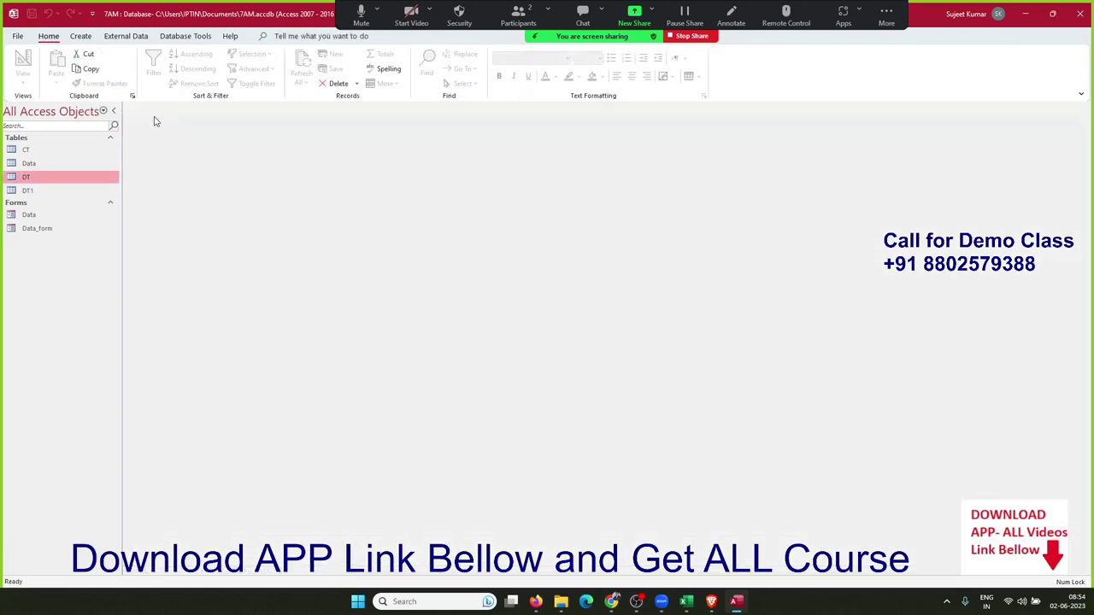
Open the DT1 table in Design View
click(73, 195)
right_click(73, 196)
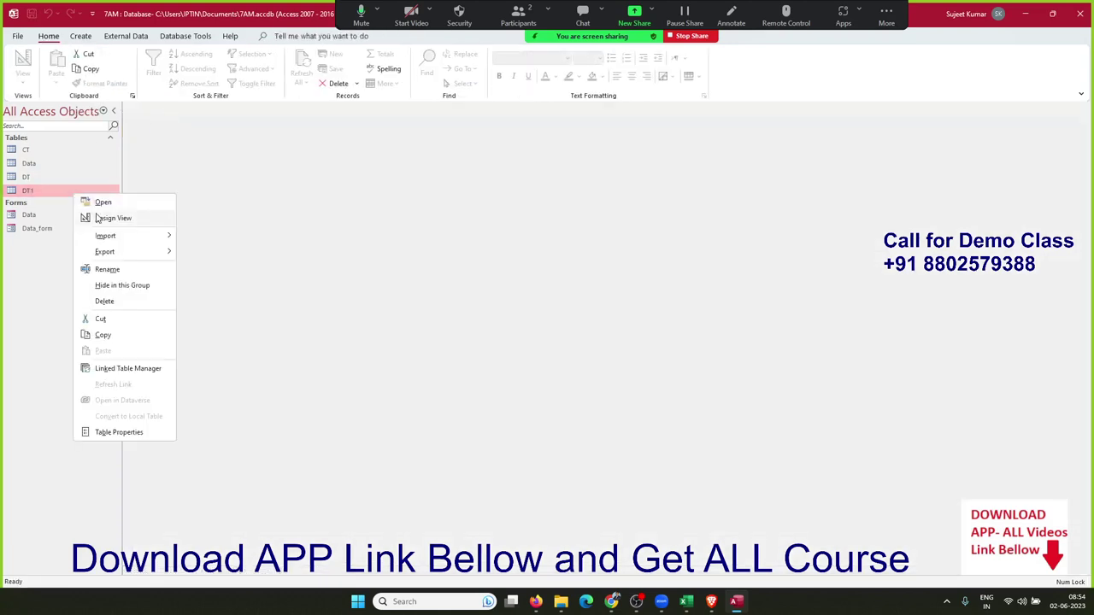
click(100, 217)
click(306, 239)
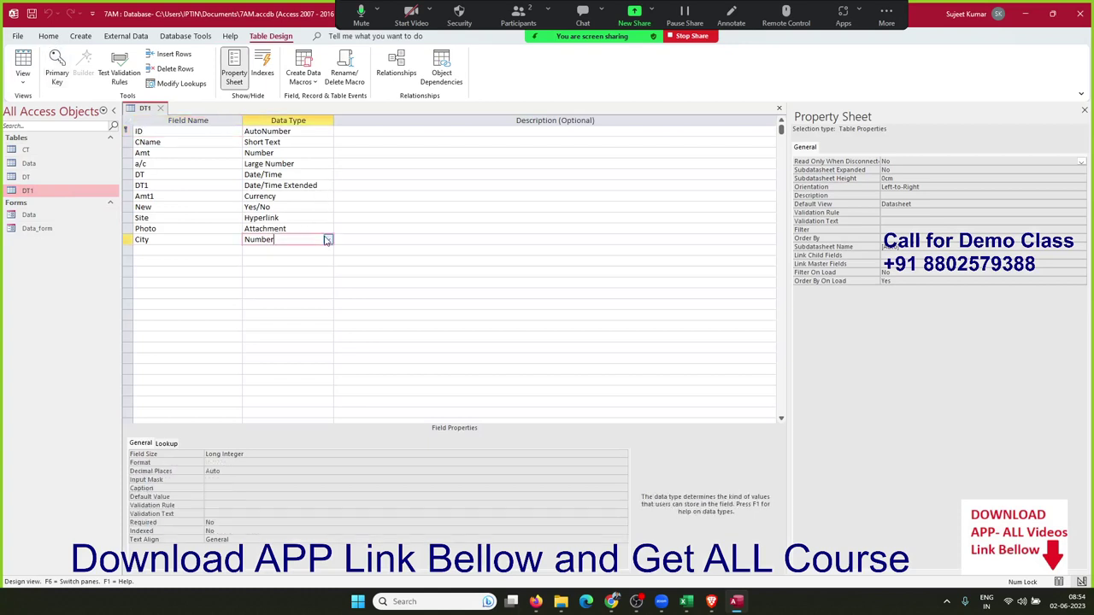
click(327, 240)
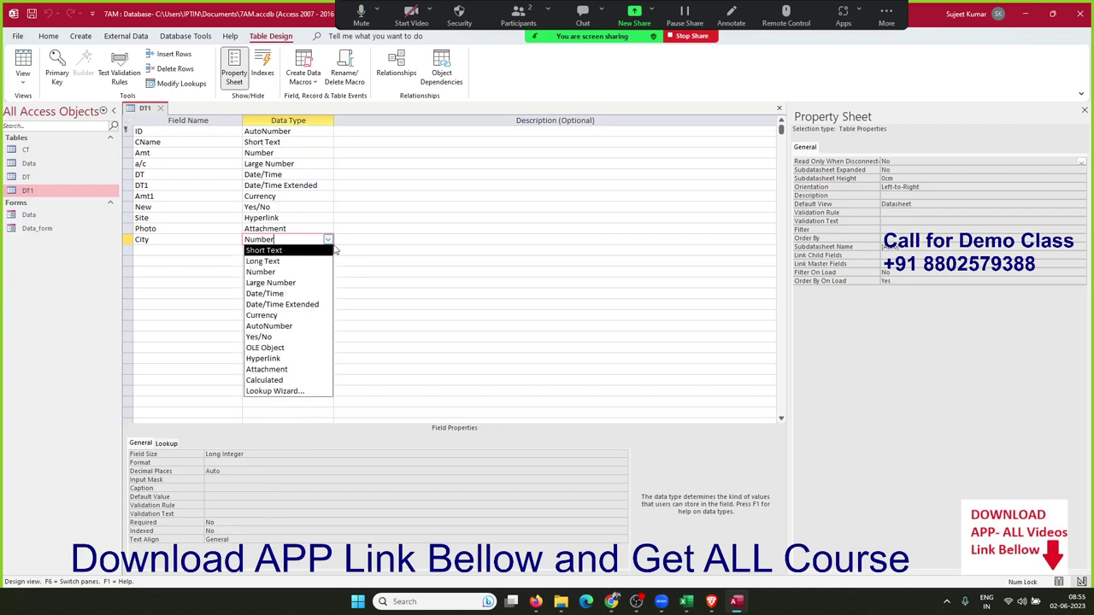
click(253, 153)
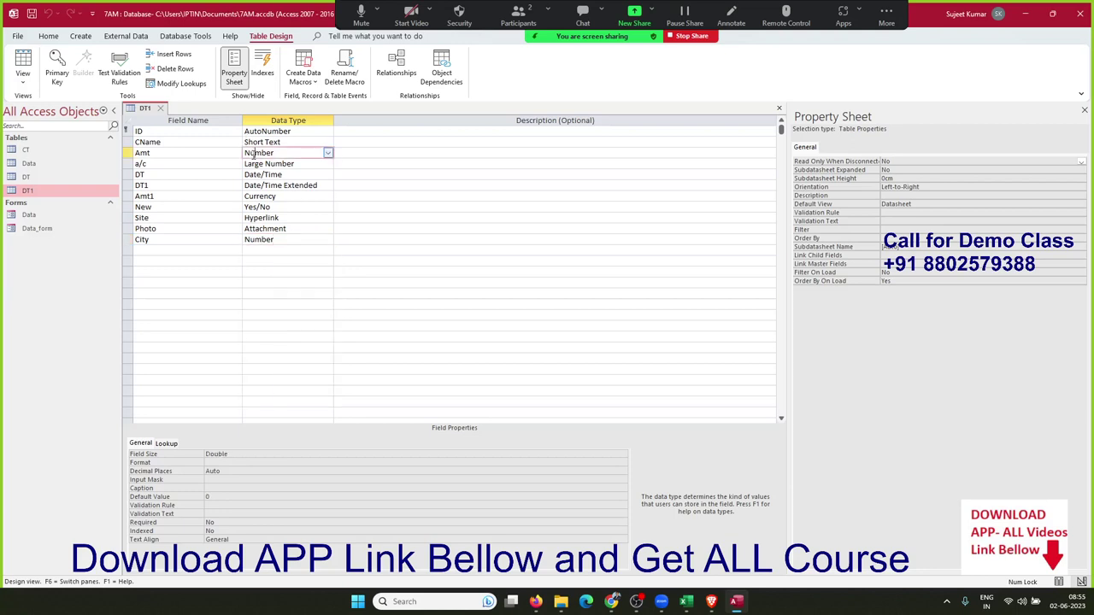
click(28, 164)
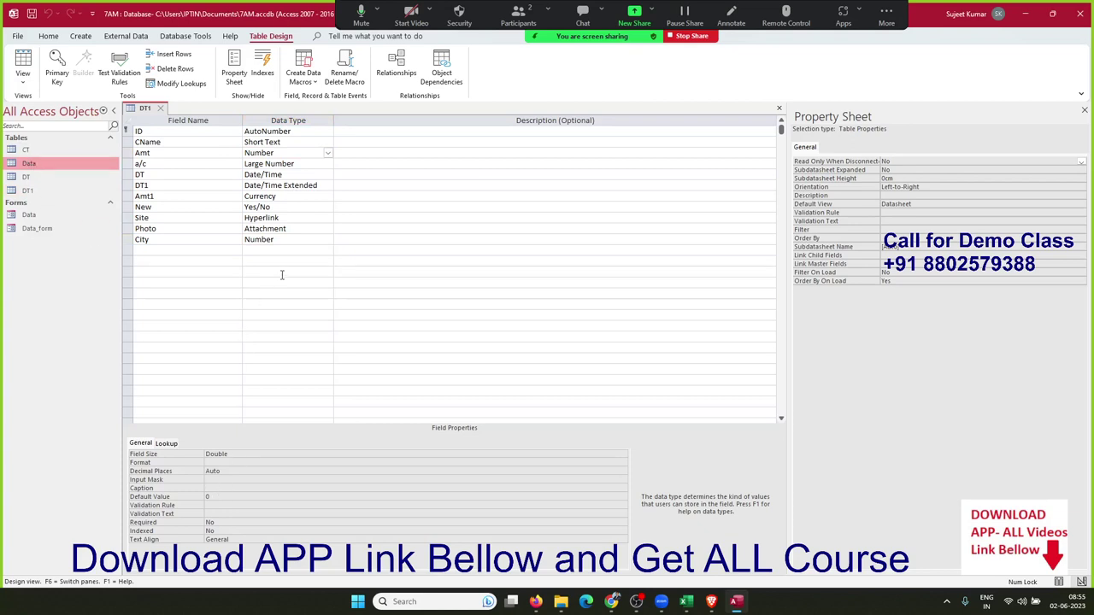
click(293, 239)
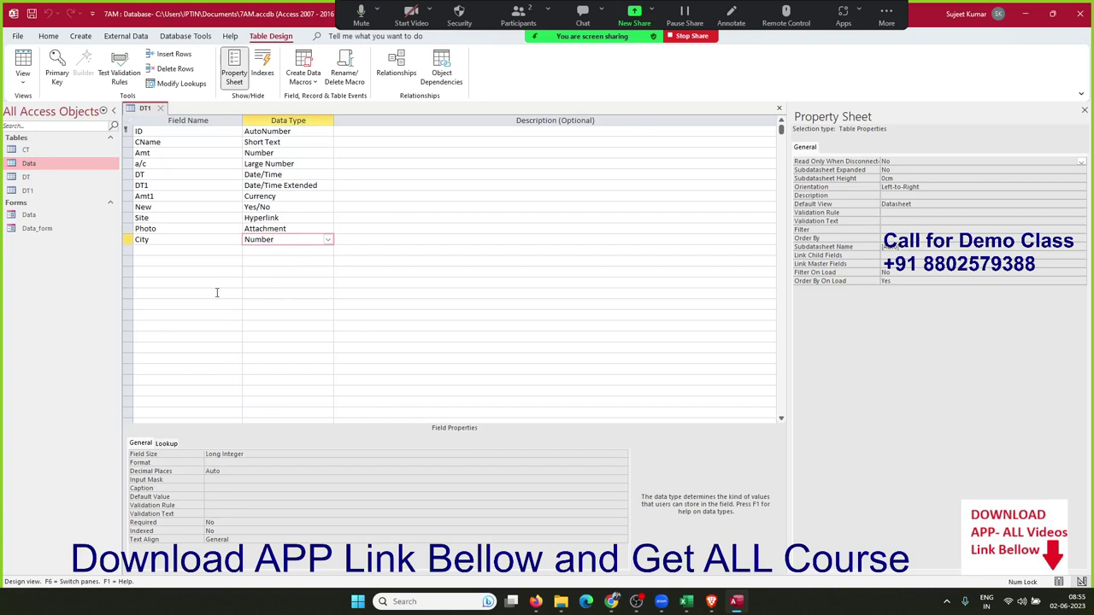
click(197, 241)
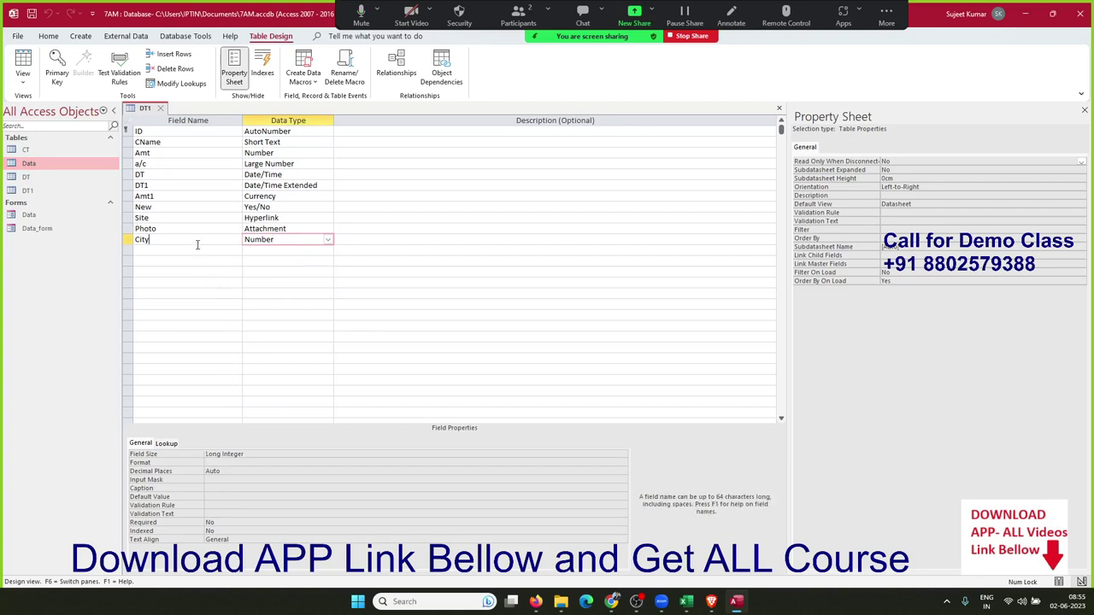
click(327, 151)
key(Return)
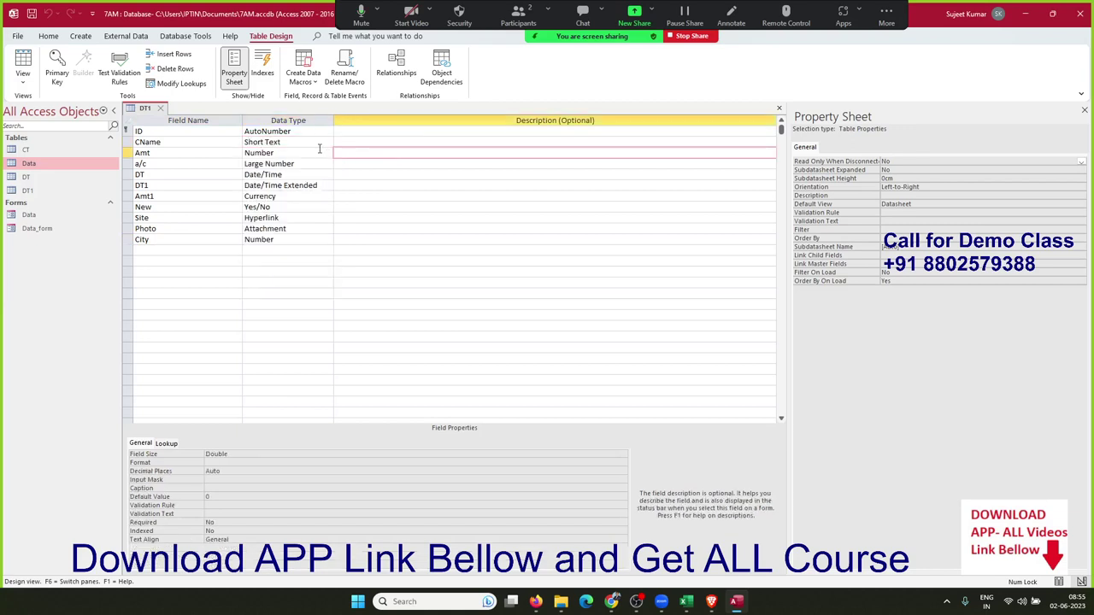
click(316, 142)
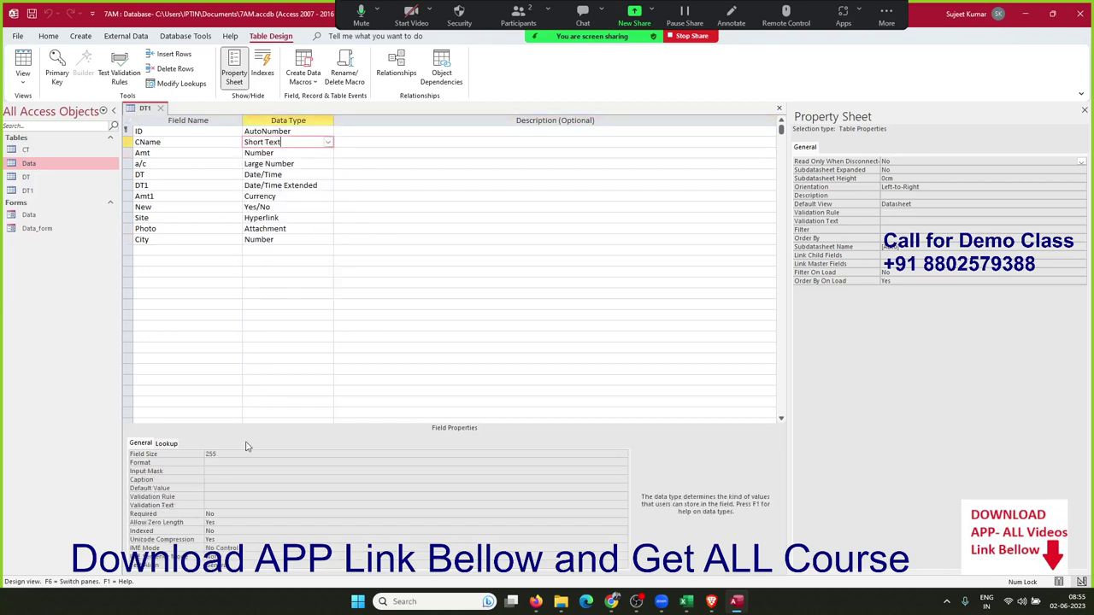
click(171, 443)
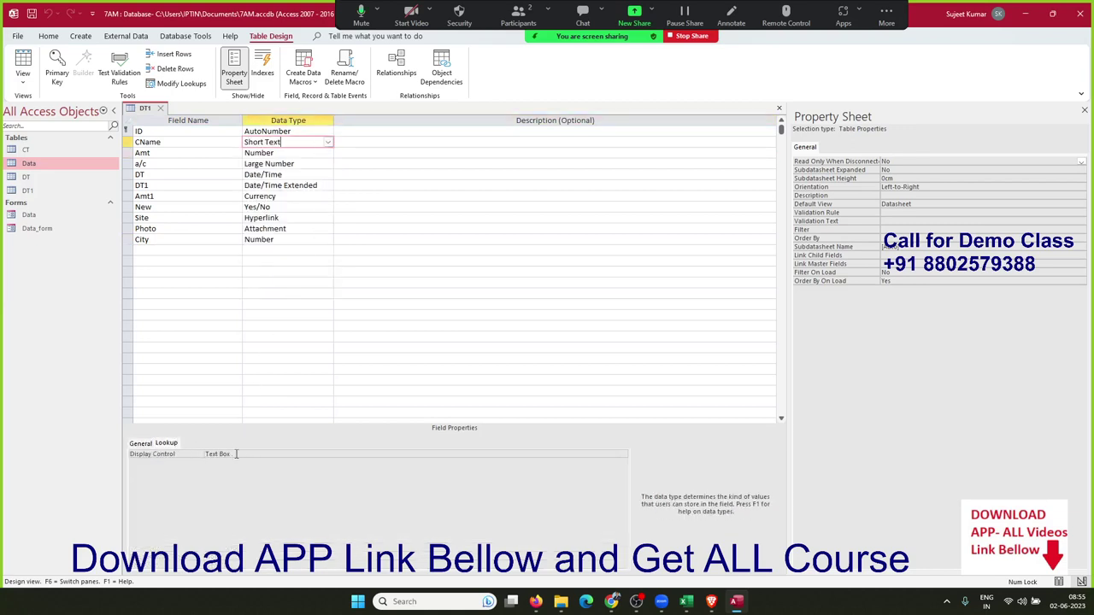
click(147, 444)
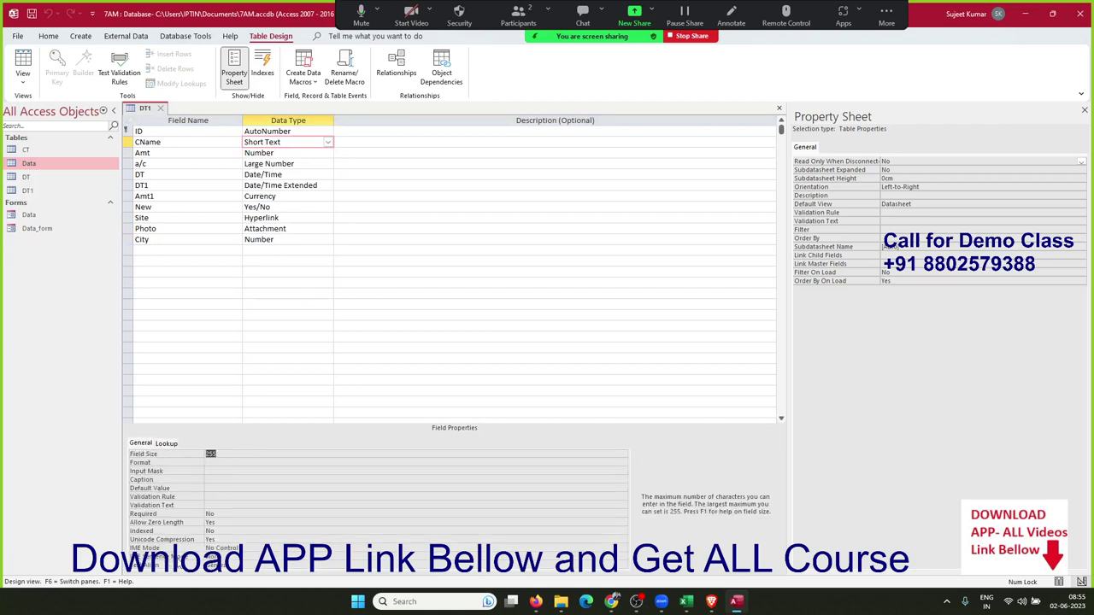
click(167, 491)
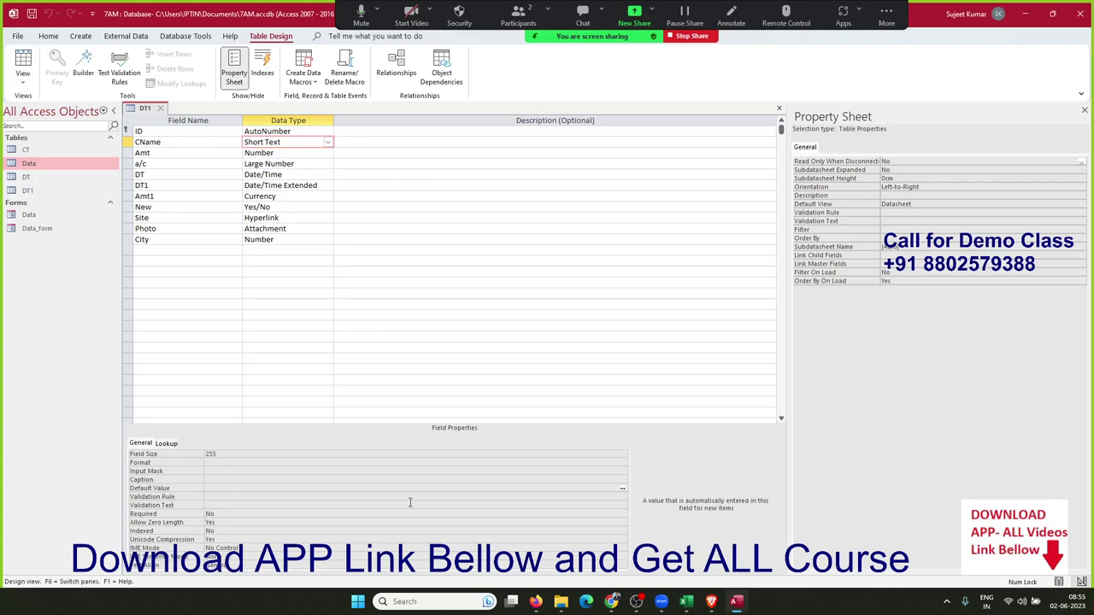
click(622, 489)
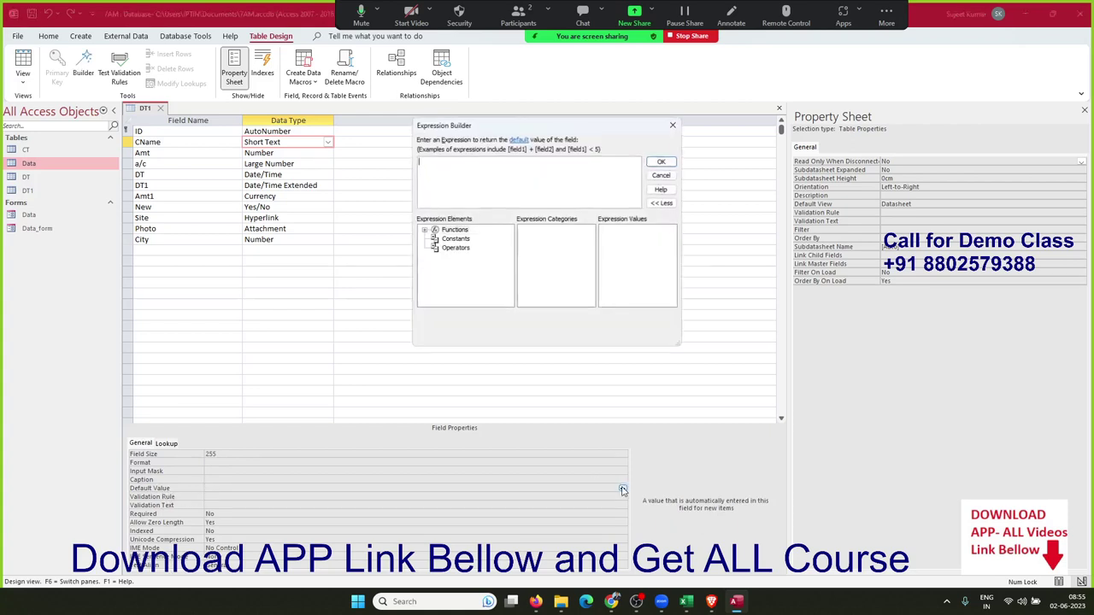
click(423, 230)
click(444, 239)
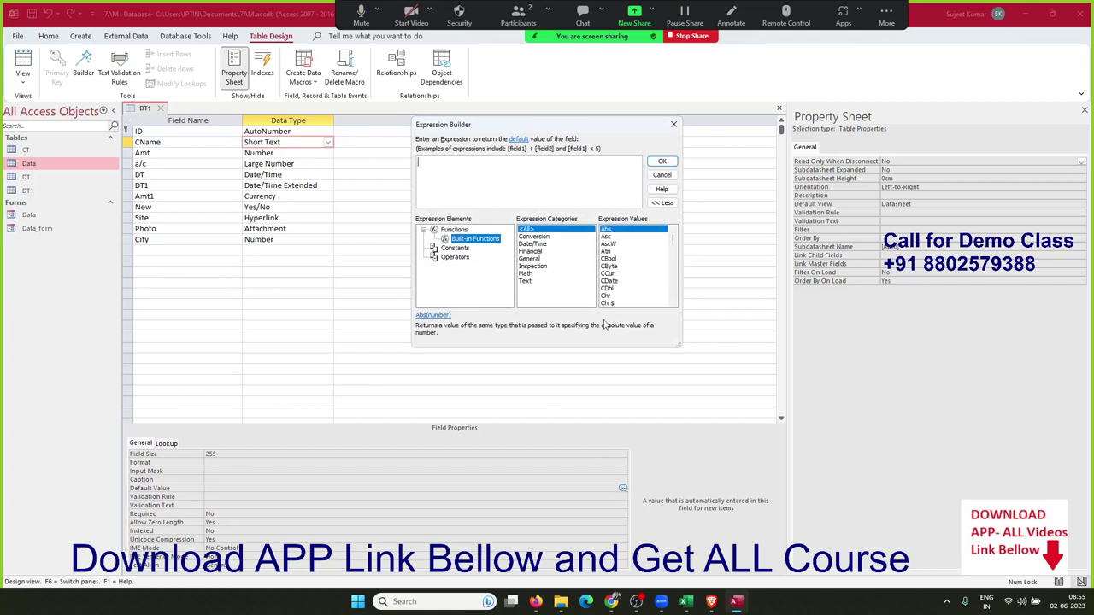
click(611, 259)
key(d)
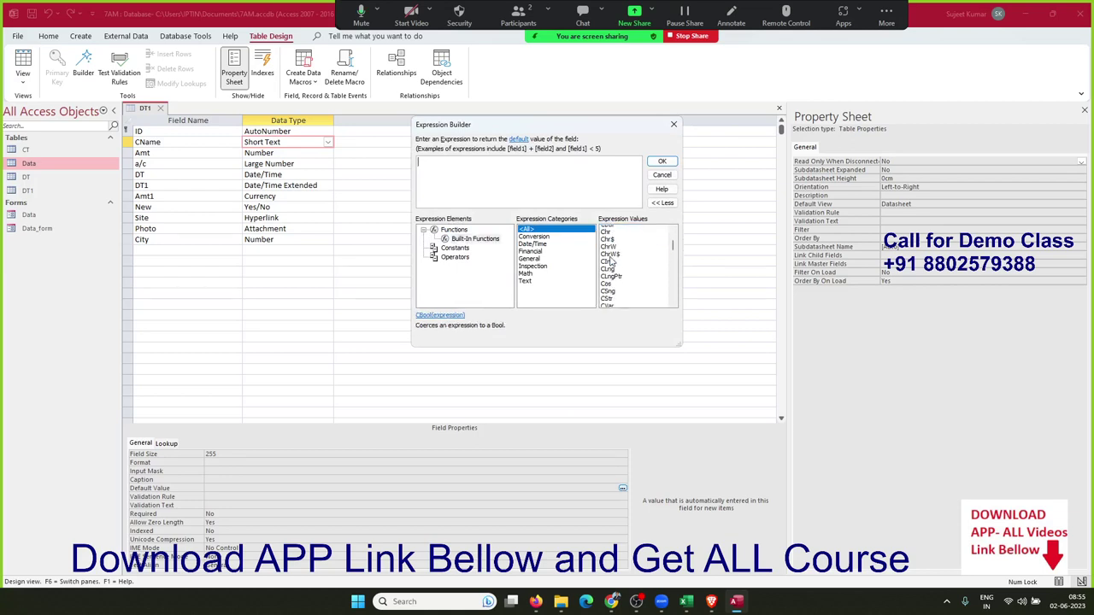
key(Down)
key(Down)
key(Down)
key(Down)
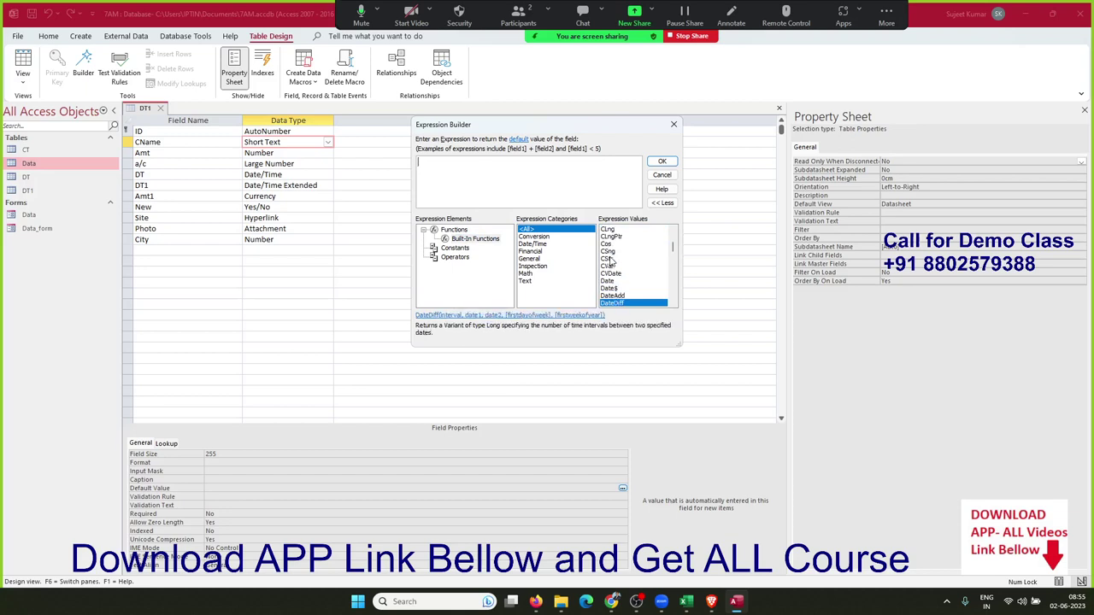
key(Down)
key(Down)
key(Down)
key(Down)
key(Down)
key(Down)
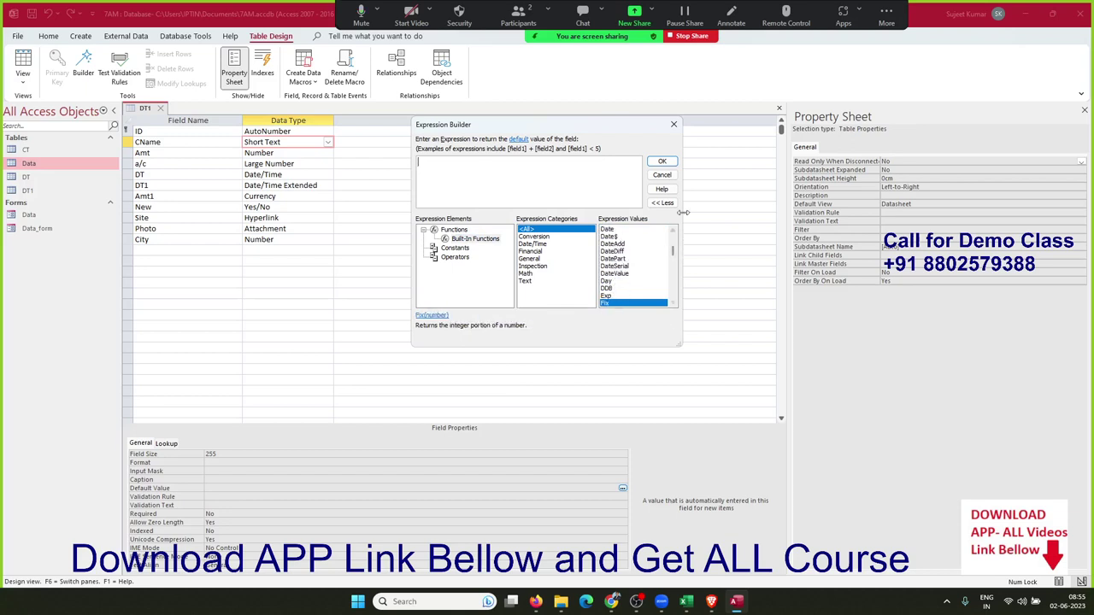
click(673, 125)
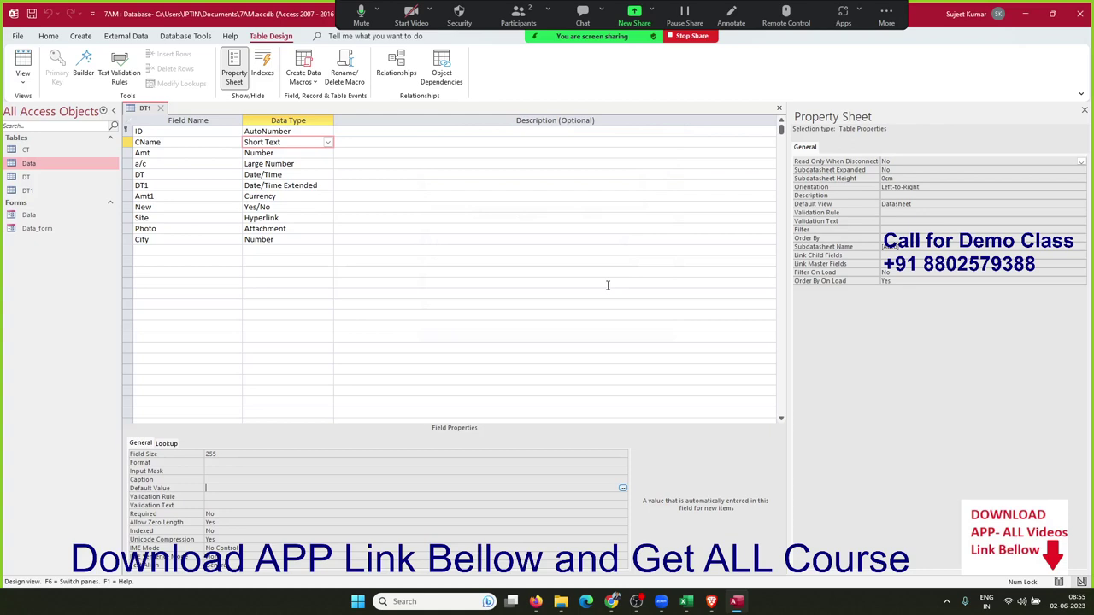
Close DT1's design, discarding the unsaved changes
click(167, 109)
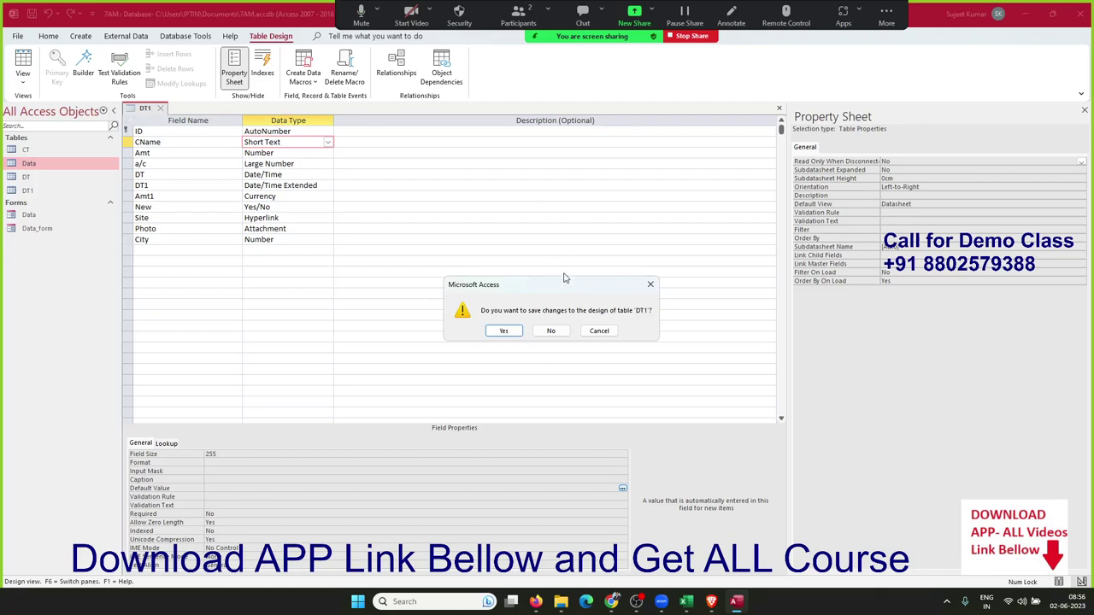
click(551, 333)
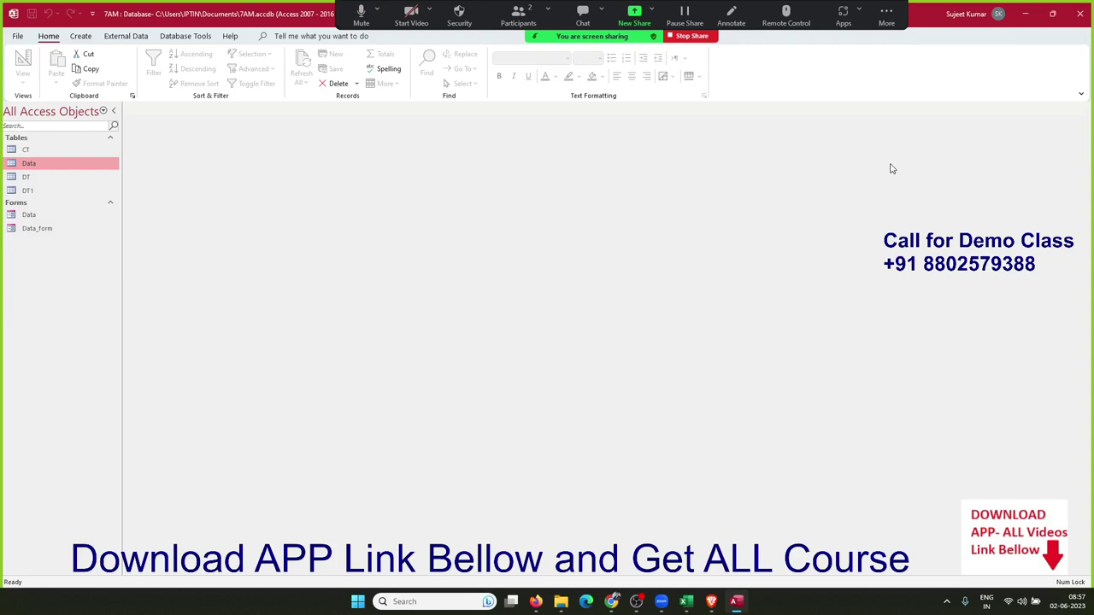
click(888, 19)
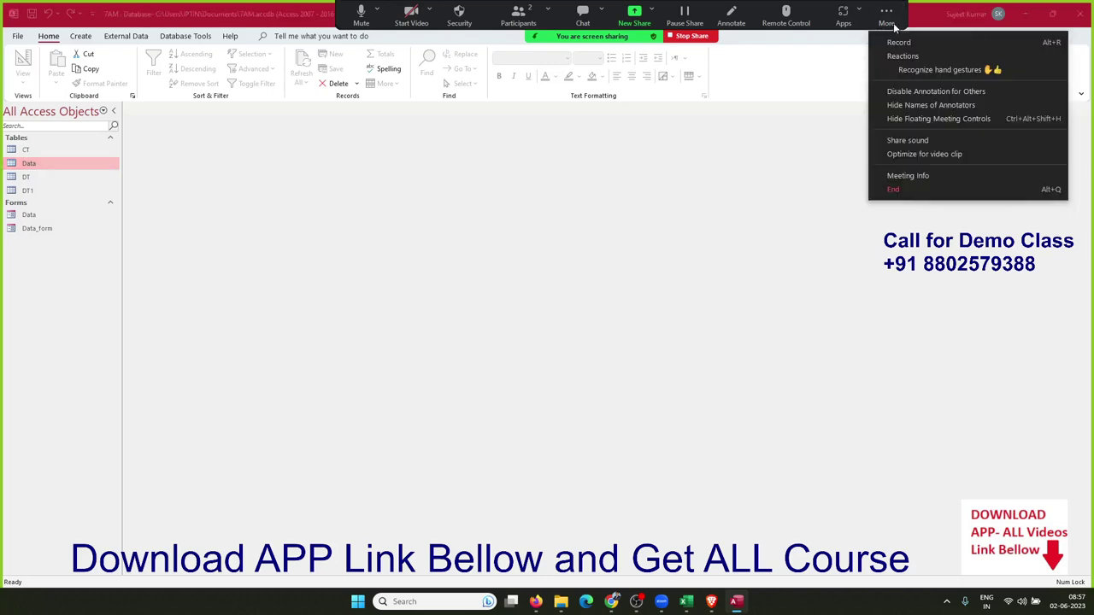